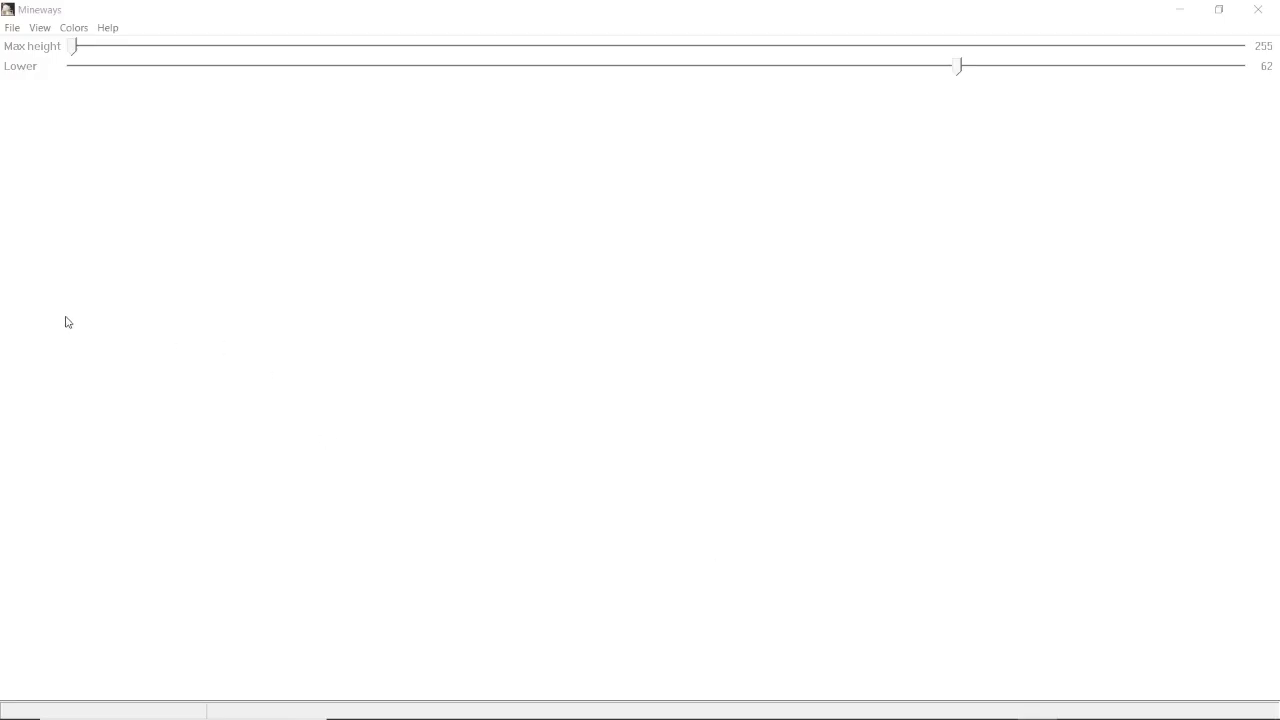
Open parrotsandpaint.schematic from the schematics folder in Documents.
left_click(12, 30)
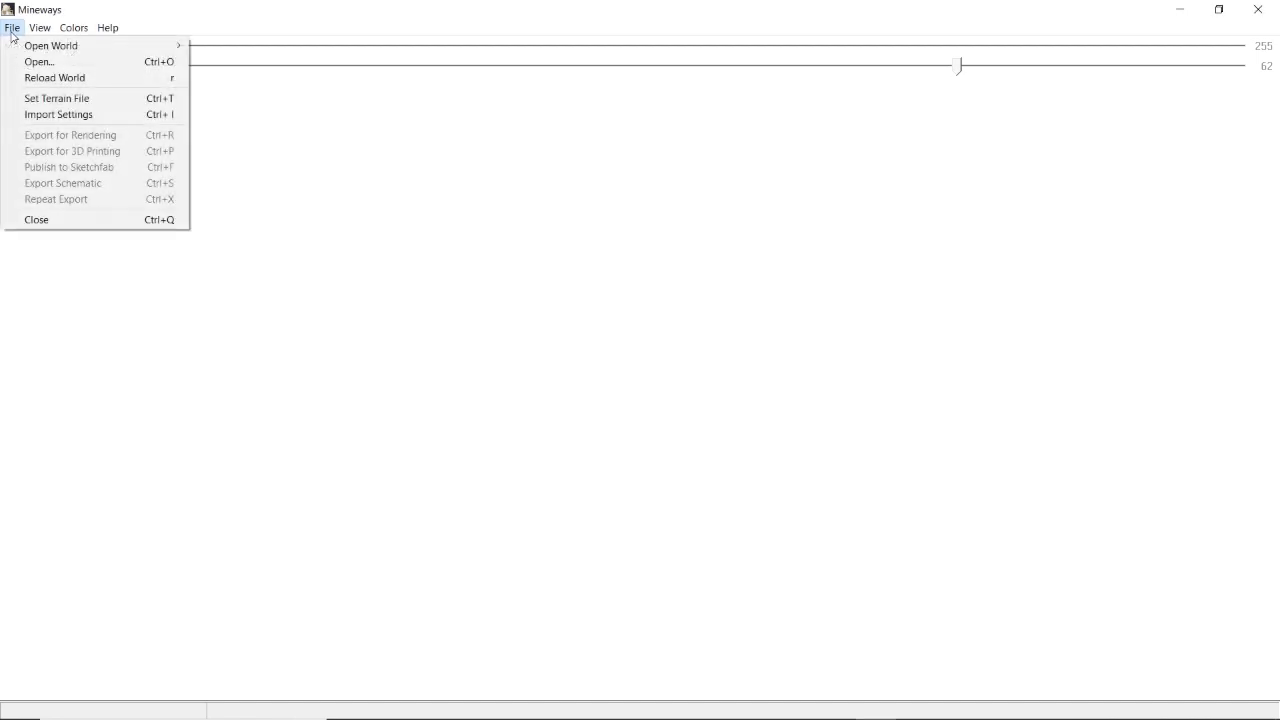
left_click(26, 60)
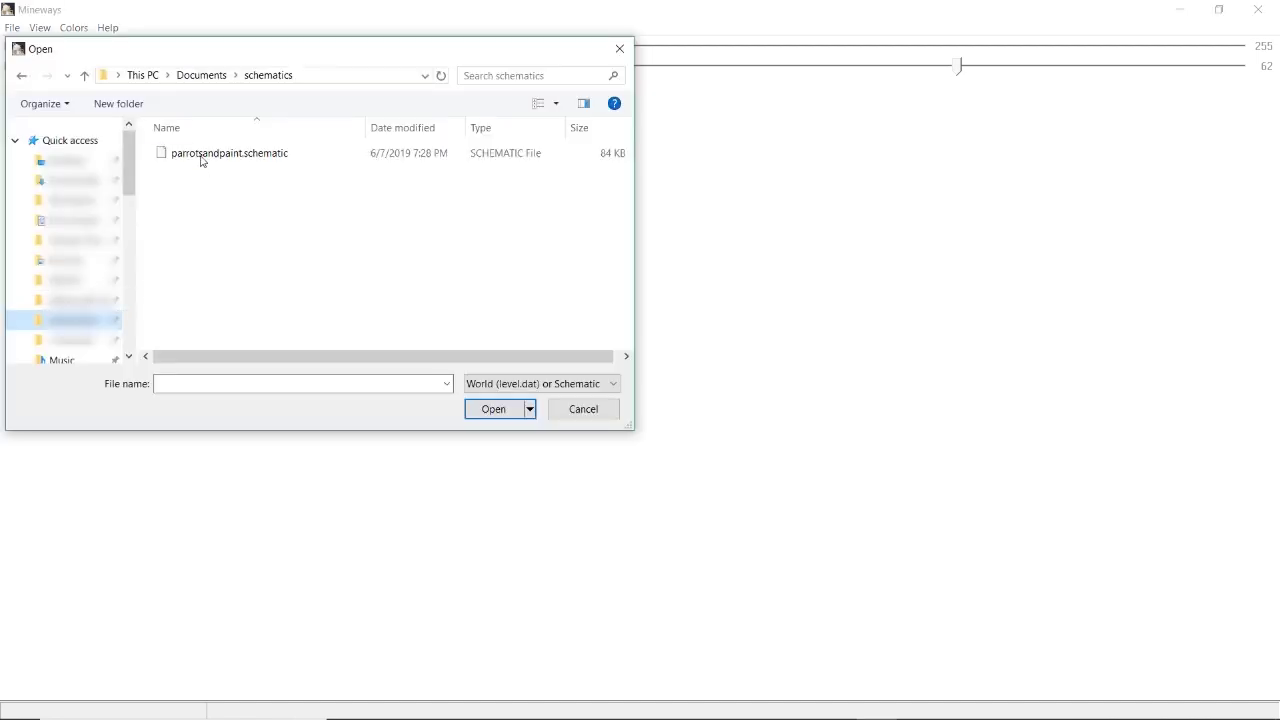
left_click(202, 158)
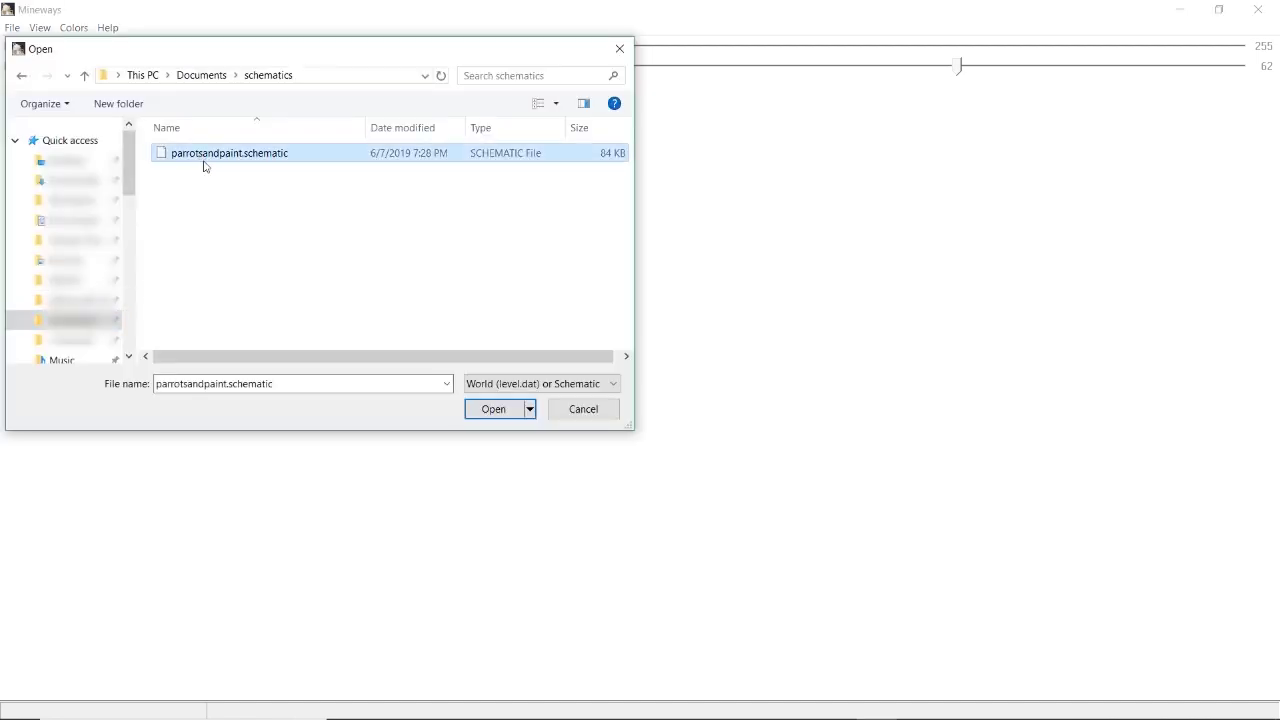
left_click(494, 409)
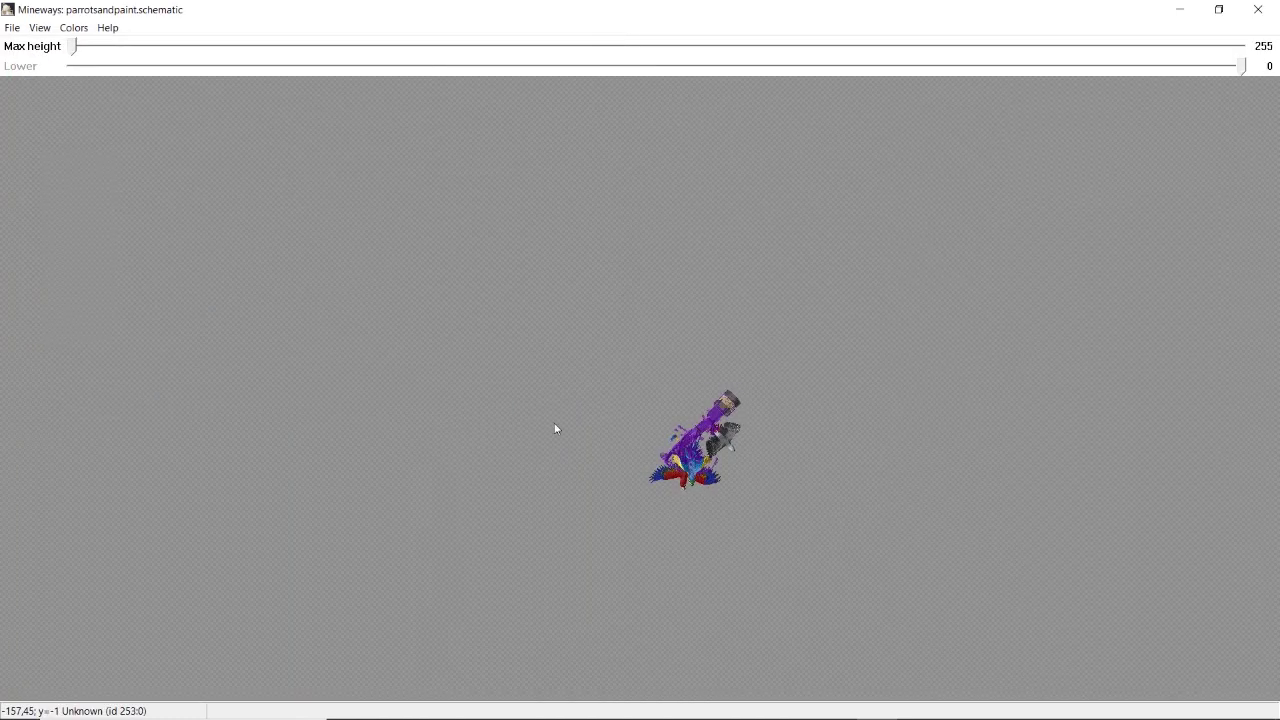
Select a rectangular export area on the map that encloses the entire parrots and paint bucket build.
left_click_drag(640, 437, 565, 384)
scroll(565, 384, "up", 4)
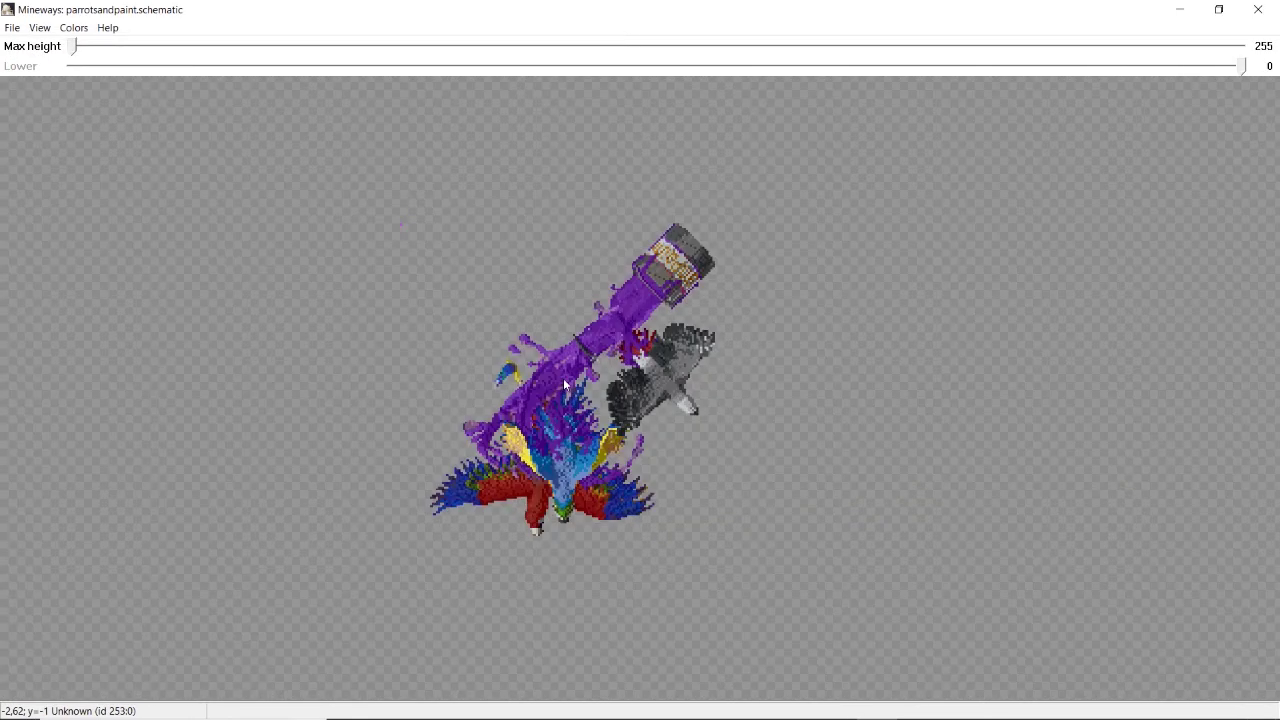
scroll(563, 378, "up", 1)
right_click_drag(269, 115, 800, 635)
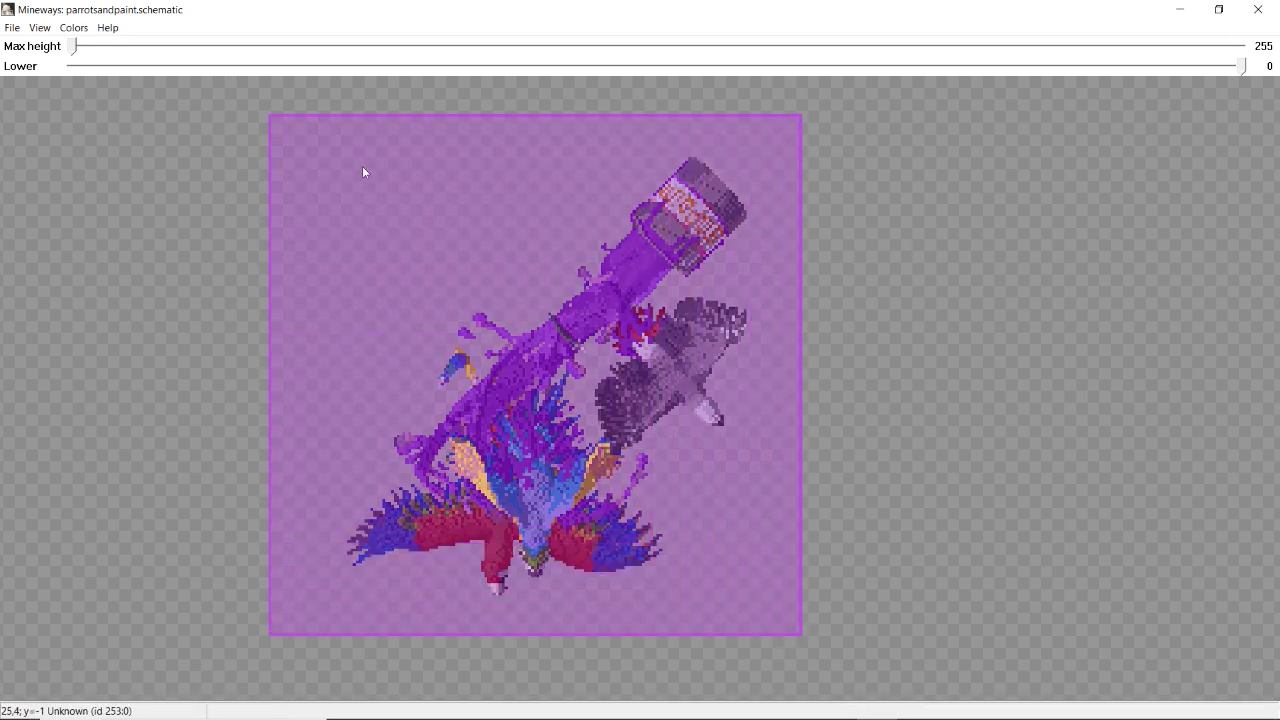
Export the selection for rendering as a Wavefront OBJ named parrots, with separate types, separate materials/blocks and materials split into subtypes.
left_click(12, 27)
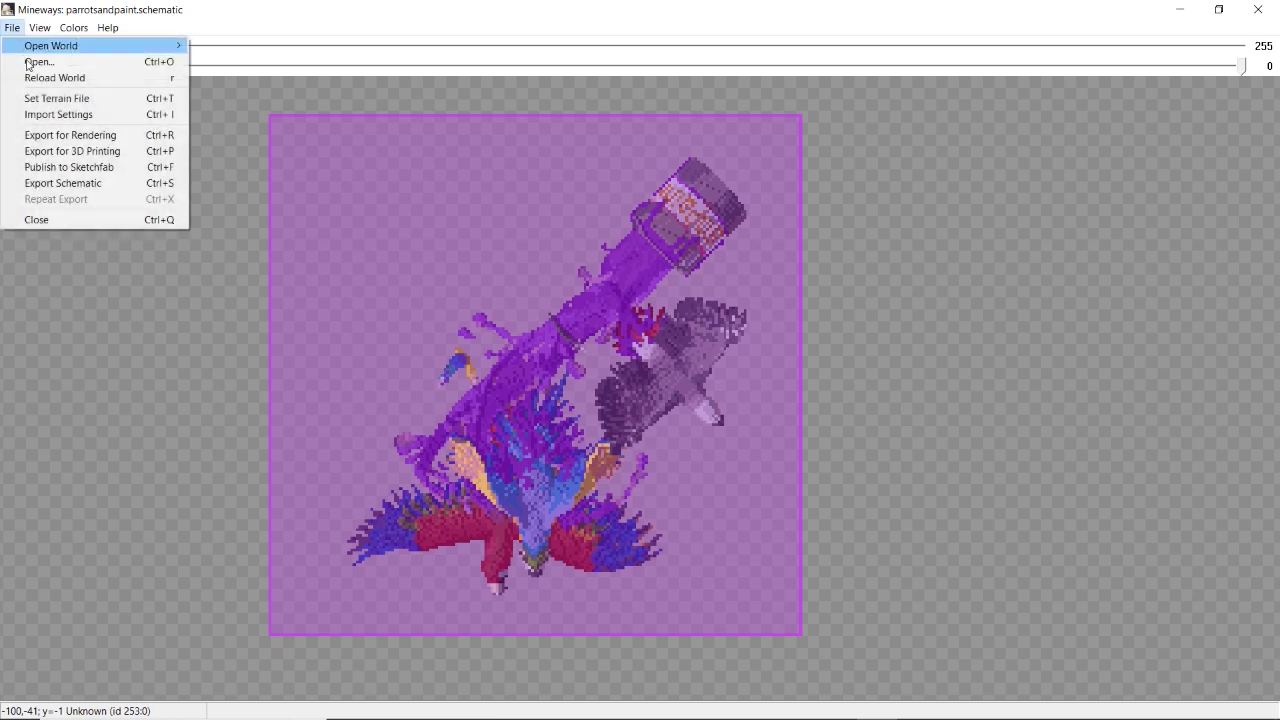
left_click(59, 137)
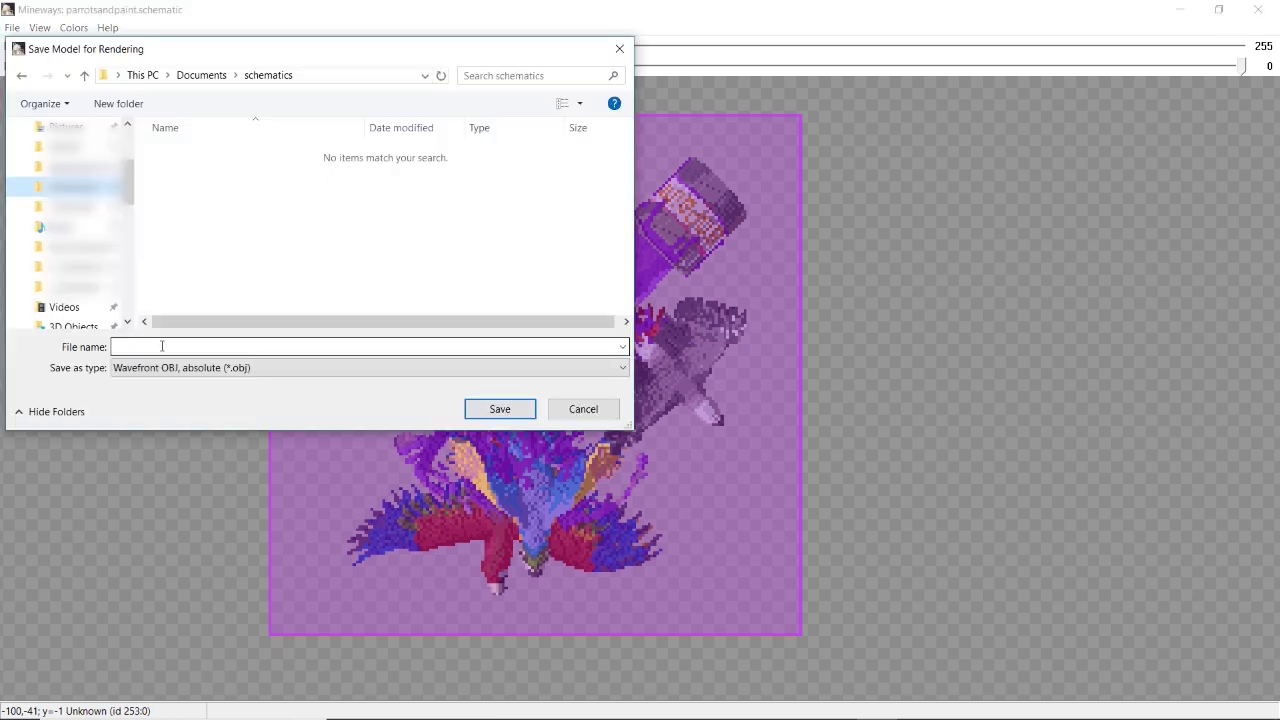
left_click(162, 346)
type("parrots")
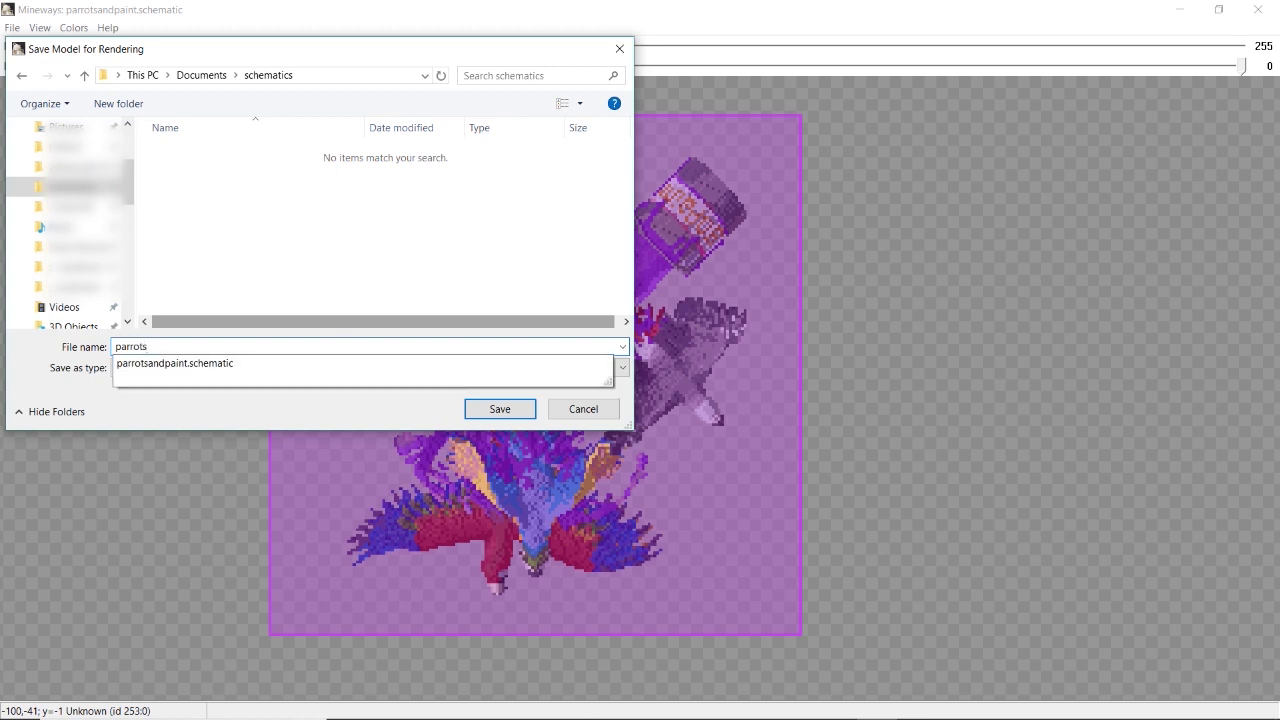
key("Return")
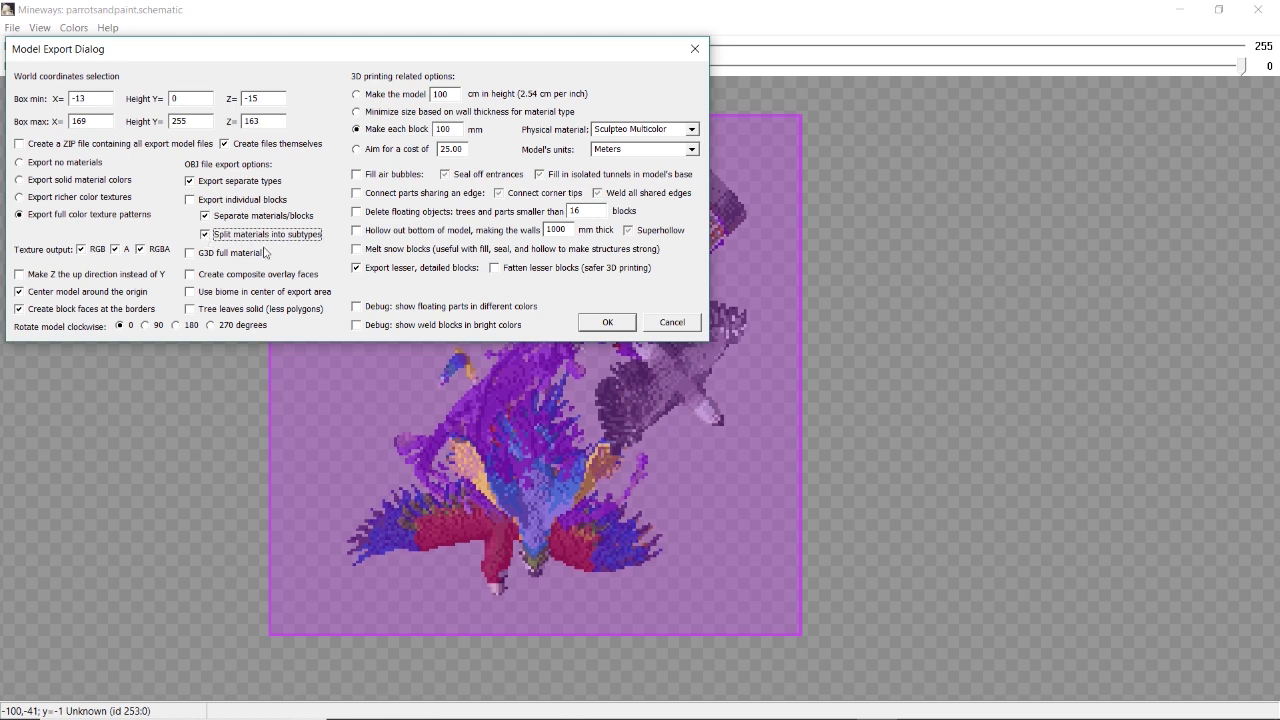
left_click(626, 327)
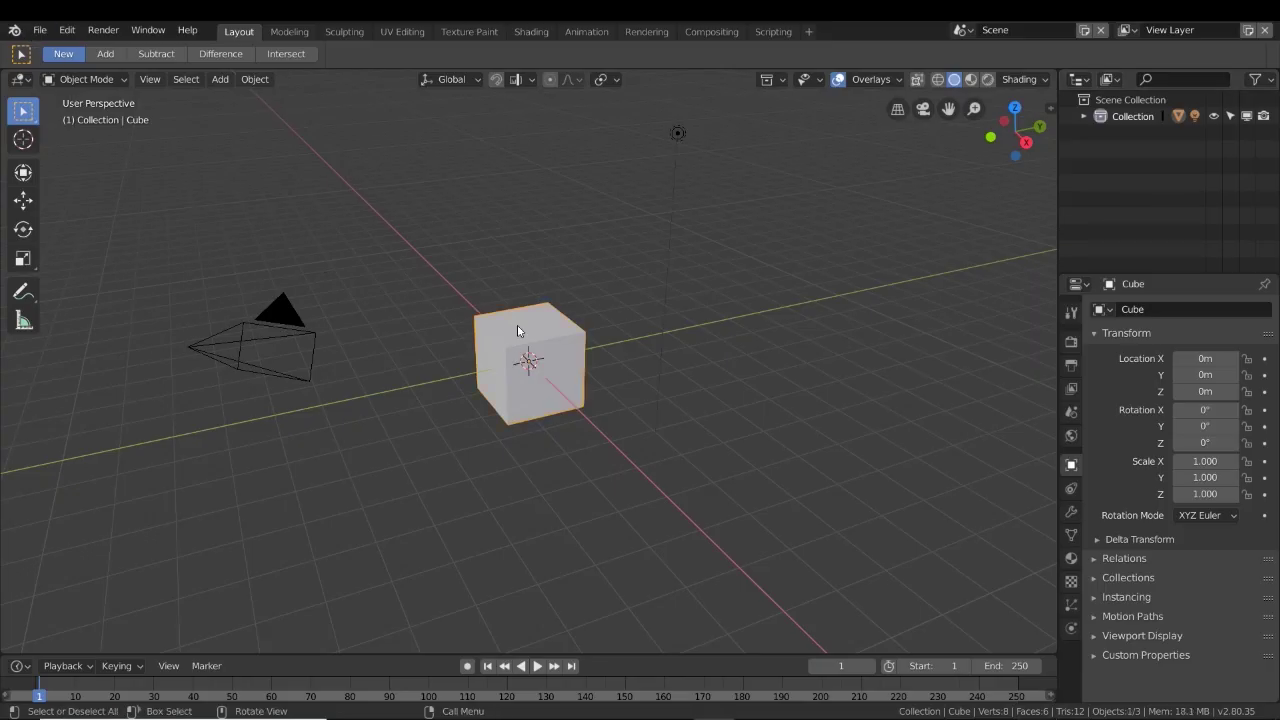
In Blender, delete the default cube and import parrots.obj from the schematics folder.
key("Delete")
left_click(37, 31)
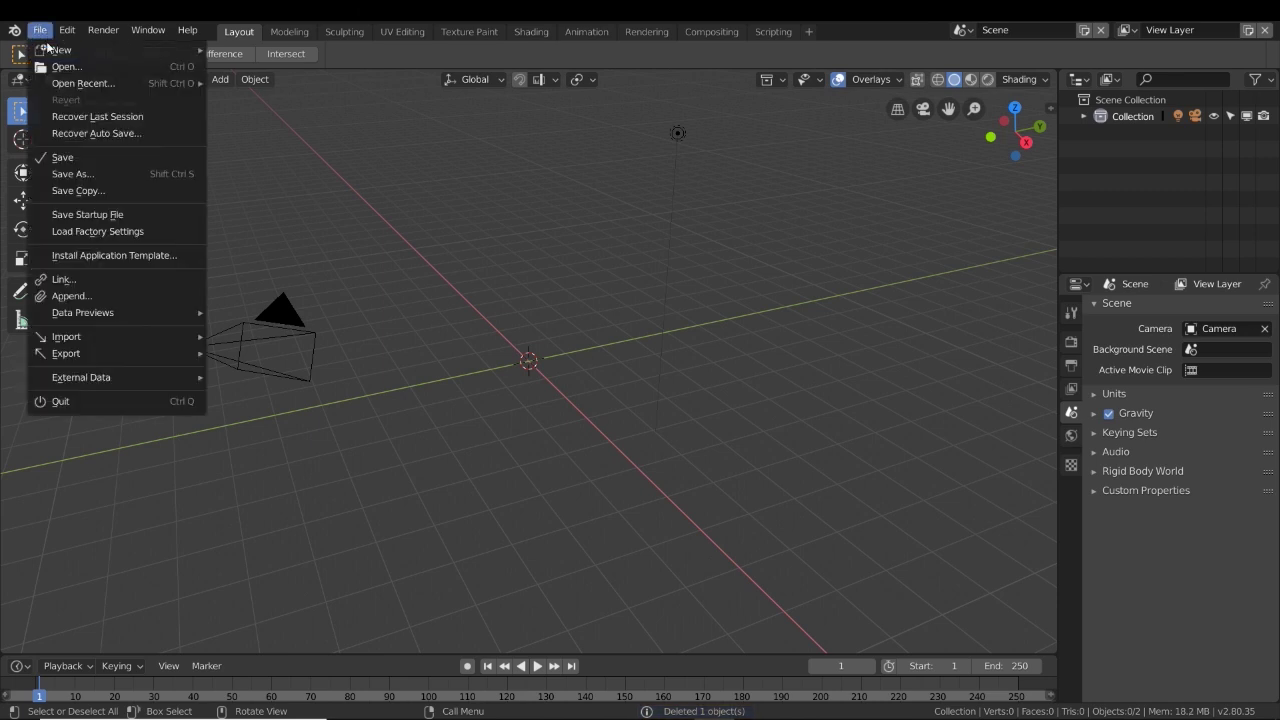
mouse_move(90, 343)
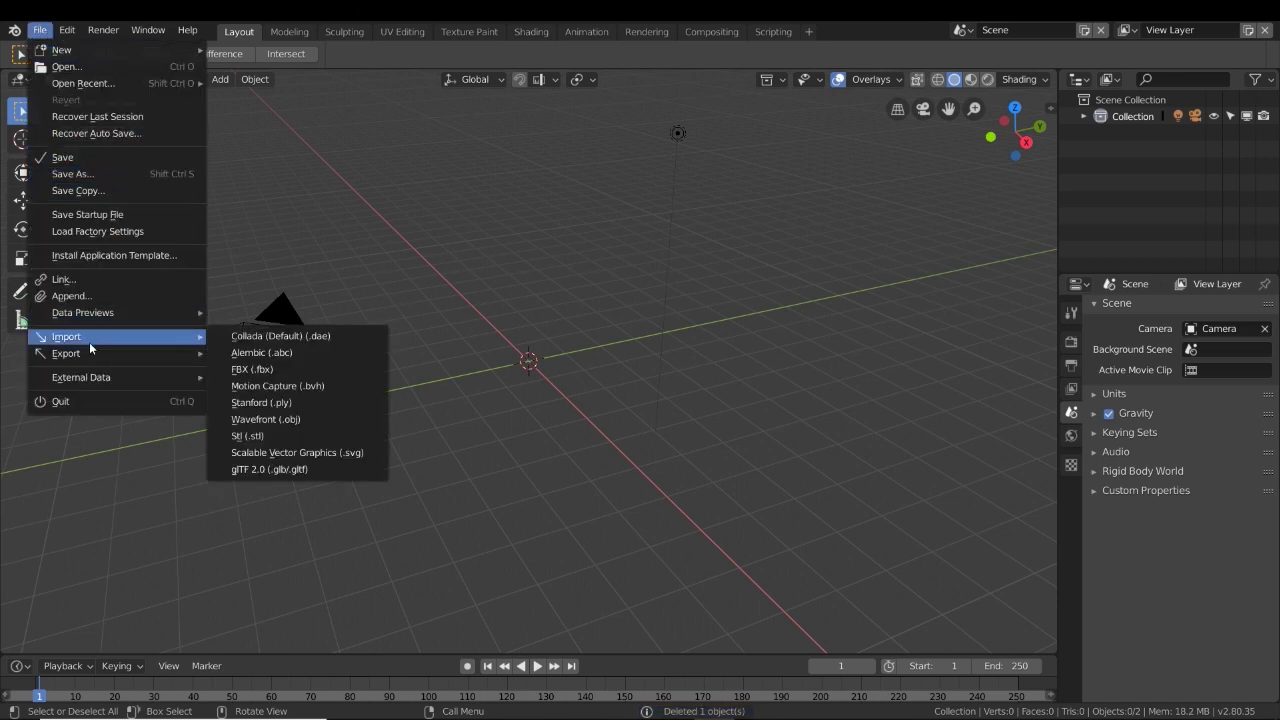
left_click(265, 419)
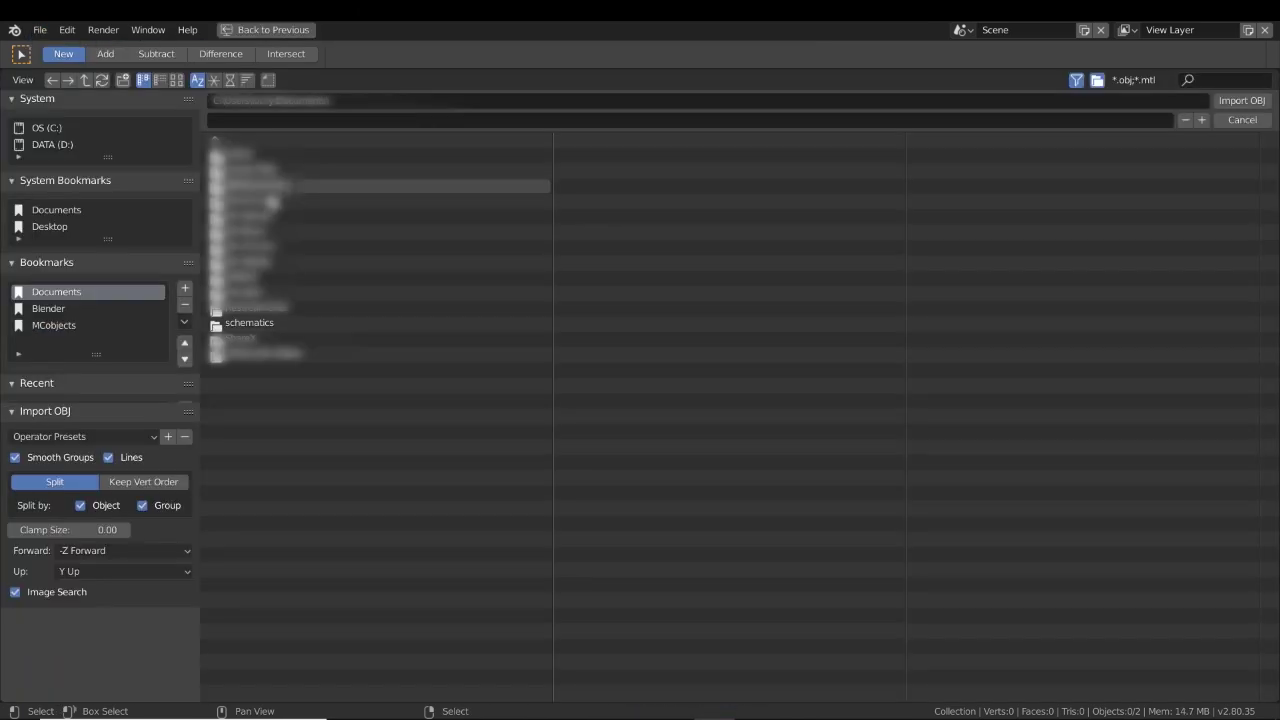
double_click(232, 320)
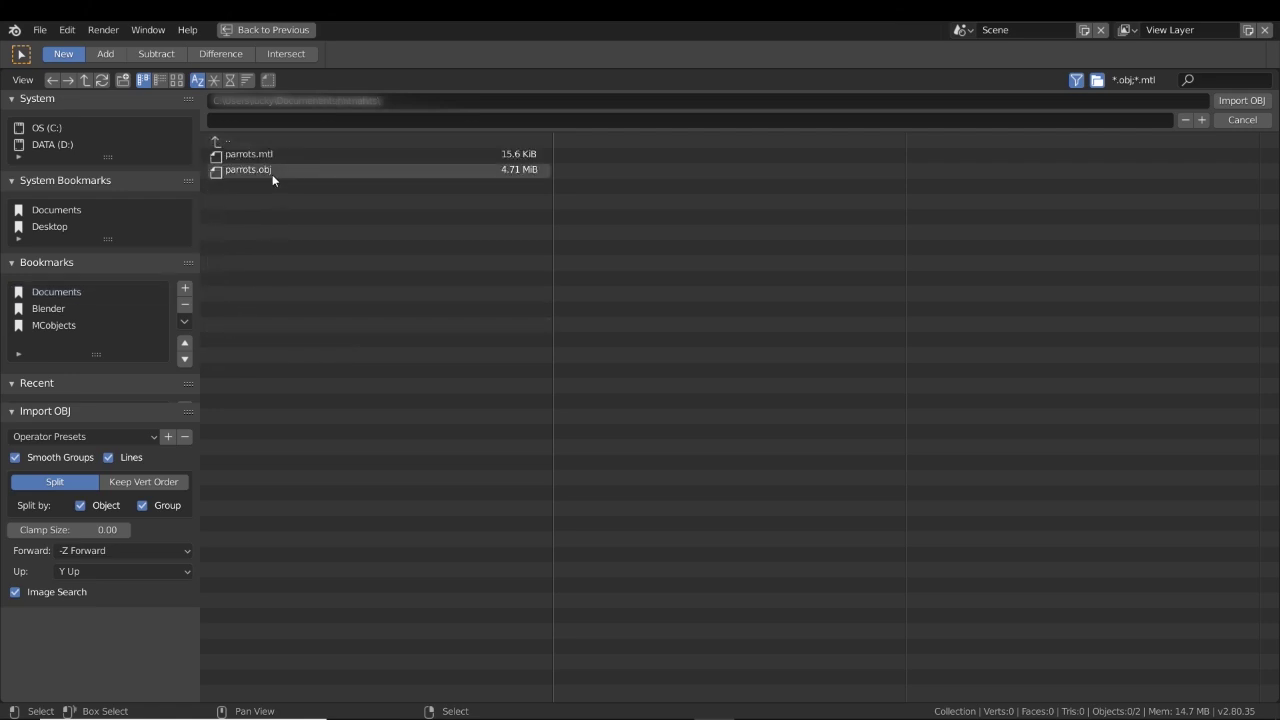
left_click(272, 174)
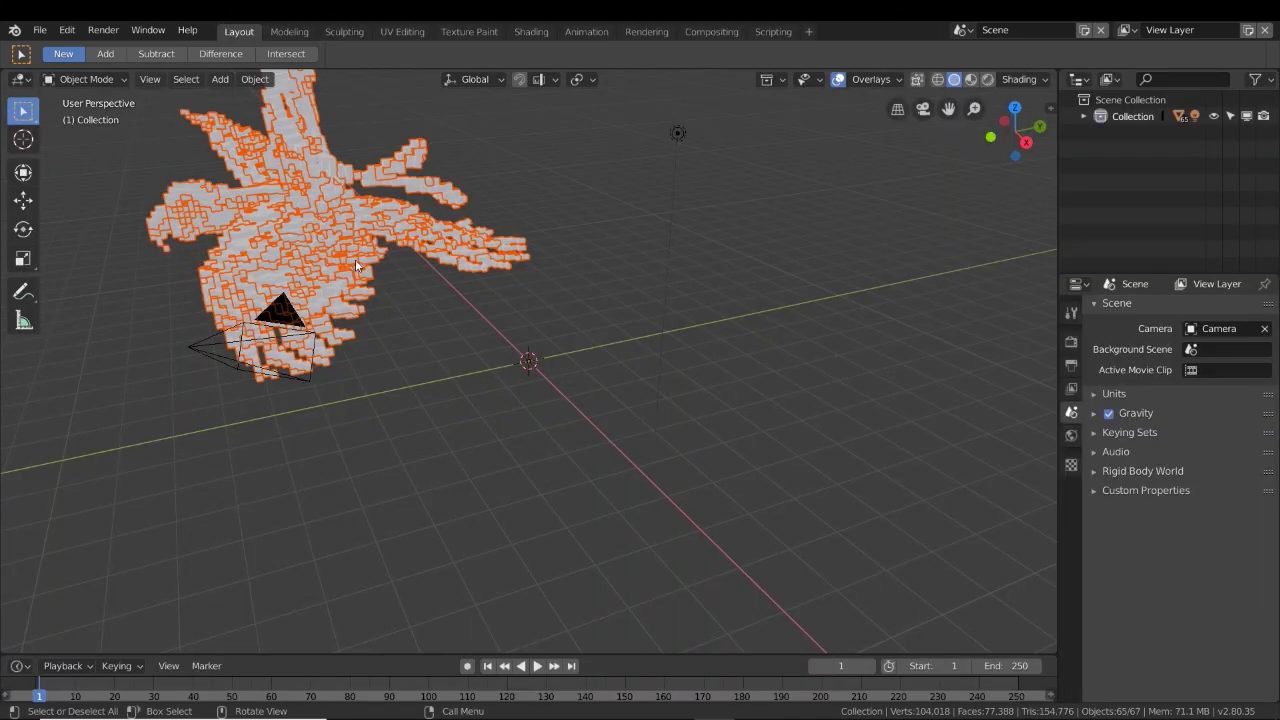
Scale the imported parrot model down to about 0.65 of its size and deselect it.
scroll(355, 259, "down", 5)
scroll(457, 274, "up", 2)
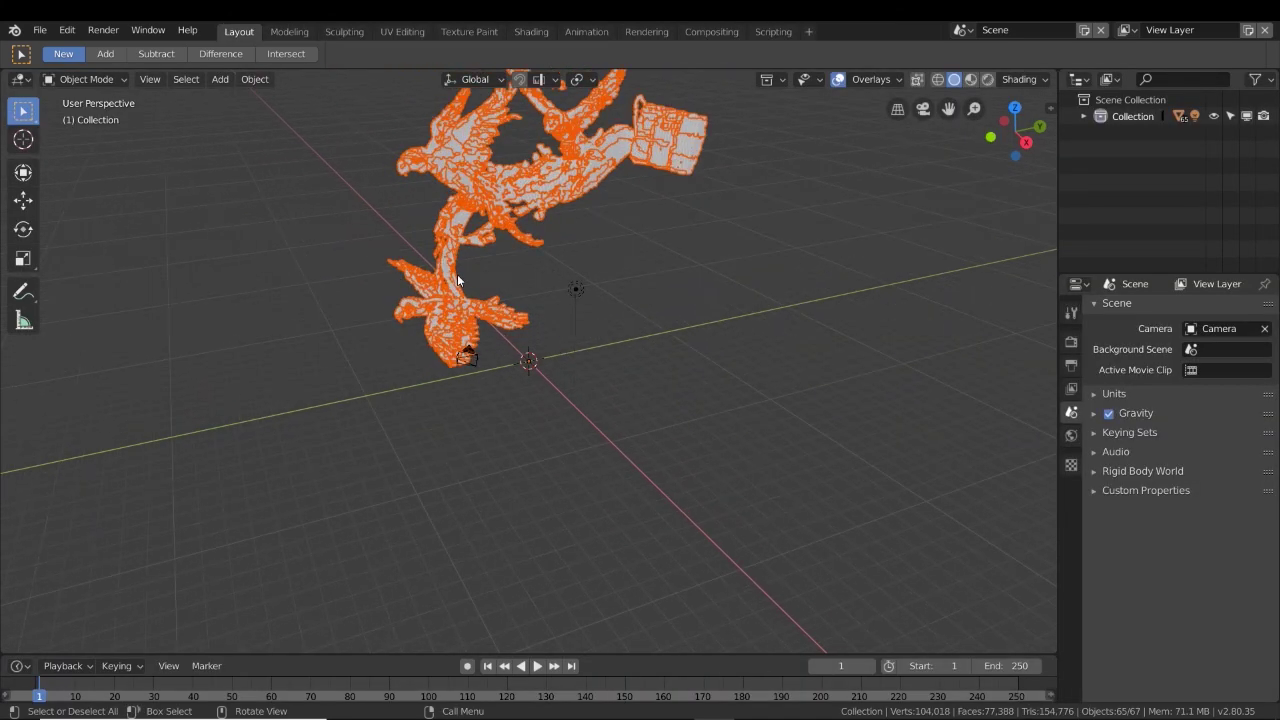
key("s")
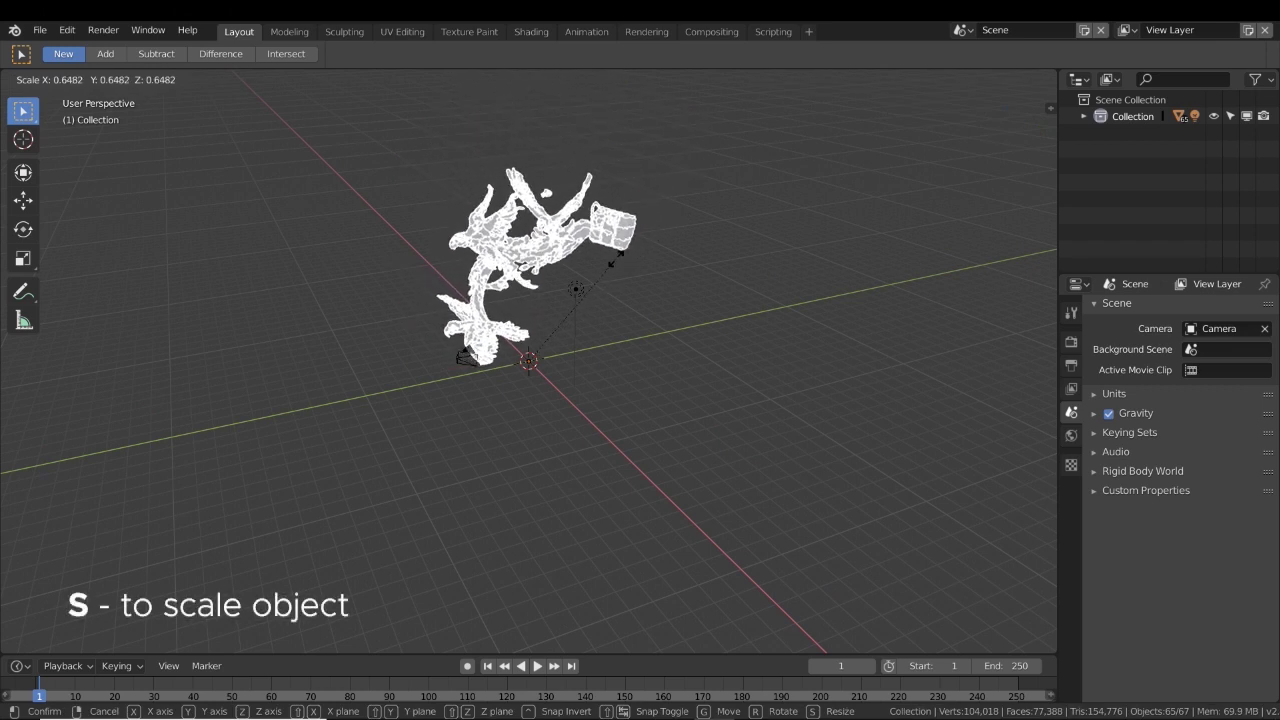
left_click(606, 263)
scroll(603, 264, "up", 3)
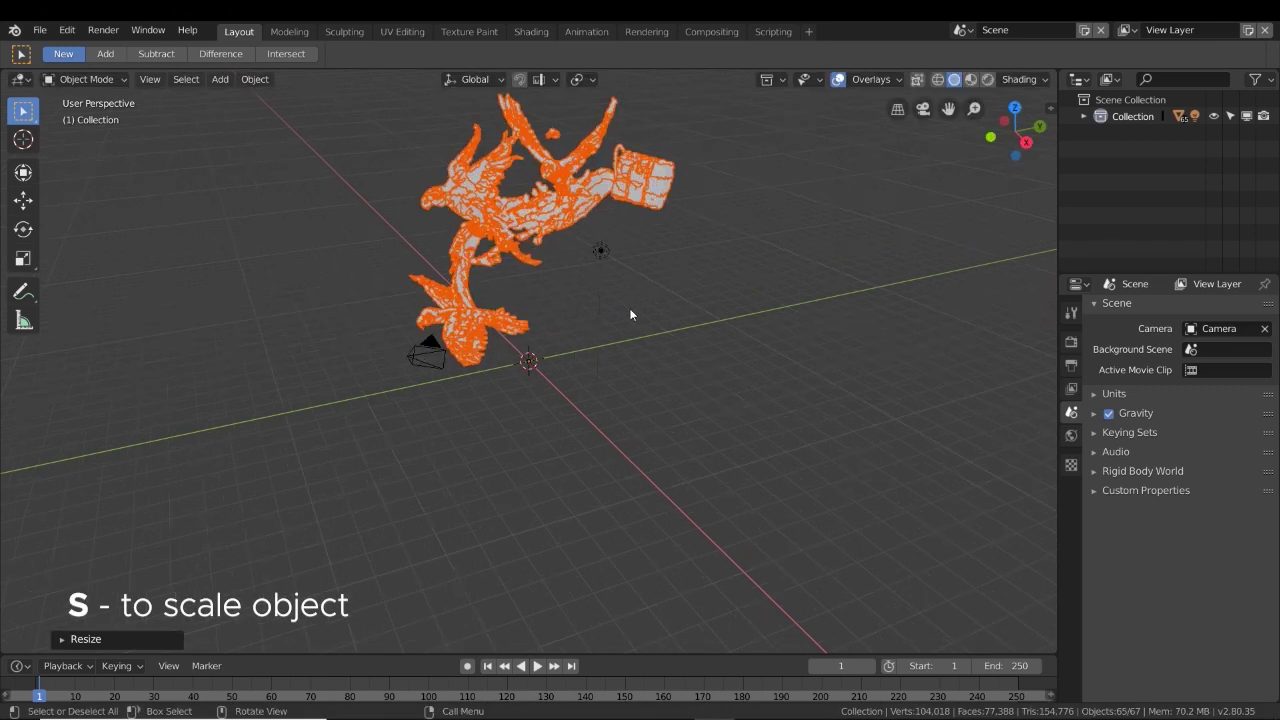
middle_click_drag(648, 302, 628, 330)
left_click(734, 340)
scroll(740, 339, "up", 2)
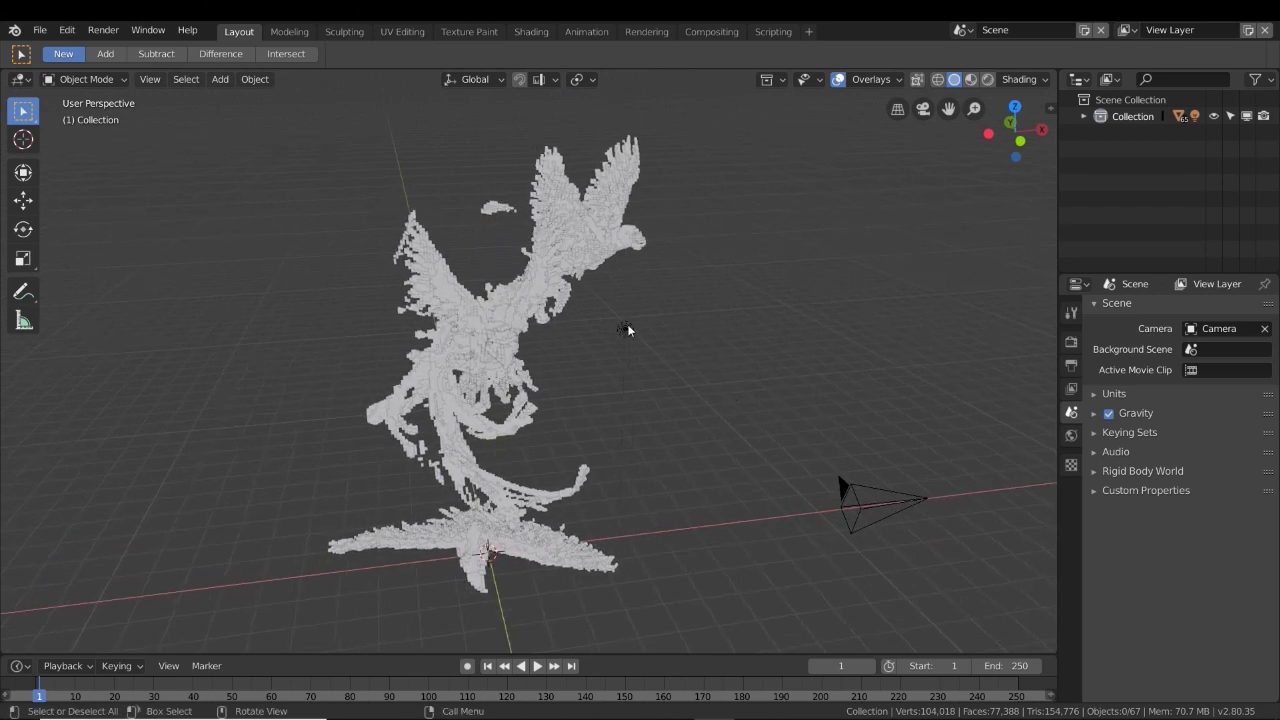
Move the light above the model, to about X -0.5 m, Y 4.2 m, Z 12 m.
left_click(626, 332)
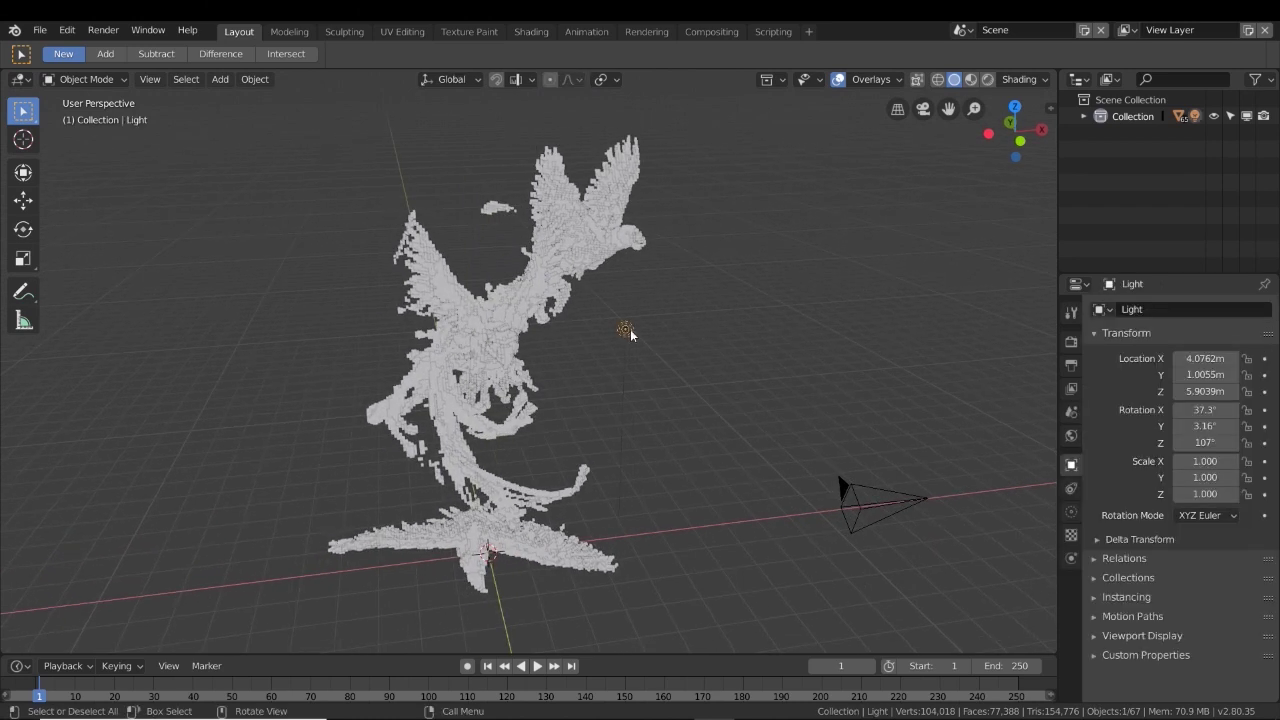
key("g")
left_click(439, 90)
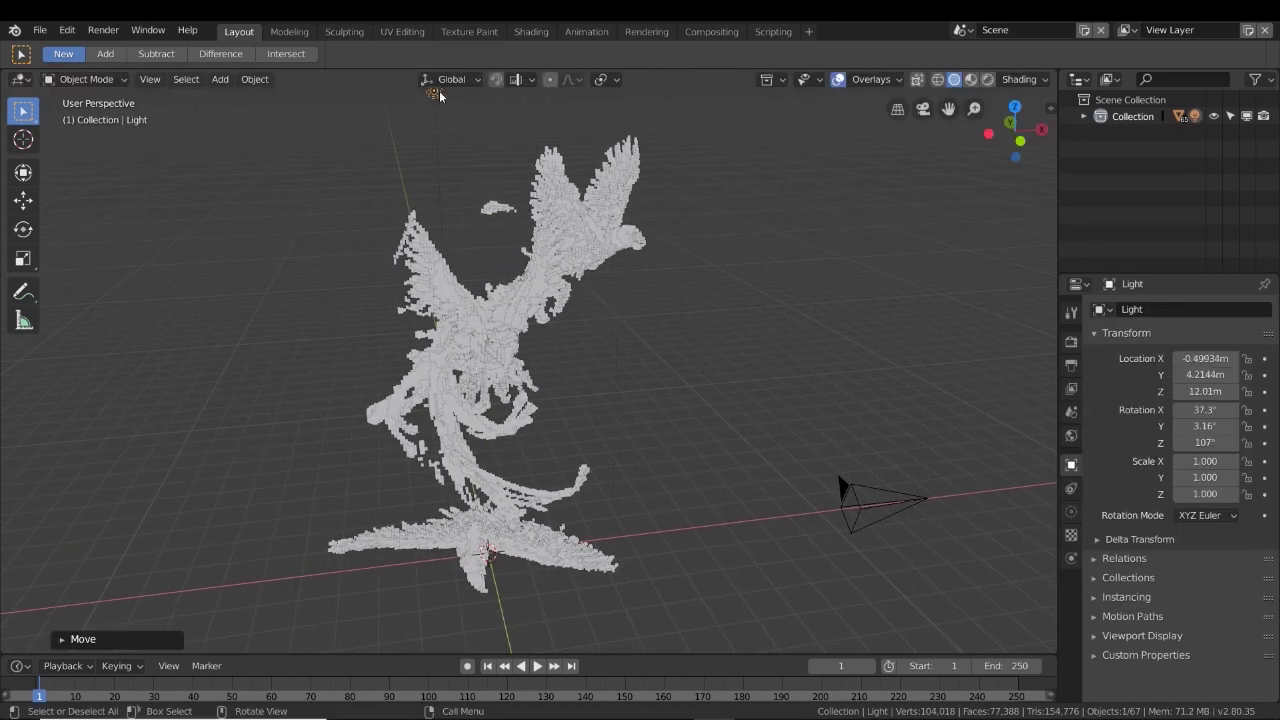
middle_click_drag(439, 90, 373, 210)
key("r")
key("r")
left_click(568, 275)
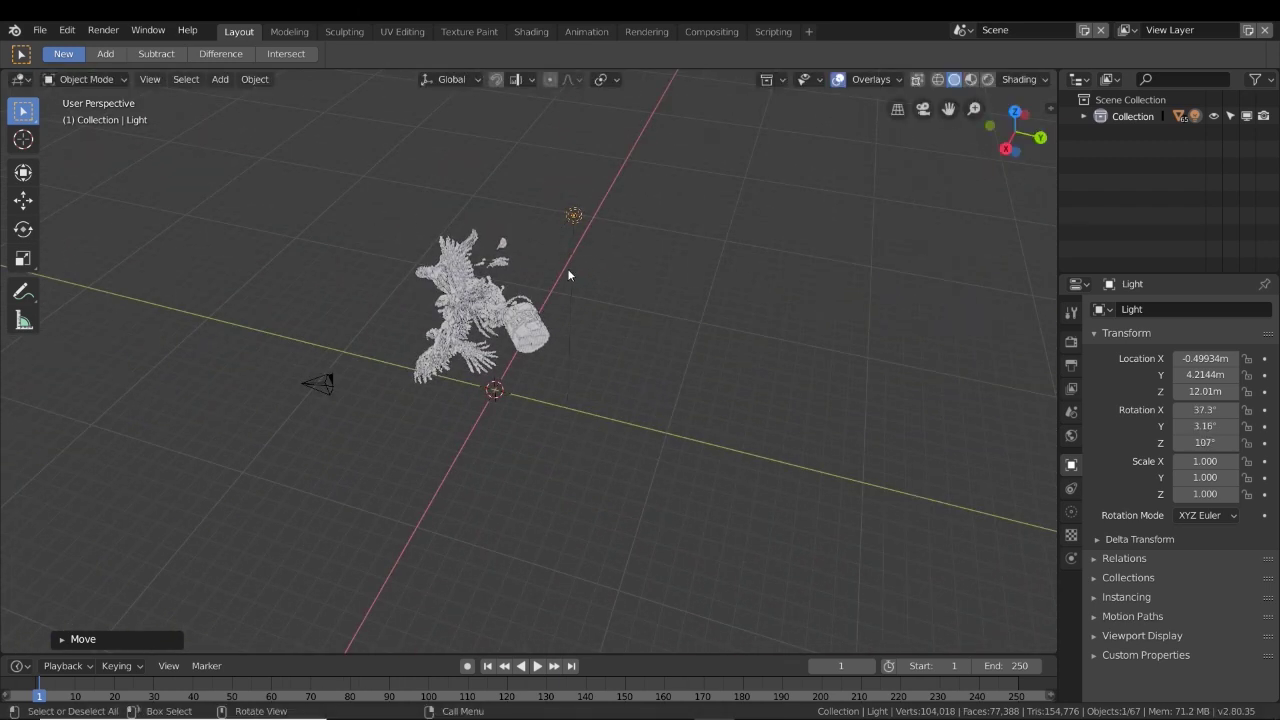
key("r")
key("r")
right_click(570, 238)
Change the light above the model from a Point light to an Area light.
mouse_move(570, 238)
middle_mouse_down()
mouse_move(482, 246)
mouse_move(223, 217)
mouse_move(406, 211)
middle_mouse_up()
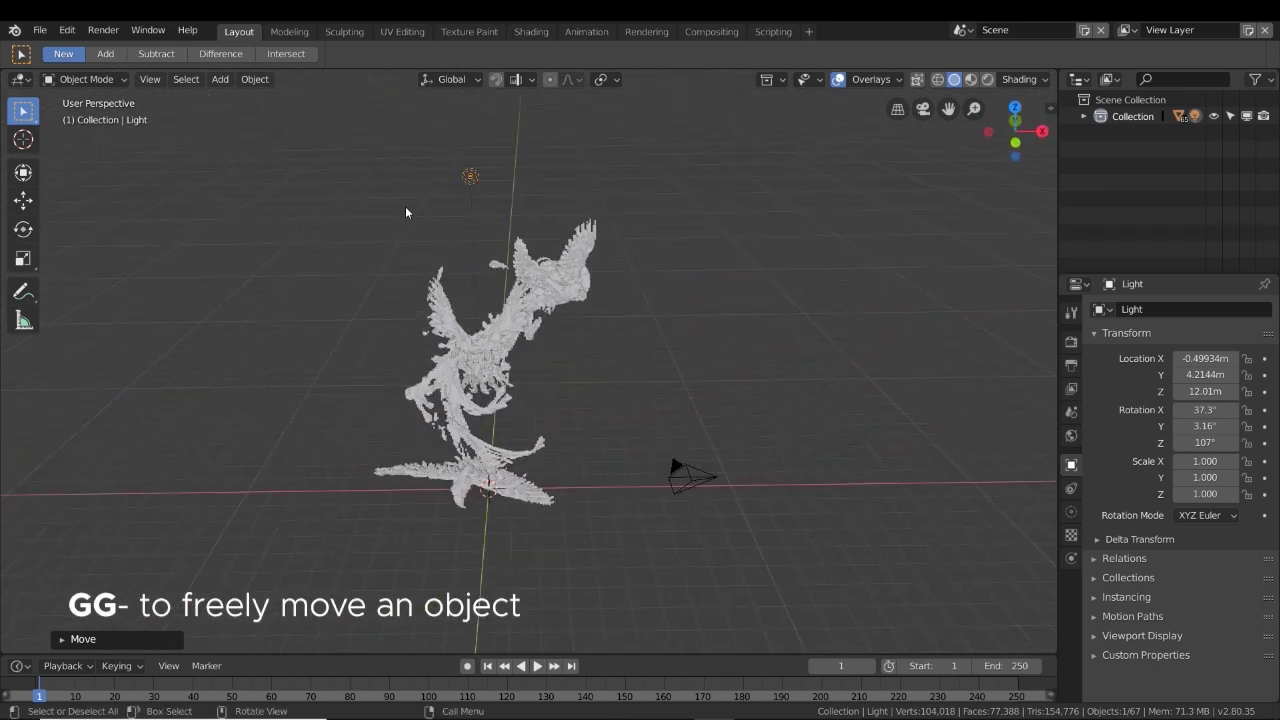
scroll(647, 391, "up", 1)
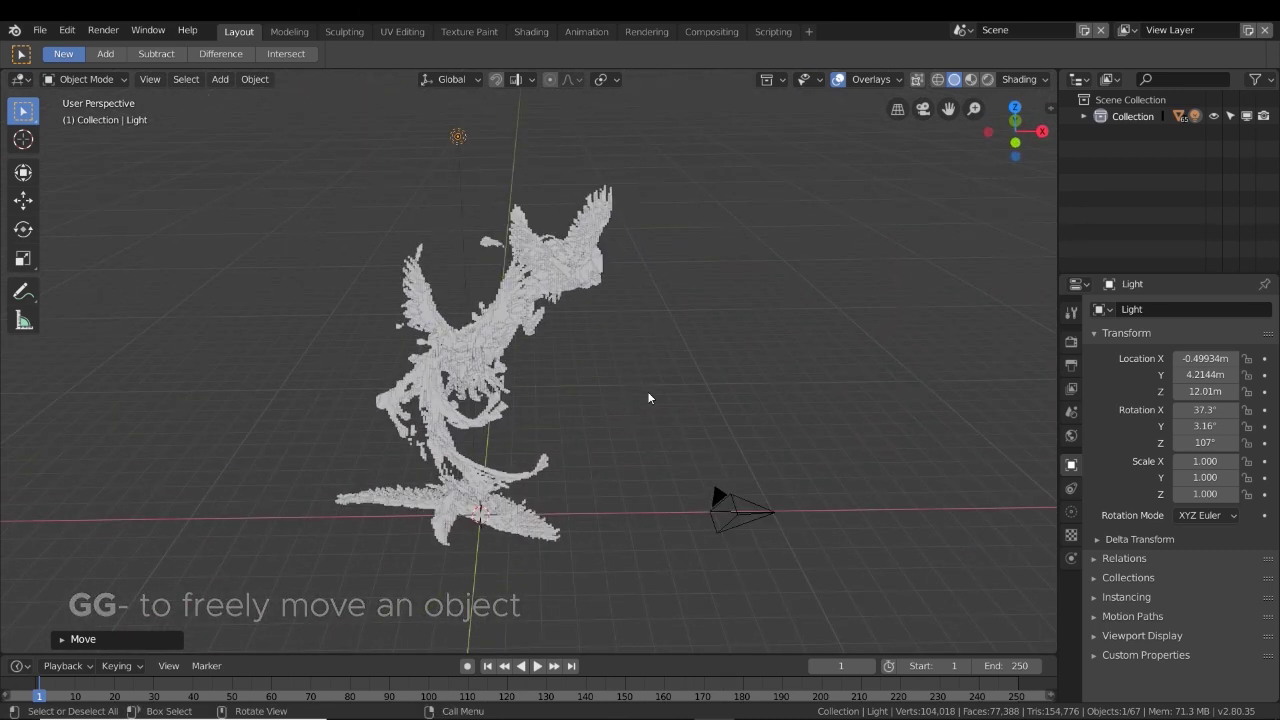
middle_click_drag(573, 187, 630, 192, "shift")
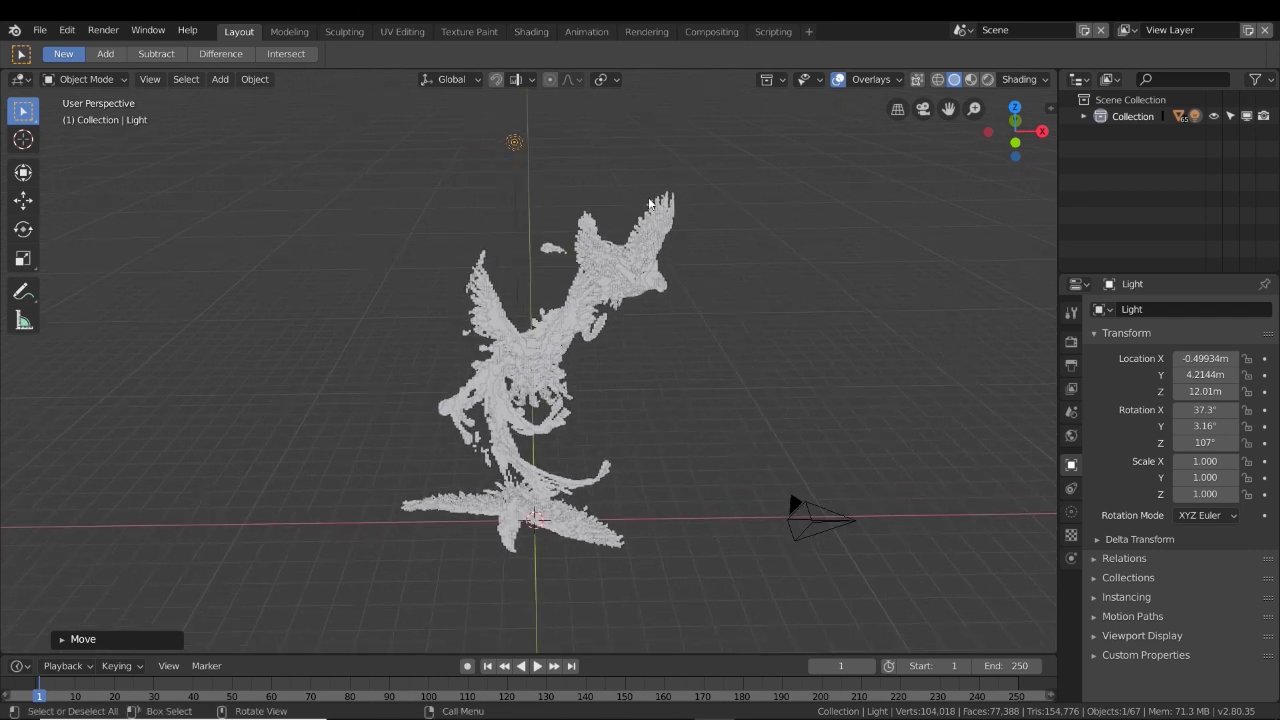
left_click(1070, 513)
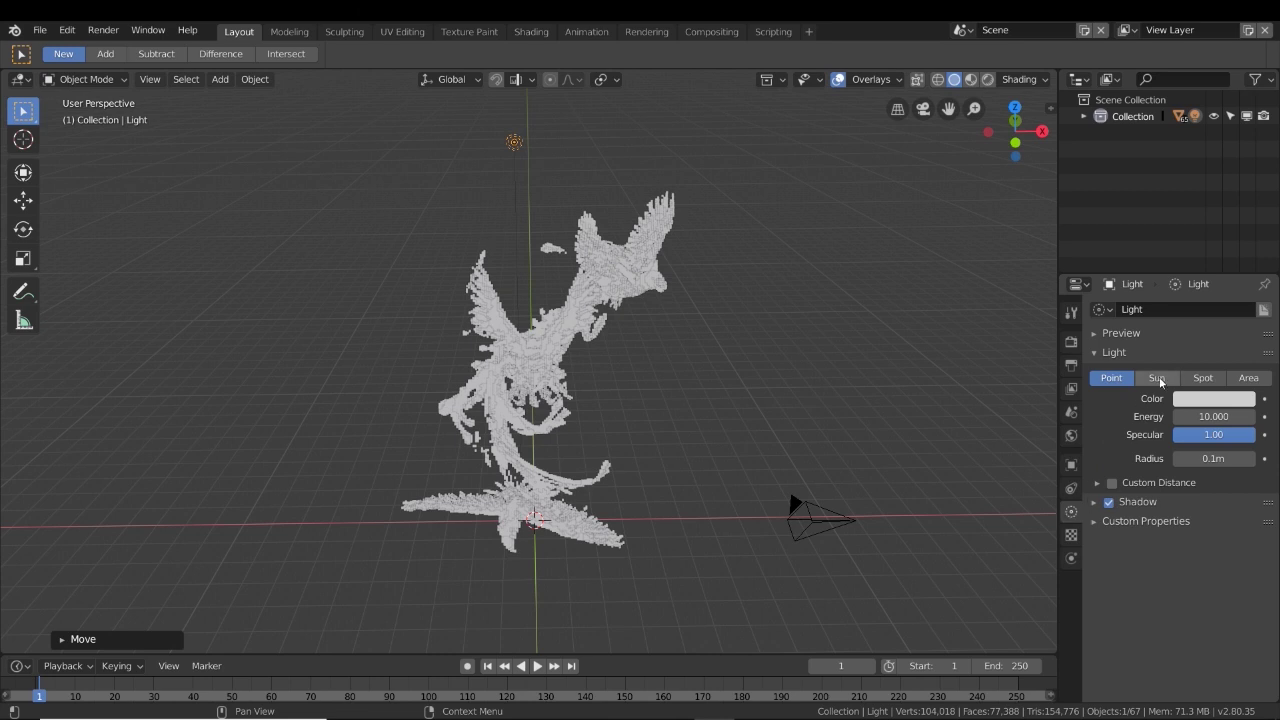
left_click(1245, 379)
scroll(737, 361, "down", 3)
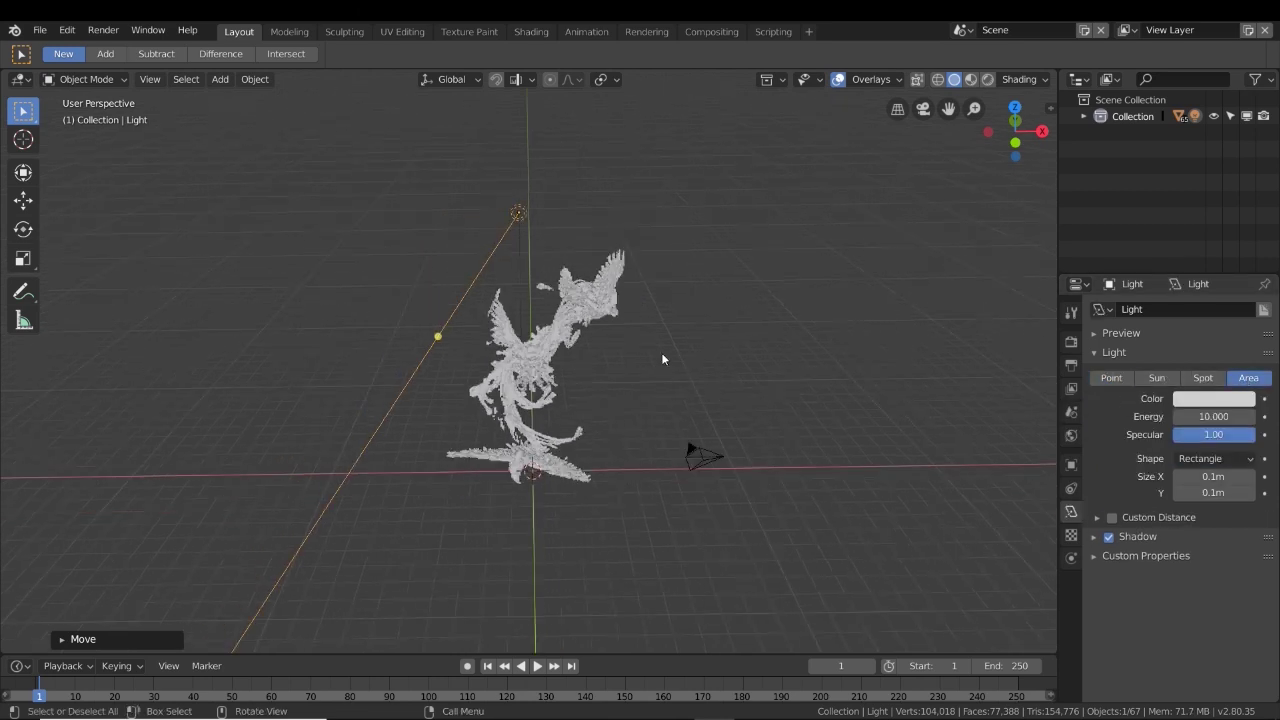
Freely rotate the area light with trackball rotation so its beam points less steeply downward.
key("r")
key("r")
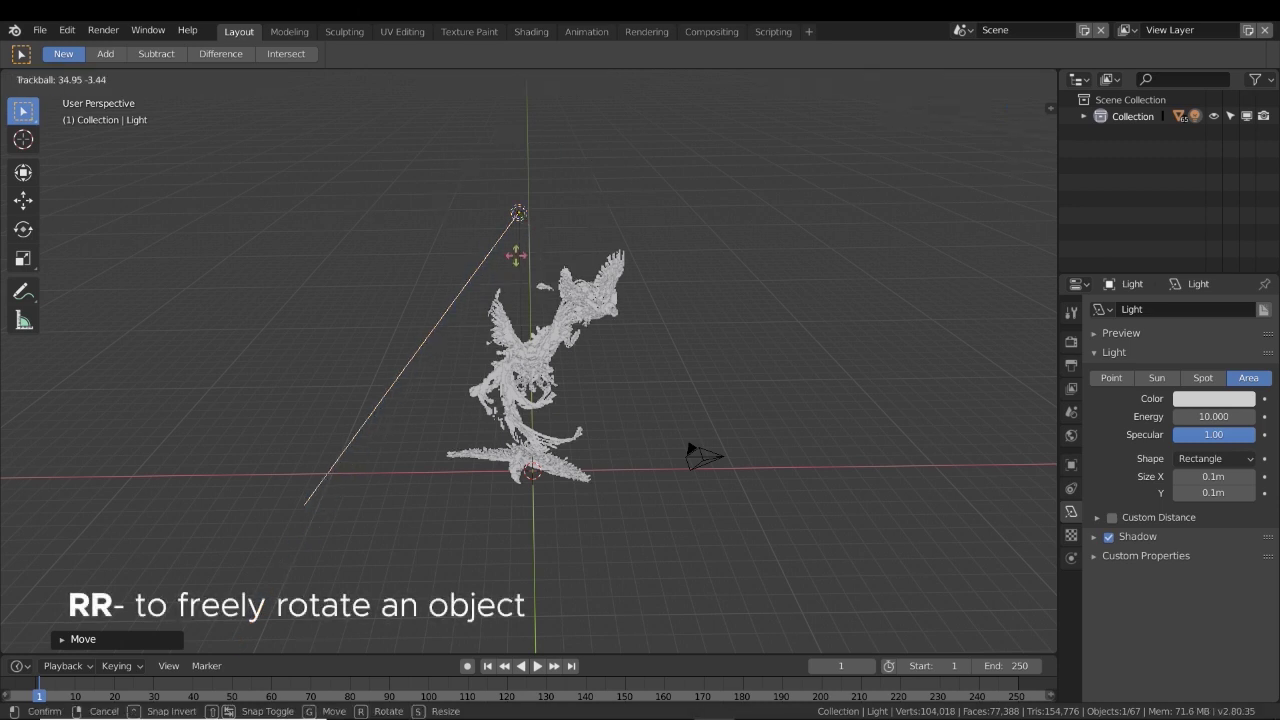
left_click(570, 264)
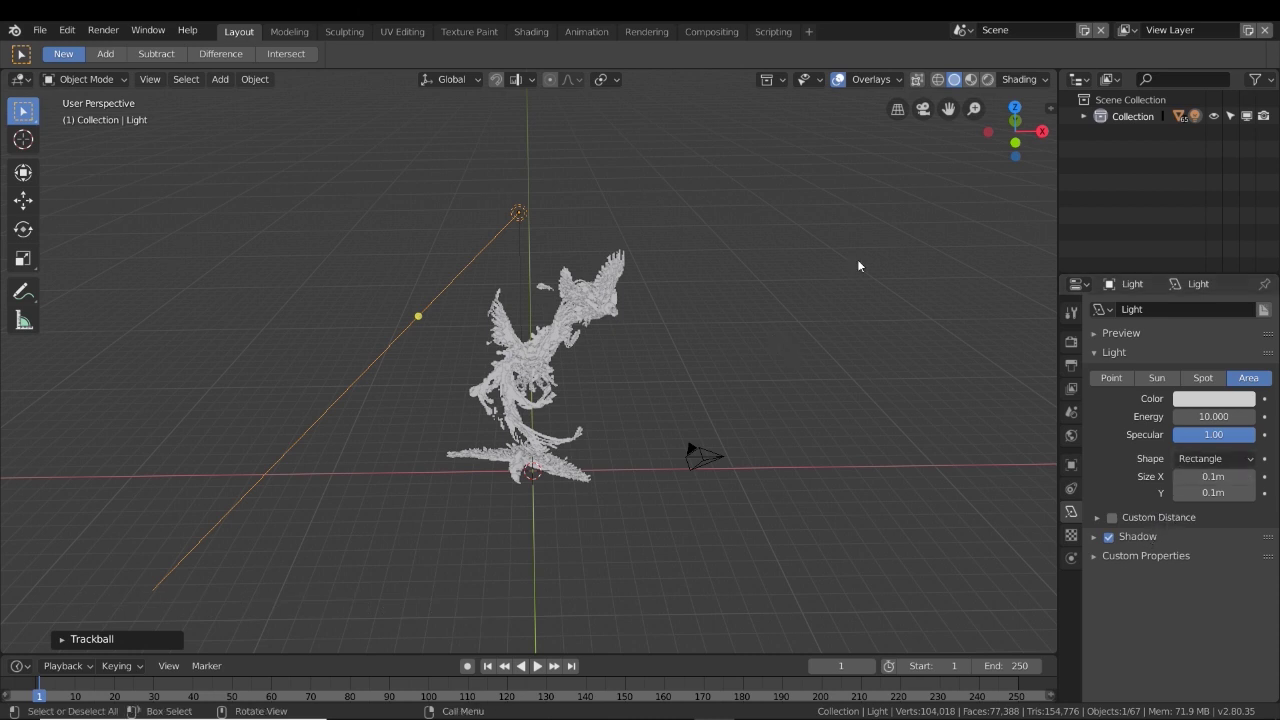
Move the area light across to the camera's side of the model, placing it high above the camera.
middle_click_drag(893, 271, 600, 338)
key("g")
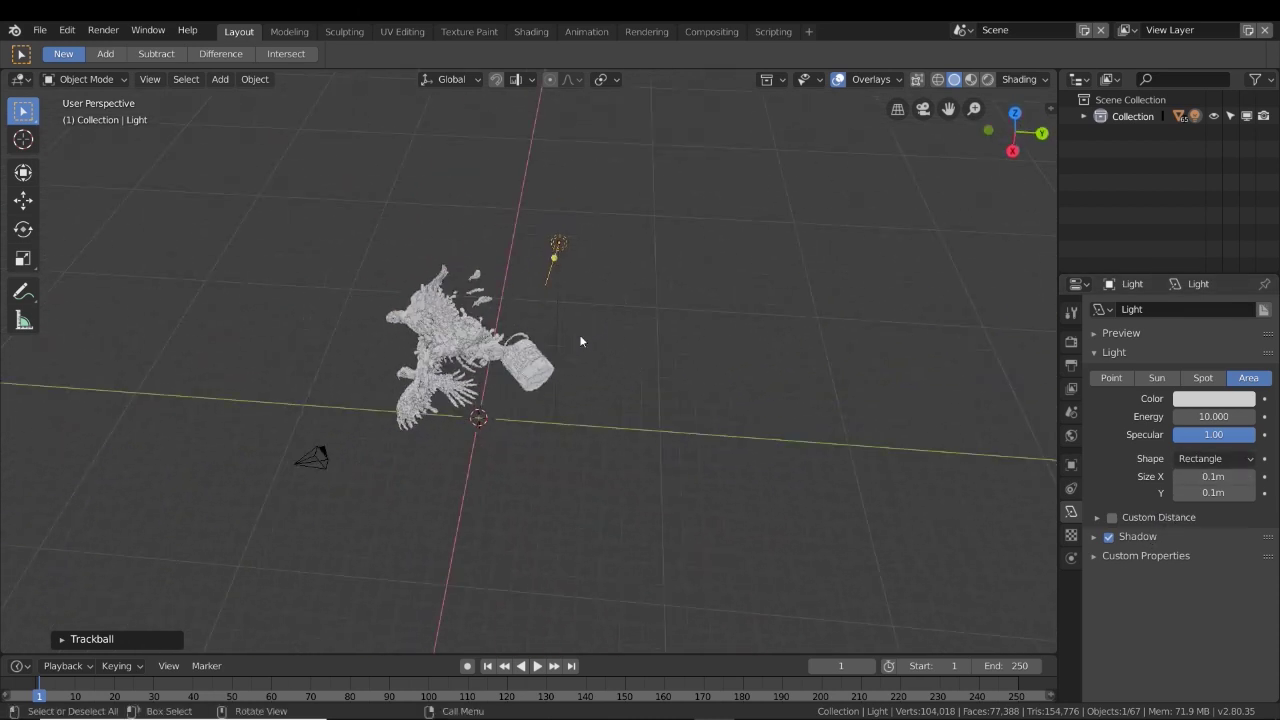
left_click(449, 535)
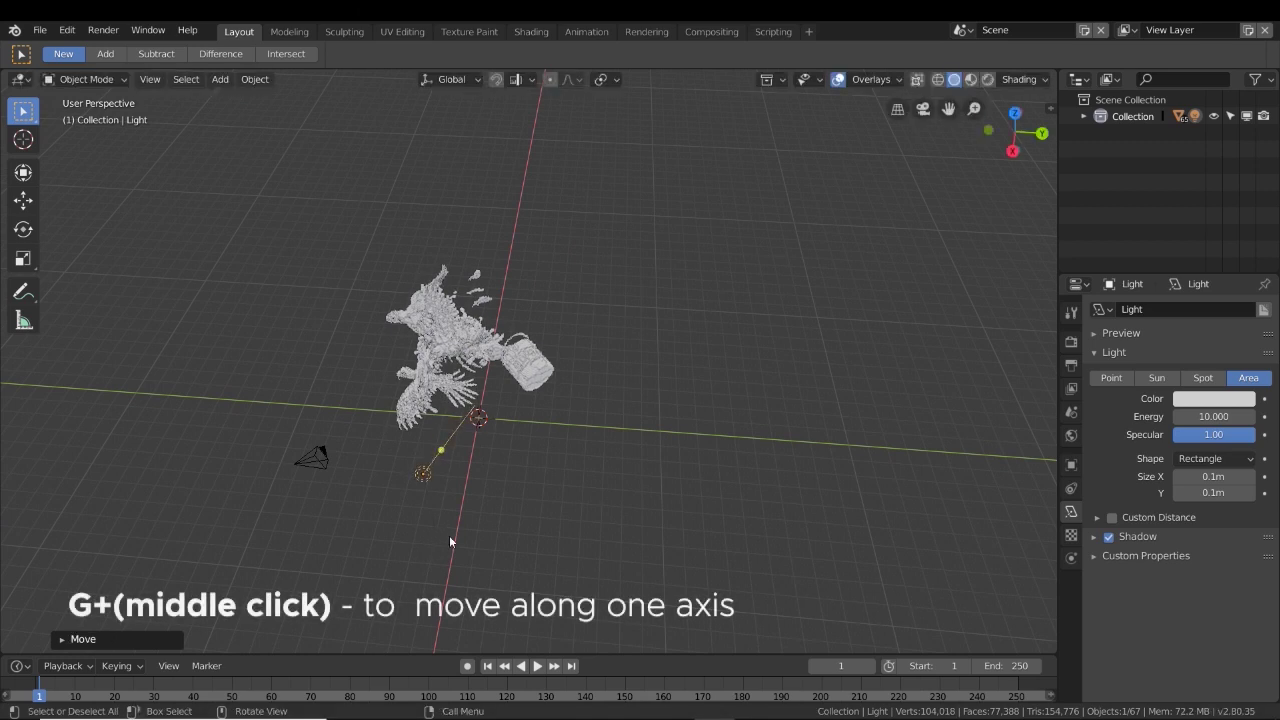
key("g")
middle_click_drag(454, 532, 404, 346)
left_click(404, 346)
middle_click_drag(474, 406, 723, 412)
key("g")
left_click(721, 436)
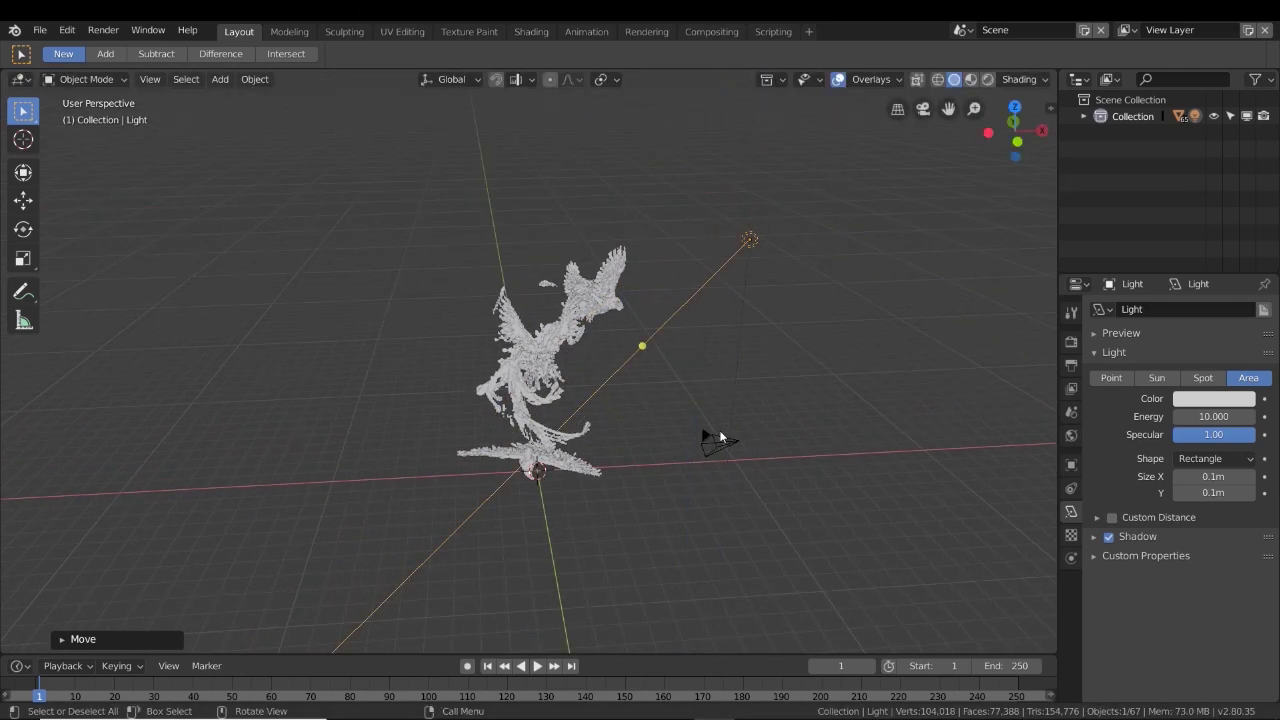
Trackball-rotate the repositioned area light so its beam crosses the parrot model.
key("r")
key("r")
left_click(761, 470)
middle_click_drag(774, 472, 773, 449)
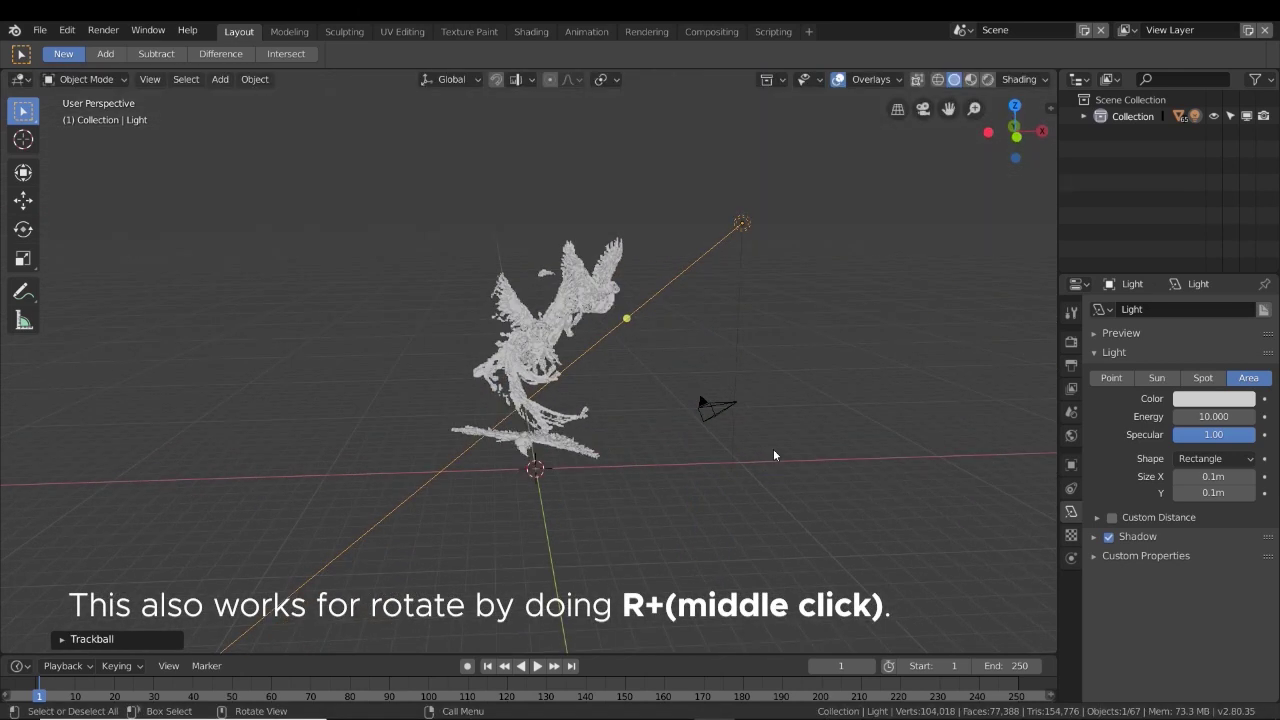
middle_click_drag(840, 497, 796, 459, "shift")
scroll(796, 459, "up", 2)
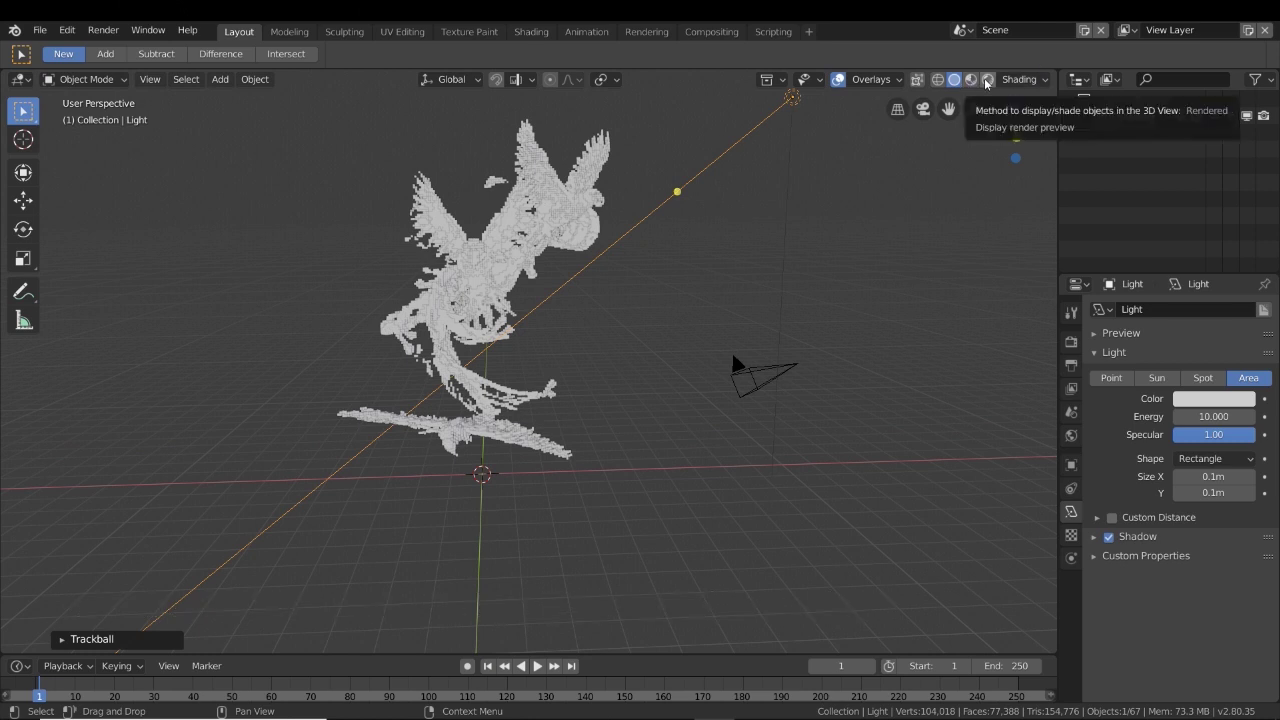
Show the scene in Rendered shading and switch the render engine to Cycles.
left_click(986, 80)
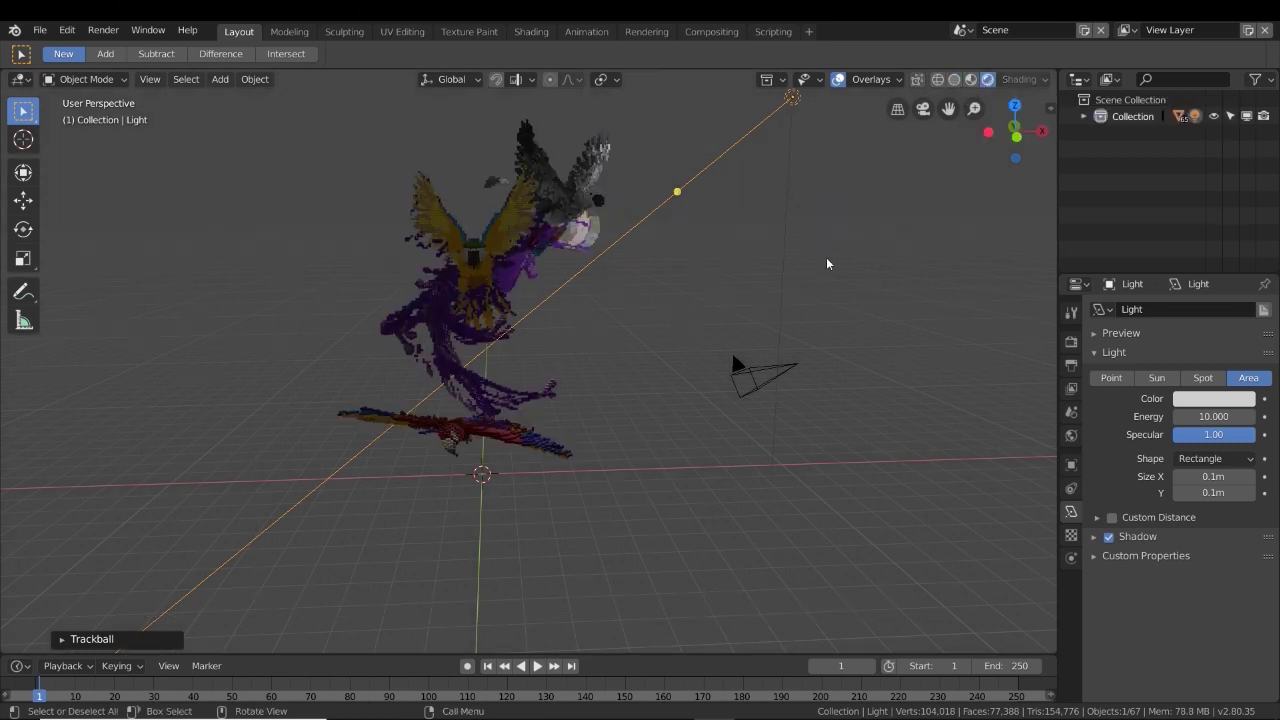
middle_click_drag(826, 263, 703, 307)
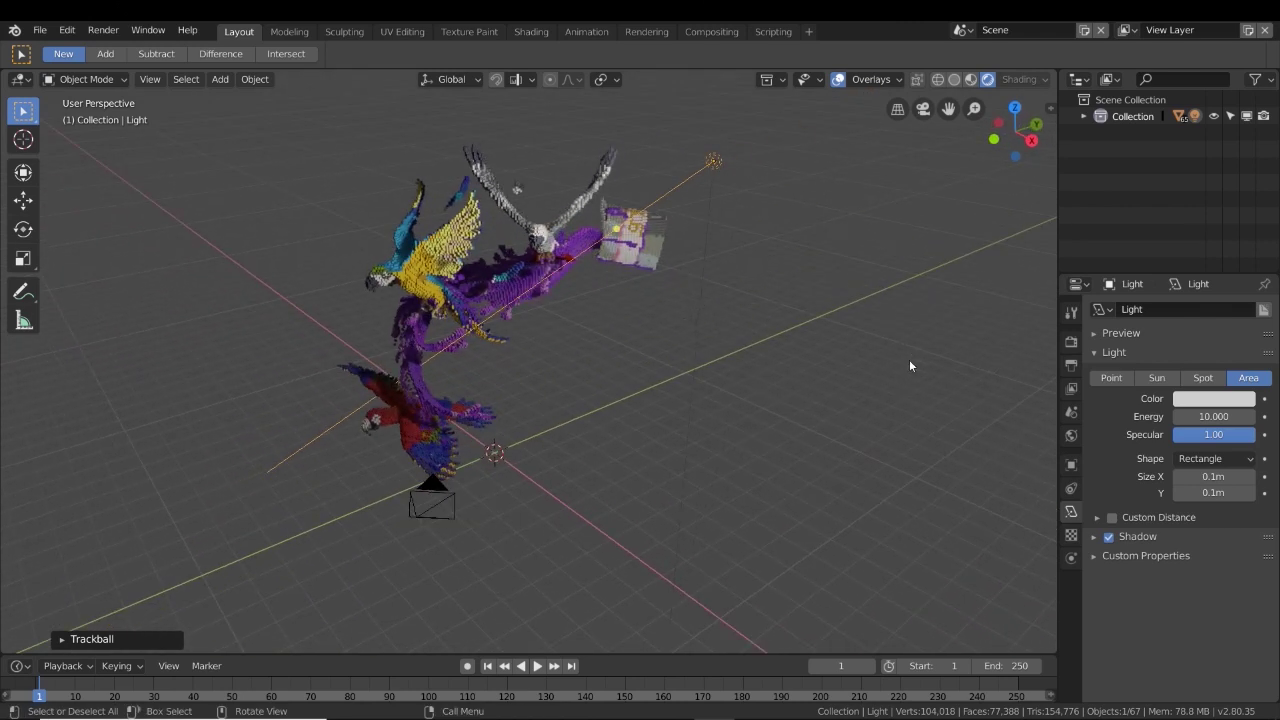
left_click(1071, 343)
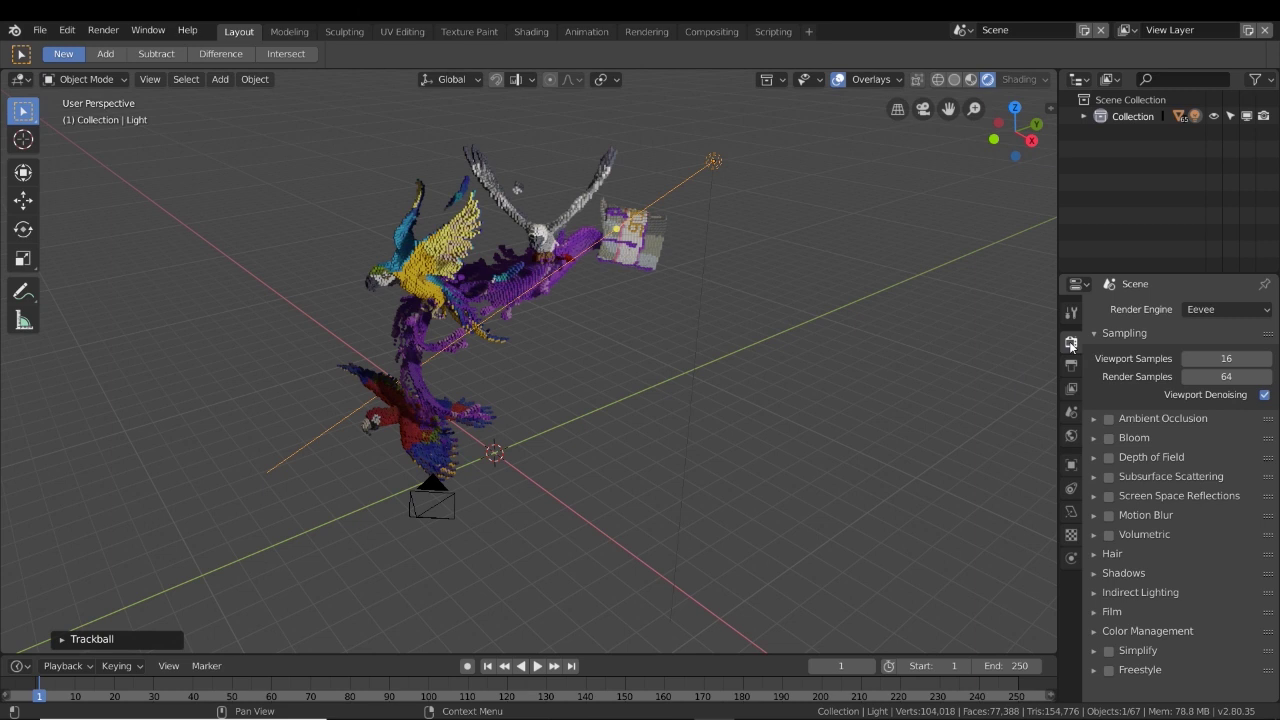
left_click(1196, 311)
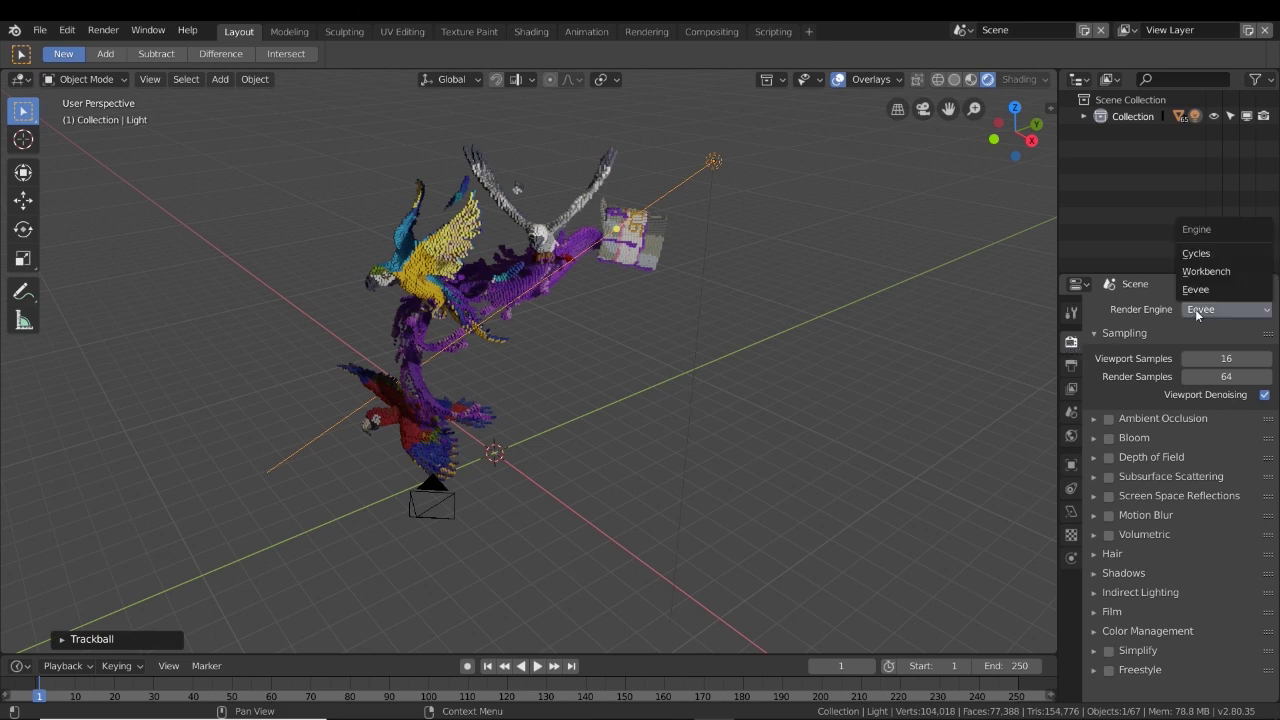
left_click(1200, 254)
middle_click_drag(799, 318, 820, 346)
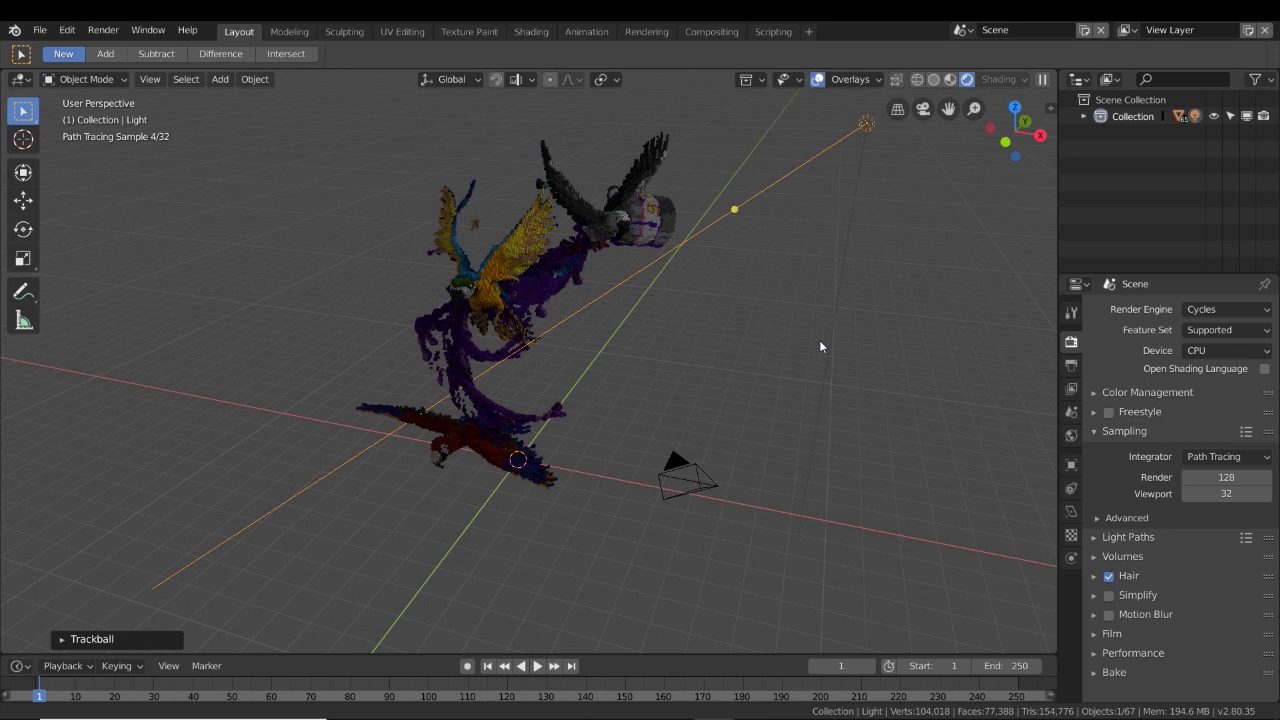
middle_click_drag(820, 346, 870, 147)
Enable nodes on the area light and set its emission strength to 1000.
left_click(1071, 512)
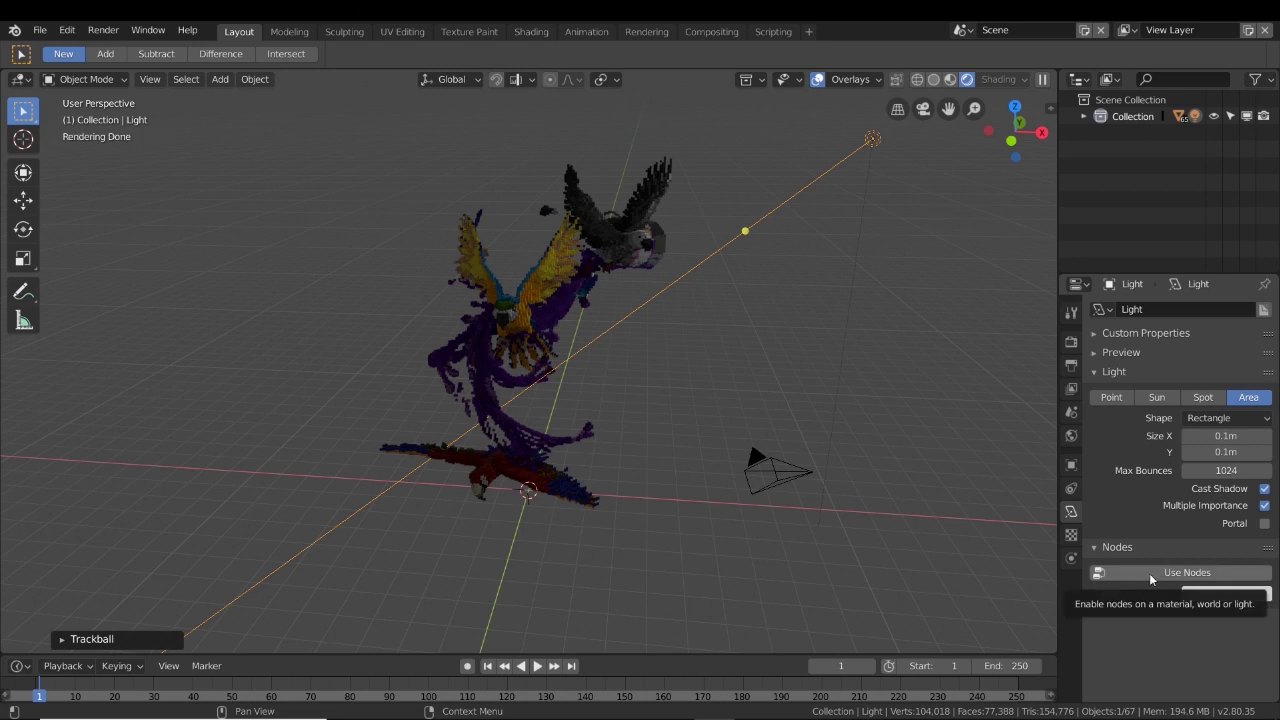
left_click(1150, 575)
left_click(1195, 603)
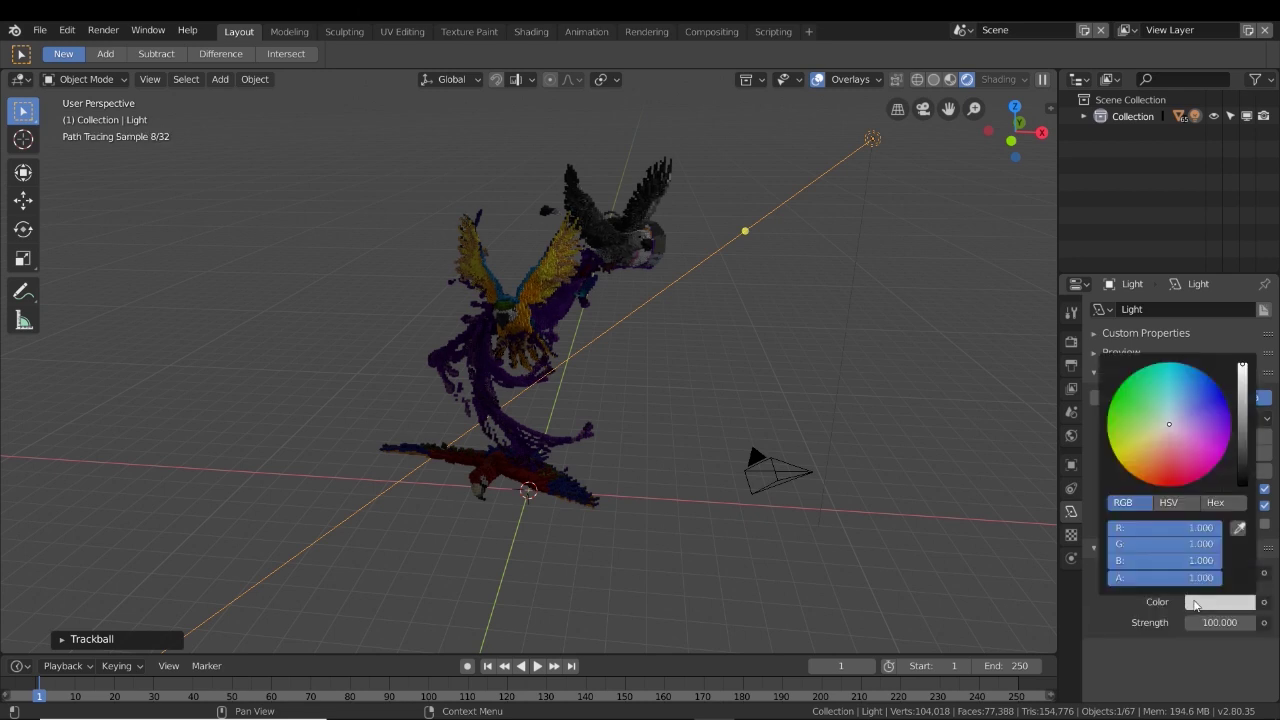
left_click_drag(1203, 622, 1210, 622)
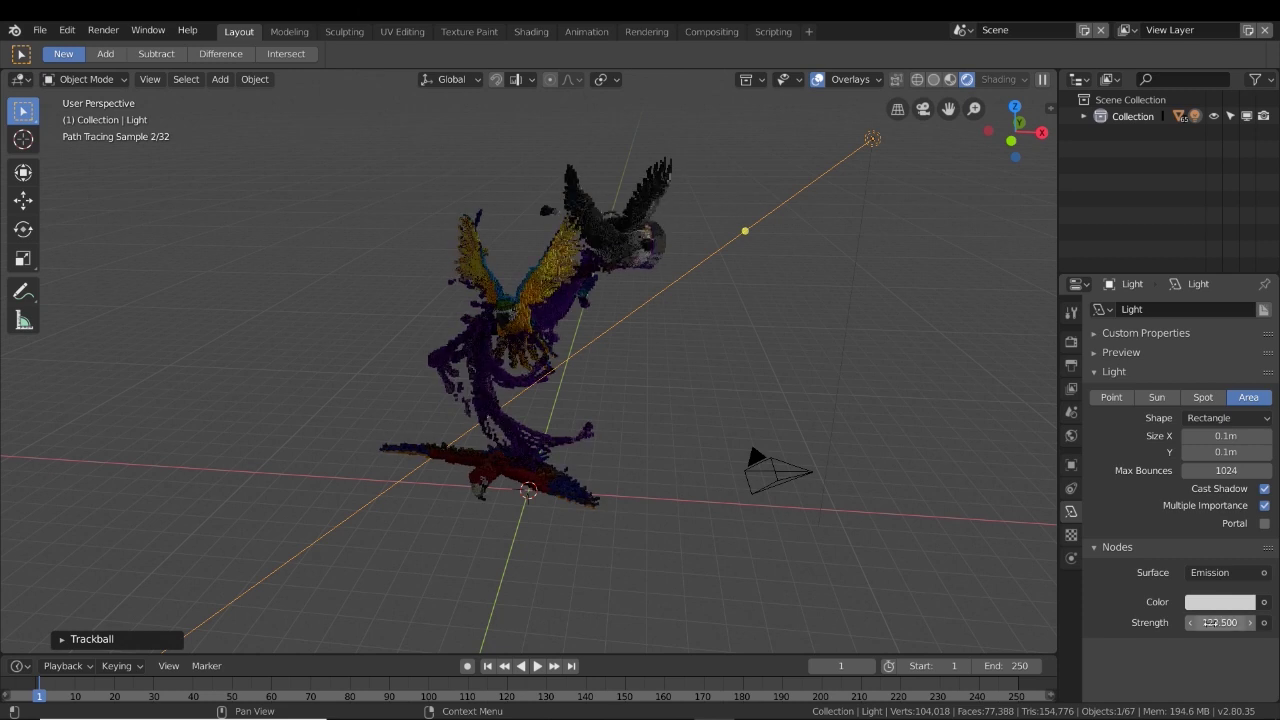
key("Return")
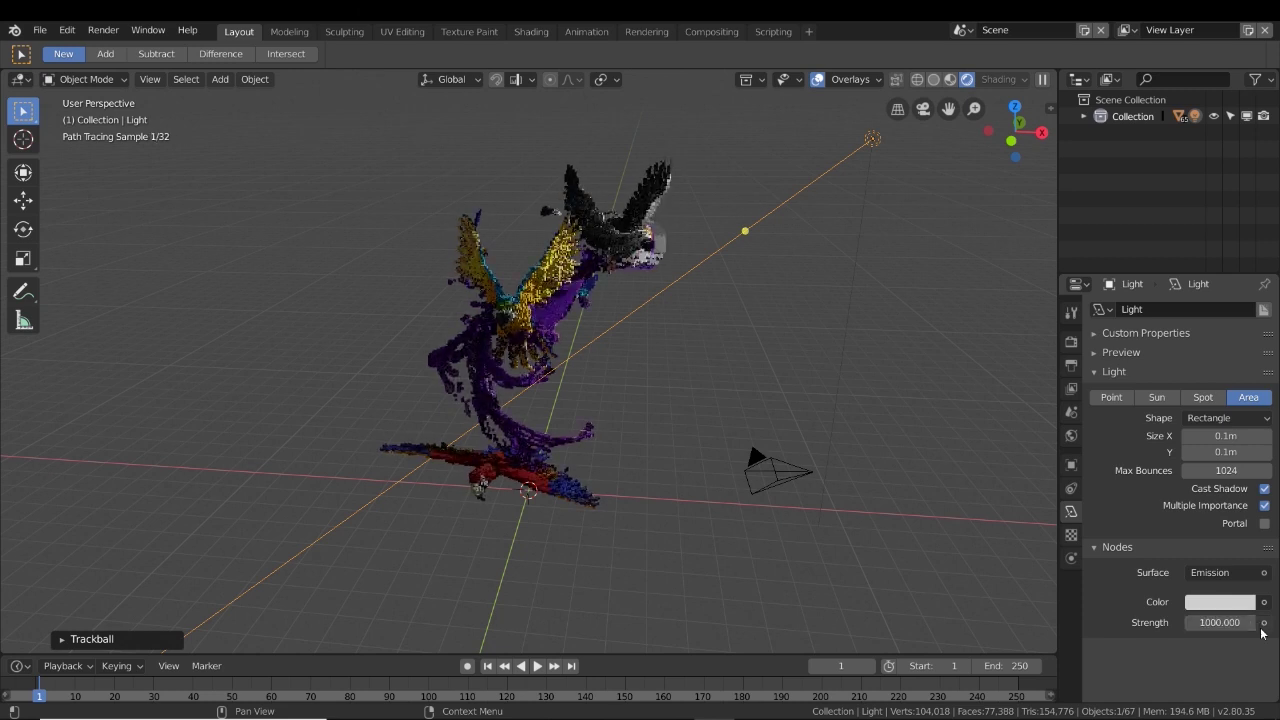
Scale the area light up repeatedly until its rectangle is about as large as the parrot model.
middle_click_drag(745, 377, 695, 391)
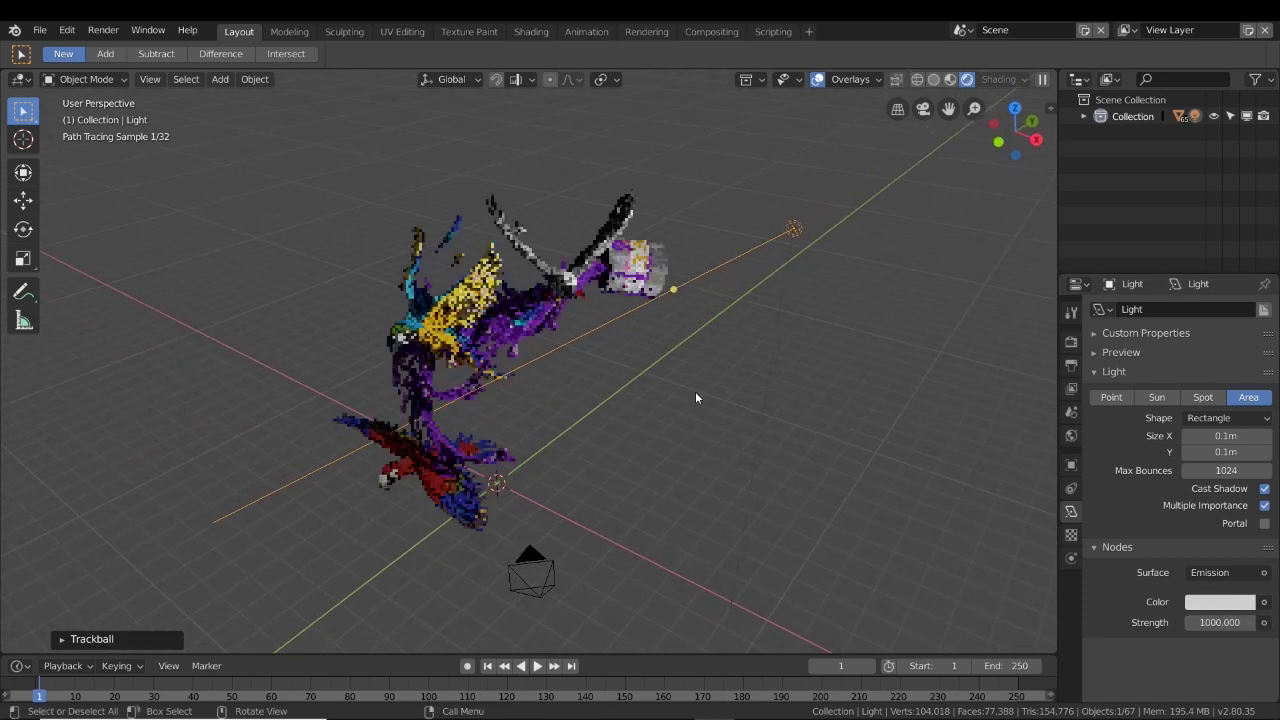
key("s")
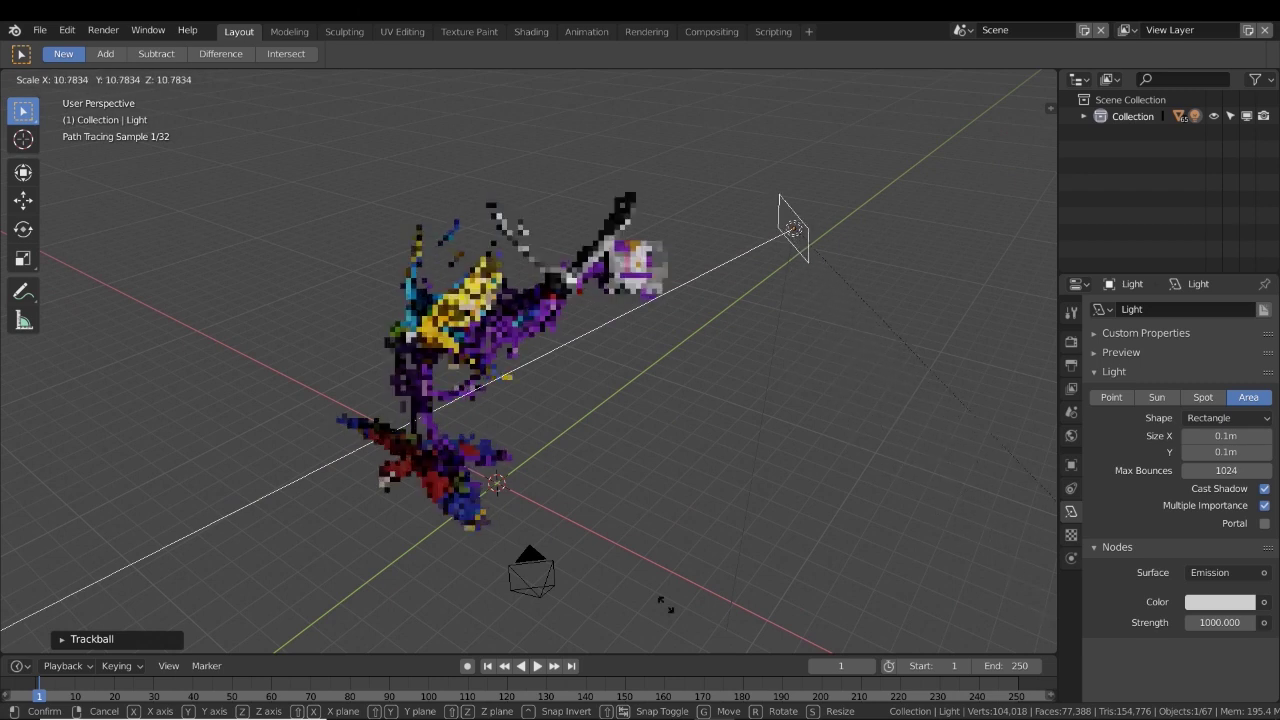
left_click(593, 443)
key("s")
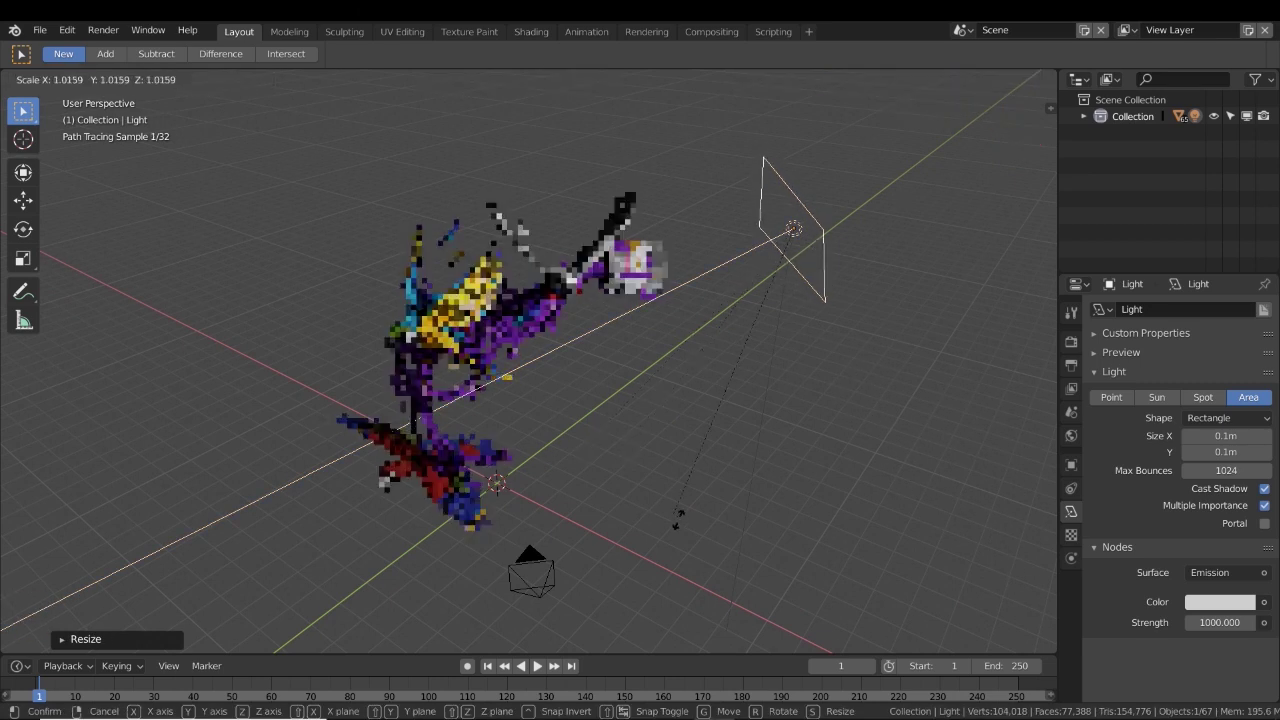
left_click(136, 402)
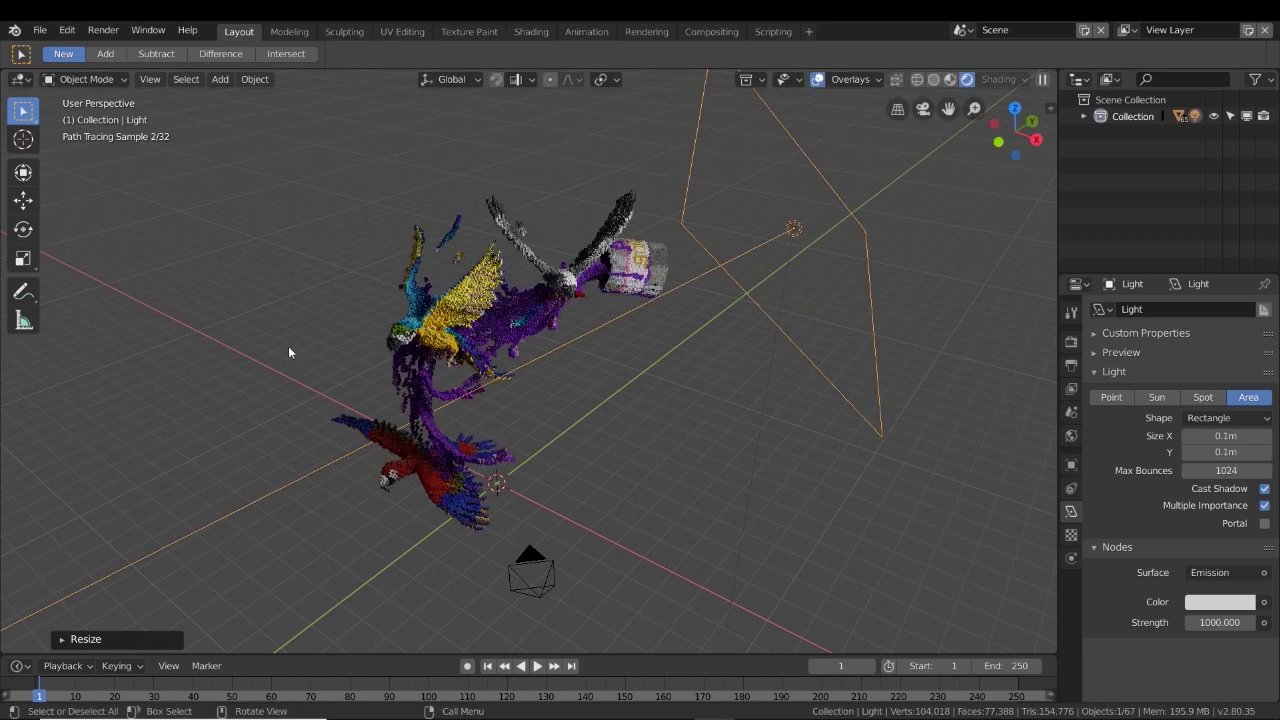
key("s")
left_click(680, 306)
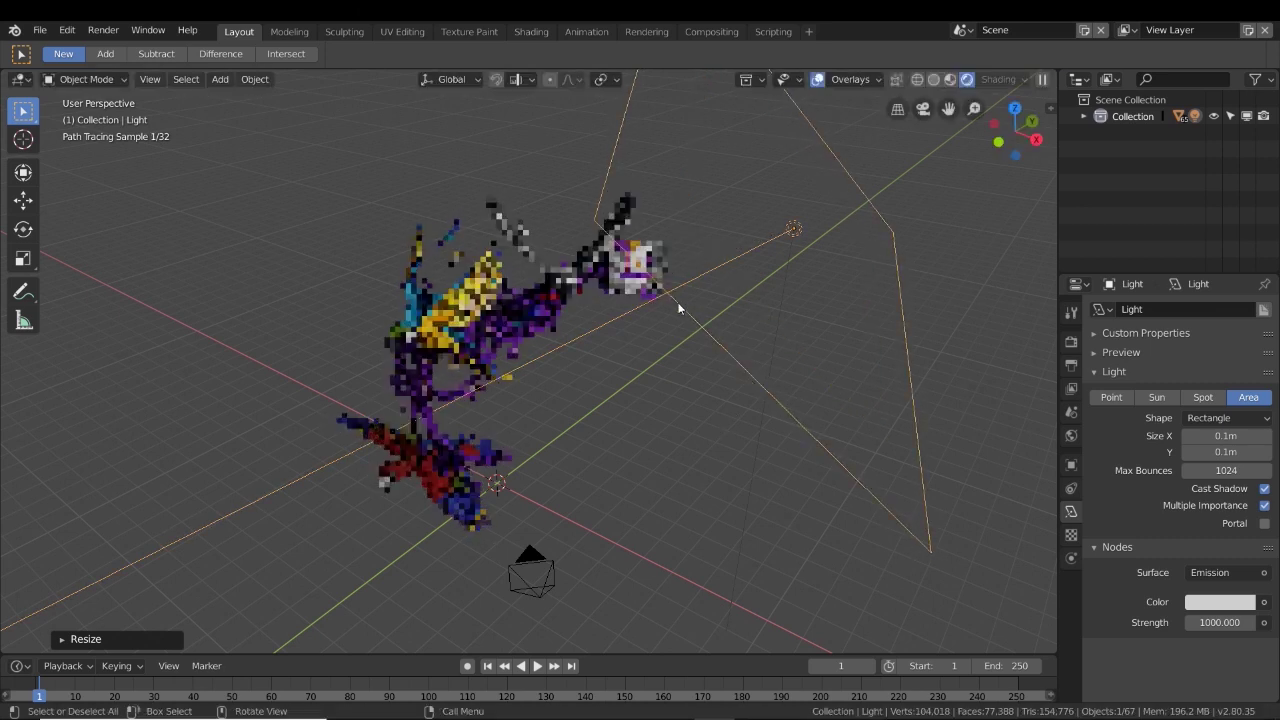
Shift the enlarged area light toward the camera and lower it along the global Z axis.
middle_click_drag(730, 386, 631, 380)
key("g")
key("y")
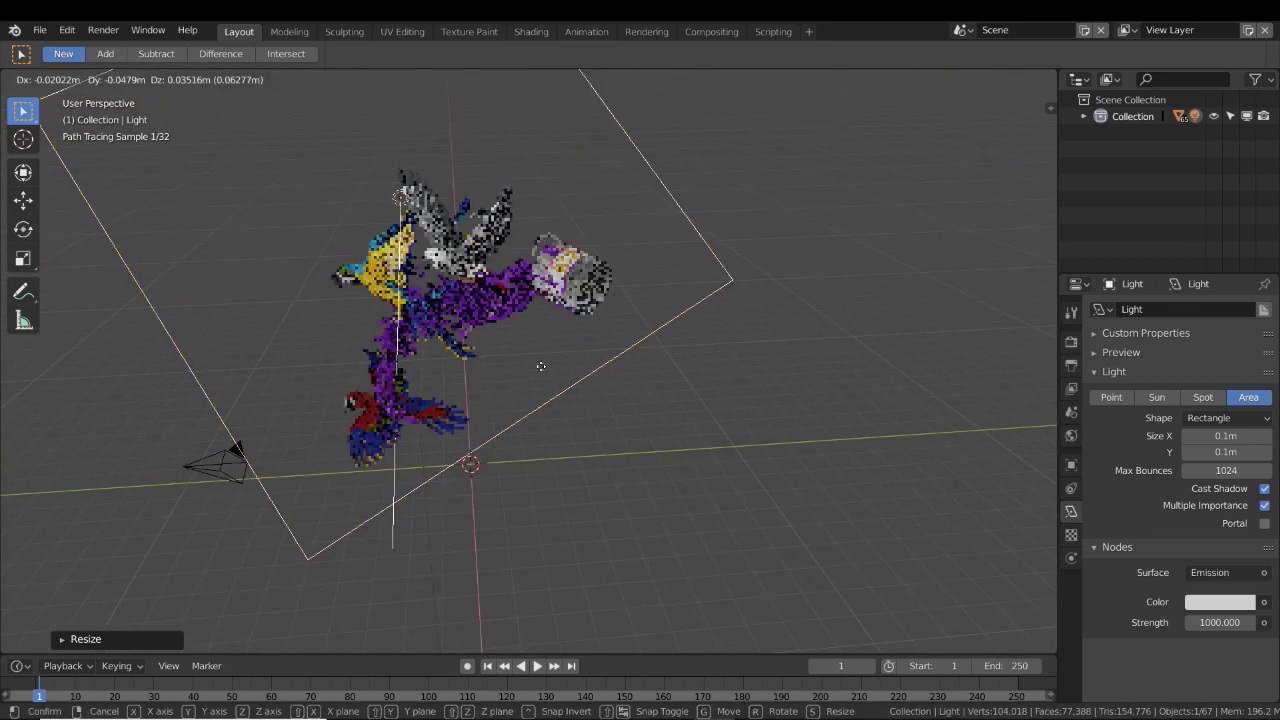
left_click(513, 375)
key("g")
key("z")
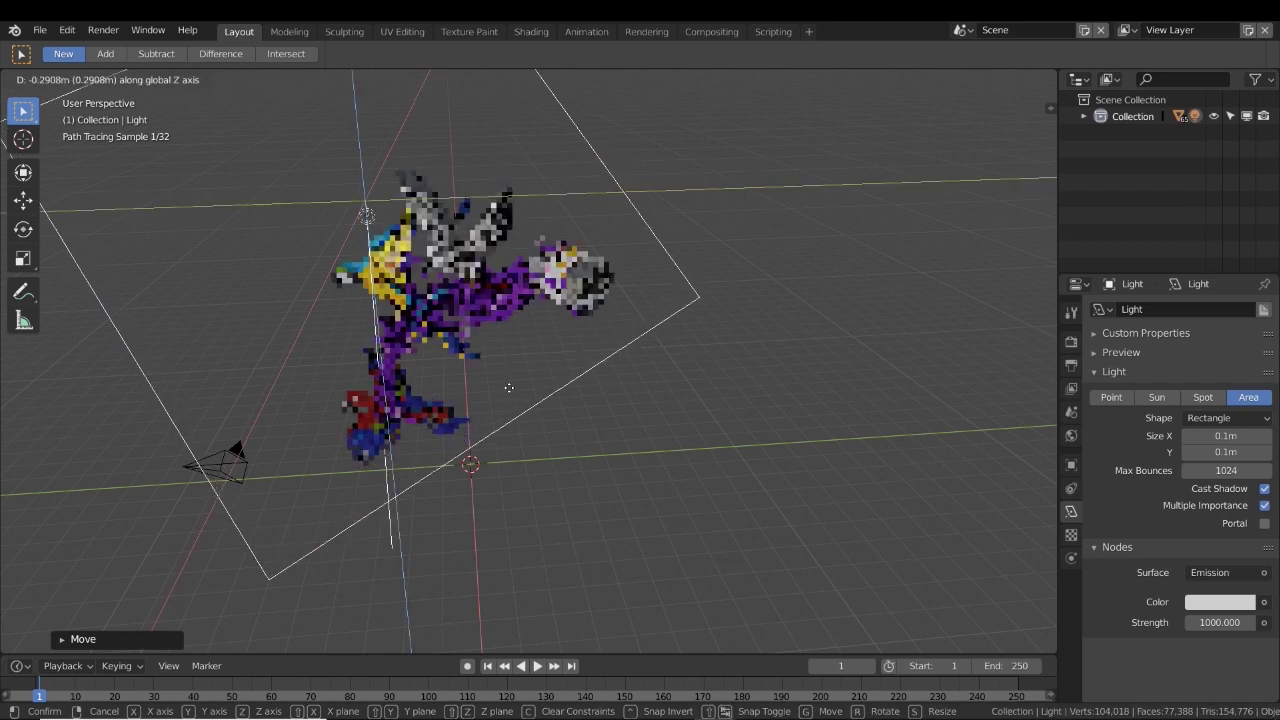
left_click(529, 431)
Trackball-rotate the lowered area light to aim its beam across the parrots.
key("r")
key("r")
left_click(508, 434)
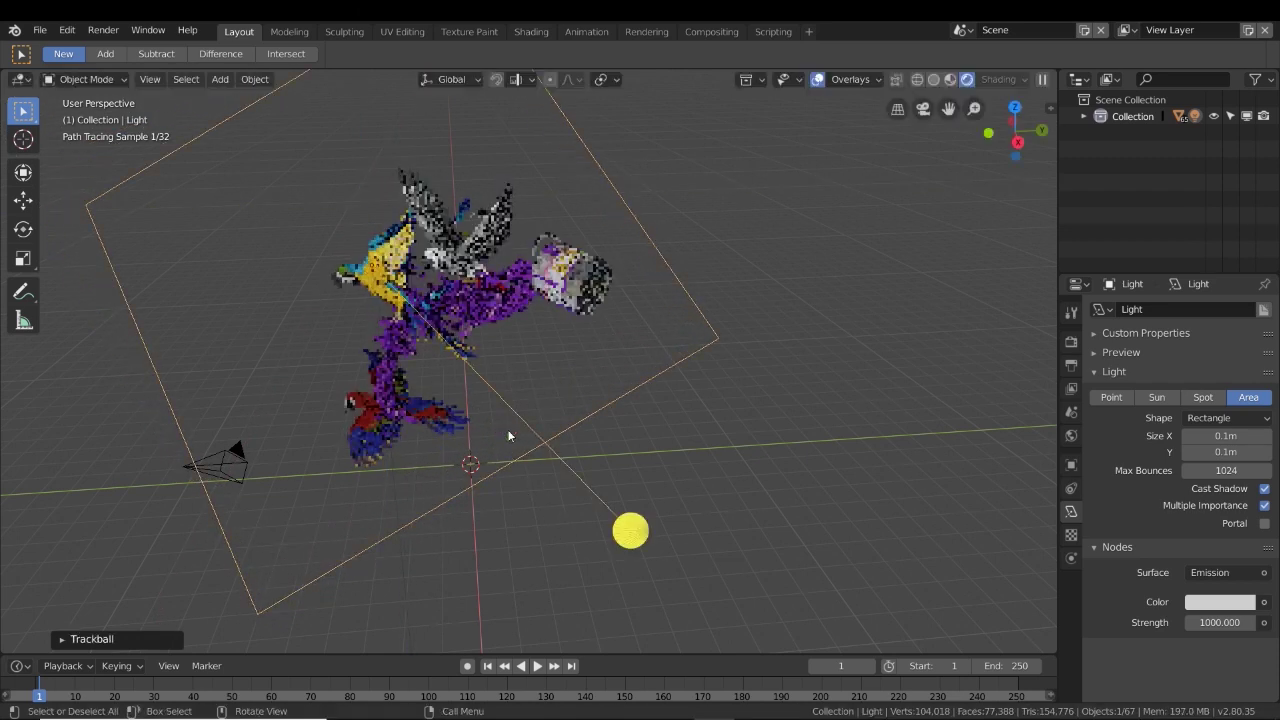
Add a second area light to the scene.
middle_click_drag(508, 434, 690, 410)
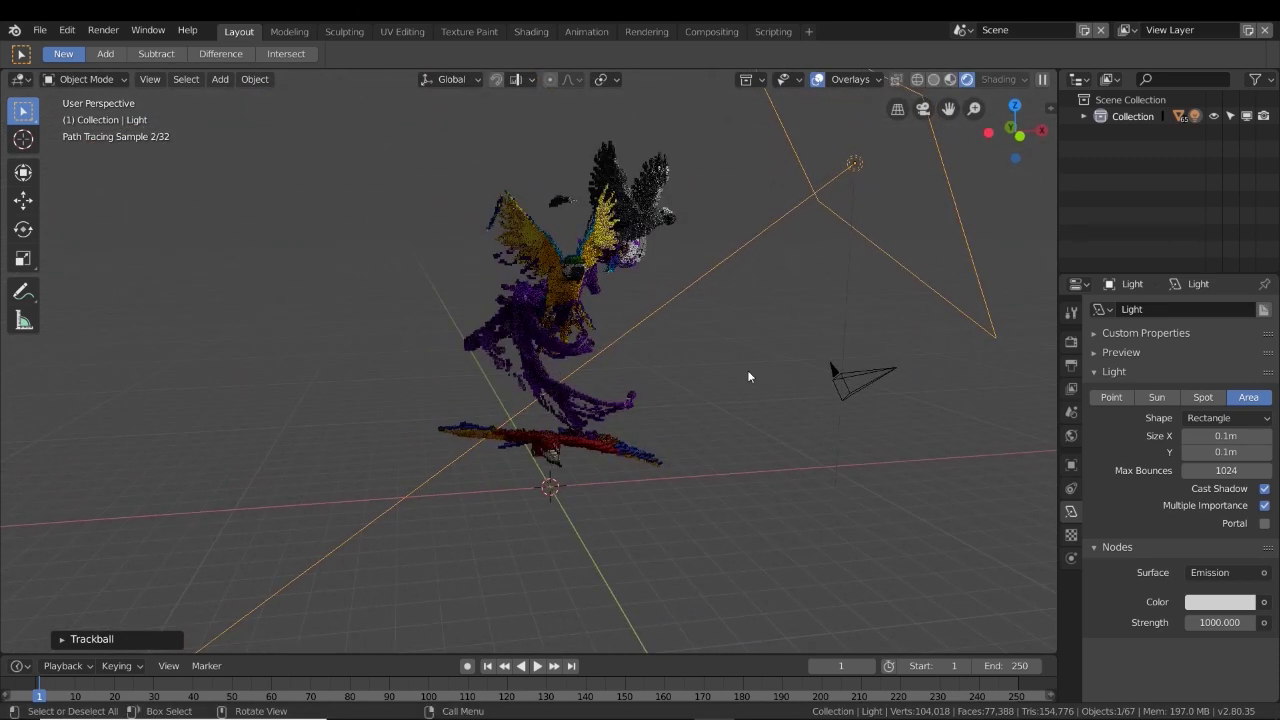
middle_click_drag(748, 374, 440, 408)
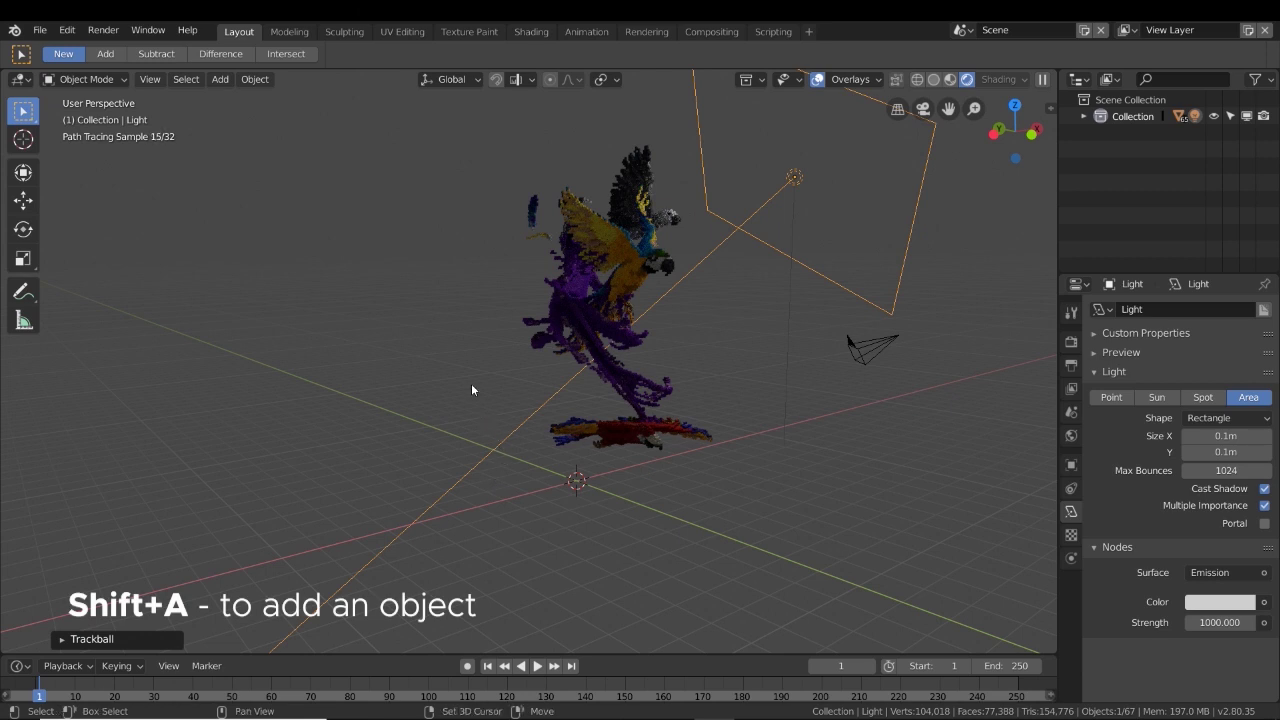
key("shift+a")
mouse_move(460, 607)
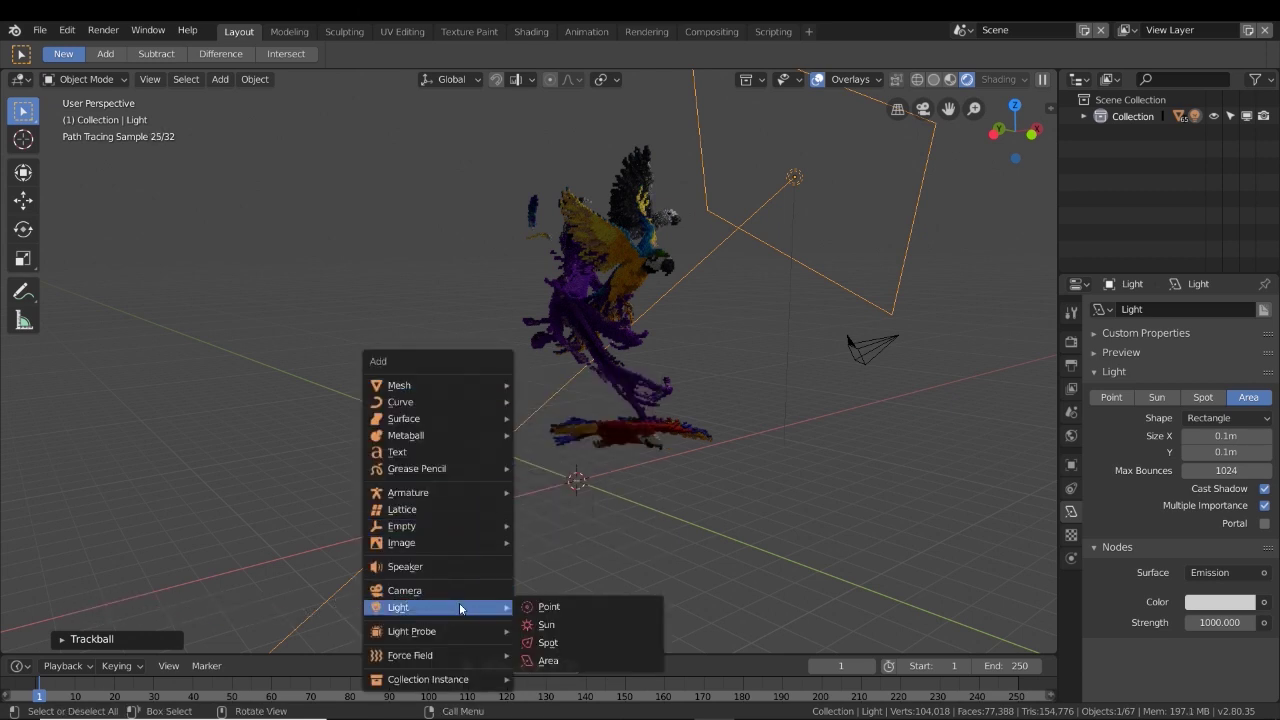
left_click(550, 660)
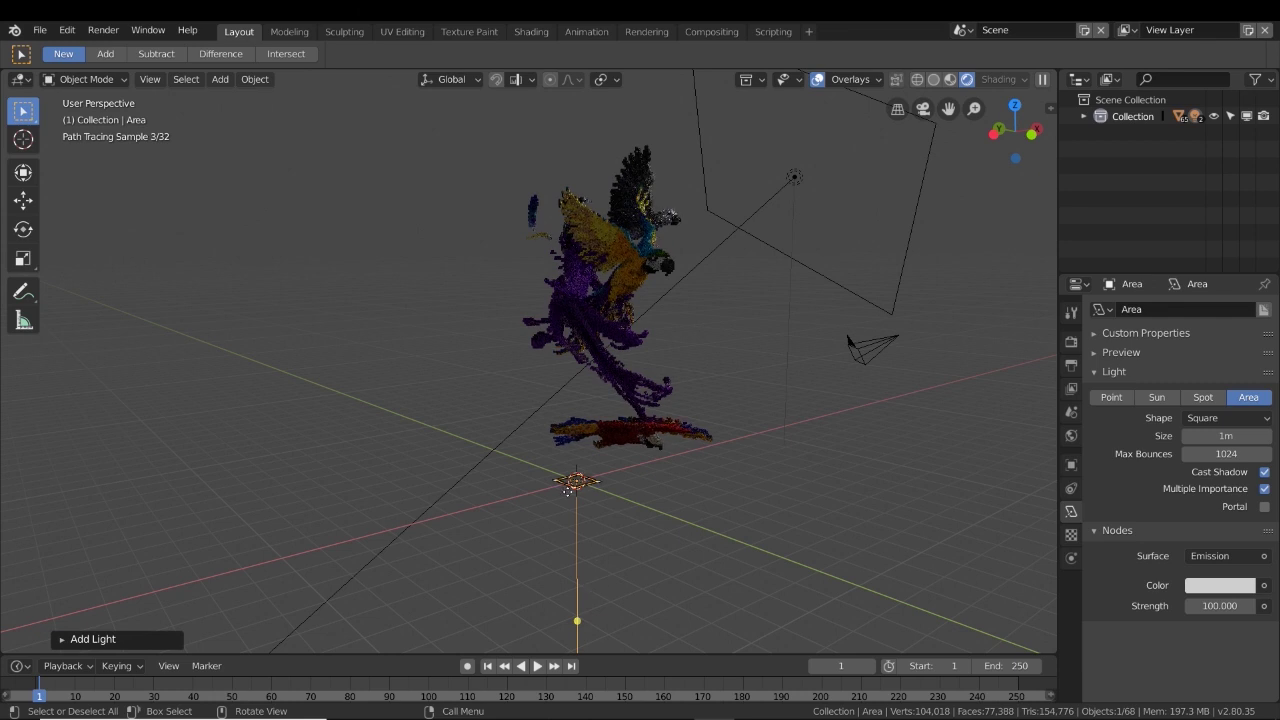
Move the second area light out from the origin to the side of the model opposite the first light.
key("g")
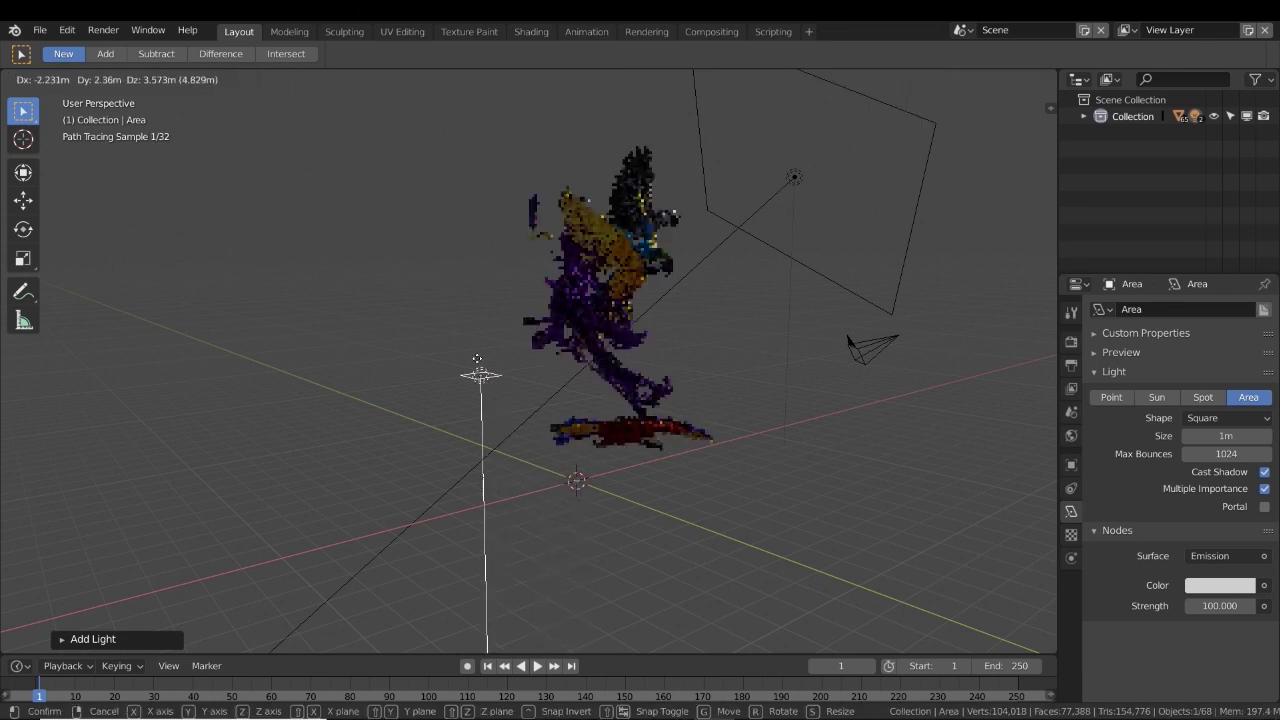
left_click(480, 374)
middle_click_drag(480, 374, 590, 400)
key("g")
key("g")
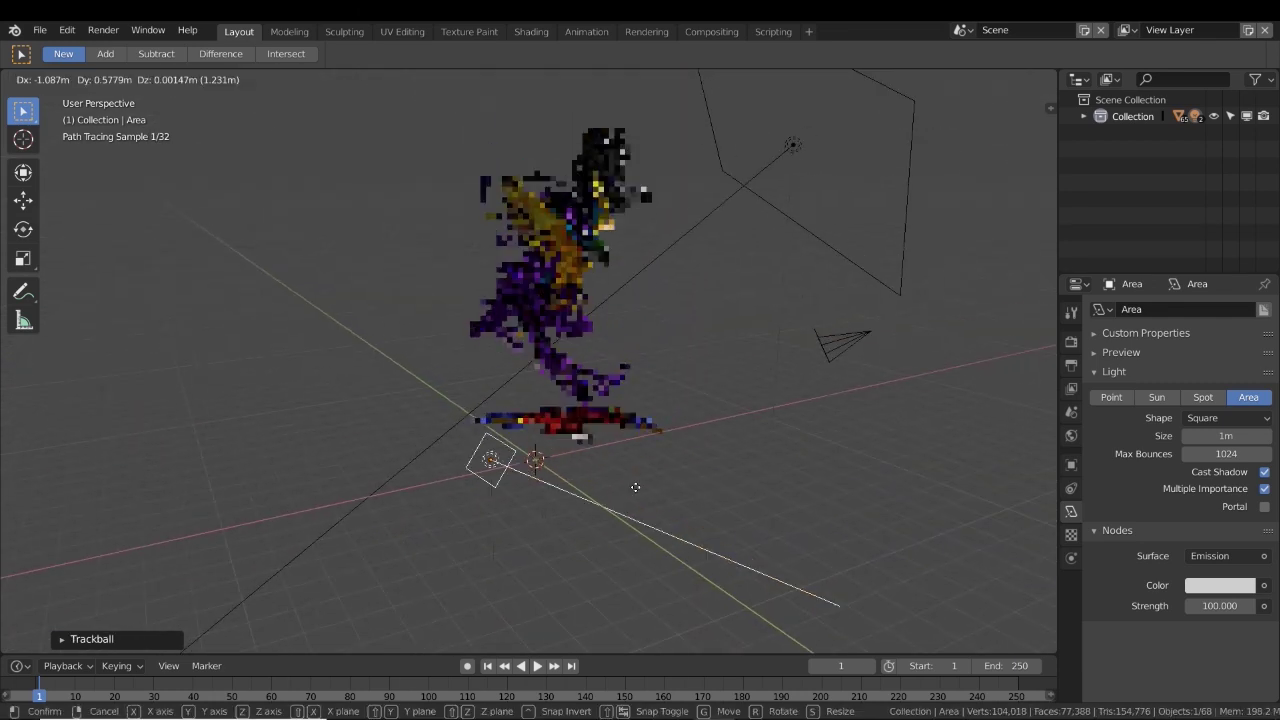
left_click(634, 457)
Trackball-rotate the second area light so it faces the parrot model.
middle_click_drag(634, 457, 560, 480)
key("r")
key("r")
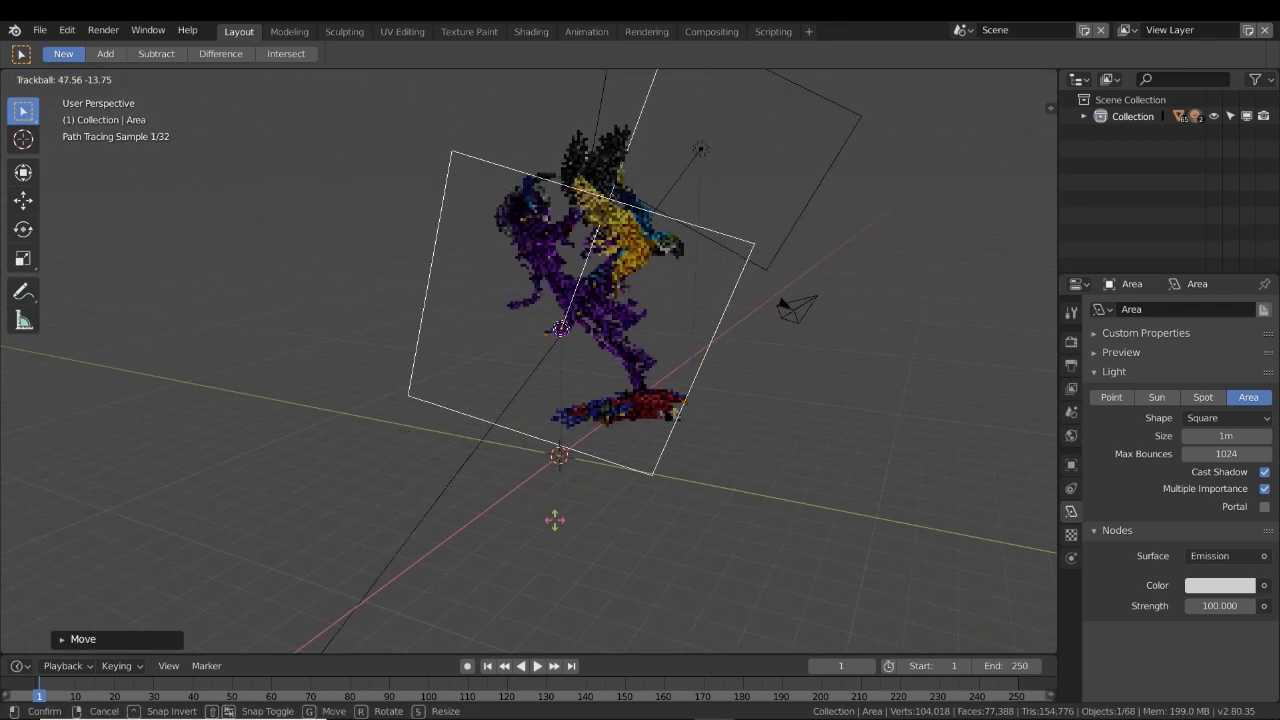
left_click(560, 480)
Adjust the second area light's height along Z and scale it up to several times its size.
key("g")
key("z")
key("s")
left_click(637, 277)
middle_click_drag(637, 470, 560, 495)
middle_click_drag(700, 500, 785, 505)
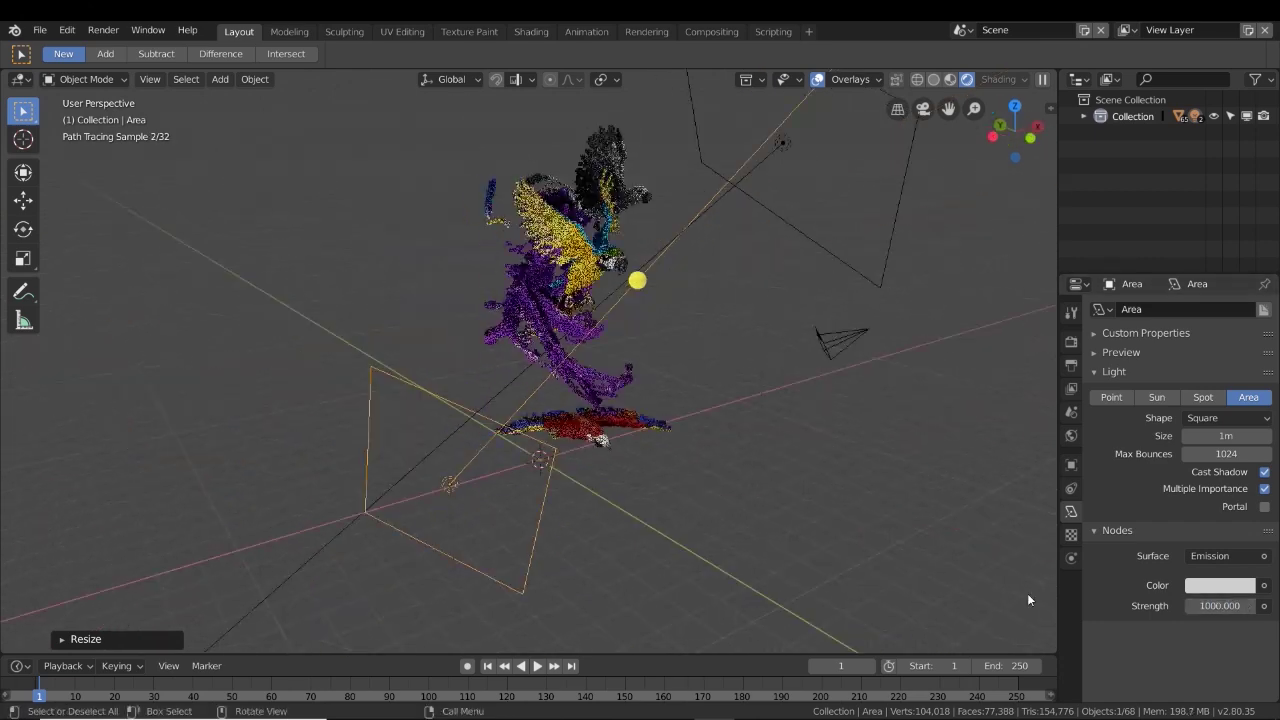
Set the second area light's strength to 500, and trackball-rotate and resize it.
left_click_drag(1205, 606, 1245, 606)
middle_click_drag(783, 386, 520, 400)
key("r")
key("r")
left_click(520, 400)
key("s")
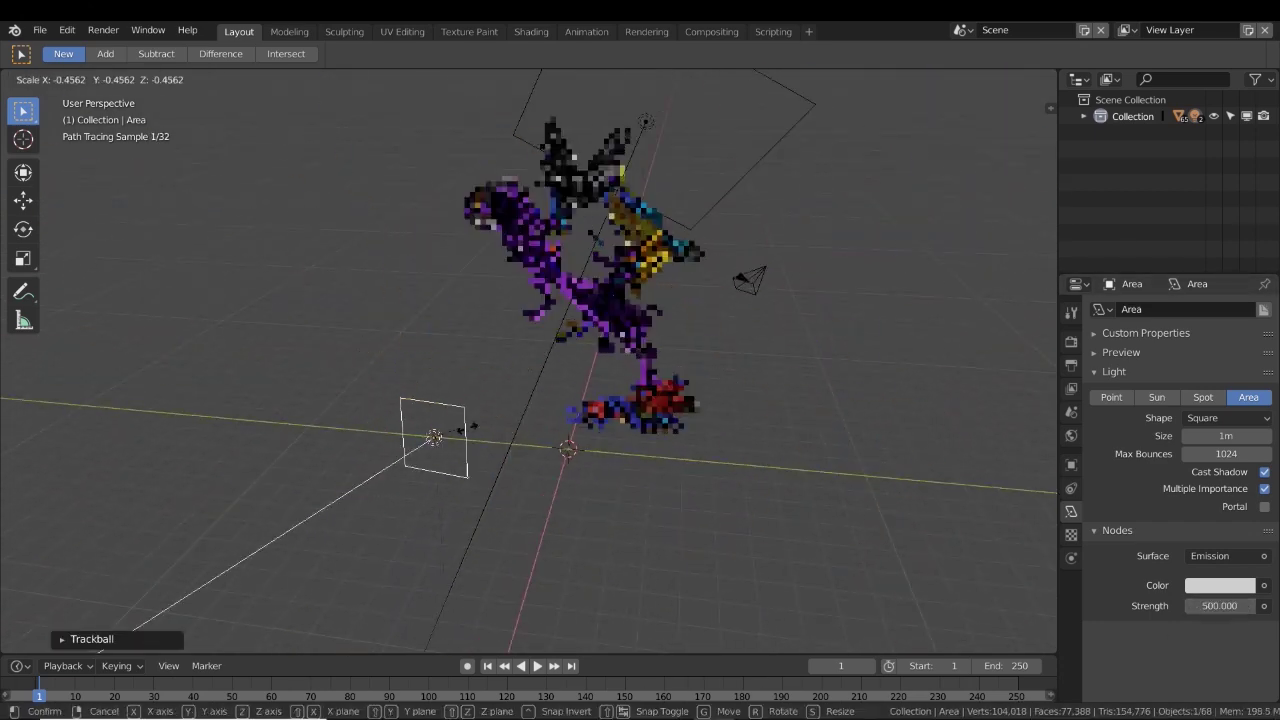
left_click(563, 329)
Select the first area light again, rescale it and shift it along the Z axis.
left_click(750, 357)
middle_click_drag(563, 329, 600, 500)
left_click(674, 406)
key("s")
left_click(674, 406)
key("g")
key("z")
left_click(686, 411)
Fine-tune the first area light's height and trackball-rotate it so its beam crosses the model more horizontally.
key("g")
key("z")
key("r")
key("r")
left_click(640, 420)
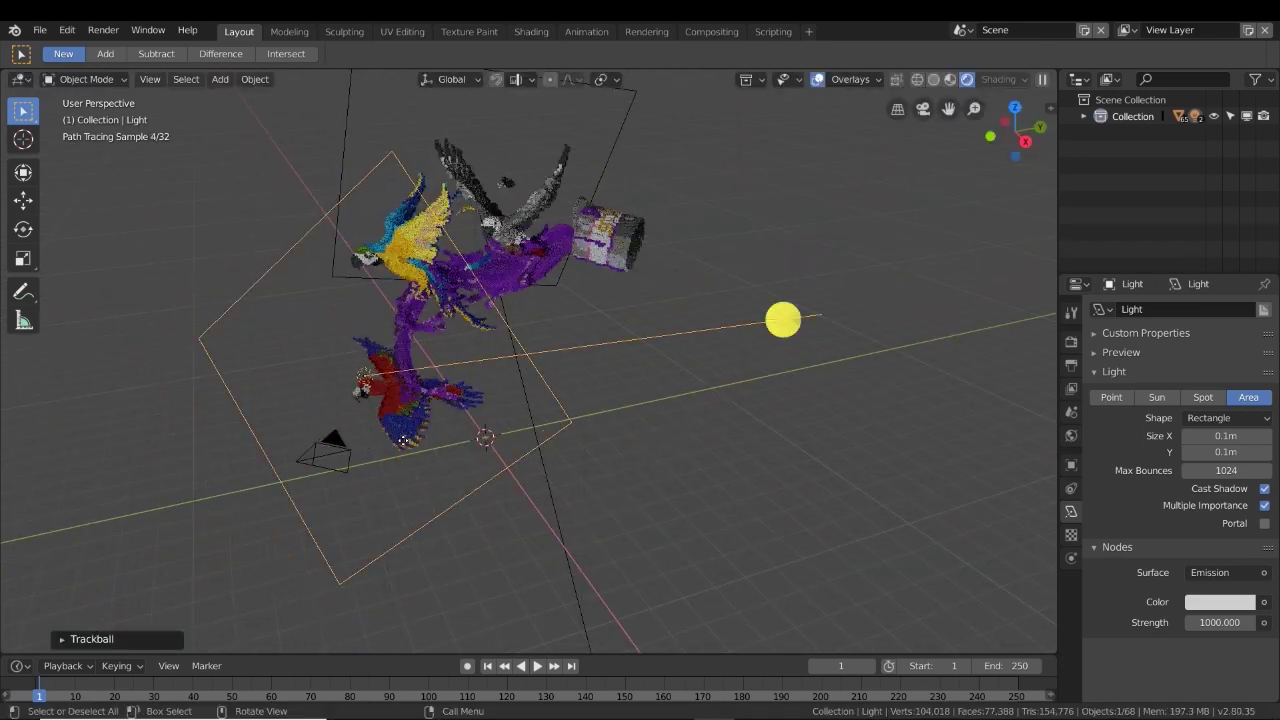
Reposition and enlarge the first area light, and edit its emission strength.
middle_click_drag(640, 420, 560, 500)
key("g")
left_click(800, 405)
key("s")
left_click(800, 405)
left_click(687, 464)
left_click(1219, 623)
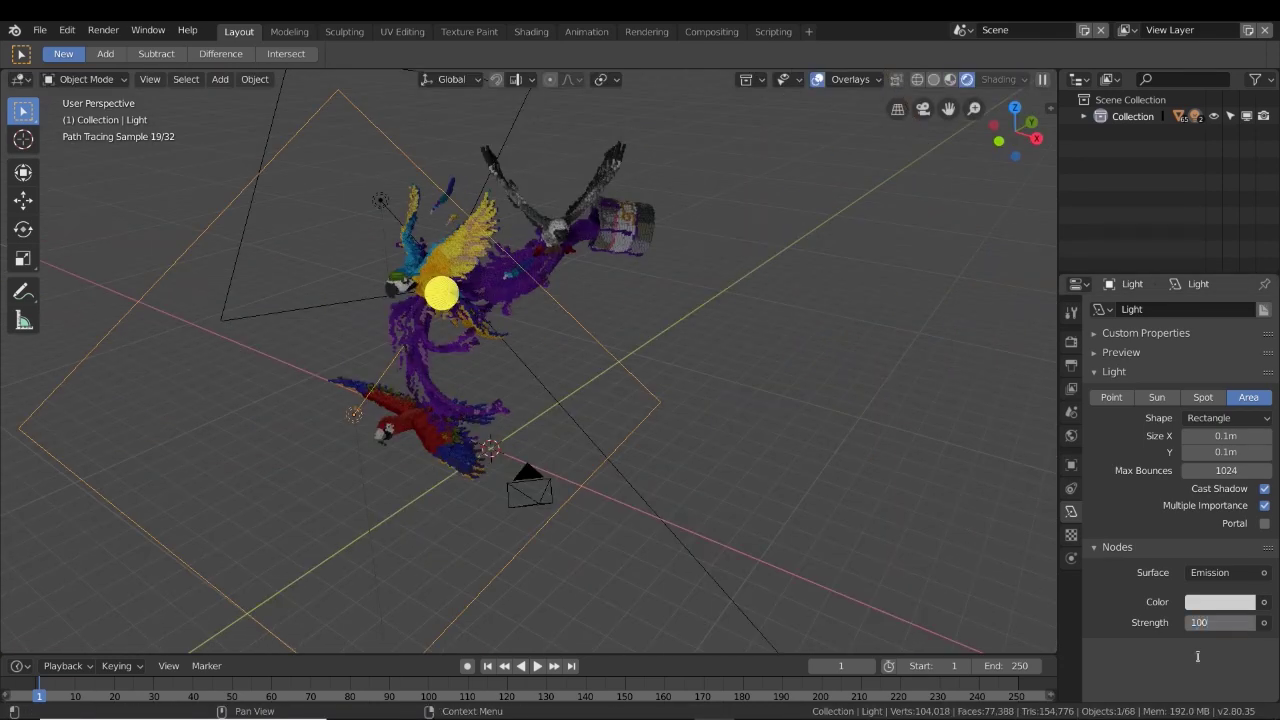
Add a third area light and raise it along the global Z axis.
middle_click_drag(800, 420, 420, 390)
left_click(378, 360)
left_click(219, 360)
middle_click_drag(218, 354, 480, 420)
key("shift+a")
left_click(643, 497)
key("g")
key("z")
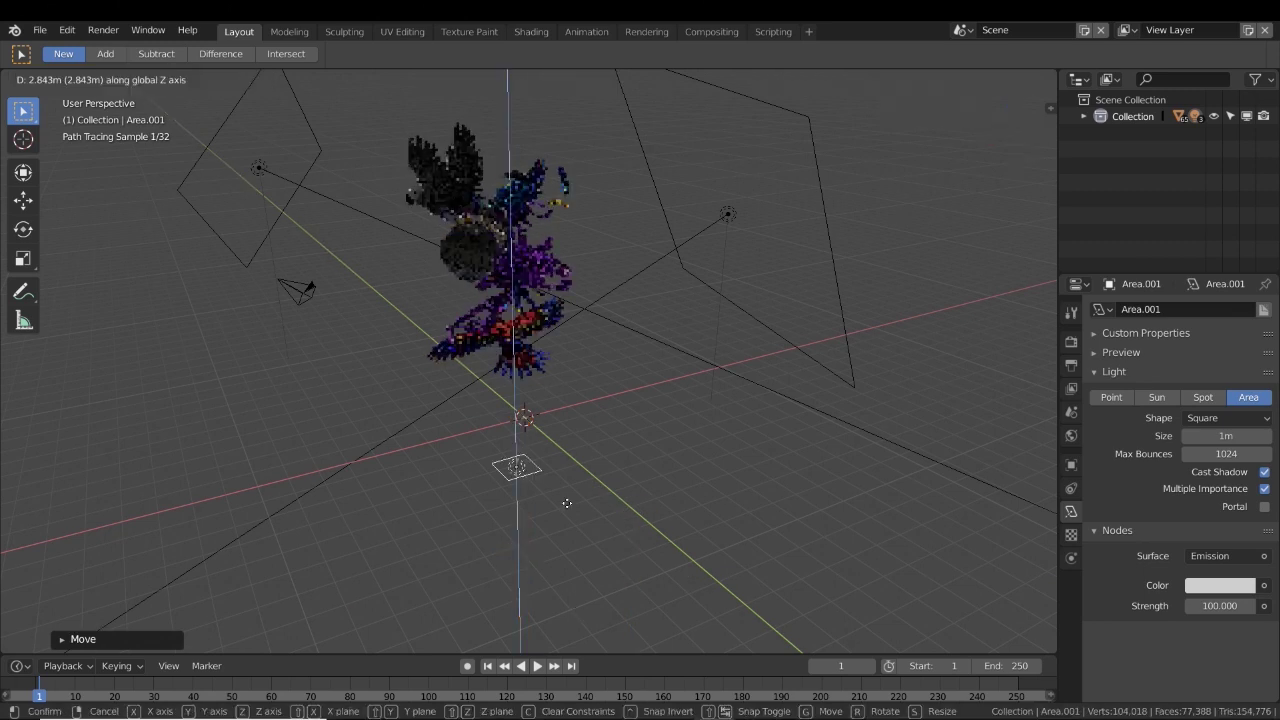
left_click(566, 503)
Enlarge the third area light above the model, set its strength to 400 and deselect it.
key("s")
left_click(725, 533)
key("g")
left_click(1219, 606)
type("400")
key("Return")
left_click(420, 560)
Select the dark stained-glass blocks at the outer tip of the purple swirl.
middle_click_drag(420, 560, 725, 424)
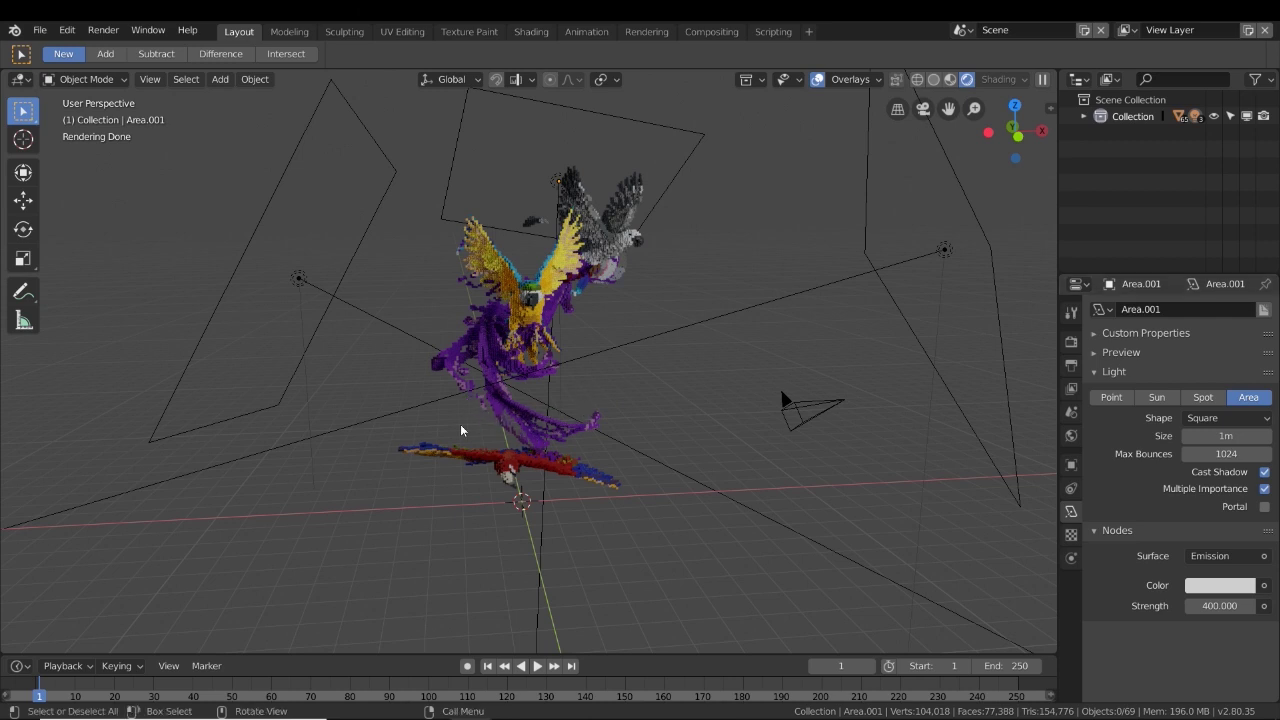
scroll(460, 424, "up", 6)
middle_click_drag(433, 455, 488, 463)
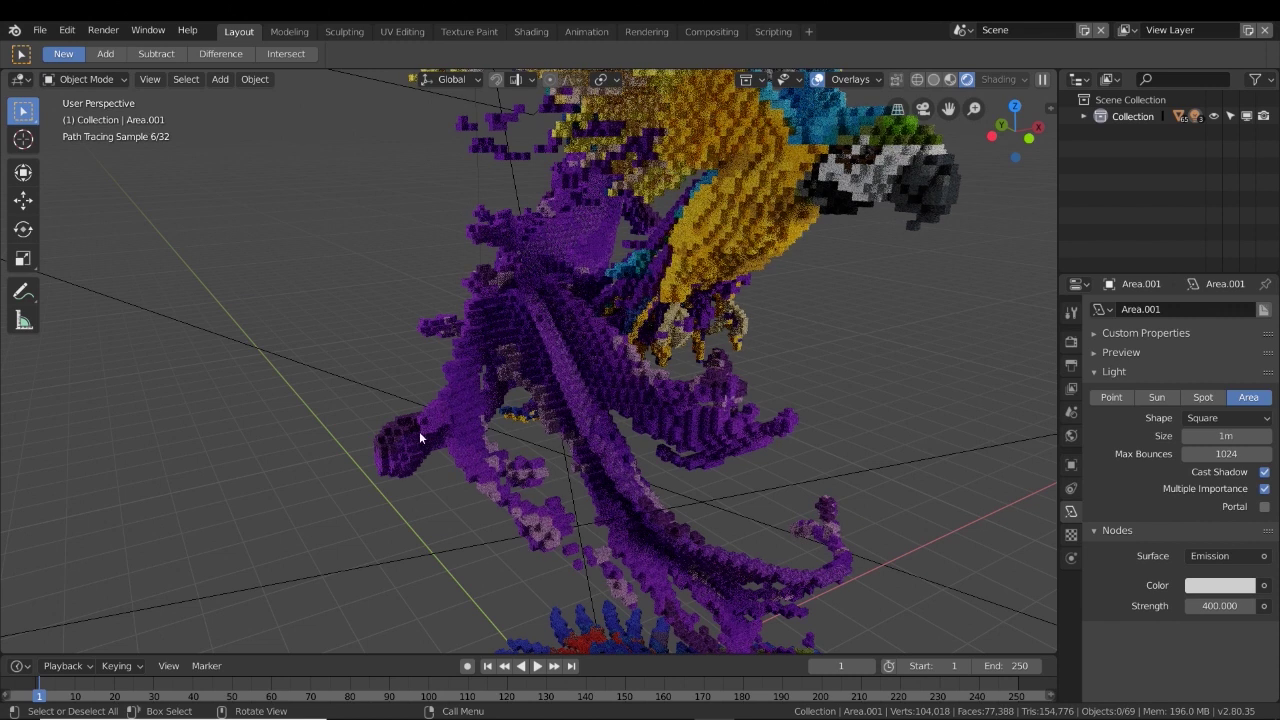
left_click(399, 434)
Open the stained-glass object's material settings and widen the properties area to read them fully.
scroll(506, 455, "down", 5)
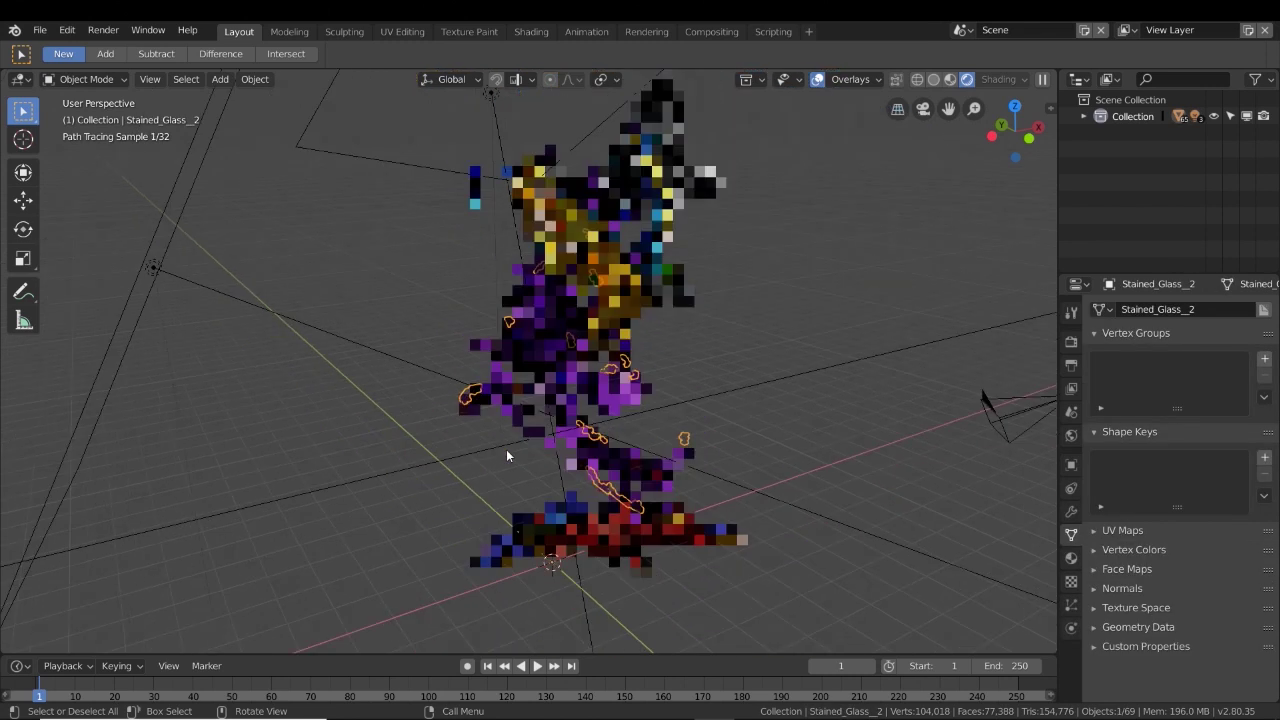
mouse_move(506, 449)
middle_mouse_down()
mouse_move(734, 492)
mouse_move(673, 516)
mouse_move(683, 513)
middle_mouse_up()
scroll(683, 513, "up", 4)
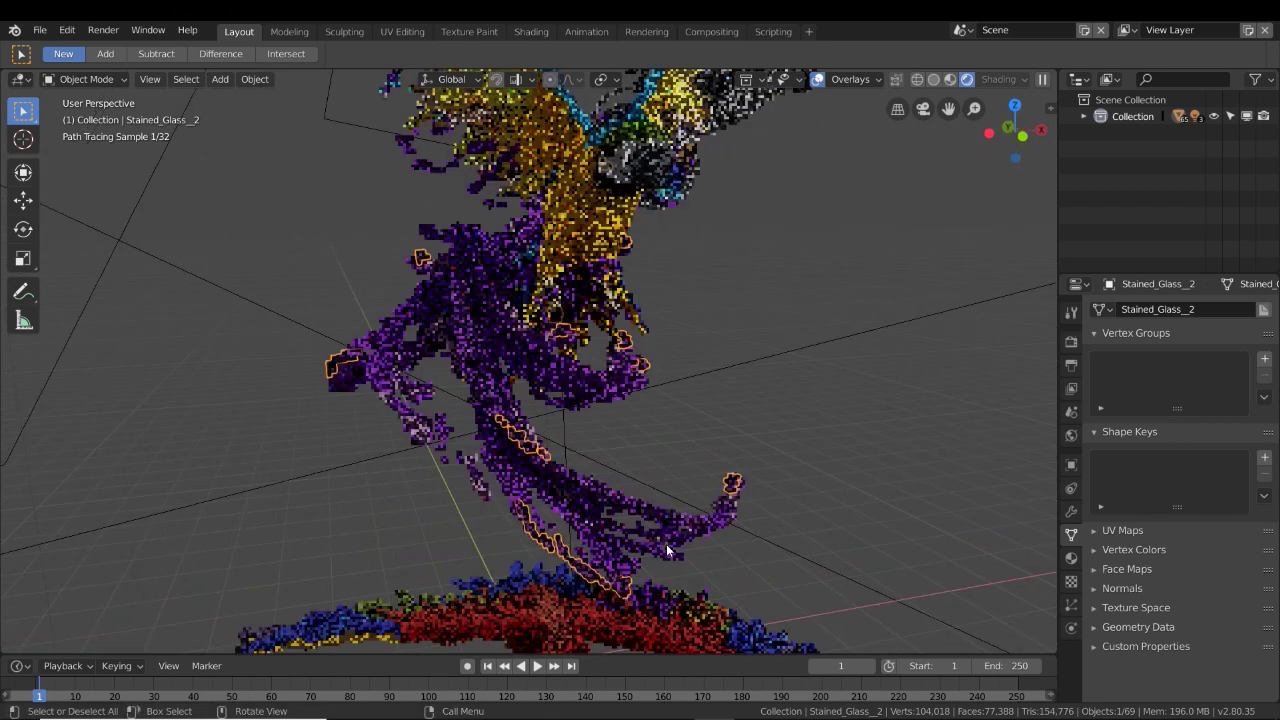
left_click(1070, 559)
mouse_move(1080, 511)
left_mouse_down()
mouse_move(983, 511)
mouse_move(1071, 505)
left_mouse_up()
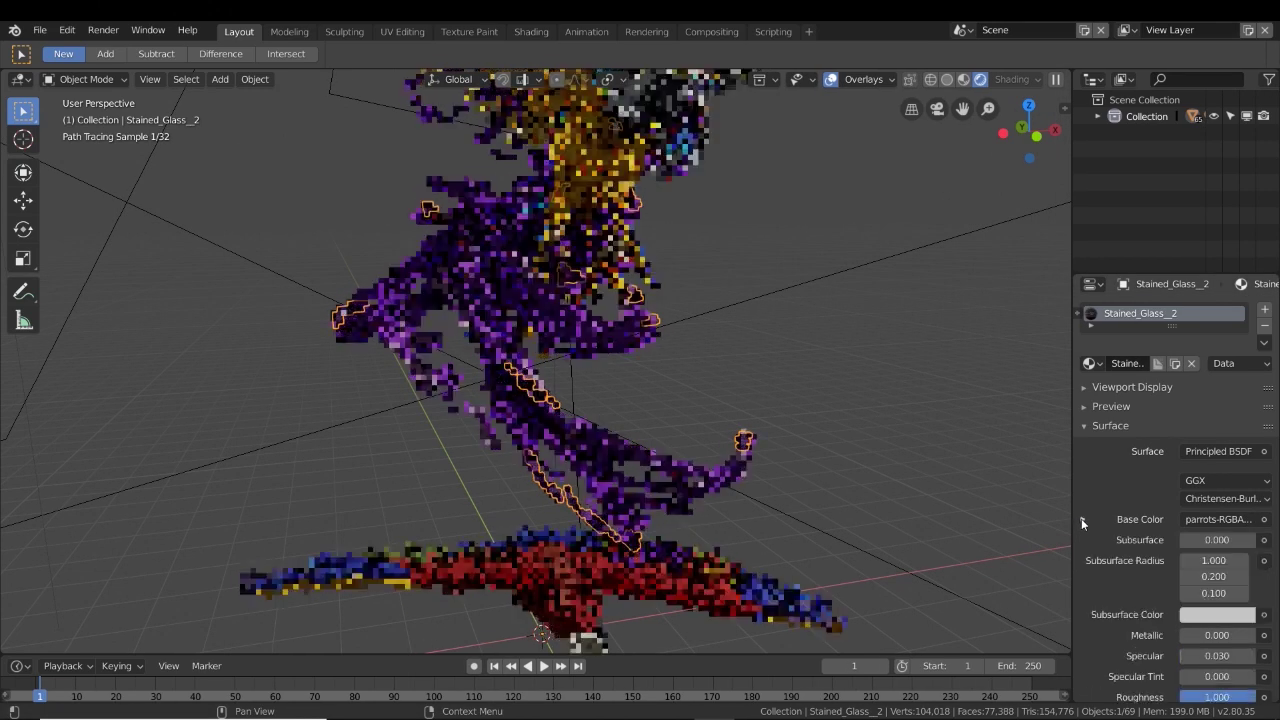
left_click_drag(1070, 321, 867, 342)
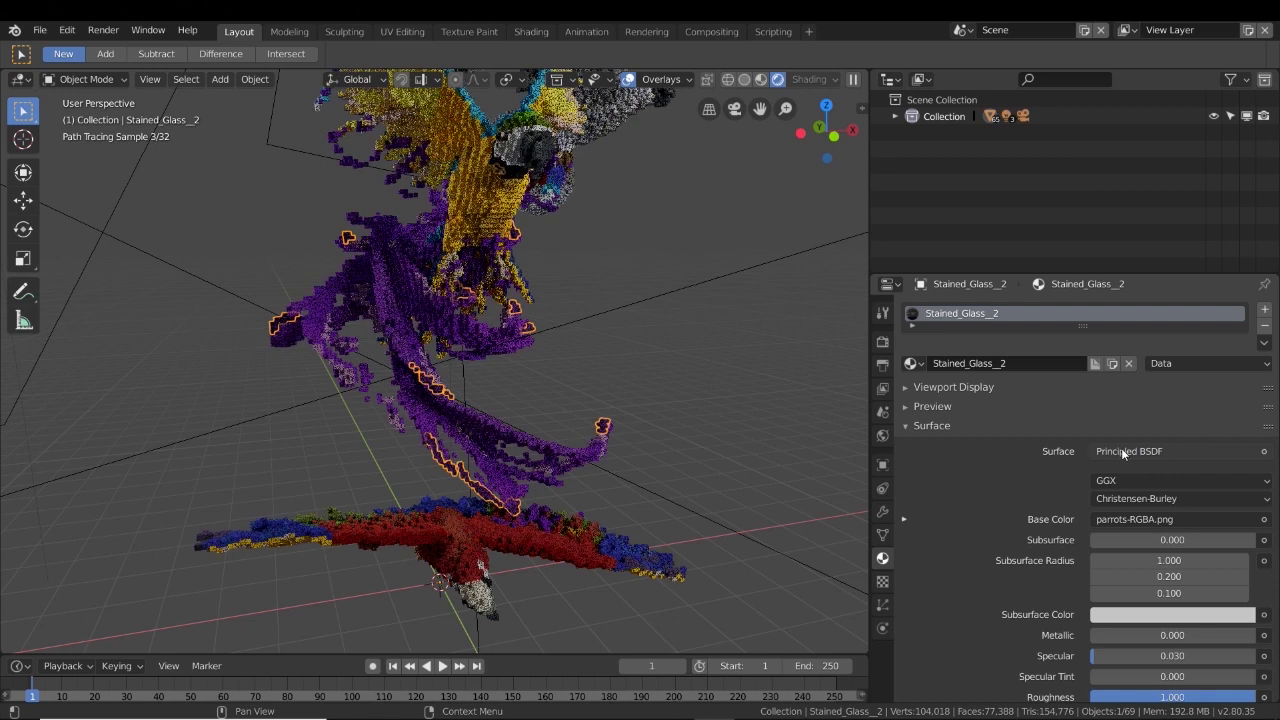
Change the stained-glass surface to a Mix Shader combining a Diffuse BSDF and a Transparent BSDF.
left_click(1148, 452)
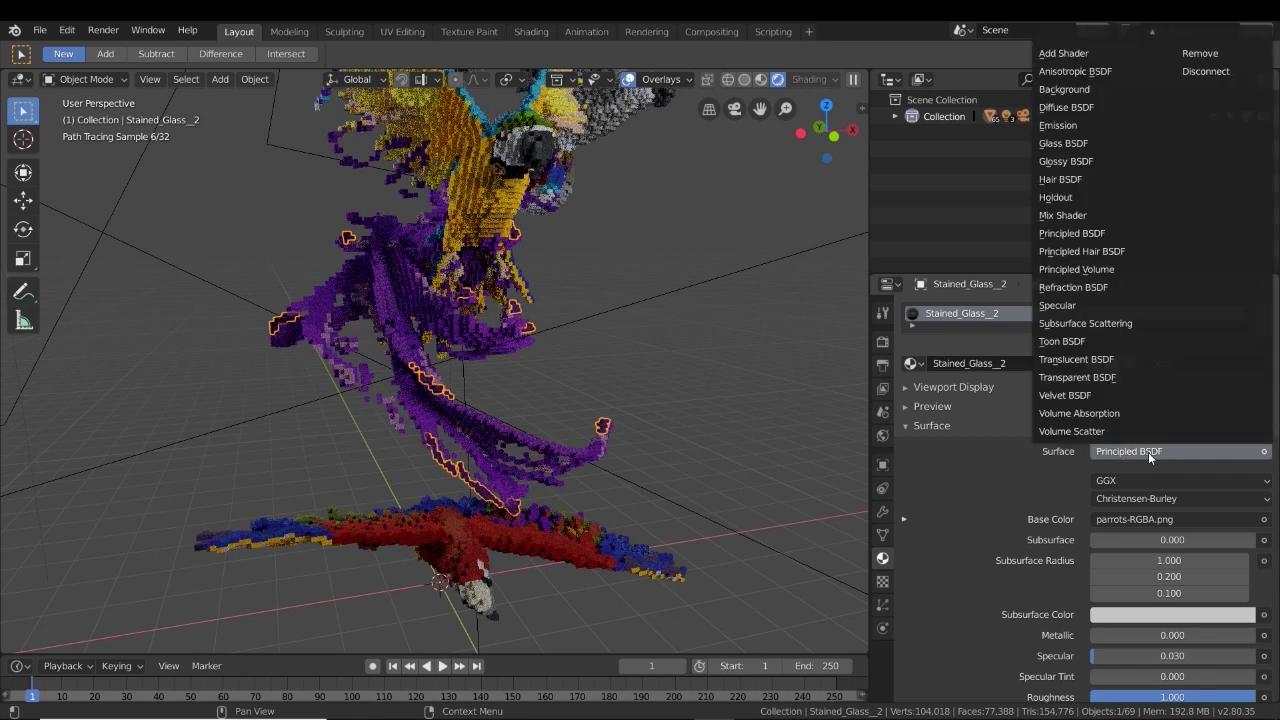
left_click(1093, 215)
left_click(1121, 502)
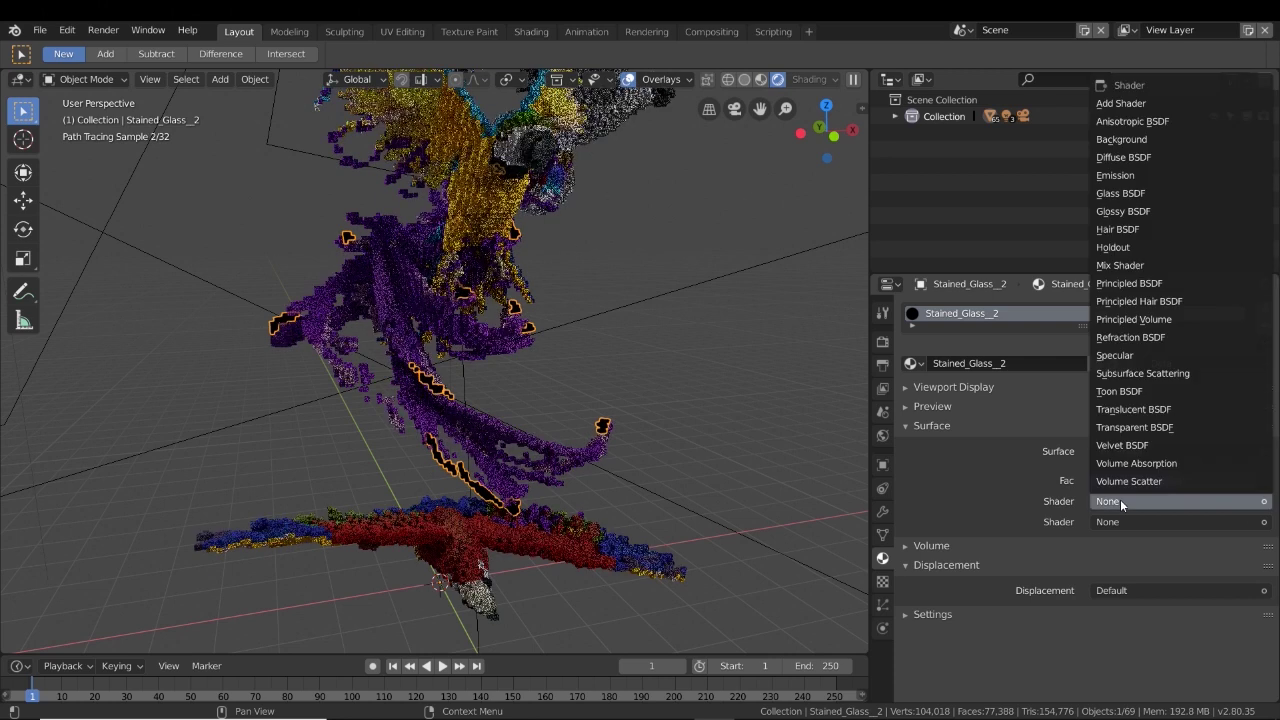
left_click(1133, 158)
left_click(1113, 583)
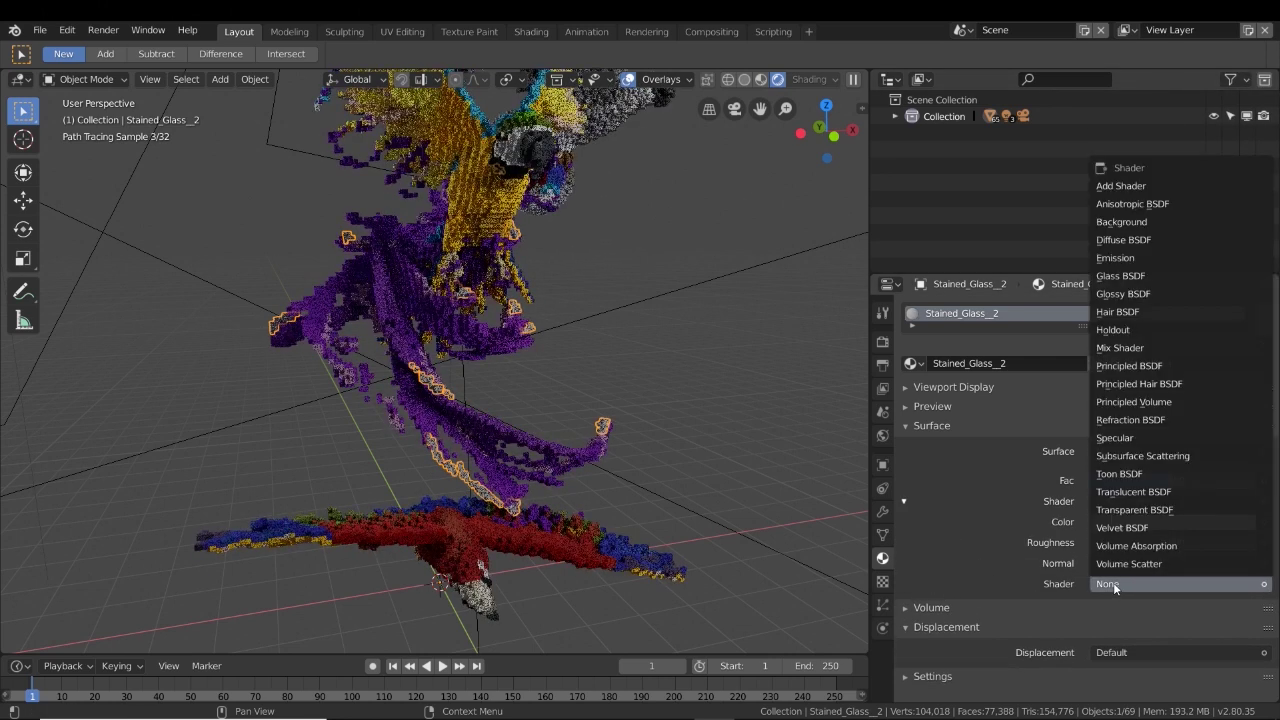
left_click(1138, 510)
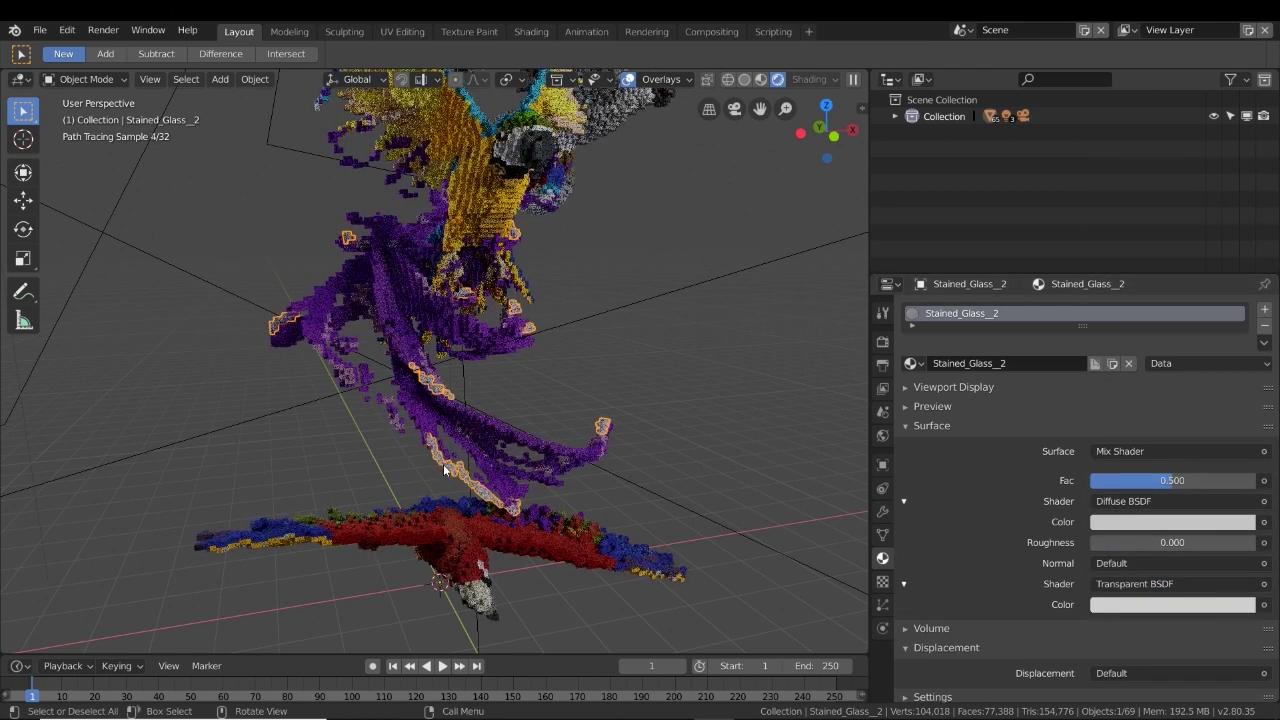
Color the Diffuse BSDF purple (R 0.205, G 0.030, B 0.800) and give the Transparent BSDF a similar purple.
left_click(1150, 520)
left_click(1170, 524)
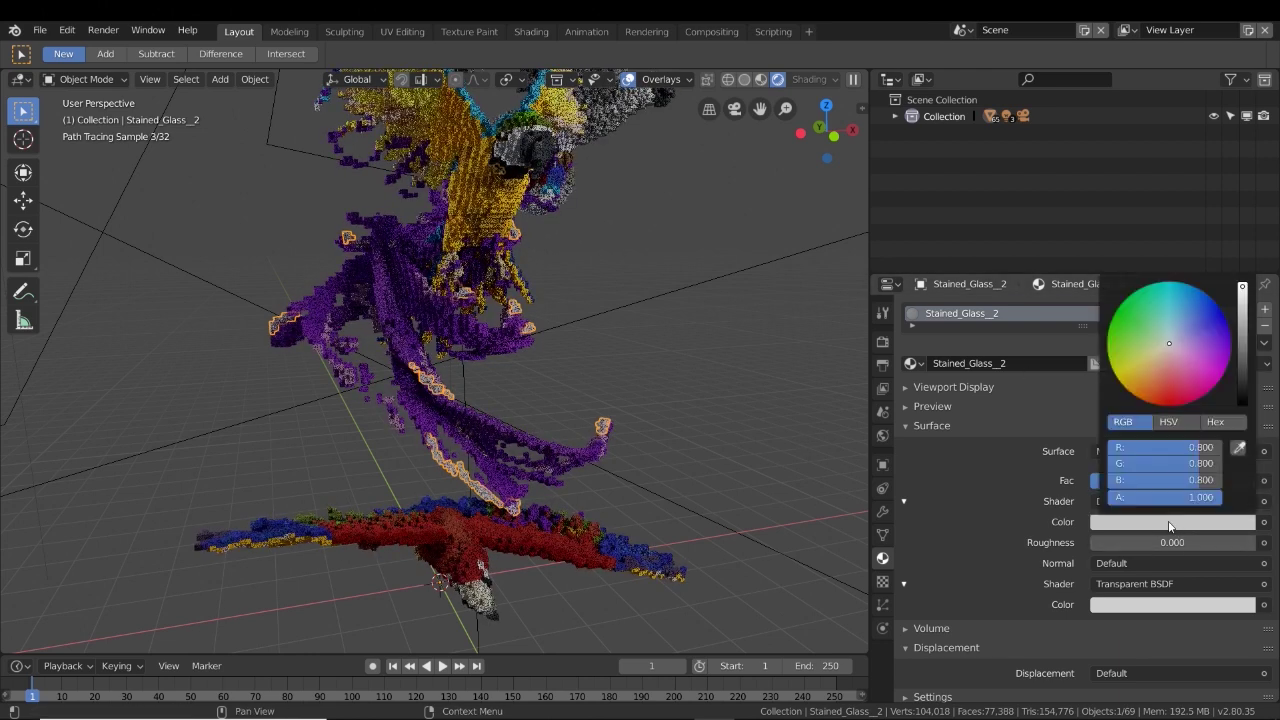
left_click_drag(1190, 345, 1216, 347)
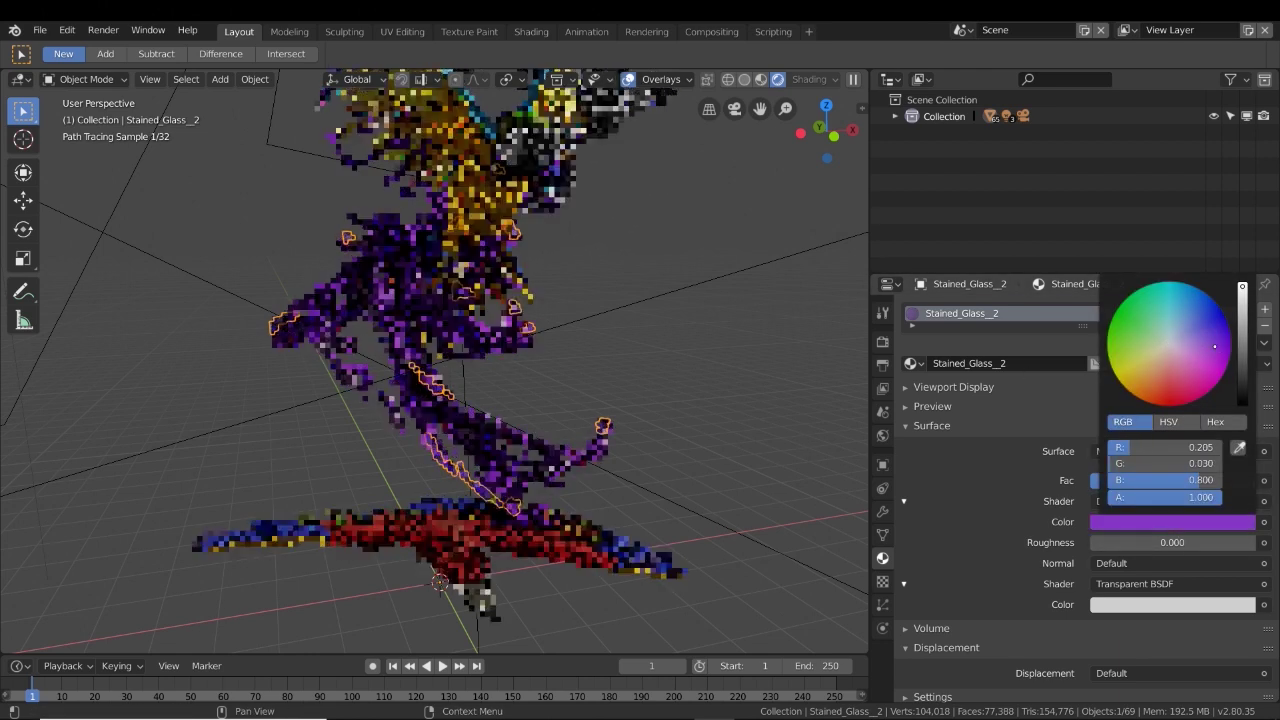
left_click(1148, 605)
left_click(1197, 436)
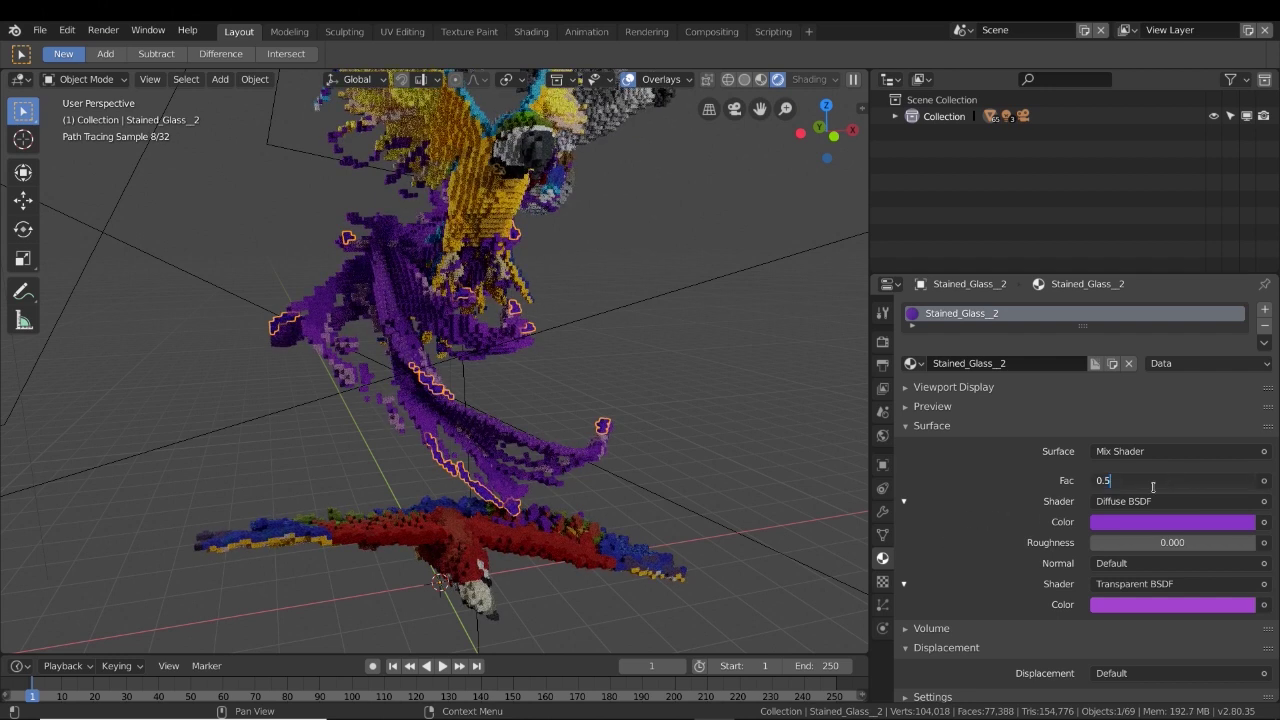
Try mix factors of about 0.761 and 0.555 on the stained glass, comparing the blocks up close.
key("Return")
mouse_move(1180, 485)
left_mouse_down()
mouse_move(1222, 485)
mouse_move(1200, 479)
left_mouse_up()
scroll(272, 483, "up", 5)
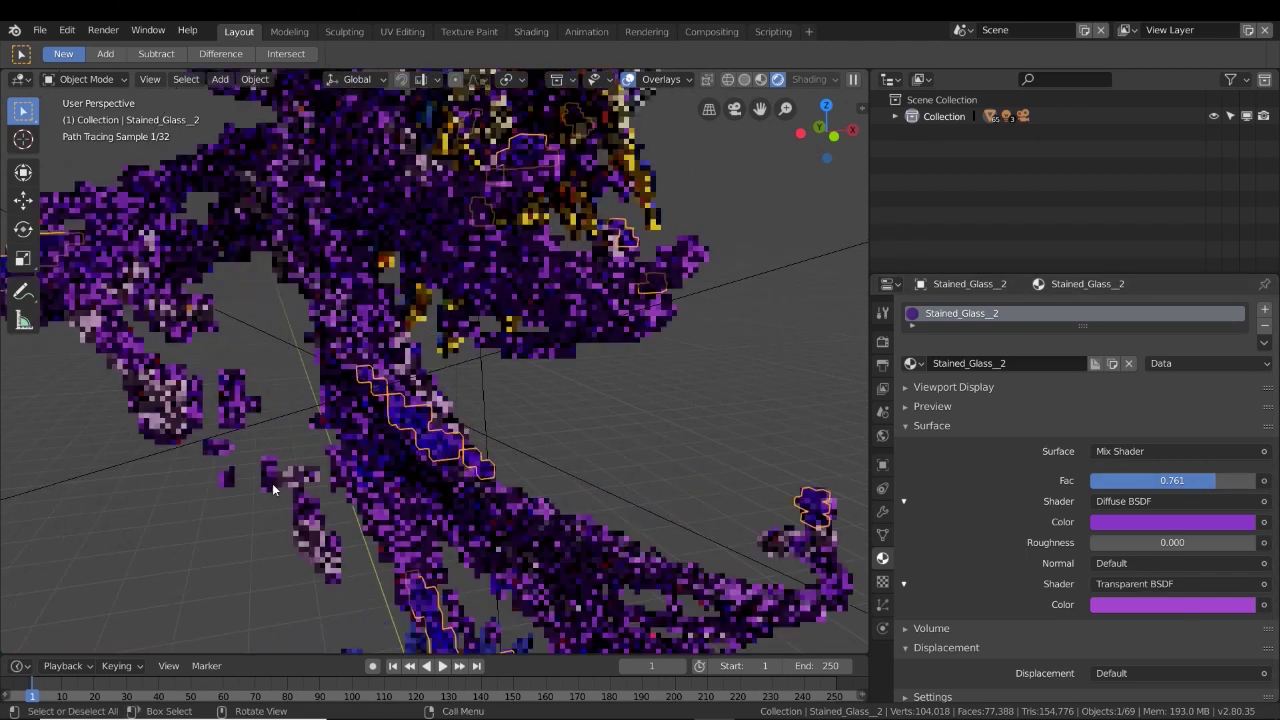
middle_click_drag(604, 470, 680, 476)
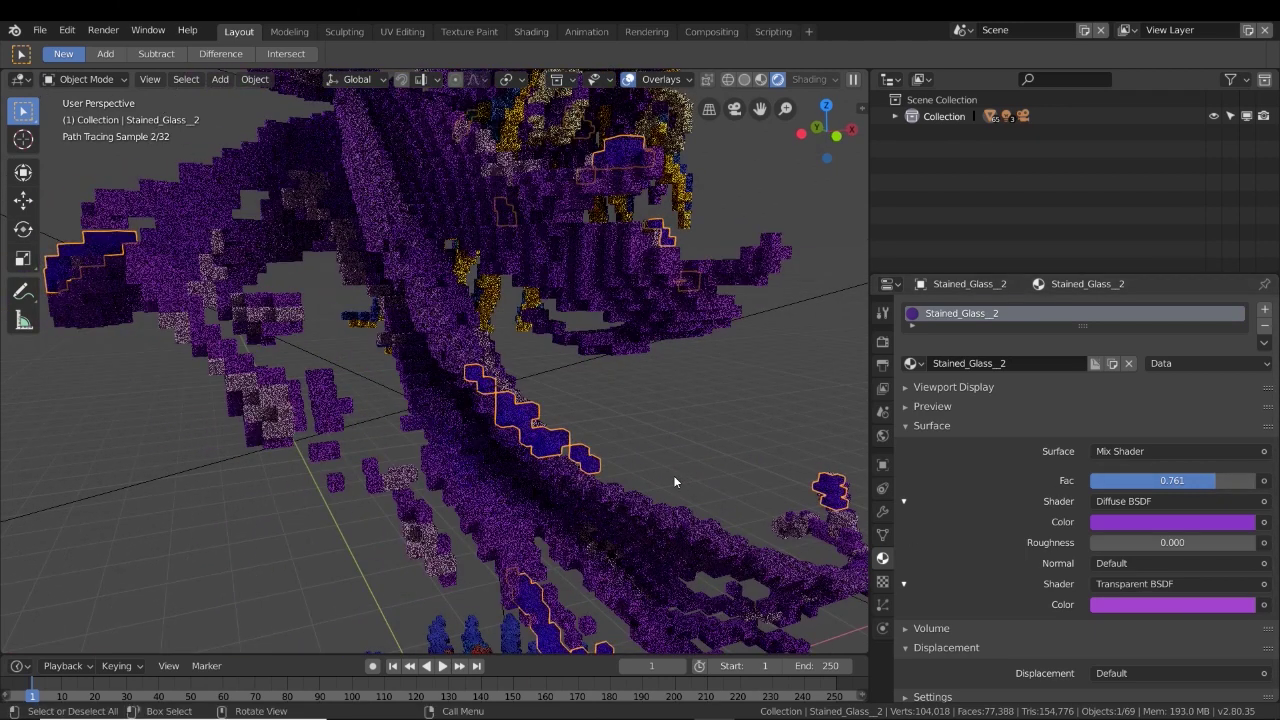
left_click_drag(1187, 485, 1153, 485)
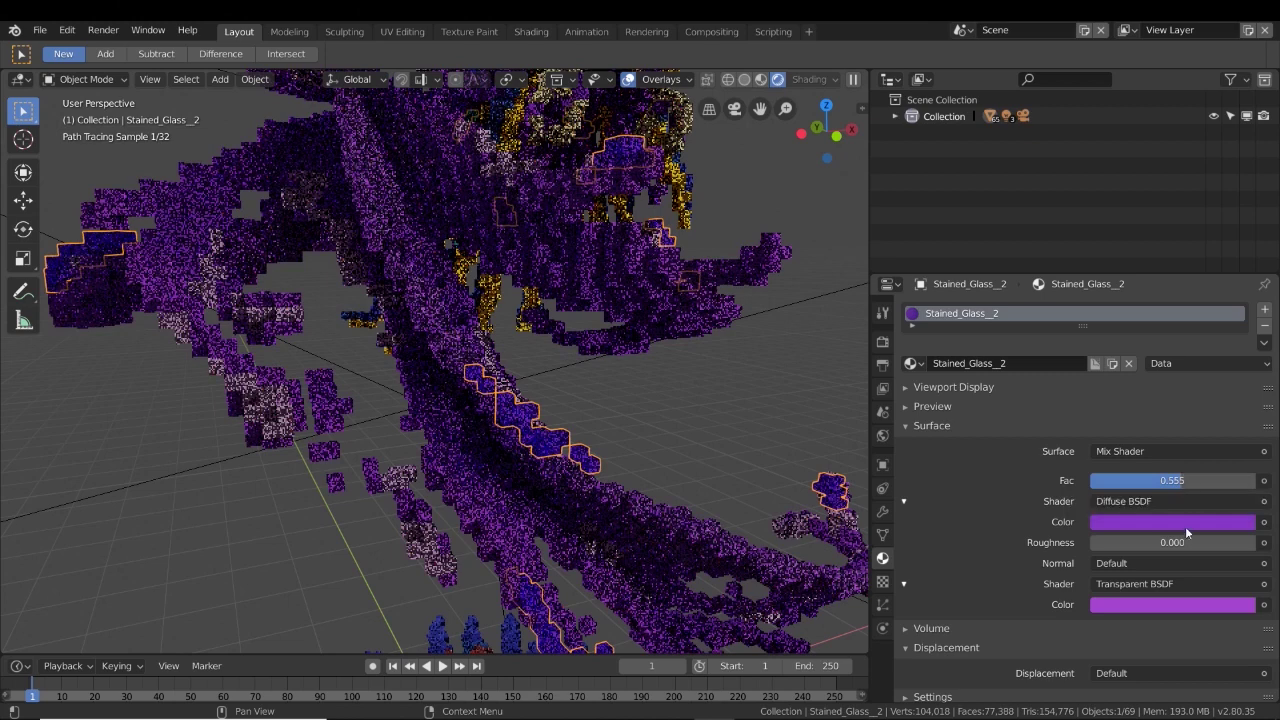
Shift the stained glass's Diffuse BSDF color to magenta-purple with R 0.476, G 0.030 and B 0.800.
left_click(1185, 522)
left_click_drag(1209, 351, 1212, 358)
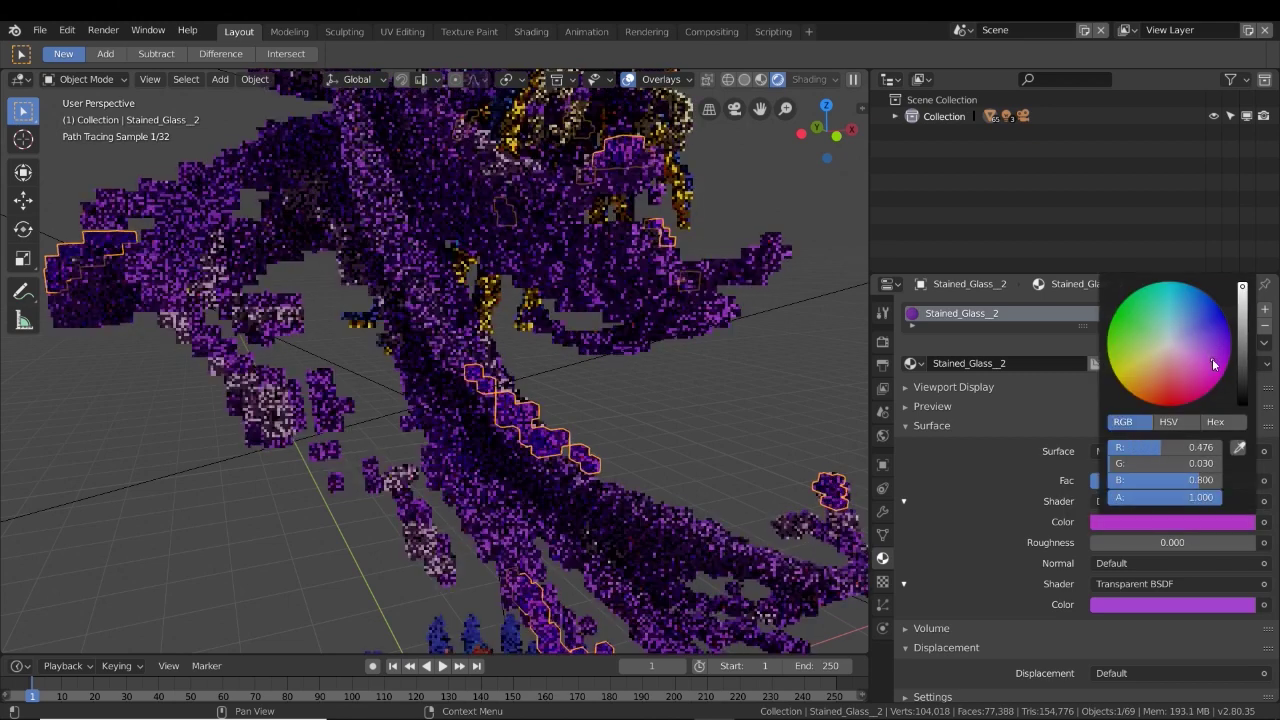
middle_click_drag(726, 446, 356, 483)
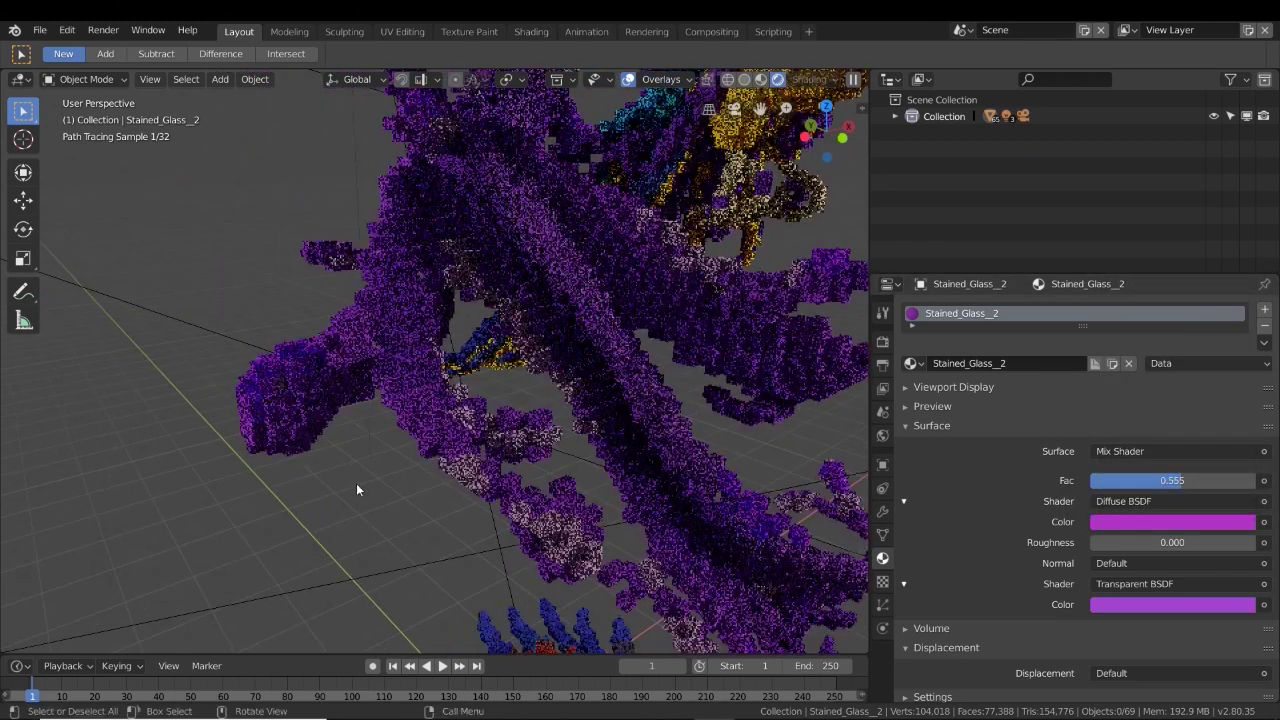
Set the stained glass's mix factor to about 0.879 and lighten the Transparent BSDF color to pale lavender.
left_click(1190, 485)
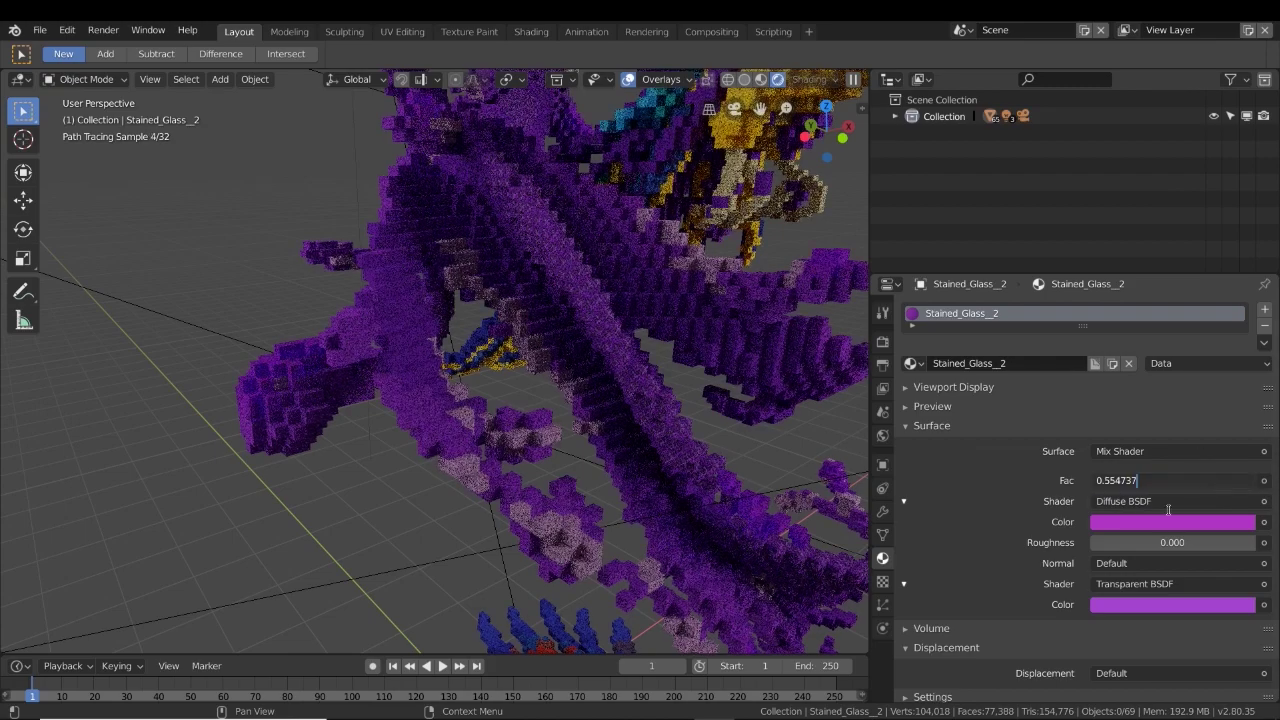
left_click(1168, 510)
left_click_drag(1197, 481, 1270, 481)
left_click(1170, 604)
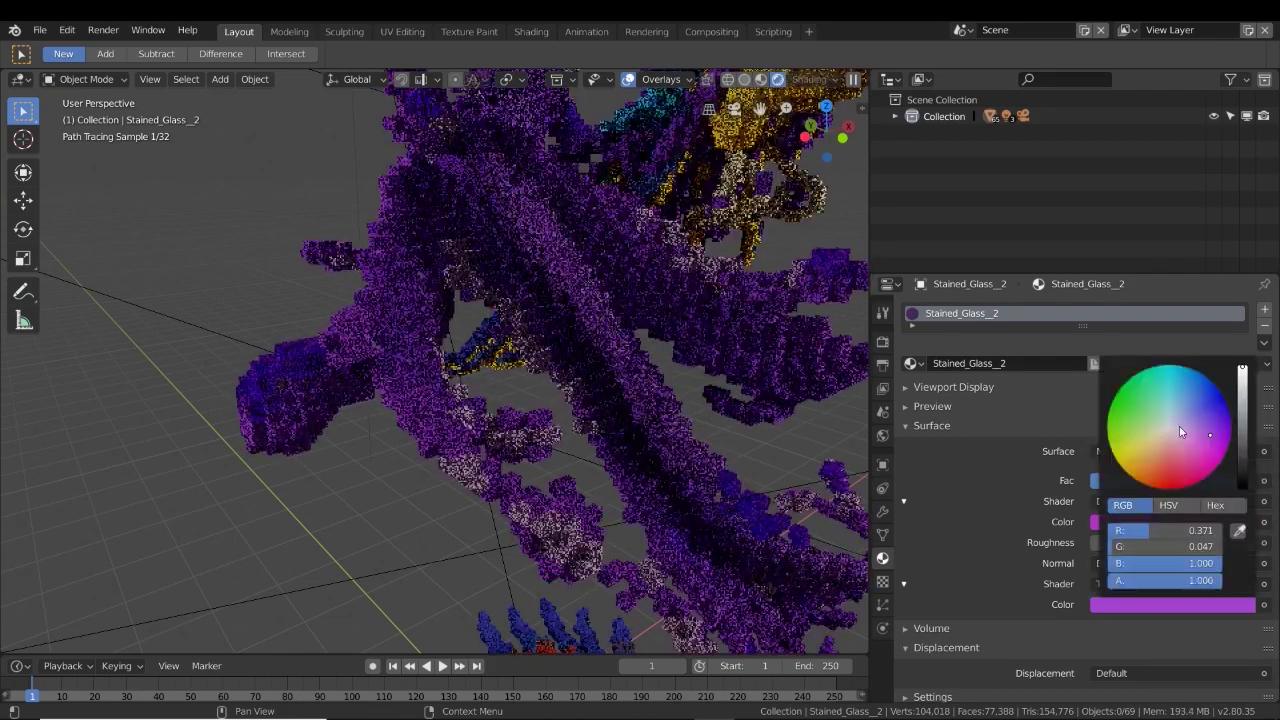
left_click(1178, 426)
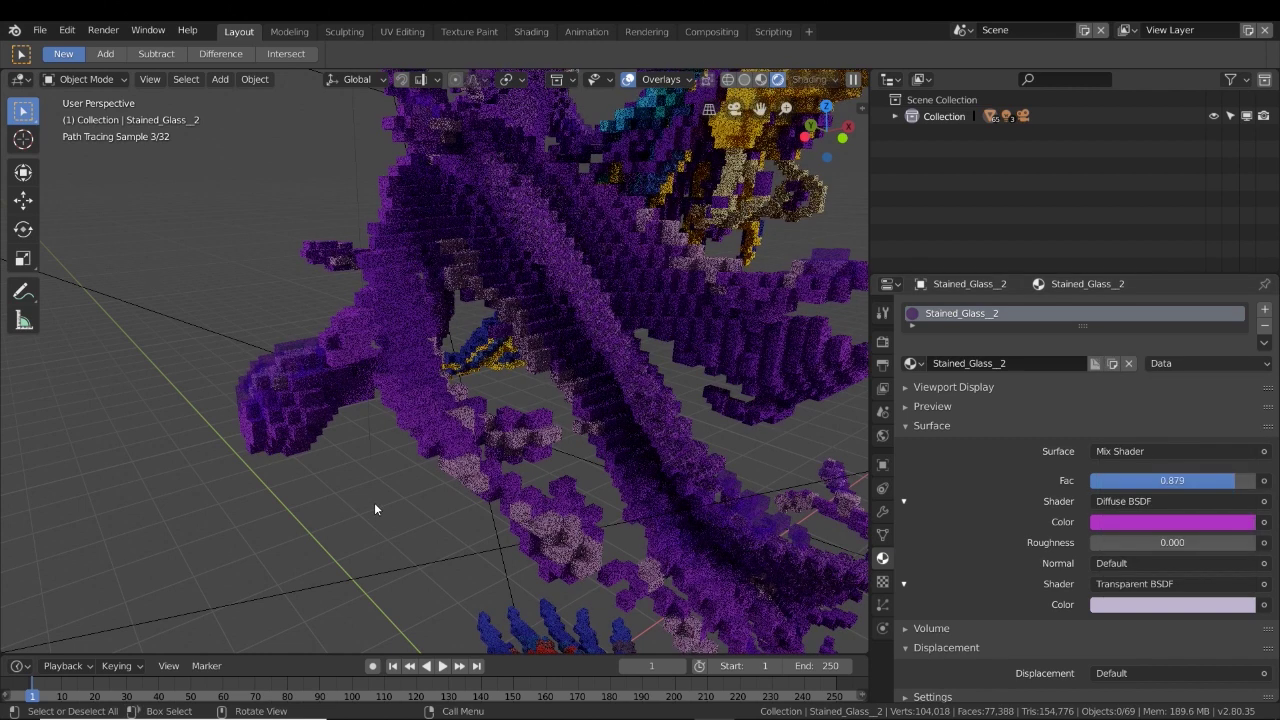
Examine the stained-glass blocks in the purple swirl by selecting and deselecting them, and inspect the whole model.
left_click(295, 370)
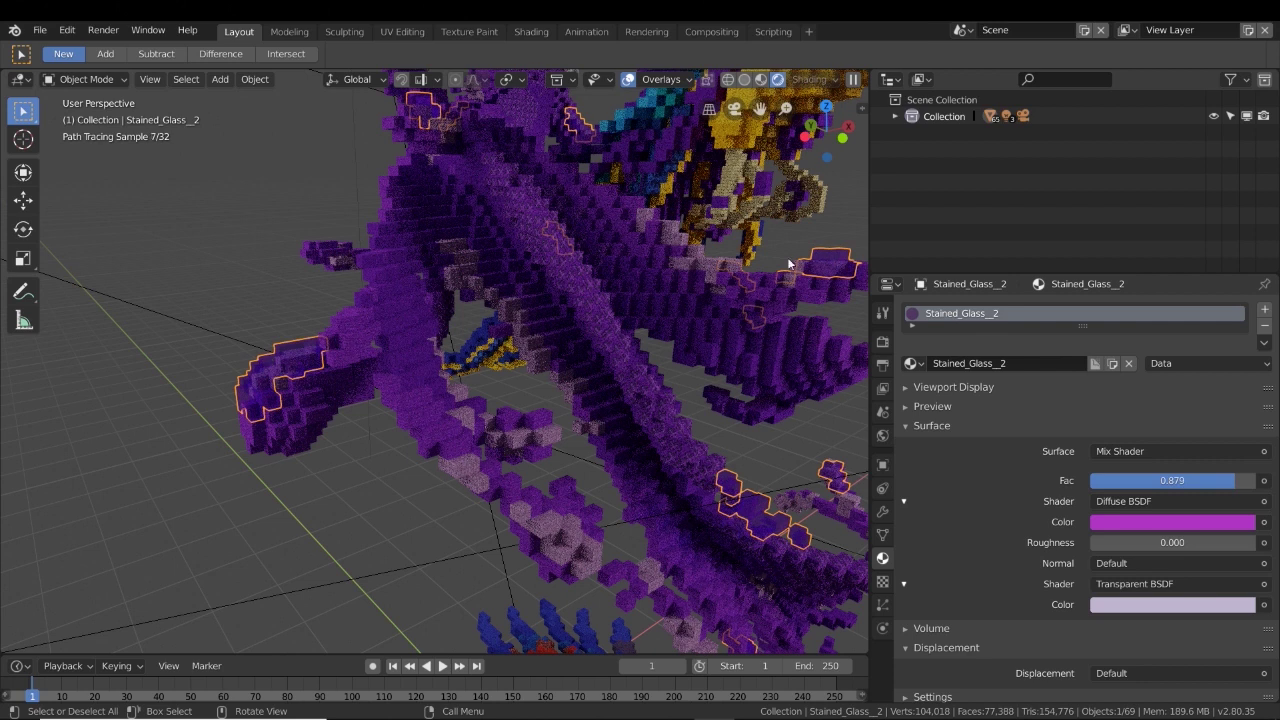
left_click(799, 444)
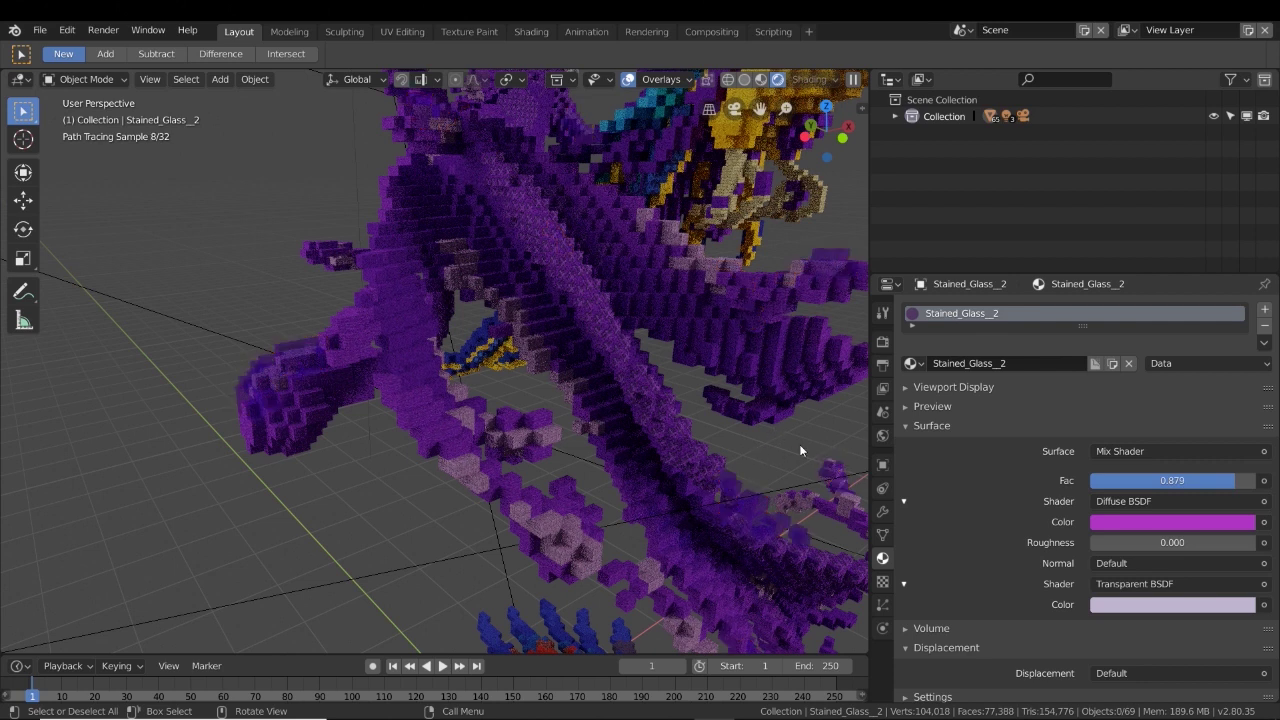
middle_click_drag(799, 443, 749, 450)
scroll(749, 451, "down", 3)
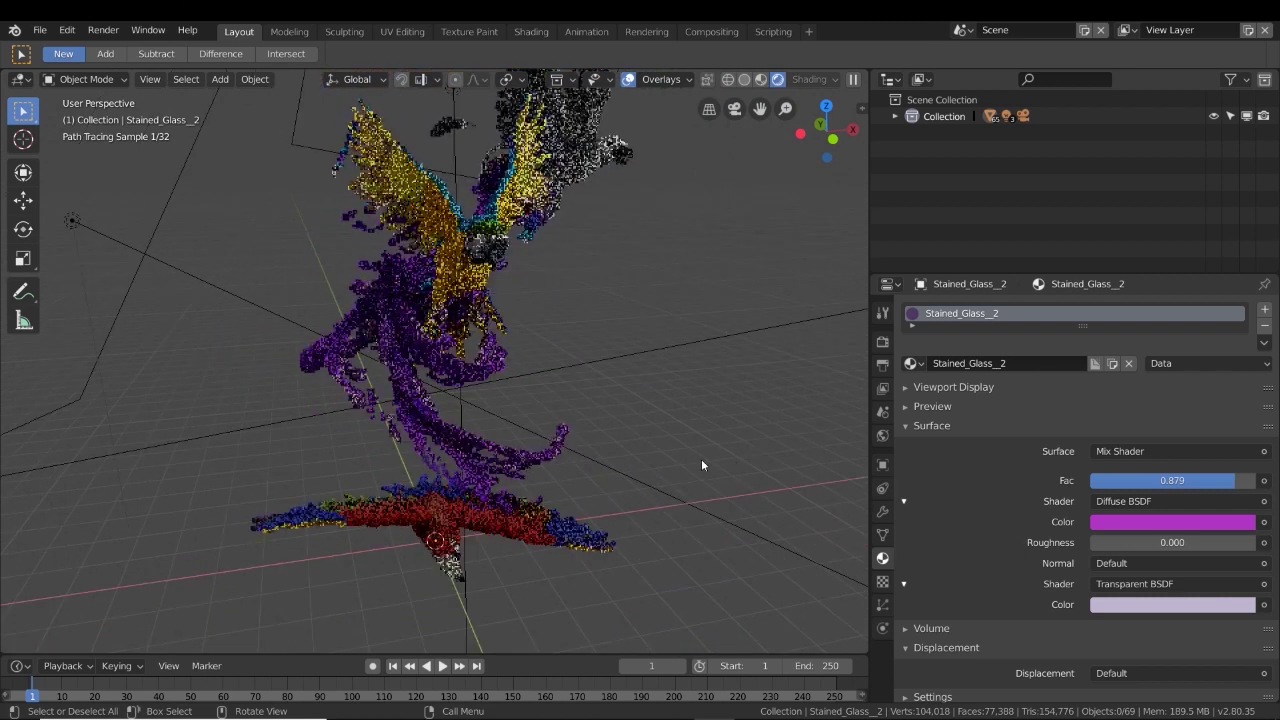
scroll(658, 460, "down", 3)
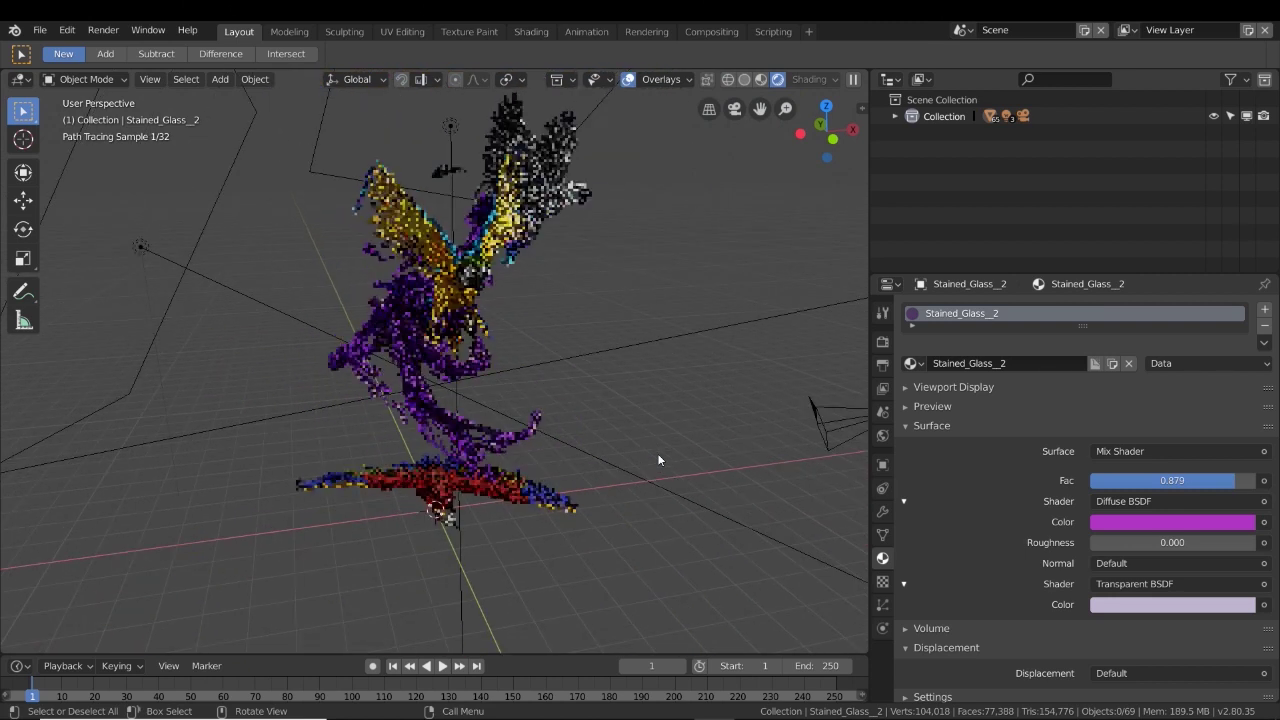
middle_click_drag(619, 540, 602, 510)
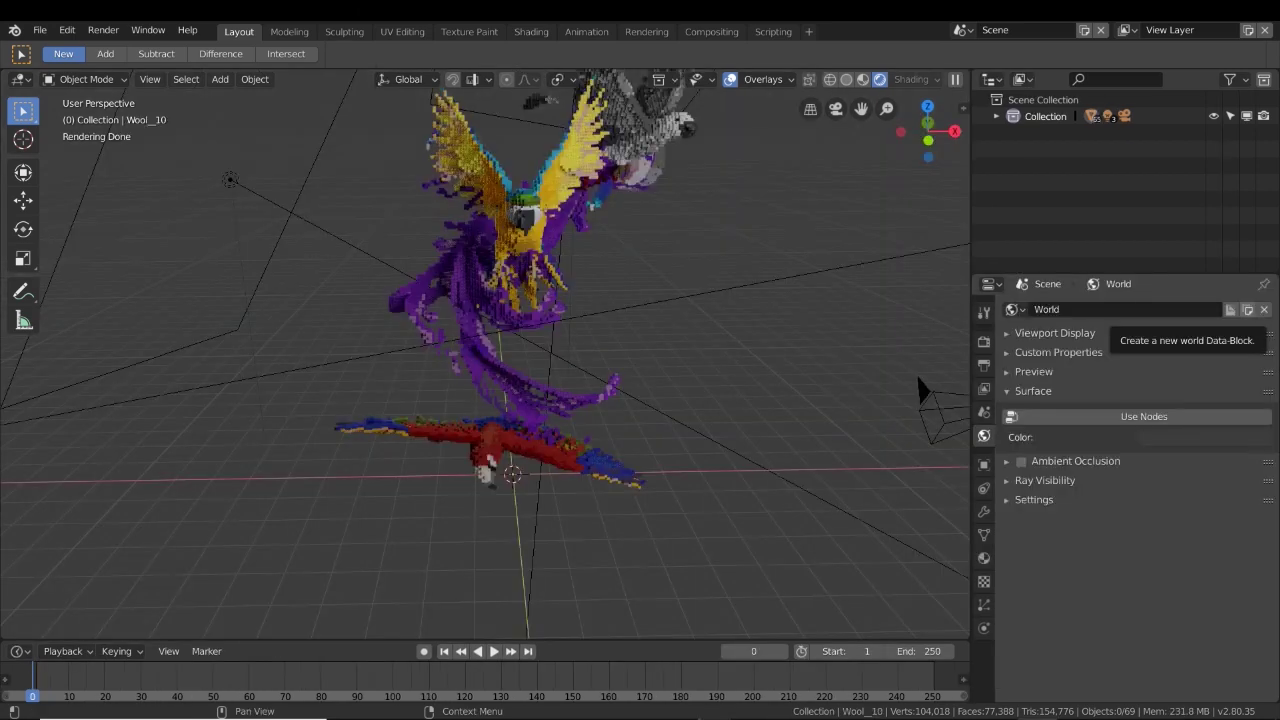
Add a mesh plane at the origin beneath the parrots and scale it up into a wide floor.
mouse_move(698, 416)
middle_mouse_down()
mouse_move(700, 394)
mouse_move(688, 436)
middle_mouse_up()
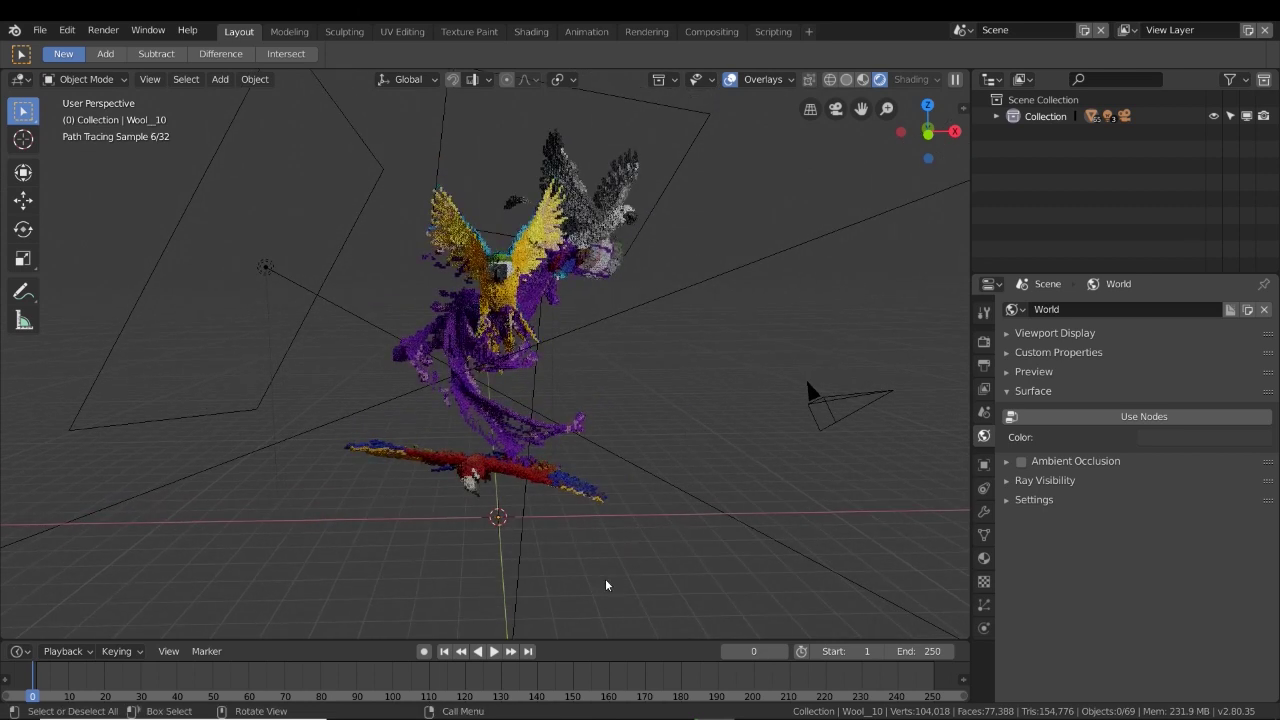
middle_click_drag(534, 553, 555, 508)
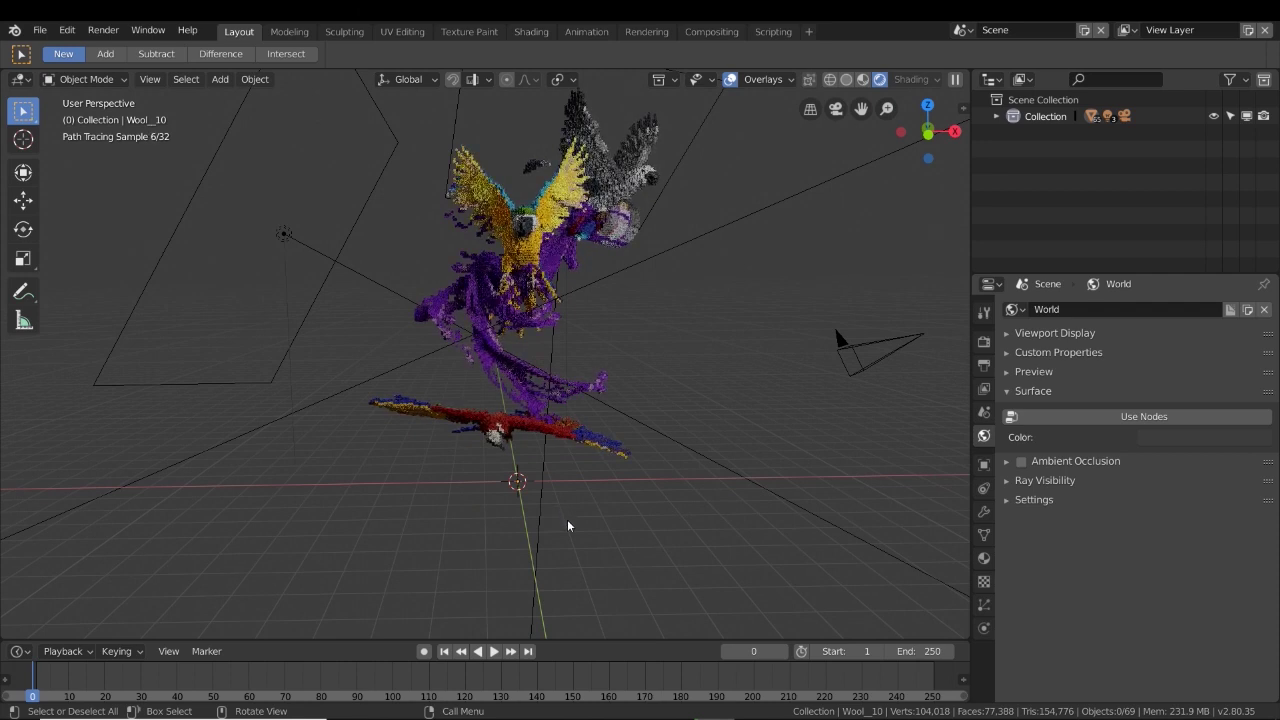
key("shift+a")
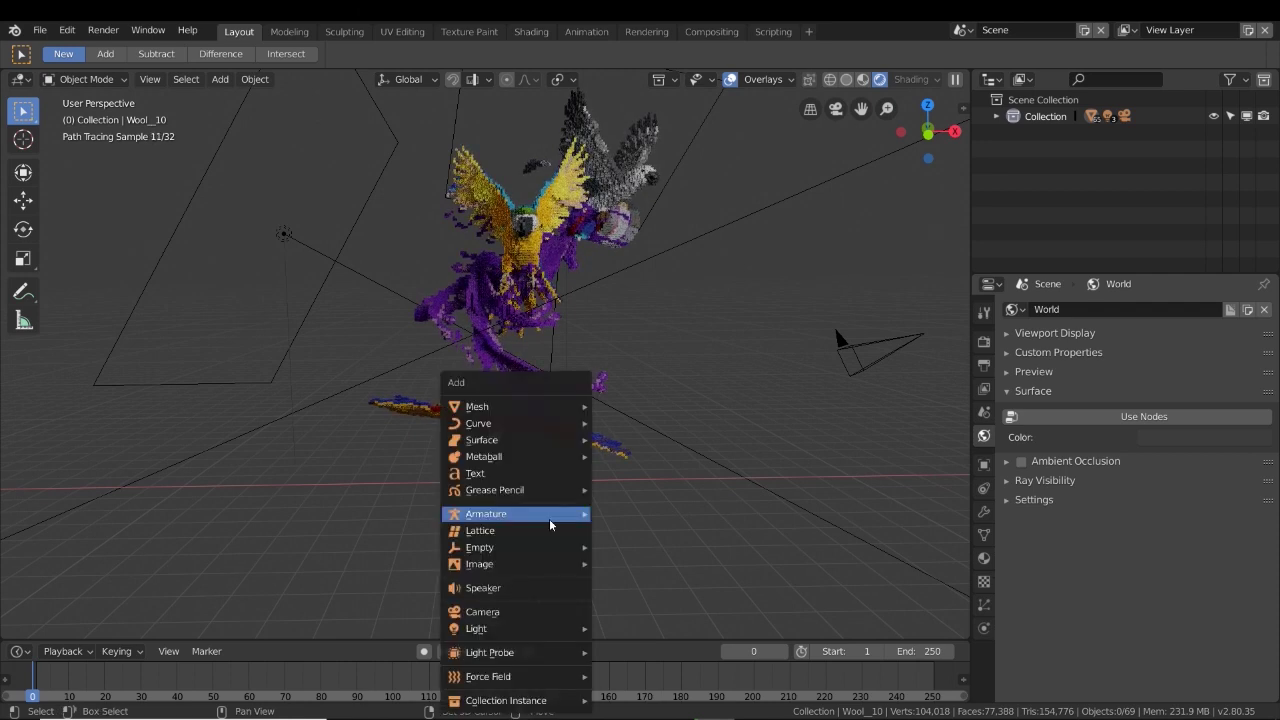
mouse_move(499, 408)
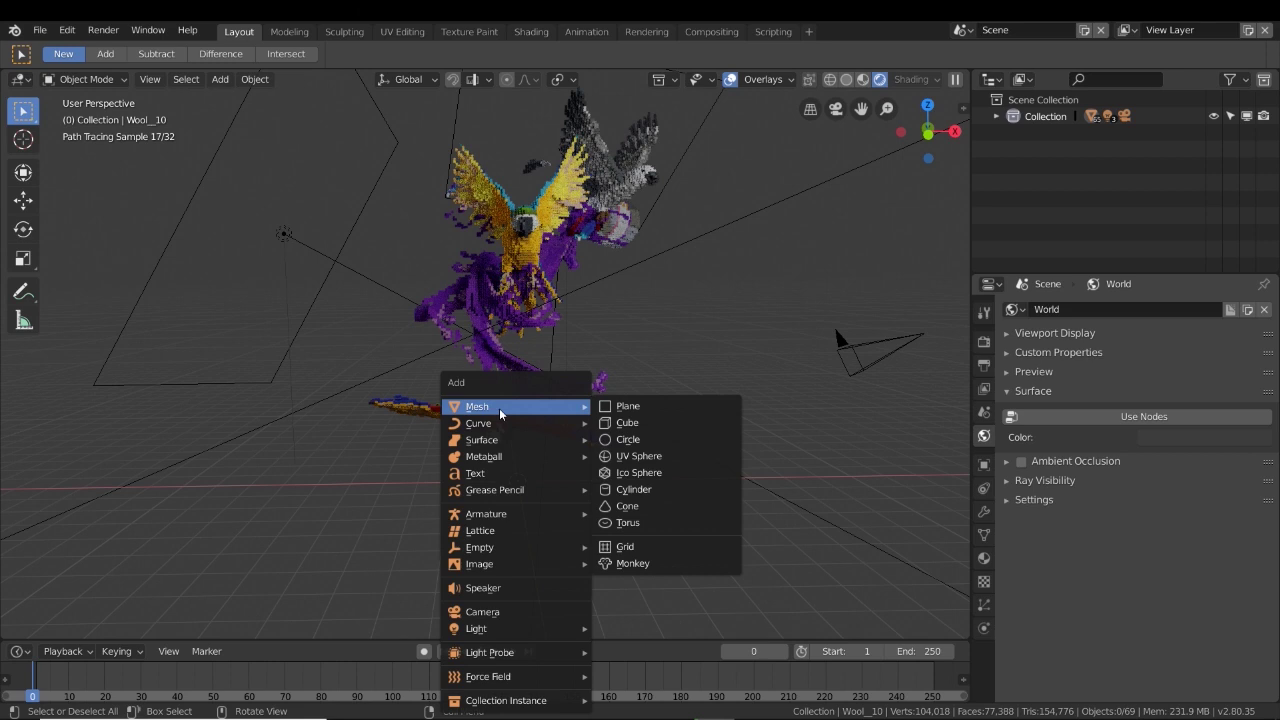
left_click(631, 406)
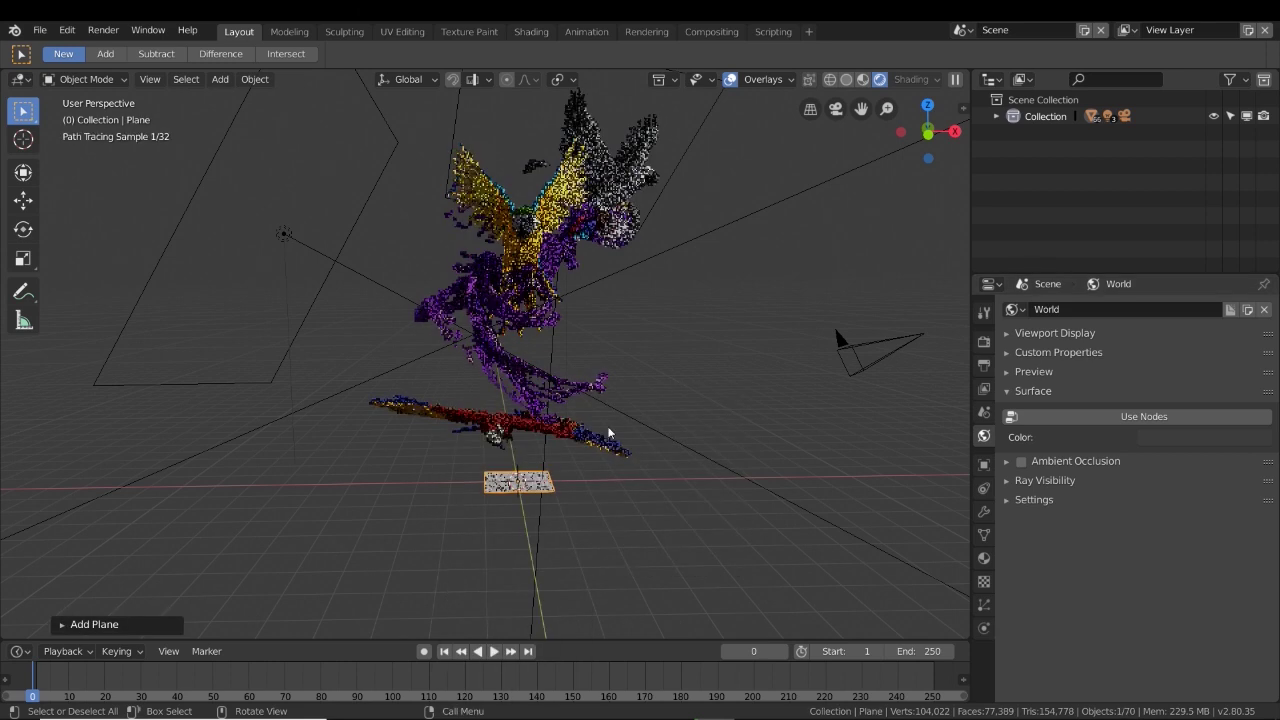
key("s")
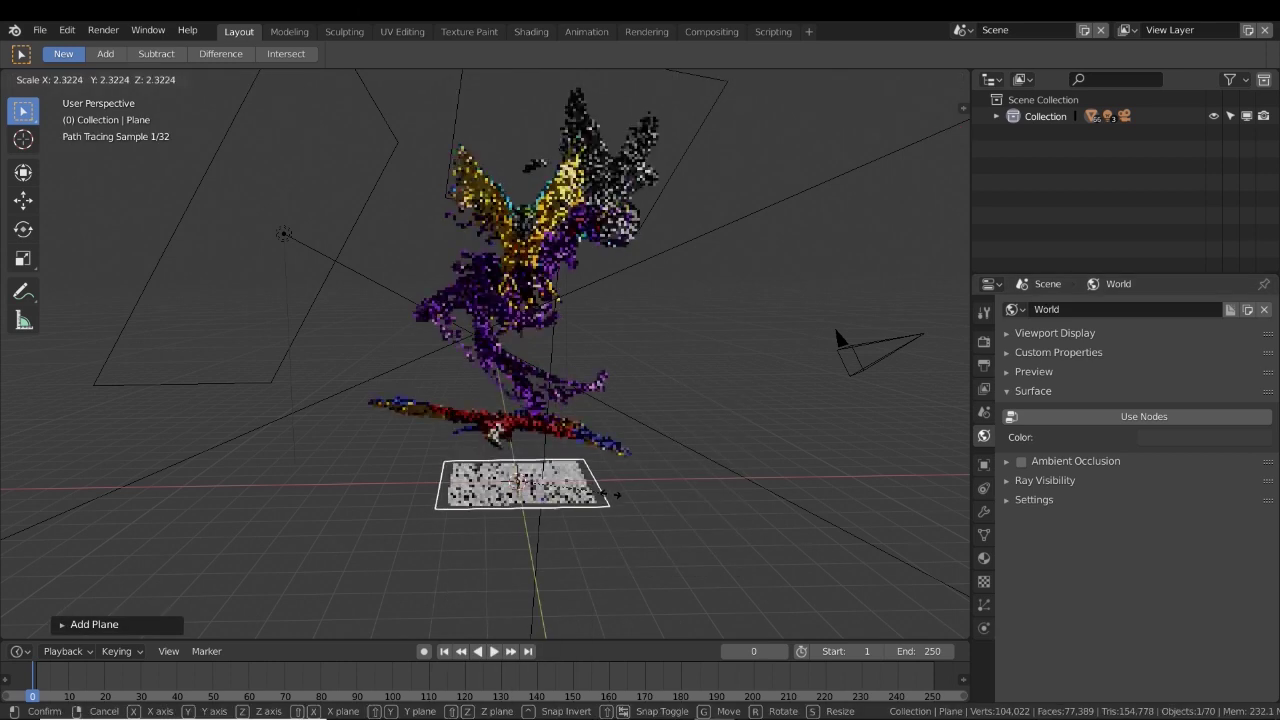
left_click(776, 509)
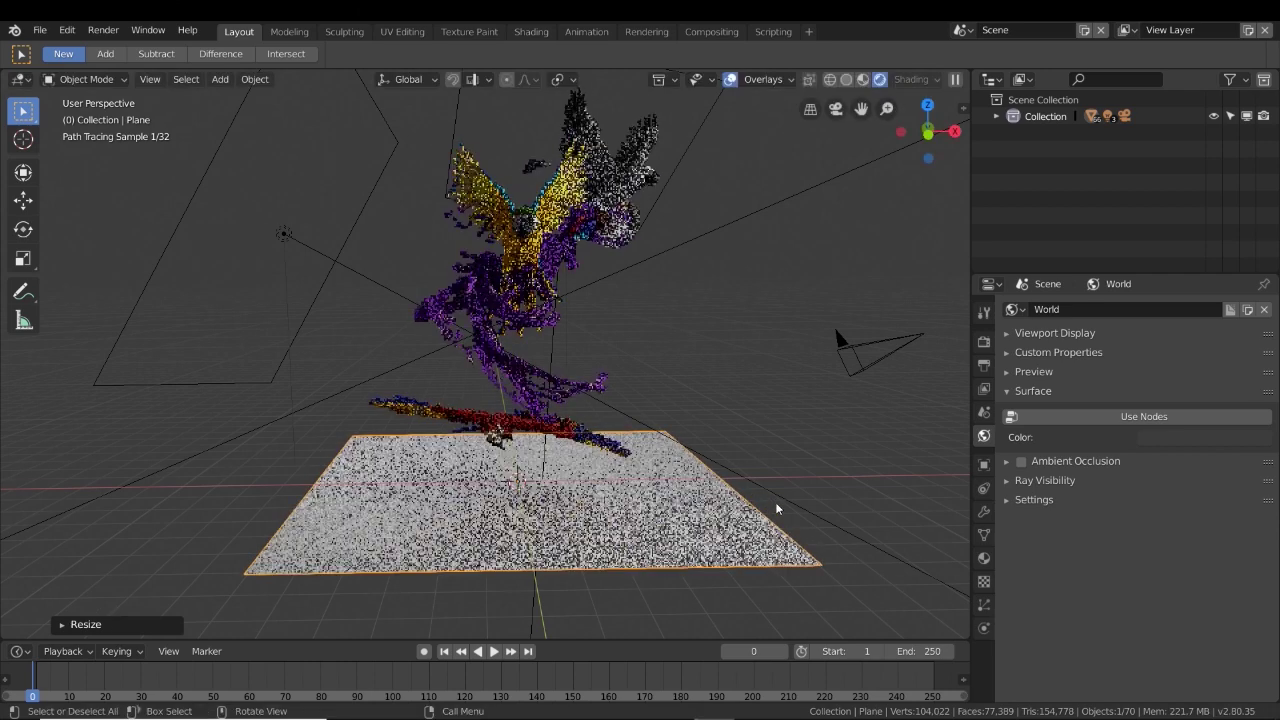
Create a new material for the floor plane.
mouse_move(787, 509)
middle_mouse_down()
mouse_move(818, 494)
mouse_move(778, 507)
middle_mouse_up()
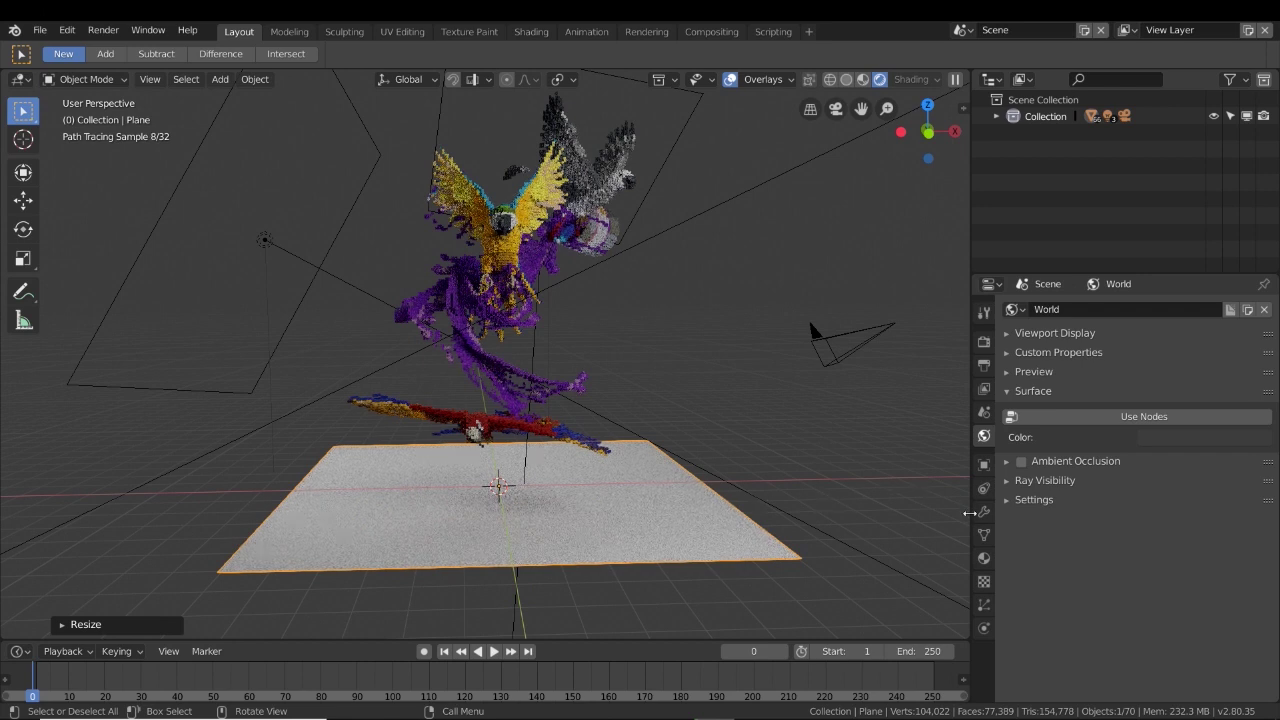
left_click(983, 560)
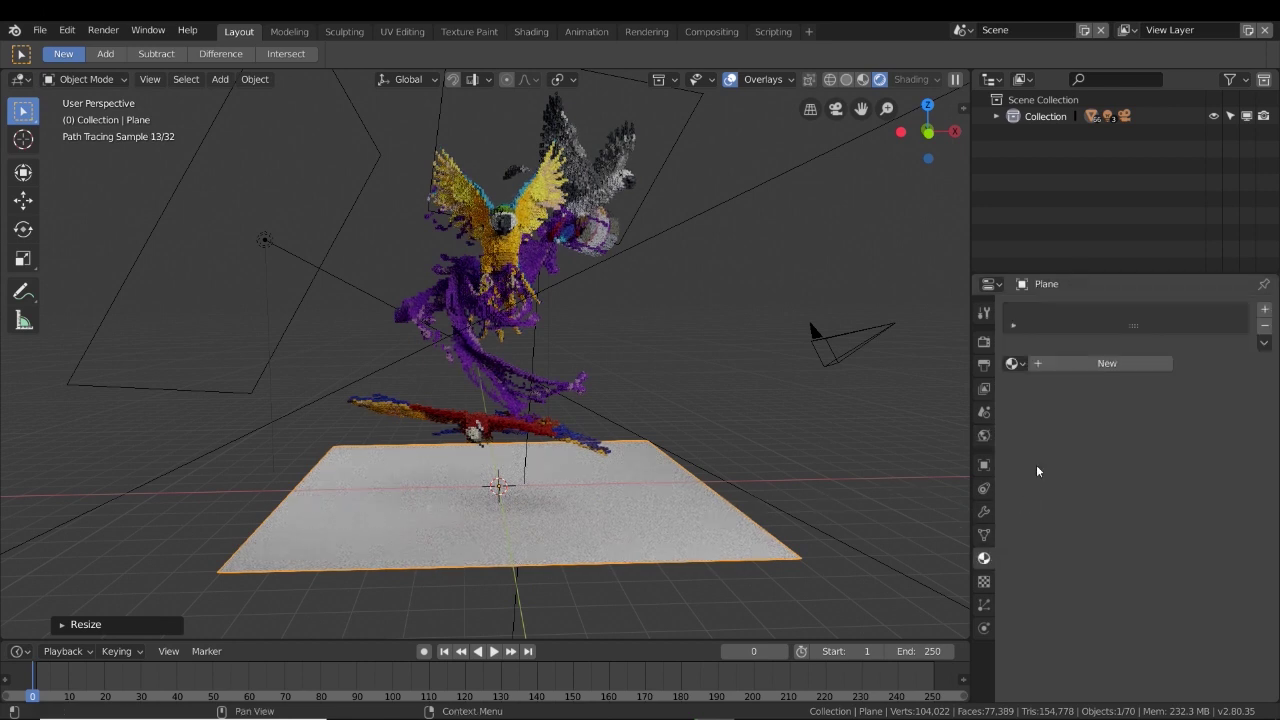
left_click(1045, 365)
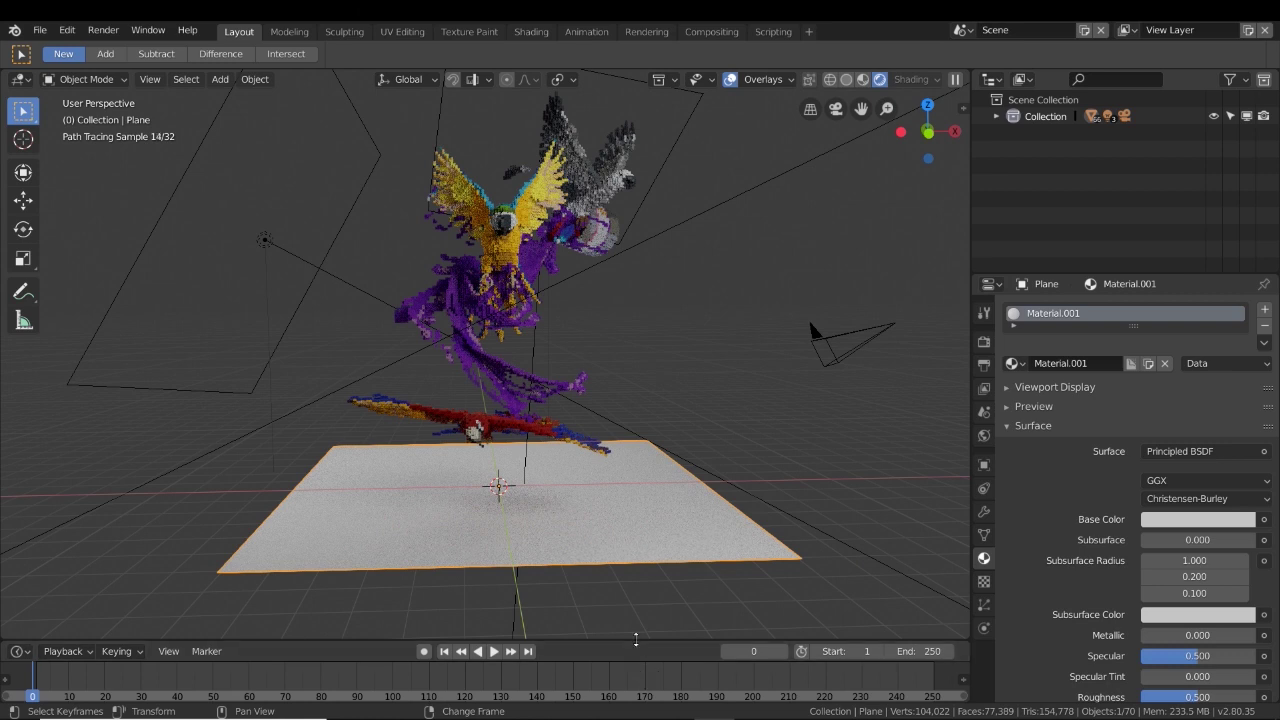
Split the 3D viewport into two stacked areas and turn the lower one into a Shader Editor.
left_click_drag(638, 641, 630, 594)
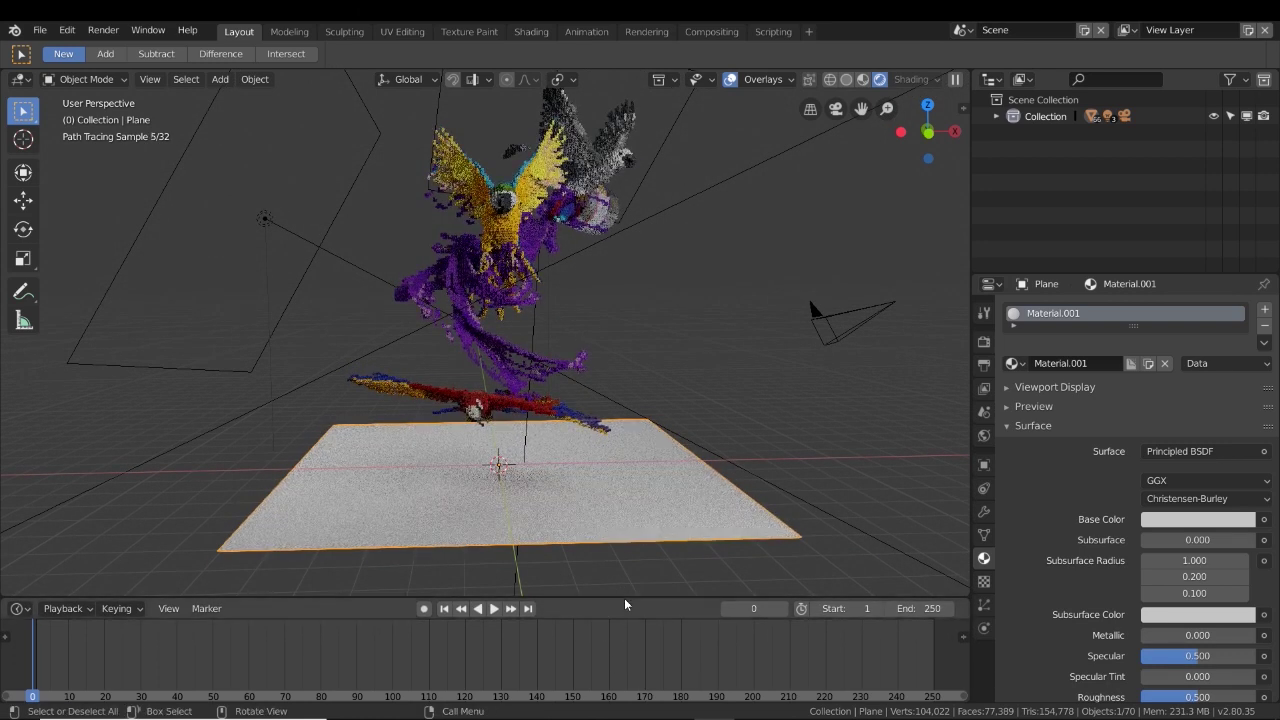
left_click_drag(624, 597, 630, 645)
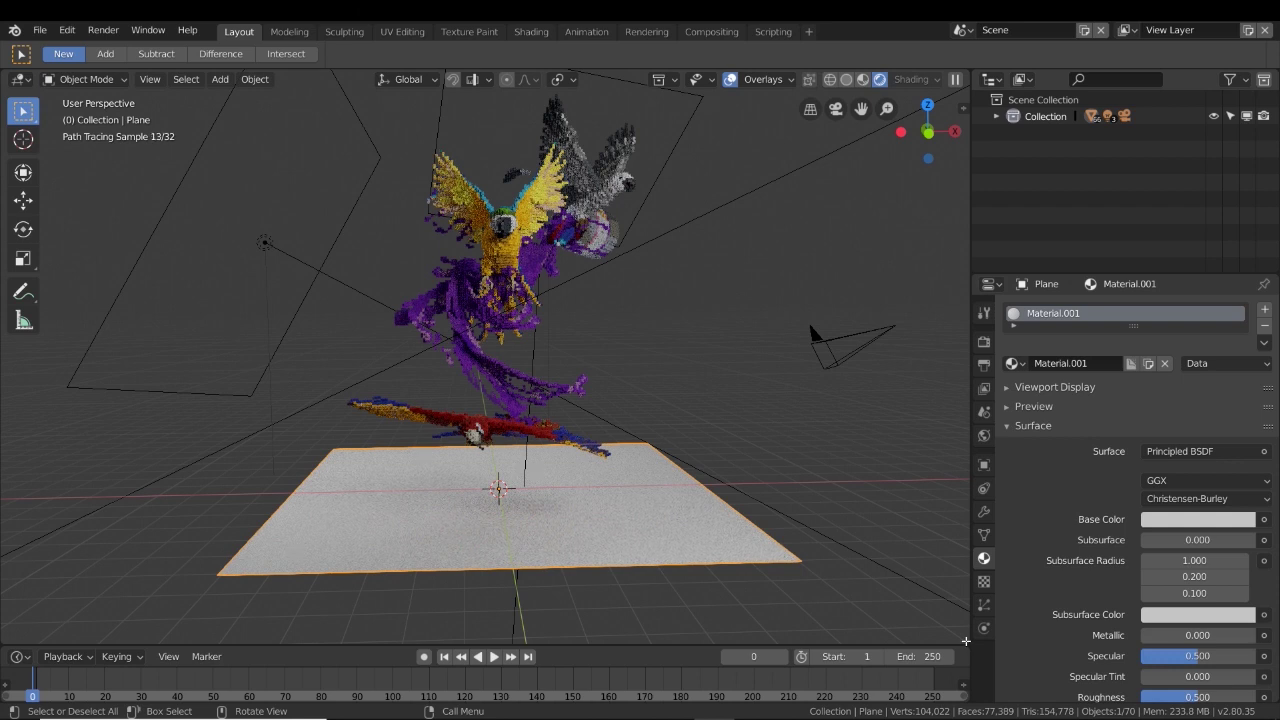
left_click_drag(966, 641, 963, 512)
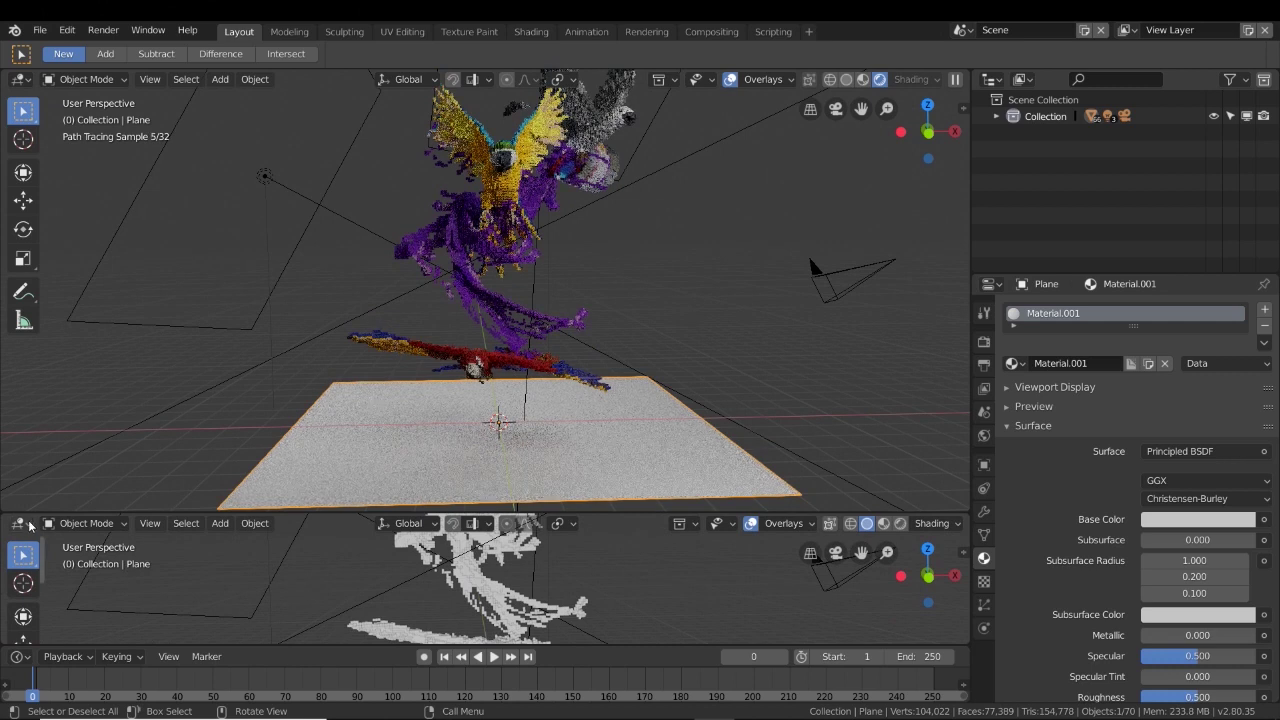
left_click(30, 523)
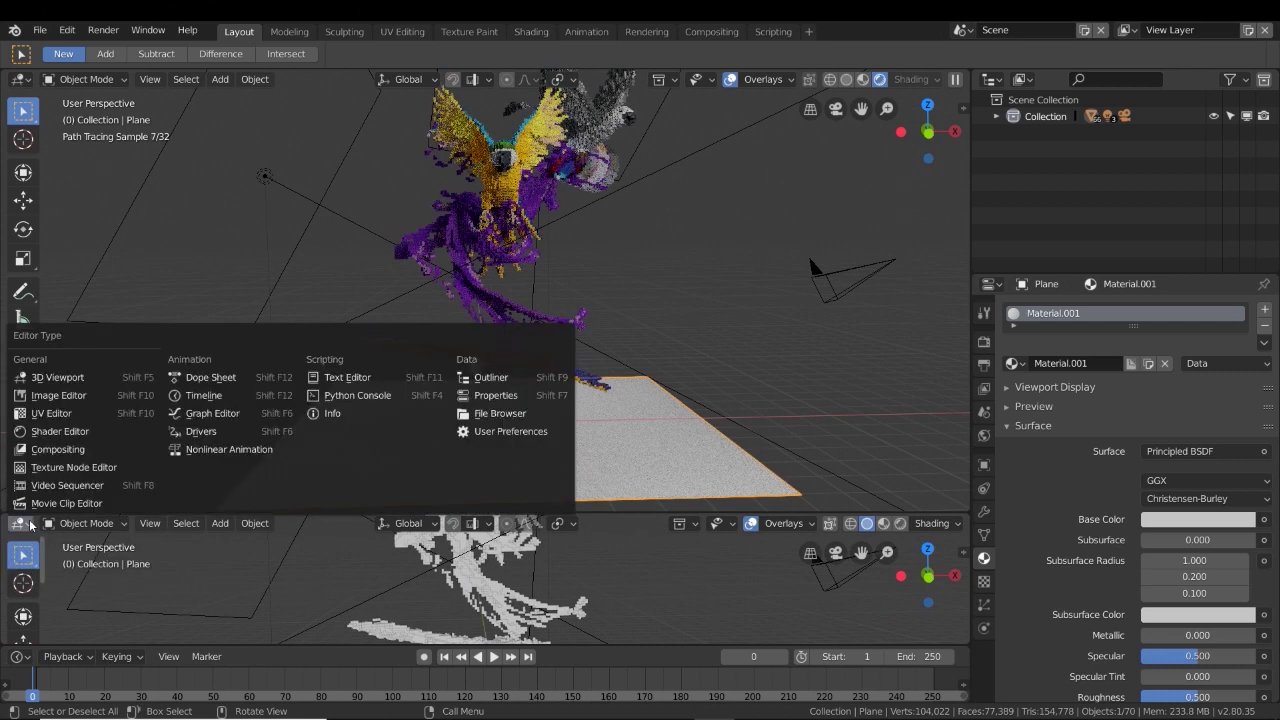
left_click(40, 431)
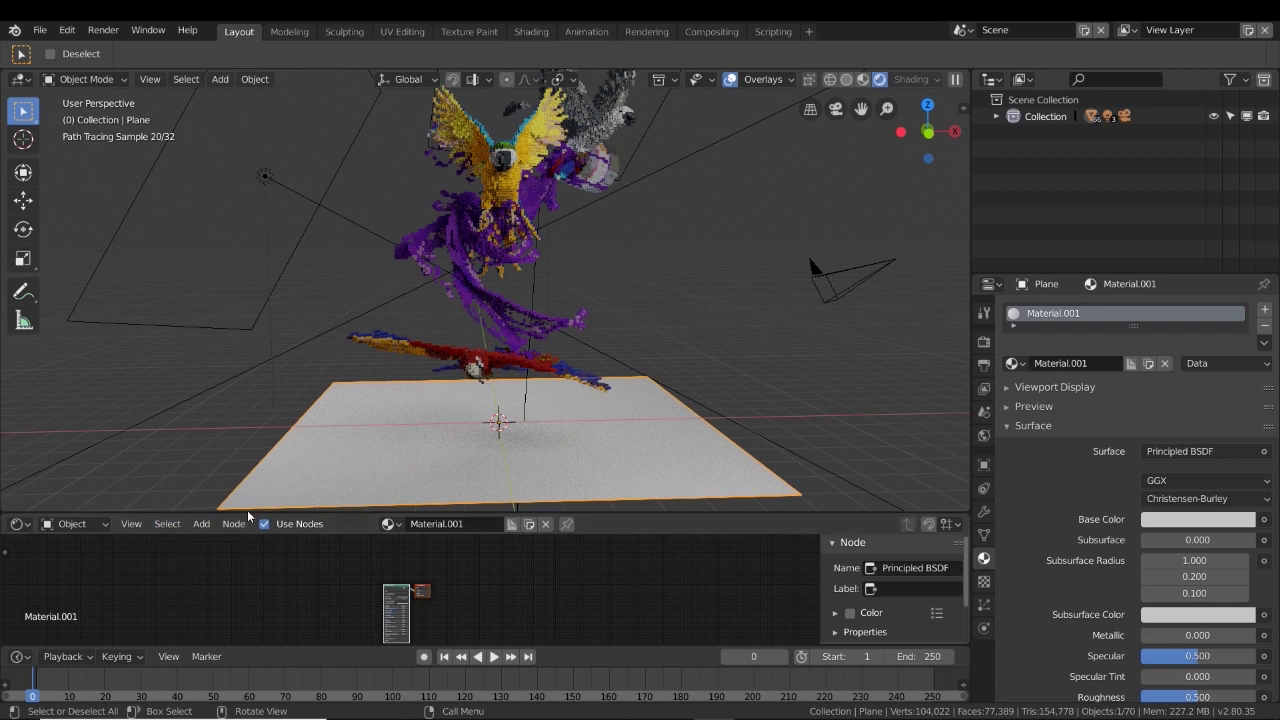
Enlarge the Shader Editor and bring the floor material's Principled BSDF and Material Output nodes into close view.
left_click_drag(247, 513, 256, 366)
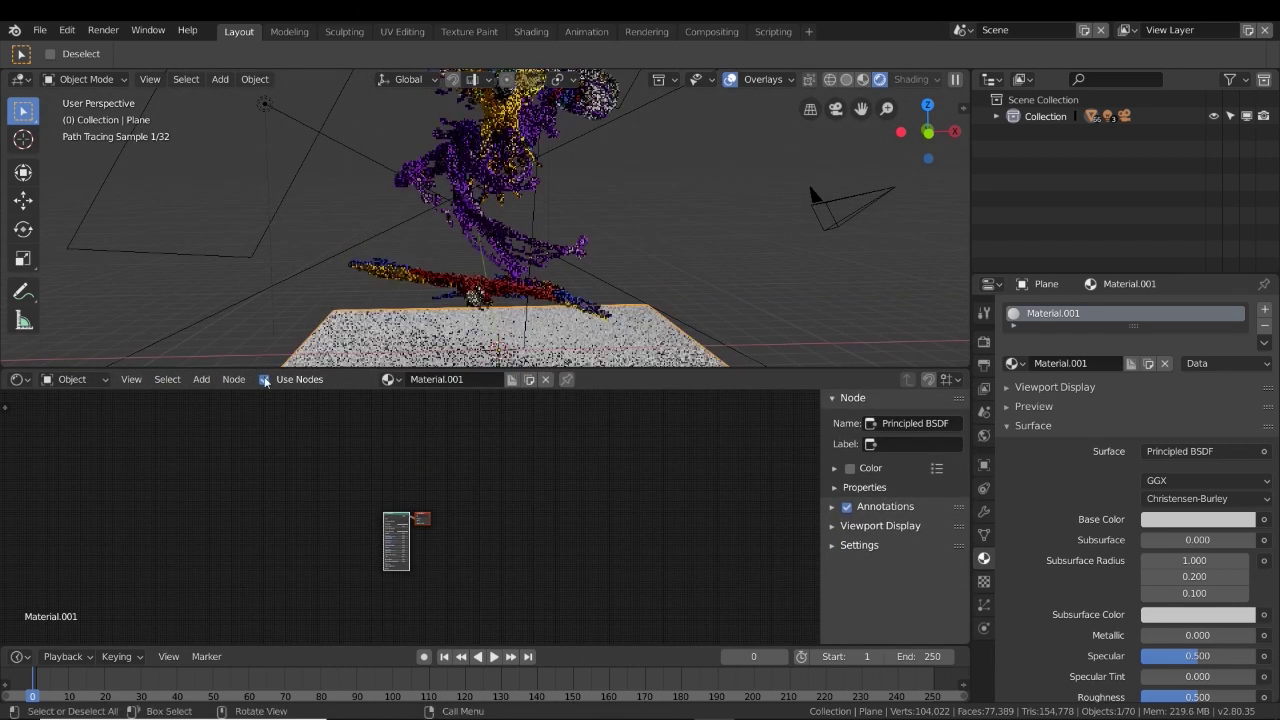
scroll(354, 539, "up", 4)
scroll(336, 540, "up", 4)
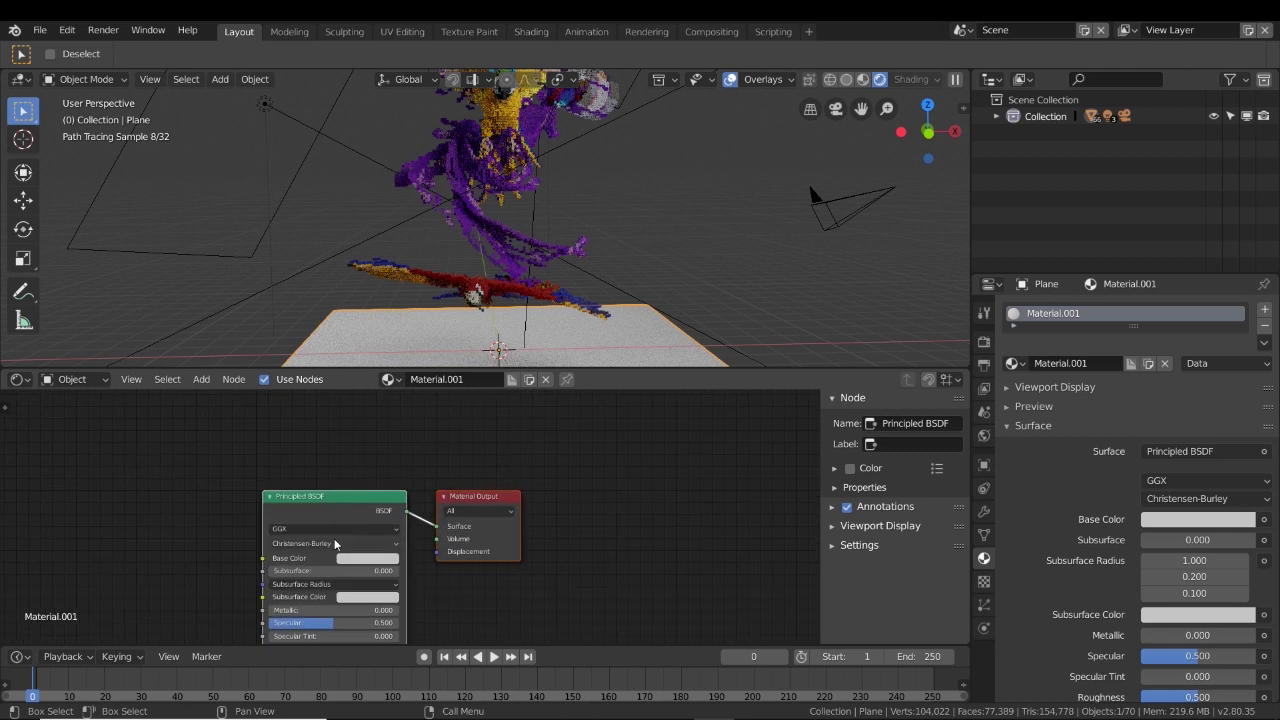
middle_click_drag(406, 554, 600, 497)
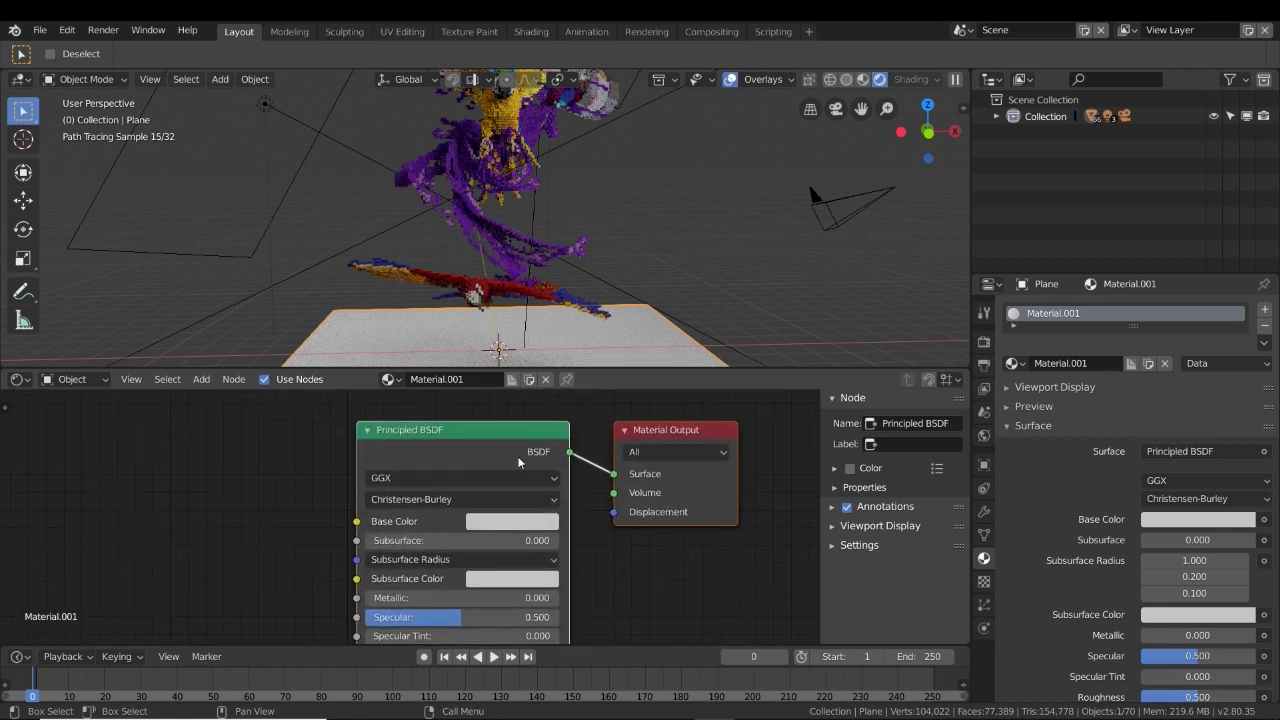
Delete the Principled BSDF node from the floor material and reposition the Material Output node.
scroll(466, 484, "down", 2)
middle_click_drag(290, 548, 449, 509)
mouse_move(285, 300)
middle_mouse_down()
mouse_move(280, 204)
mouse_move(299, 250)
middle_mouse_up()
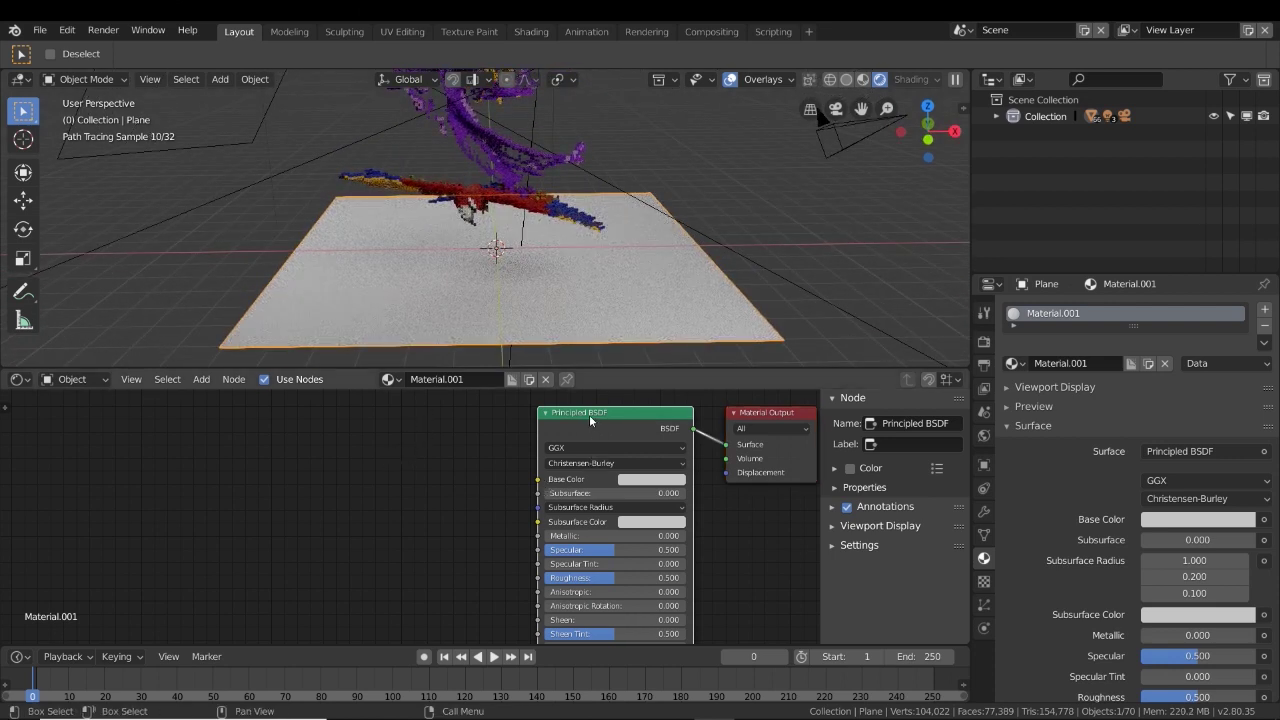
key("x")
left_click_drag(765, 422, 701, 460)
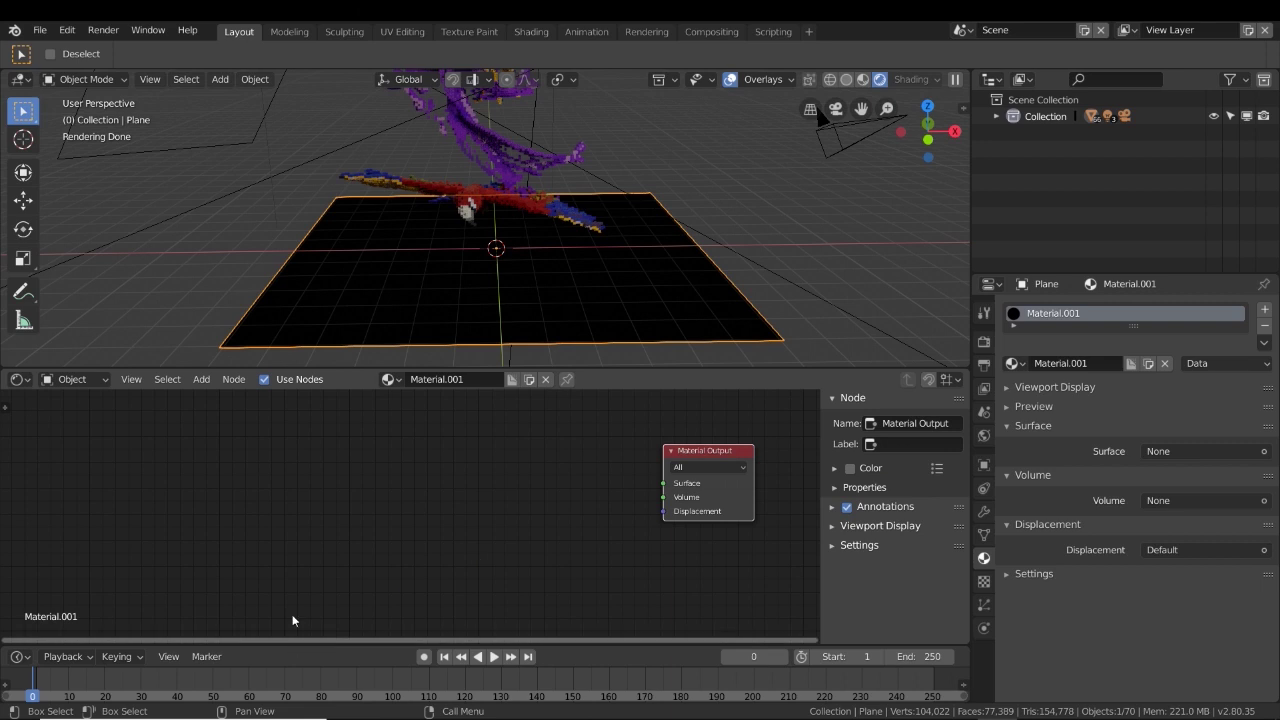
Add a Texture Coordinate node and a Mapping node at the start of the floor material's node tree.
key("shift+a")
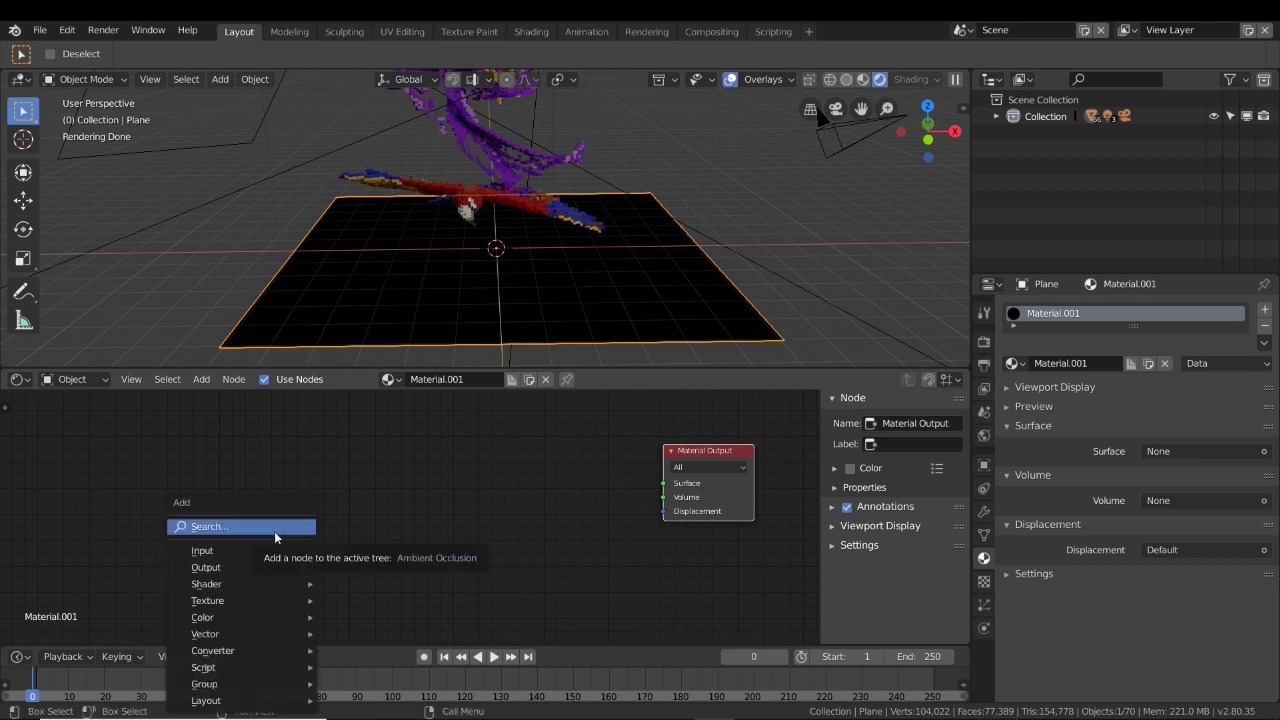
mouse_move(224, 600)
left_click(214, 529)
type("tex")
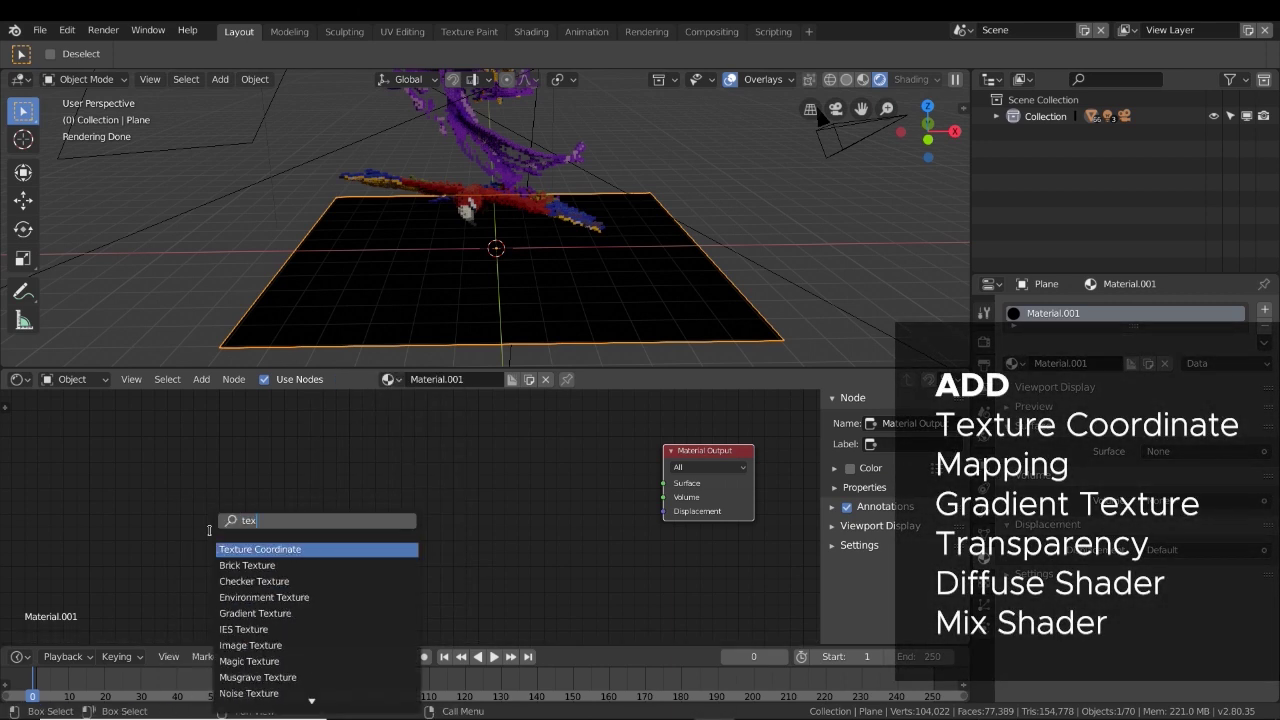
left_click(362, 551)
left_click(234, 466)
key("shift+a")
left_click(234, 466)
type("ma")
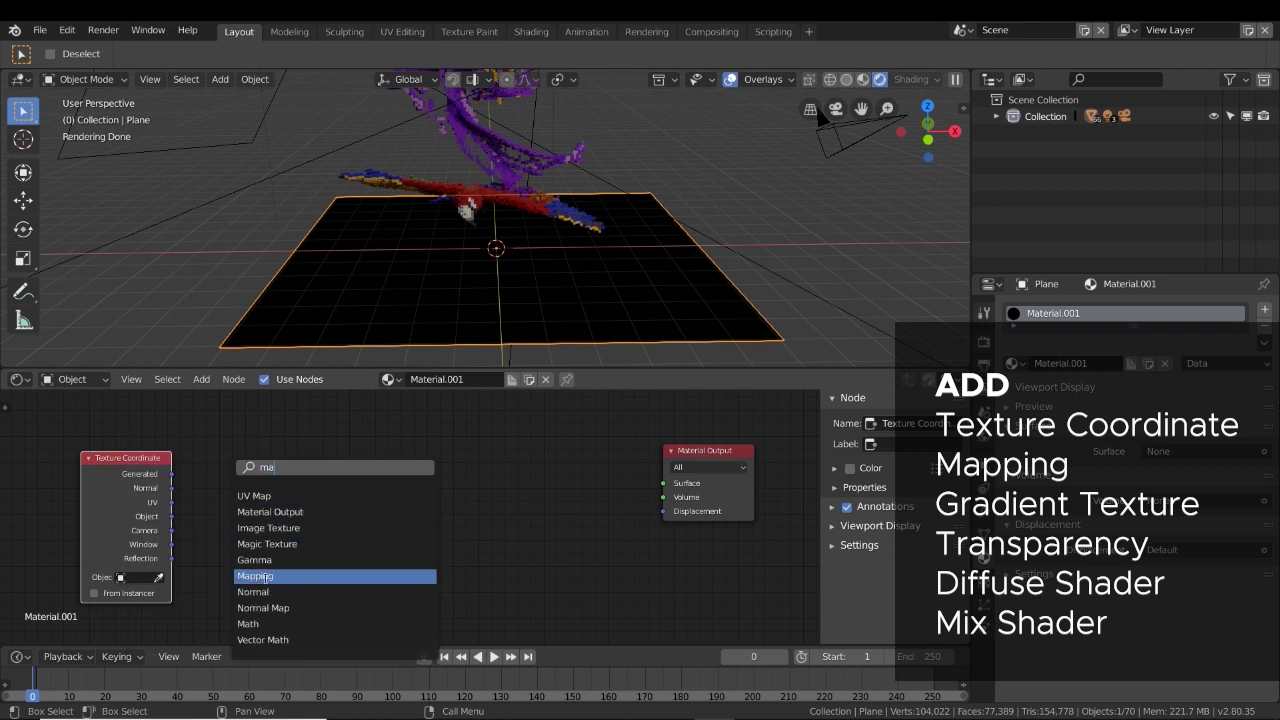
left_click(285, 576)
left_click(245, 537)
Move the Material Output node farther away to make room and add a Gradient Texture node beside the Mapping node.
middle_click_drag(546, 480, 356, 477)
left_click_drag(519, 447, 765, 446)
left_click(765, 447)
key("Home")
key("shift+a")
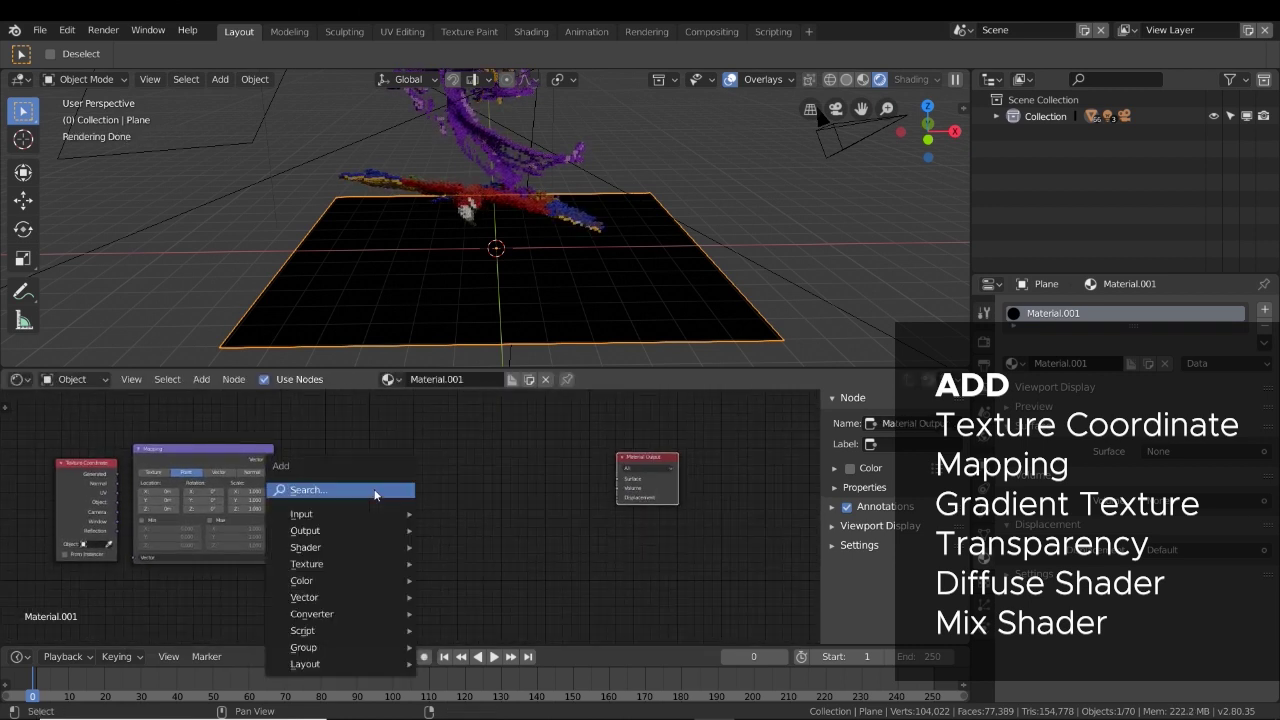
mouse_move(359, 570)
left_click(477, 401)
left_click(302, 428)
Add a Transparent BSDF and a Diffuse BSDF stacked below the Gradient Texture node.
key("shift+a")
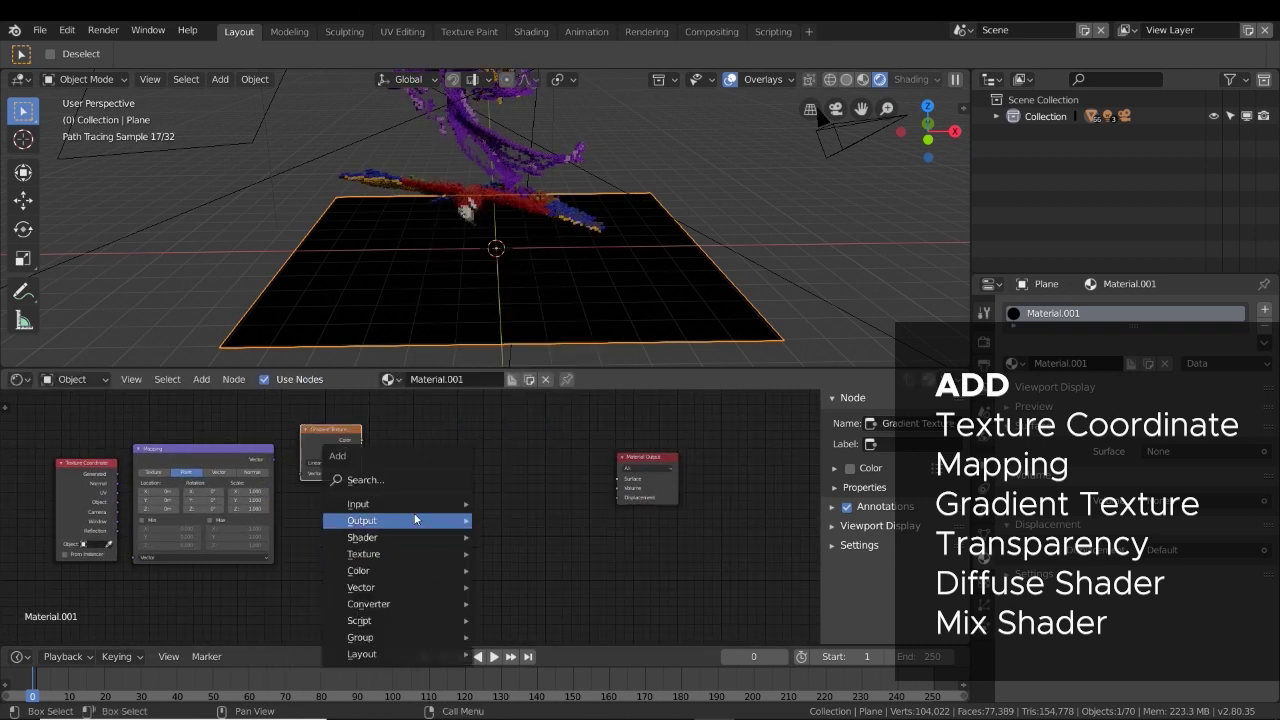
mouse_move(375, 503)
left_click(540, 501)
left_click(330, 508)
key("shift+a")
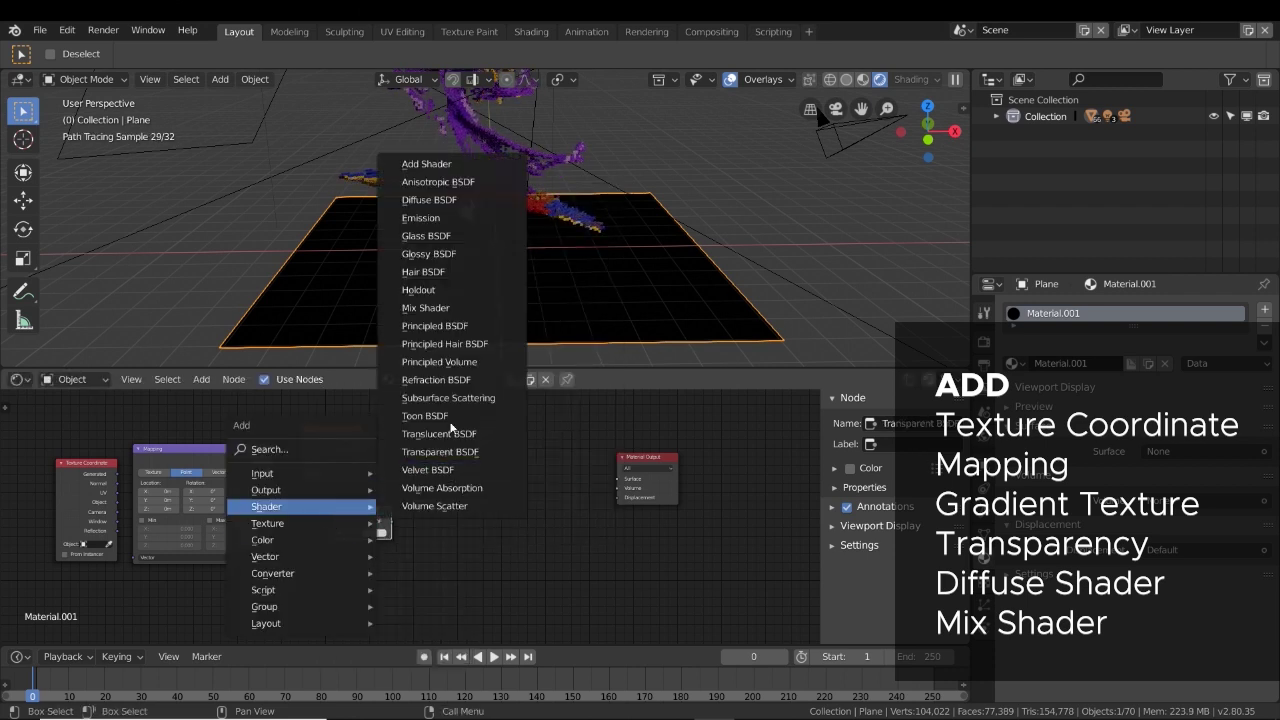
left_click(440, 203)
left_click(342, 547)
Add a Mix Shader node between the BSDF nodes and the Material Output, and move the Material Output closer to it.
key("shift+a")
mouse_move(380, 517)
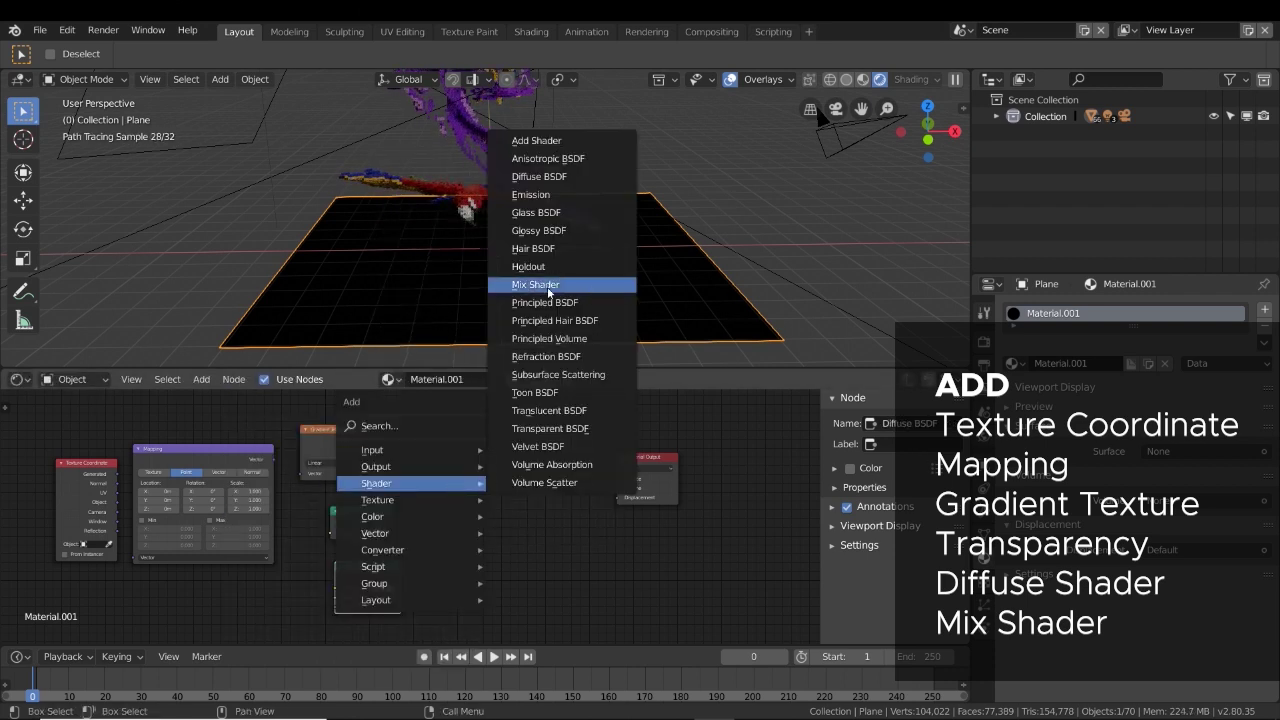
left_click(505, 288)
left_click(448, 468)
middle_click_drag(574, 537, 631, 527)
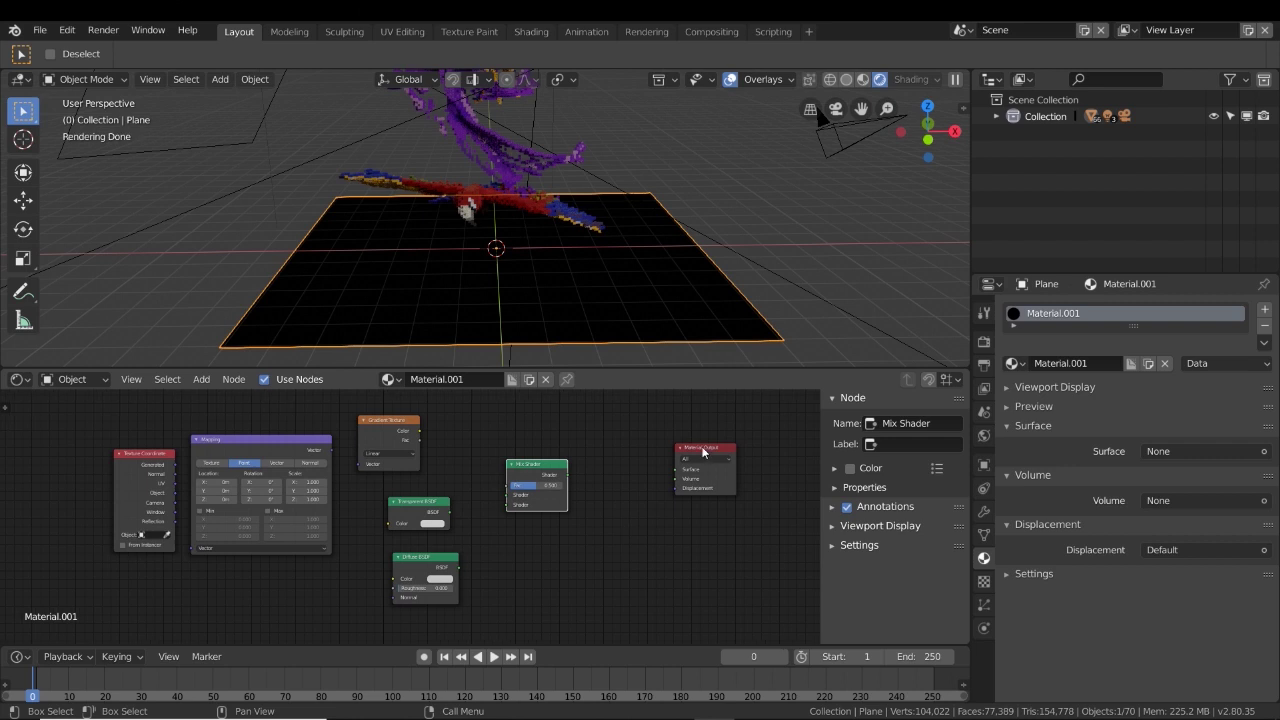
left_click_drag(703, 451, 651, 451)
scroll(625, 540, "up", 1)
middle_click_drag(614, 569, 641, 572)
scroll(641, 550, "up", 1)
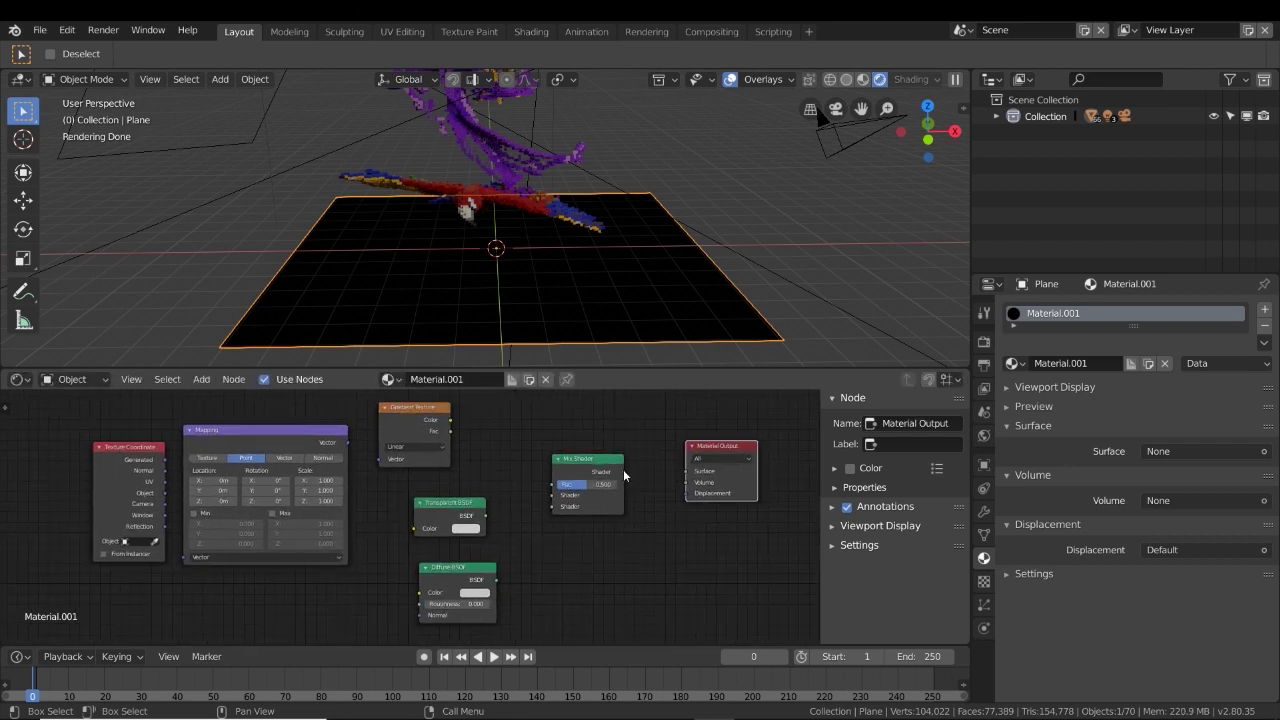
Link Texture Coordinate's Object output through Mapping into the Gradient Texture, and the gradient's Fac into the Mix Shader's Fac.
left_click_drag(166, 493, 186, 557)
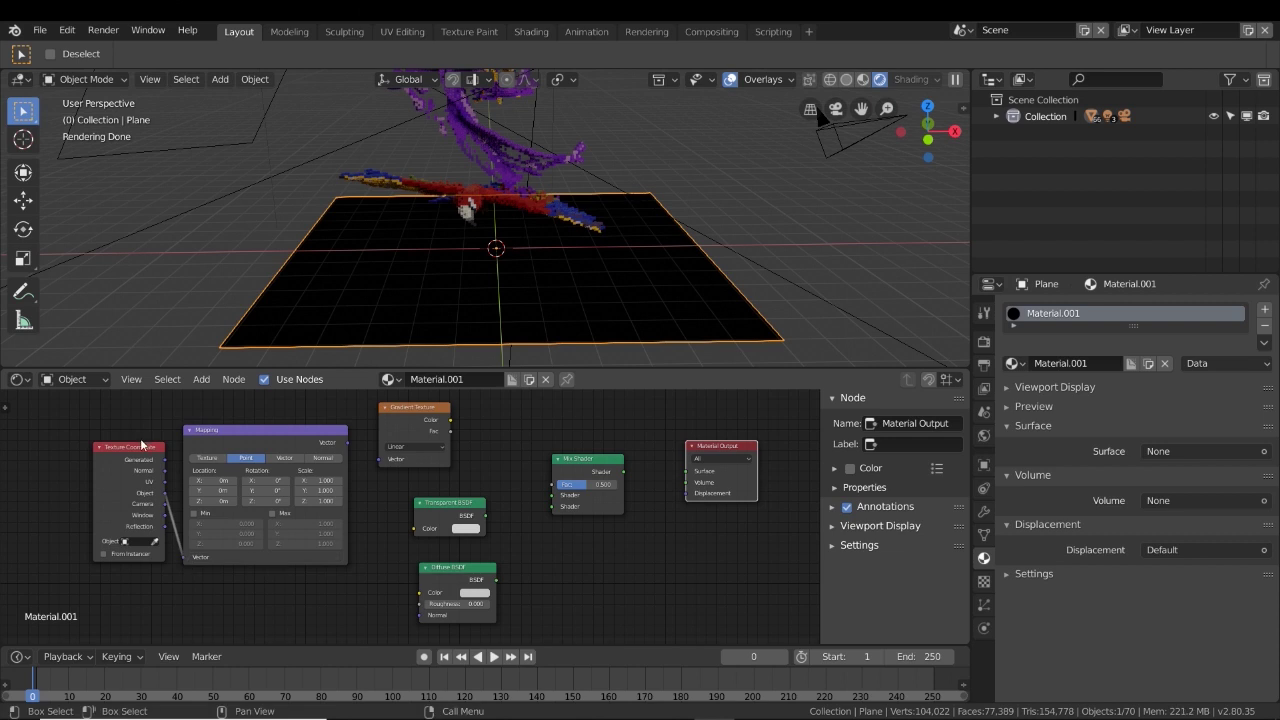
left_click_drag(142, 445, 115, 448)
left_click_drag(347, 443, 377, 461)
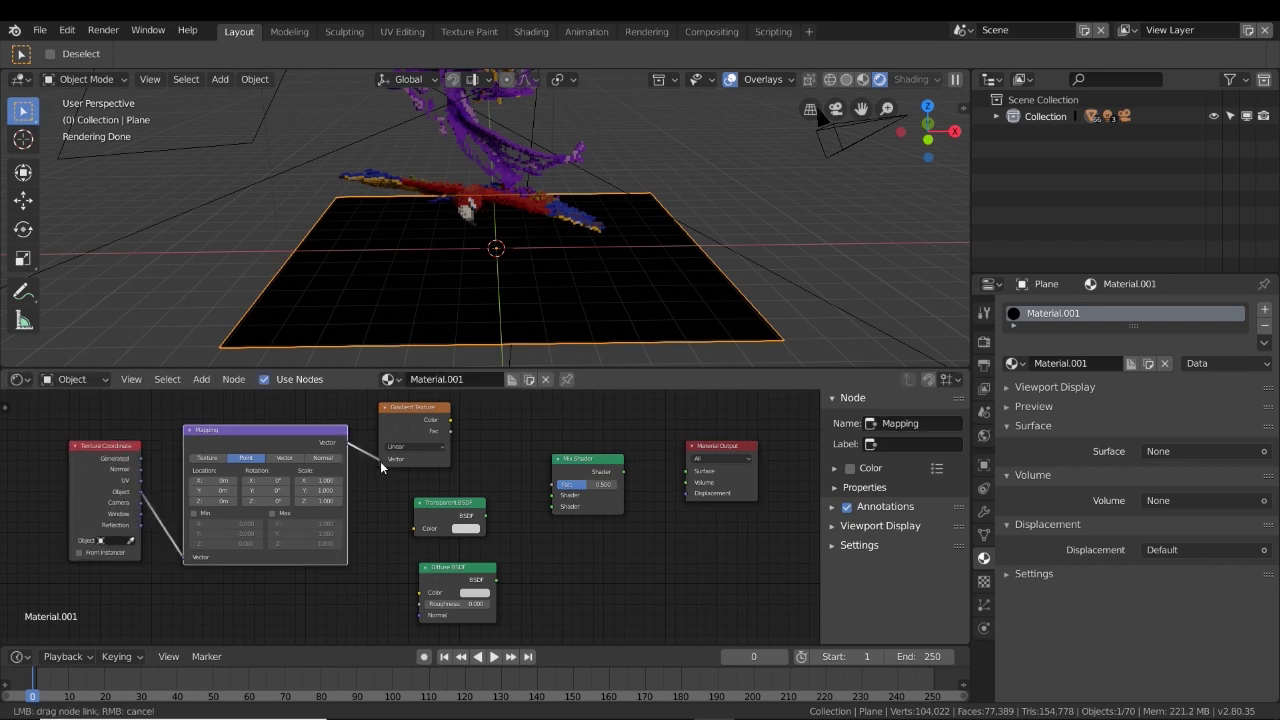
left_click_drag(452, 437, 457, 437)
left_click_drag(553, 487, 552, 485)
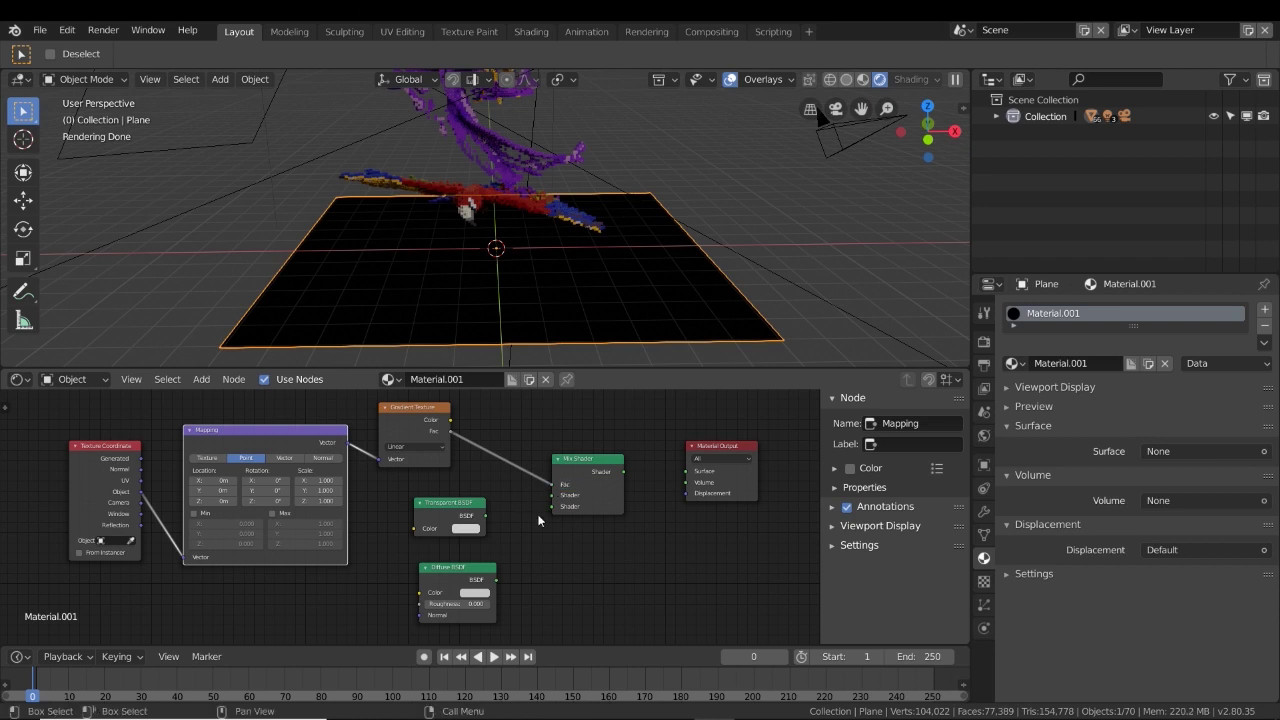
Connect the Transparent BSDF and Diffuse BSDF to the Mix Shader's first and second shader inputs, and its output to the material's Surface.
scroll(538, 520, "up", 1)
left_click_drag(491, 515, 564, 494)
left_click_drag(502, 585, 537, 546)
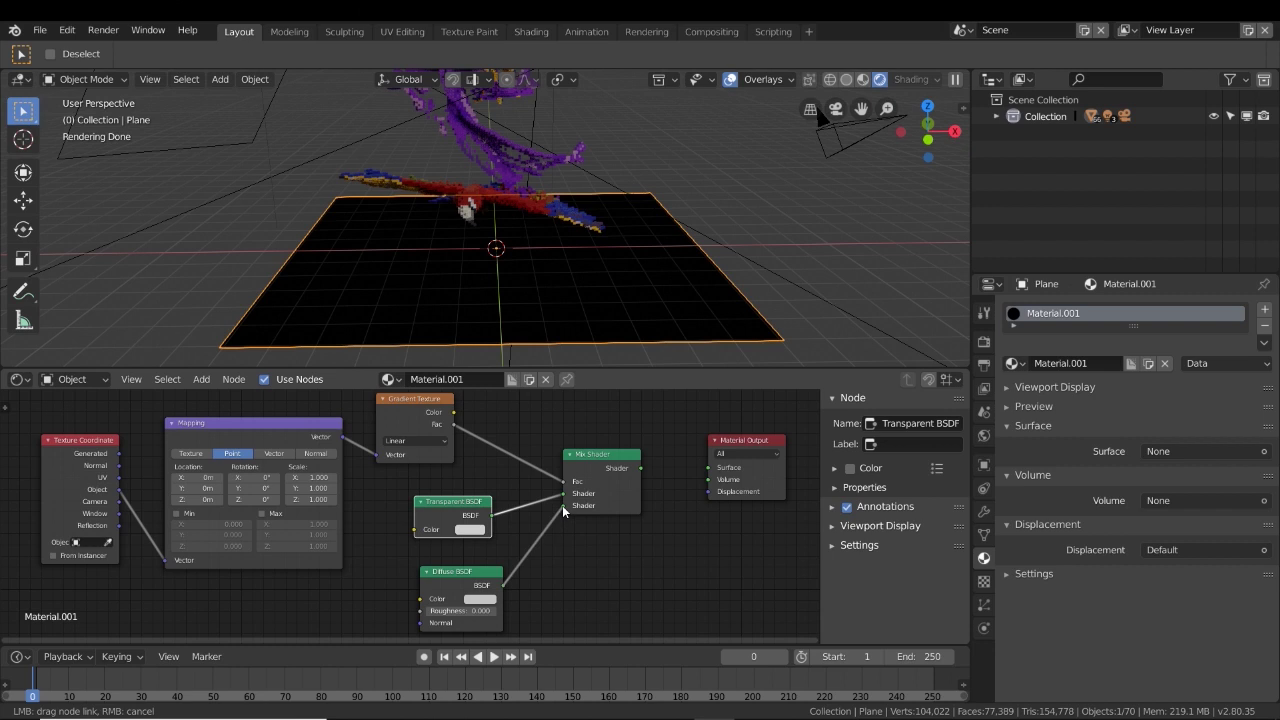
left_click_drag(562, 505, 564, 505)
left_click_drag(460, 572, 441, 564)
left_click(640, 474)
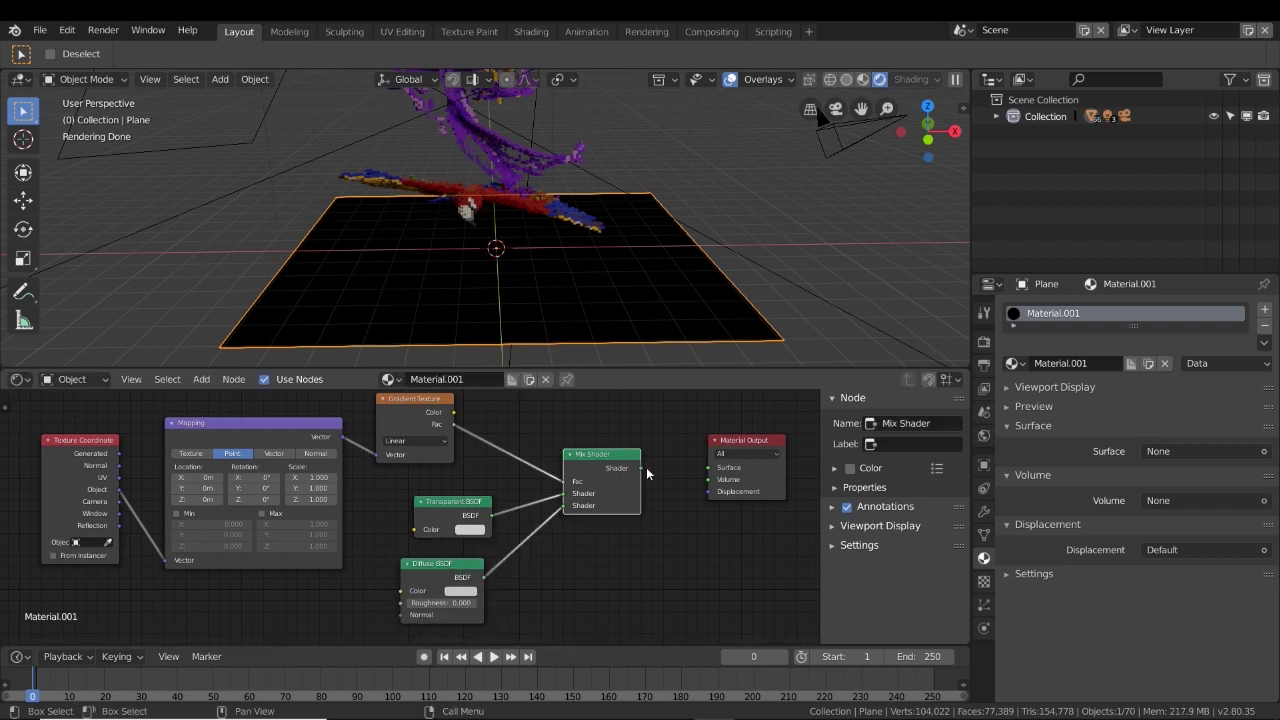
left_click_drag(646, 467, 708, 467)
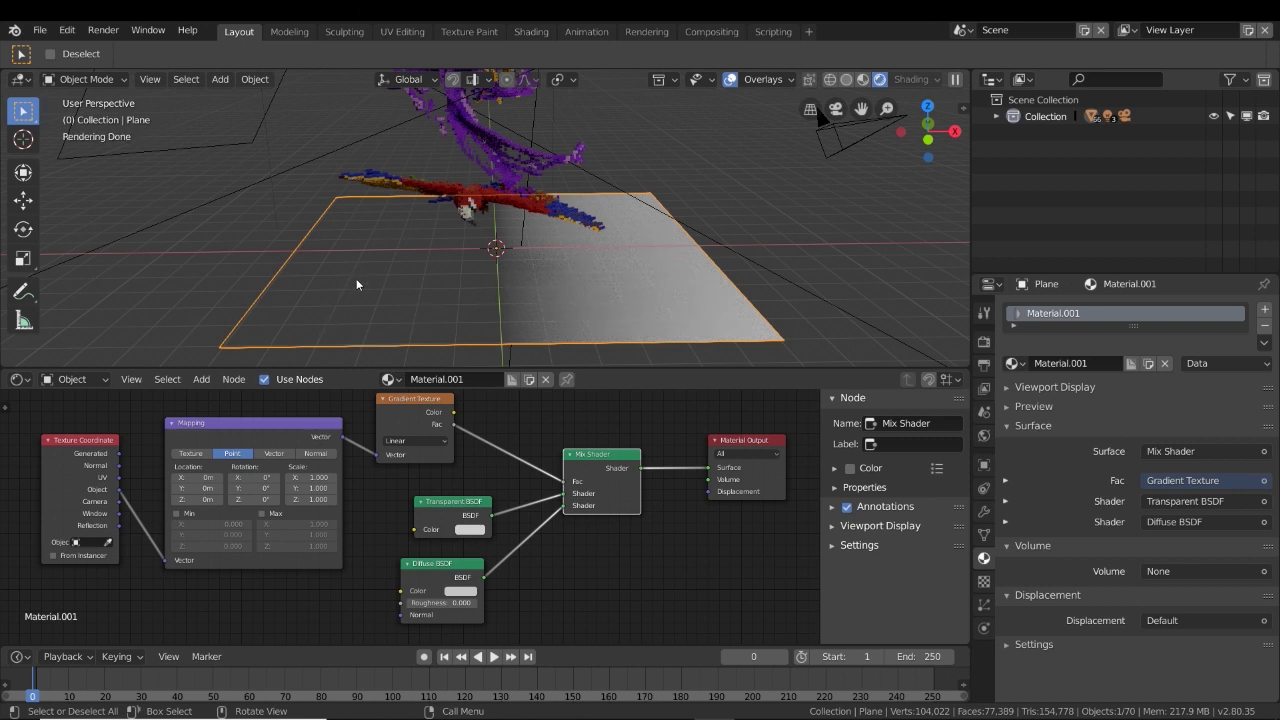
Set the Gradient Texture type to Spherical and tidy the positions of the Transparent, Diffuse and Mix Shader nodes.
left_click_drag(453, 521, 429, 516)
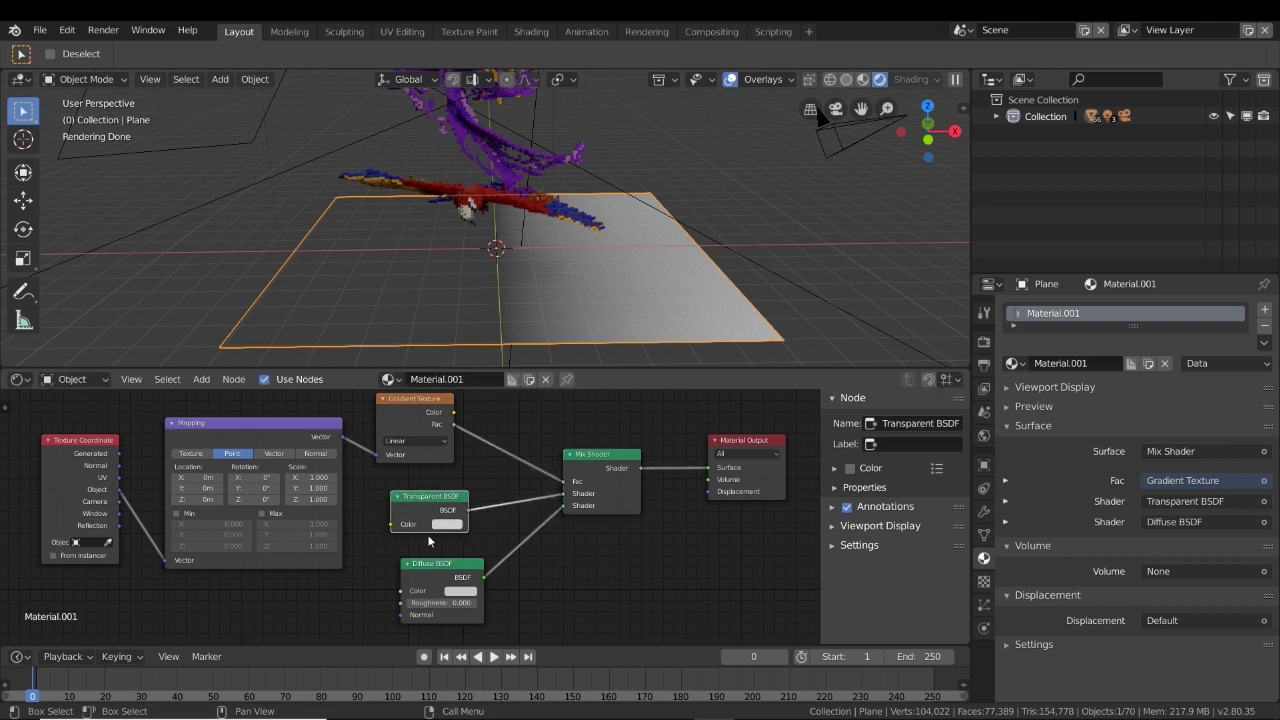
left_click_drag(447, 560, 421, 561)
left_click(416, 440)
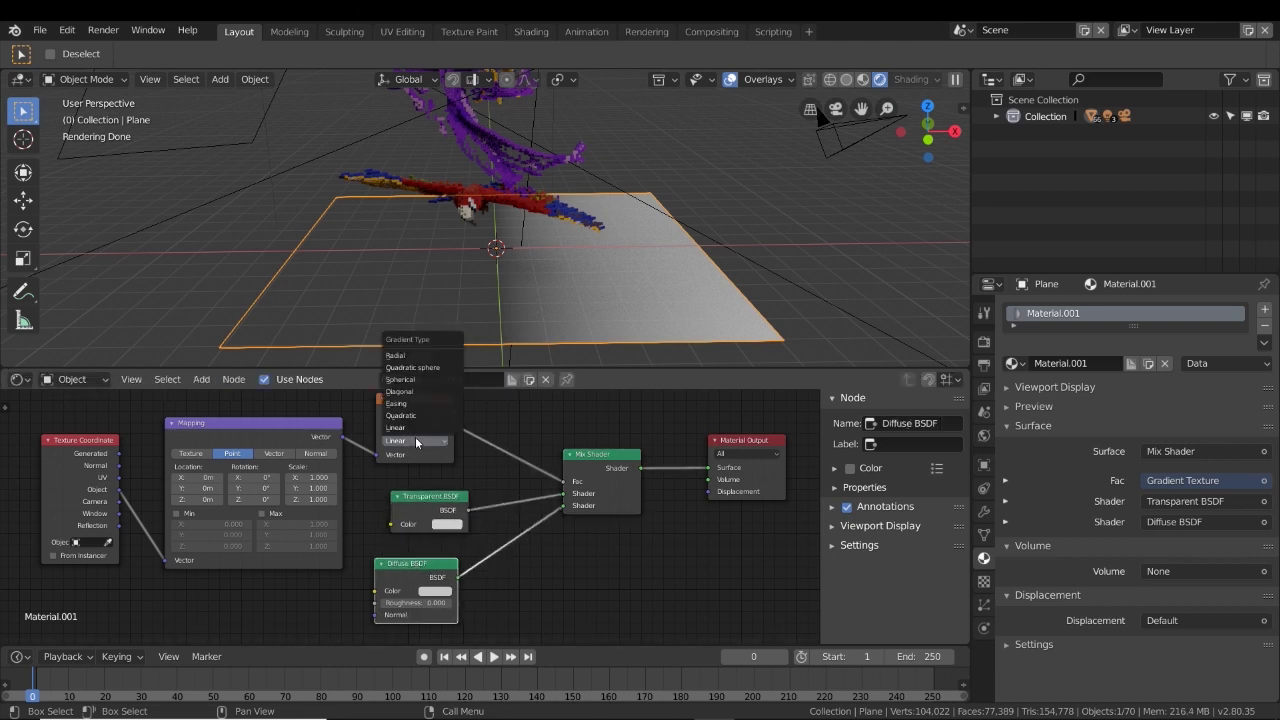
left_click(407, 380)
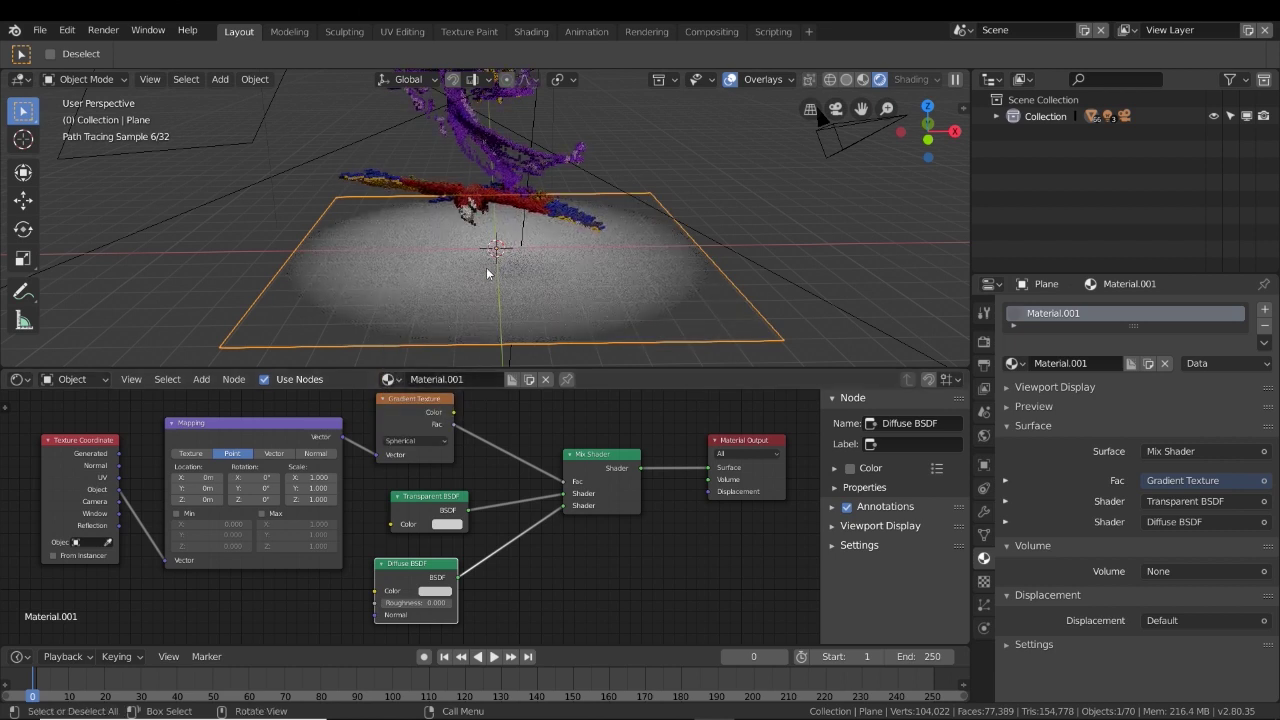
left_click_drag(621, 455, 634, 430)
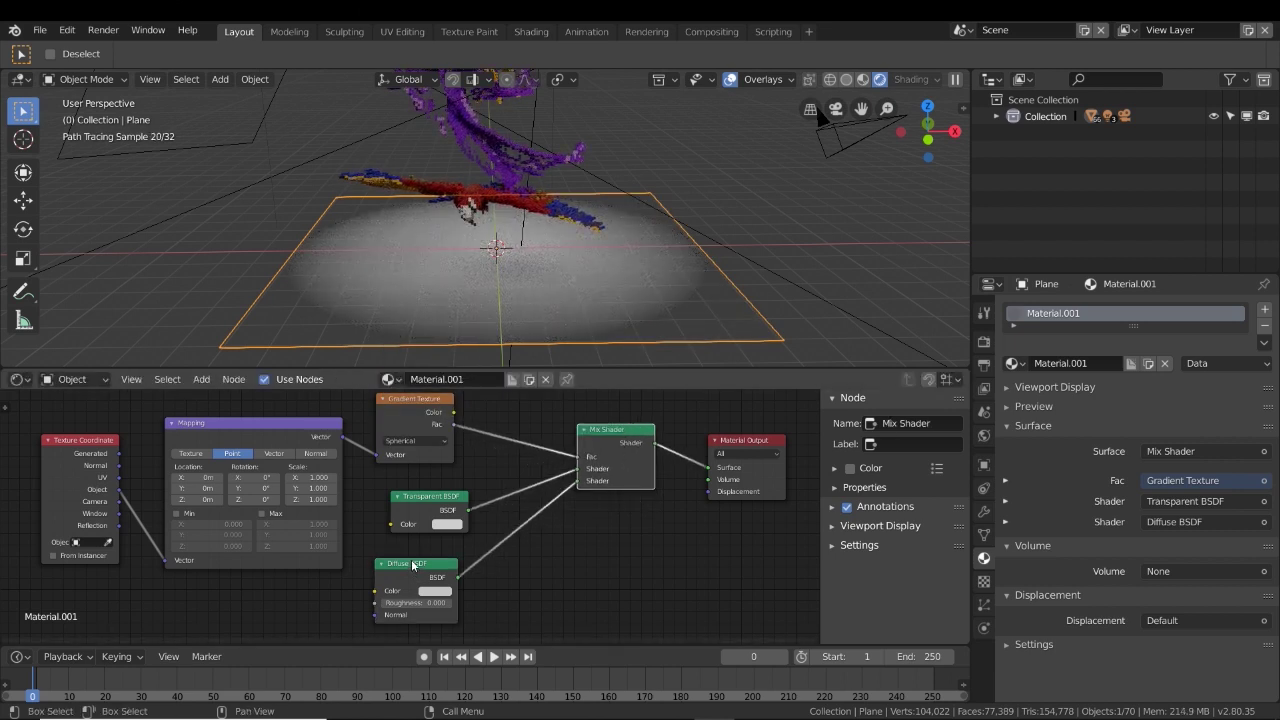
left_click_drag(417, 592, 432, 582)
Try a blue color on the Diffuse BSDF and return it to light grey.
left_click(447, 582)
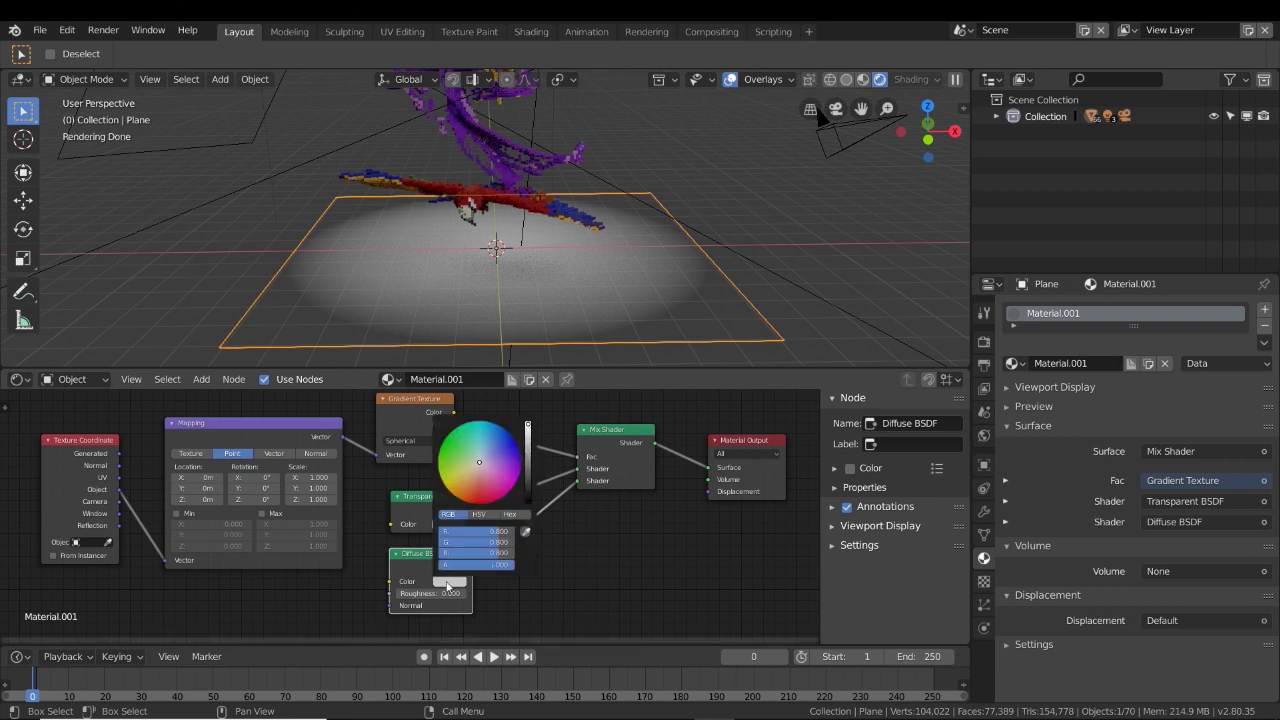
left_click(498, 448)
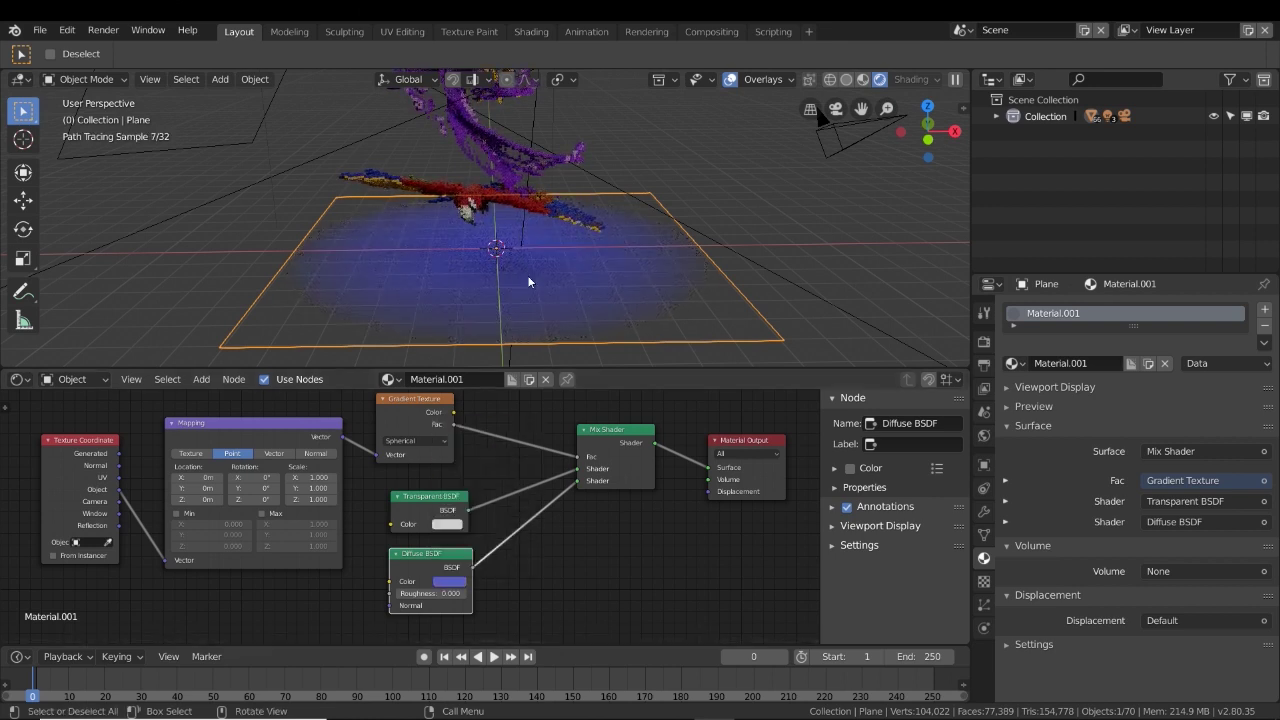
scroll(527, 275, "up", 2)
scroll(516, 307, "down", 2)
left_click(449, 581)
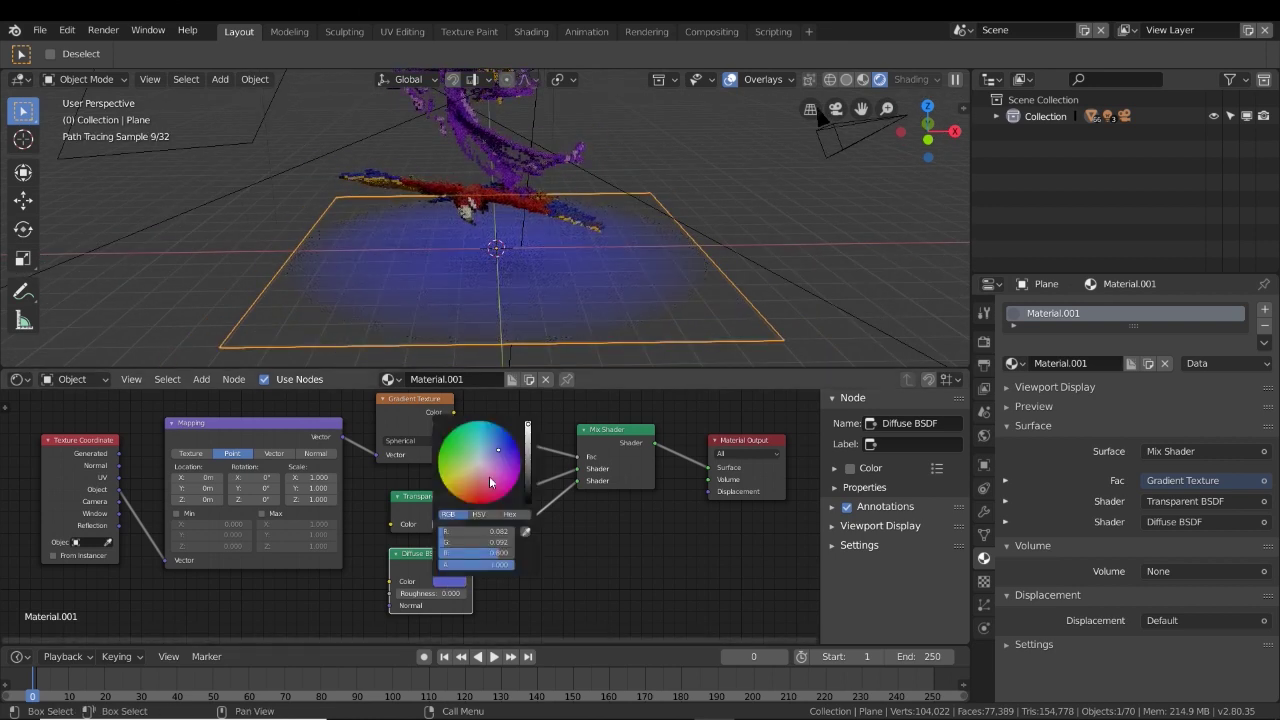
left_click_drag(478, 542, 514, 553)
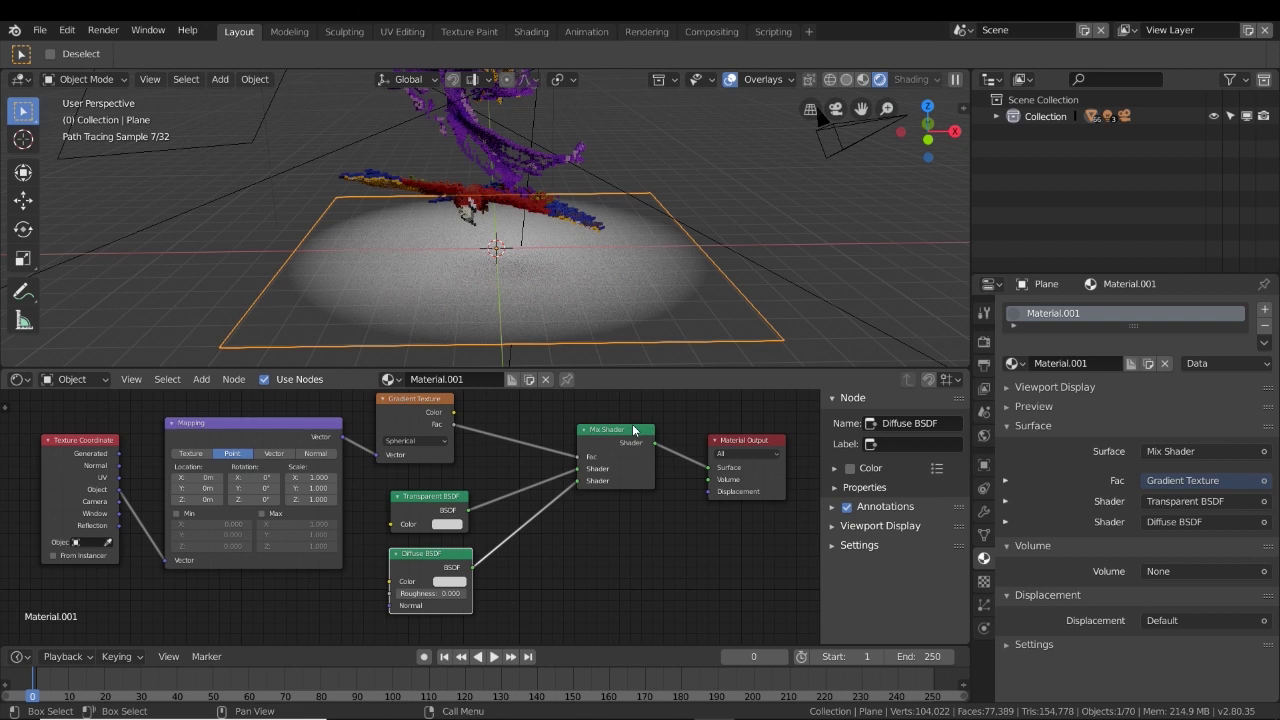
Space out the end nodes, duplicate the Mix Shader and insert the copy into the link from the Diffuse BSDF.
left_click_drag(633, 430, 661, 420)
middle_click_drag(618, 559, 608, 544)
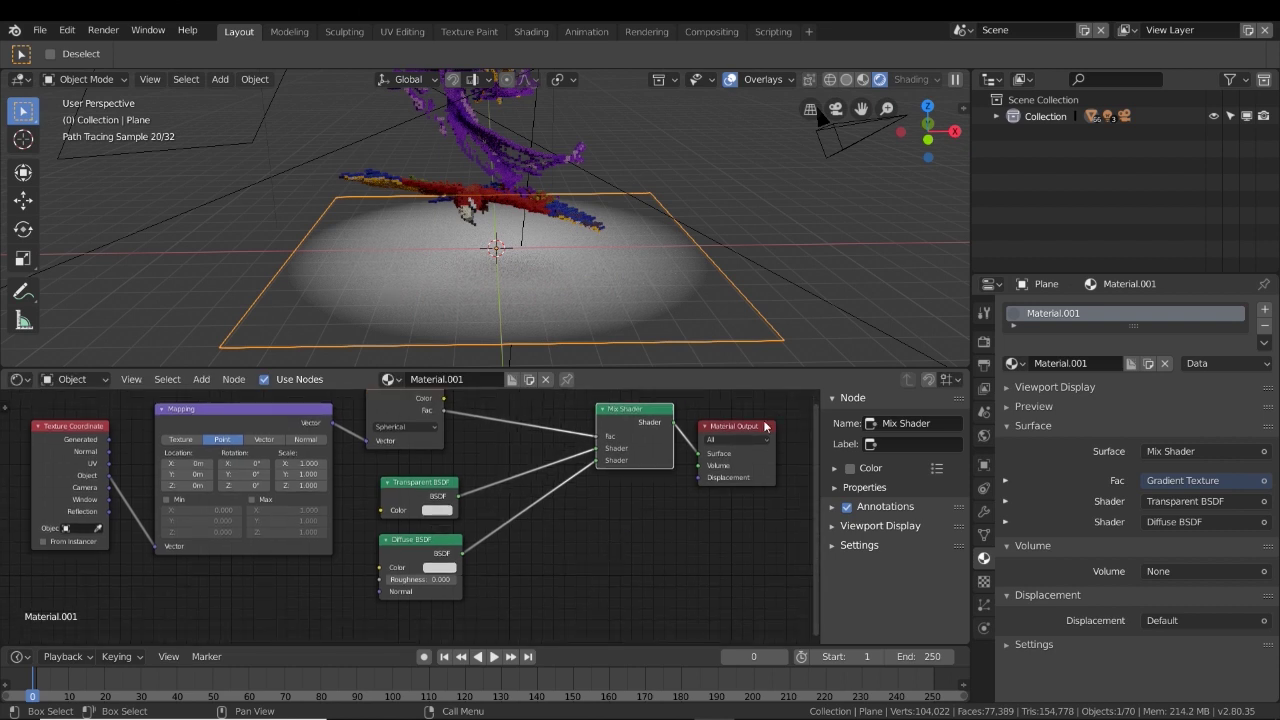
left_click_drag(765, 427, 782, 413)
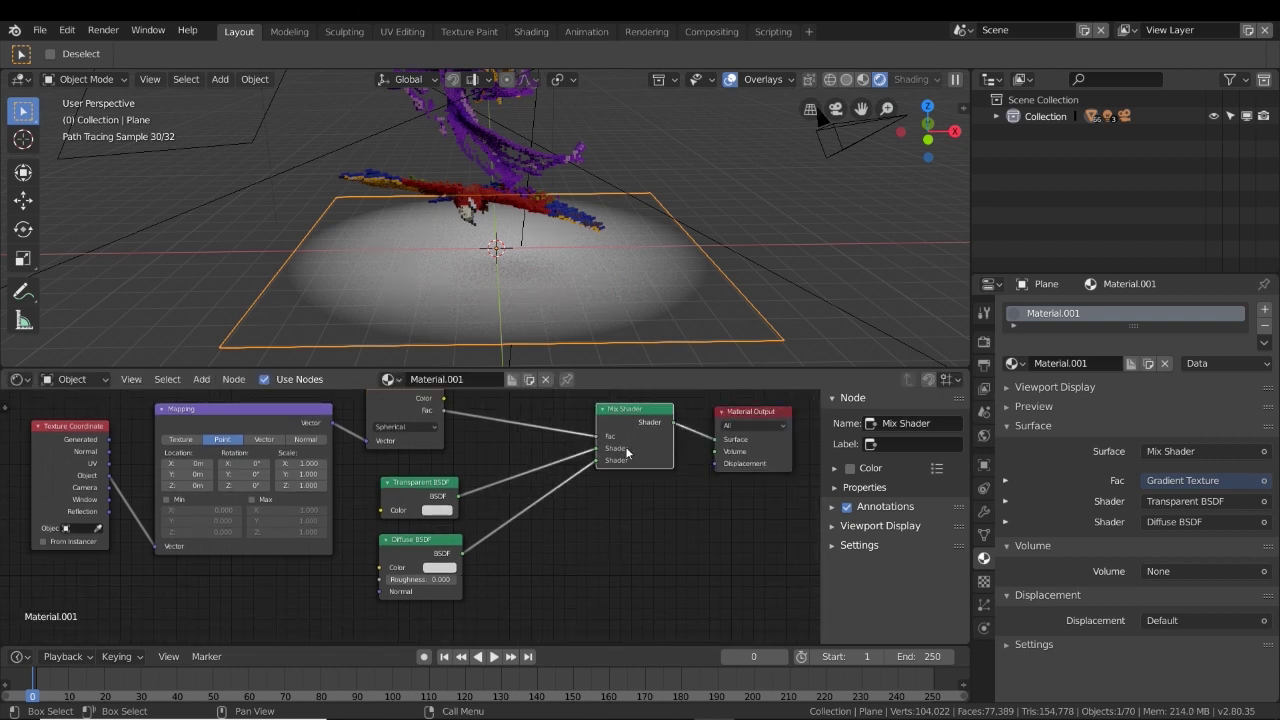
key("shift+d")
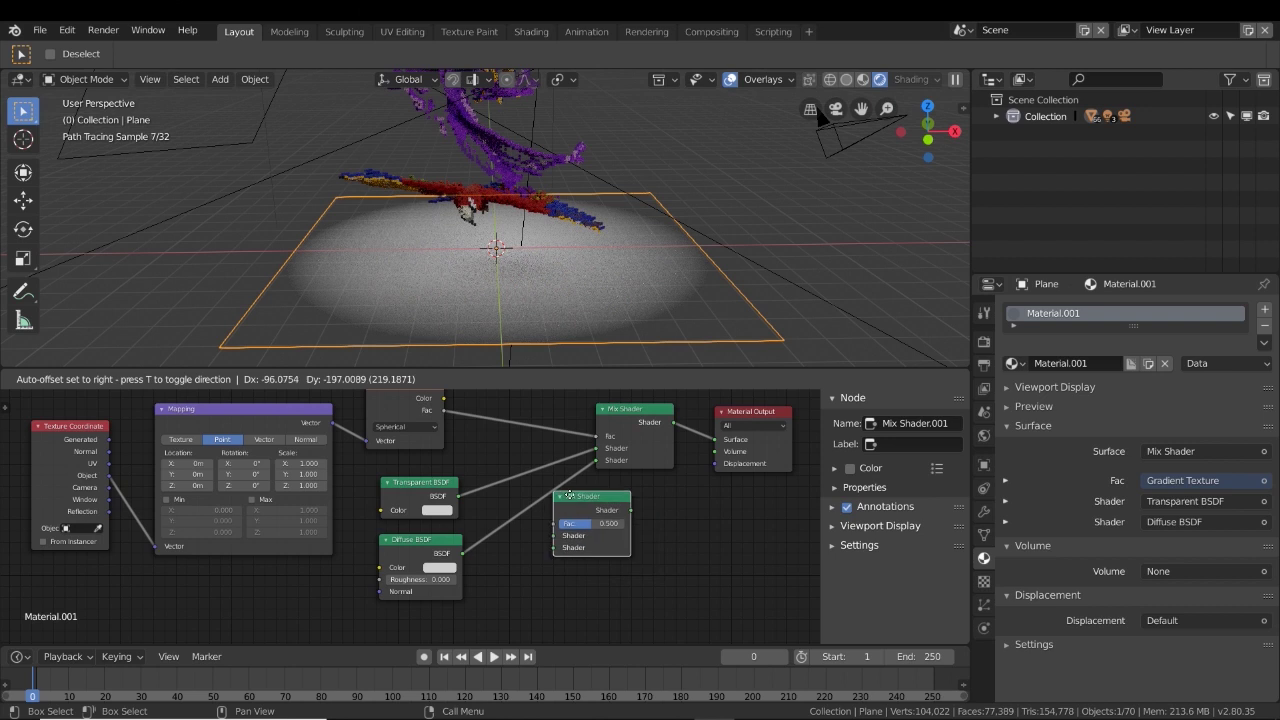
left_click(581, 490)
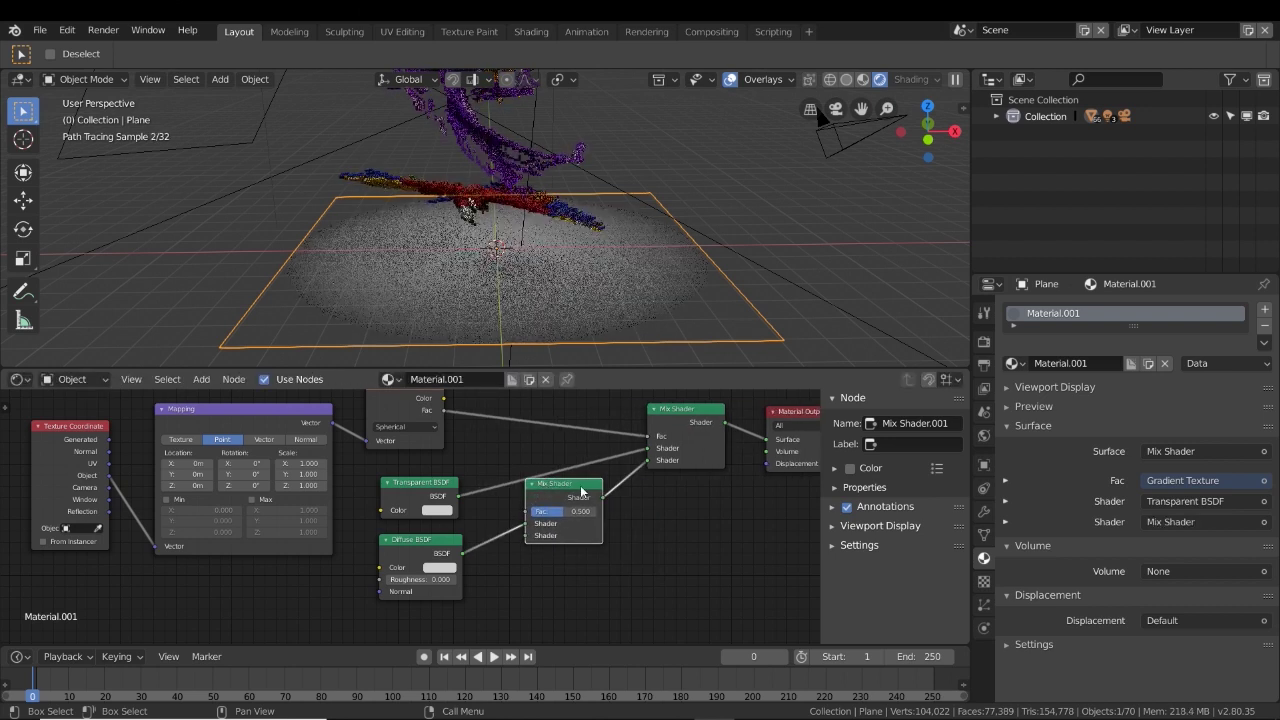
left_click_drag(581, 489, 613, 487)
middle_click_drag(545, 559, 541, 533)
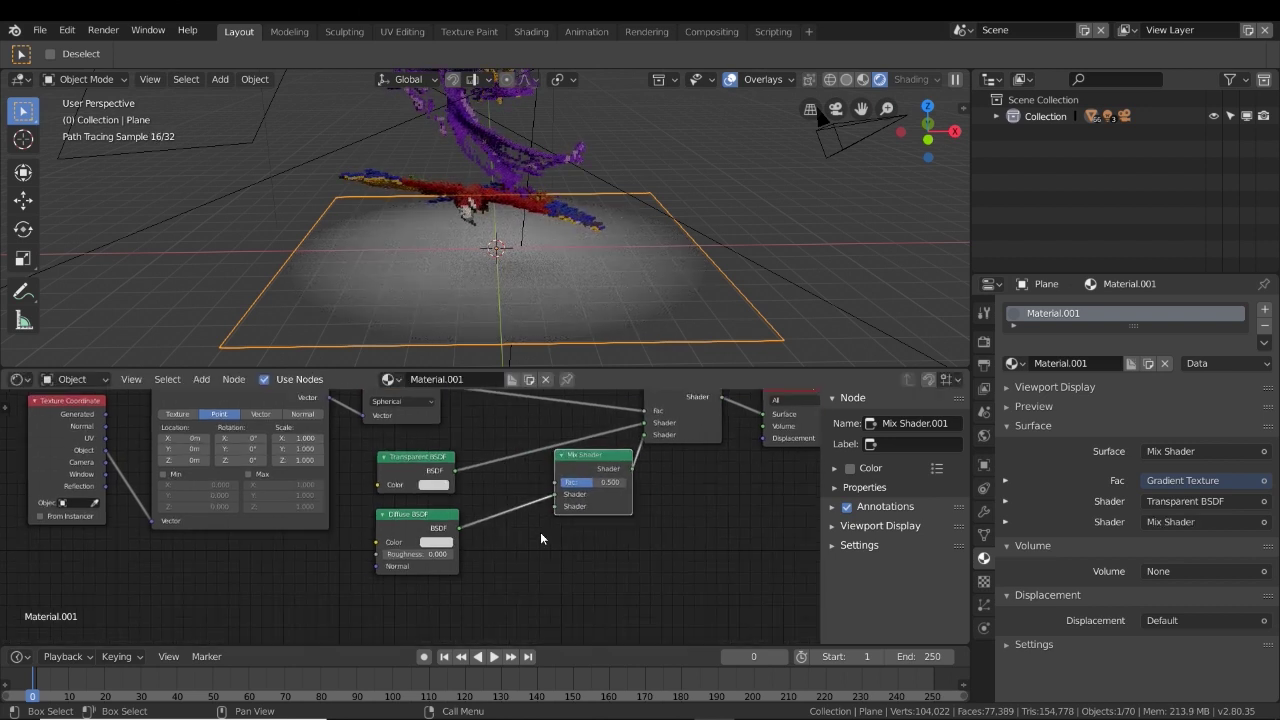
Add a Glossy BSDF node below the duplicated Mix Shader.
key("shift+a")
mouse_move(542, 548)
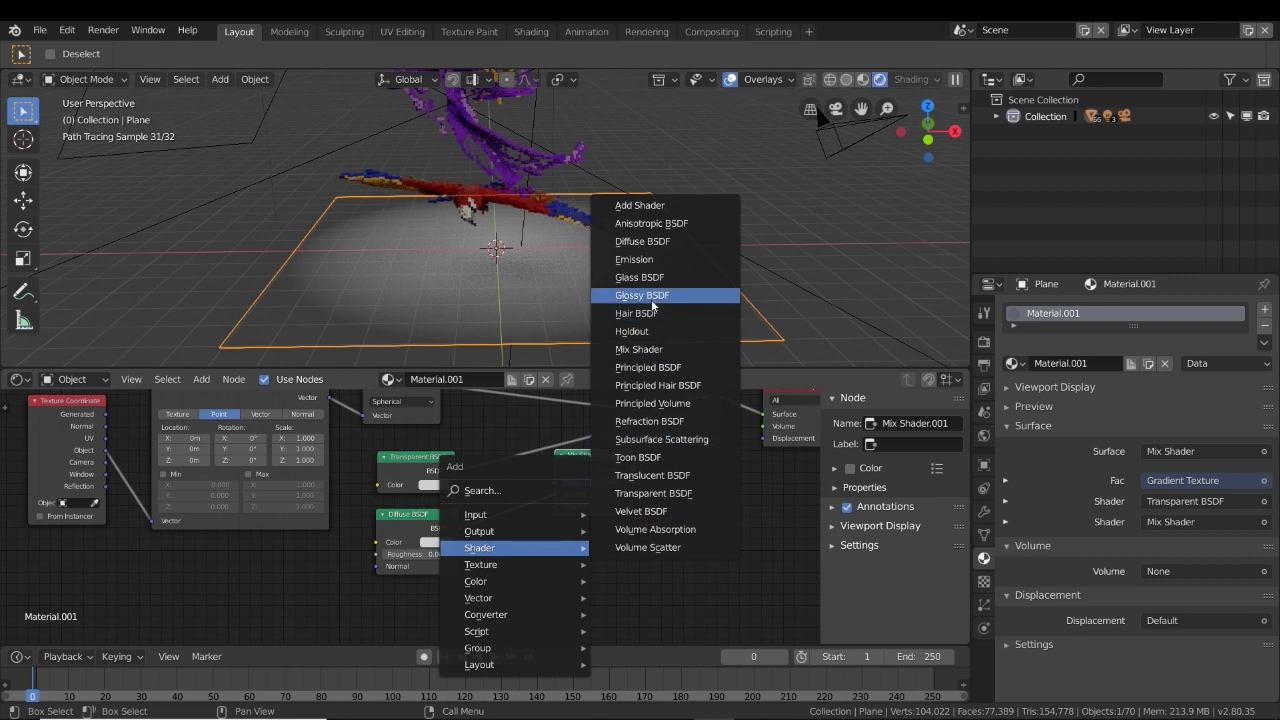
left_click(651, 296)
left_click(540, 557)
middle_click_drag(540, 557, 538, 537)
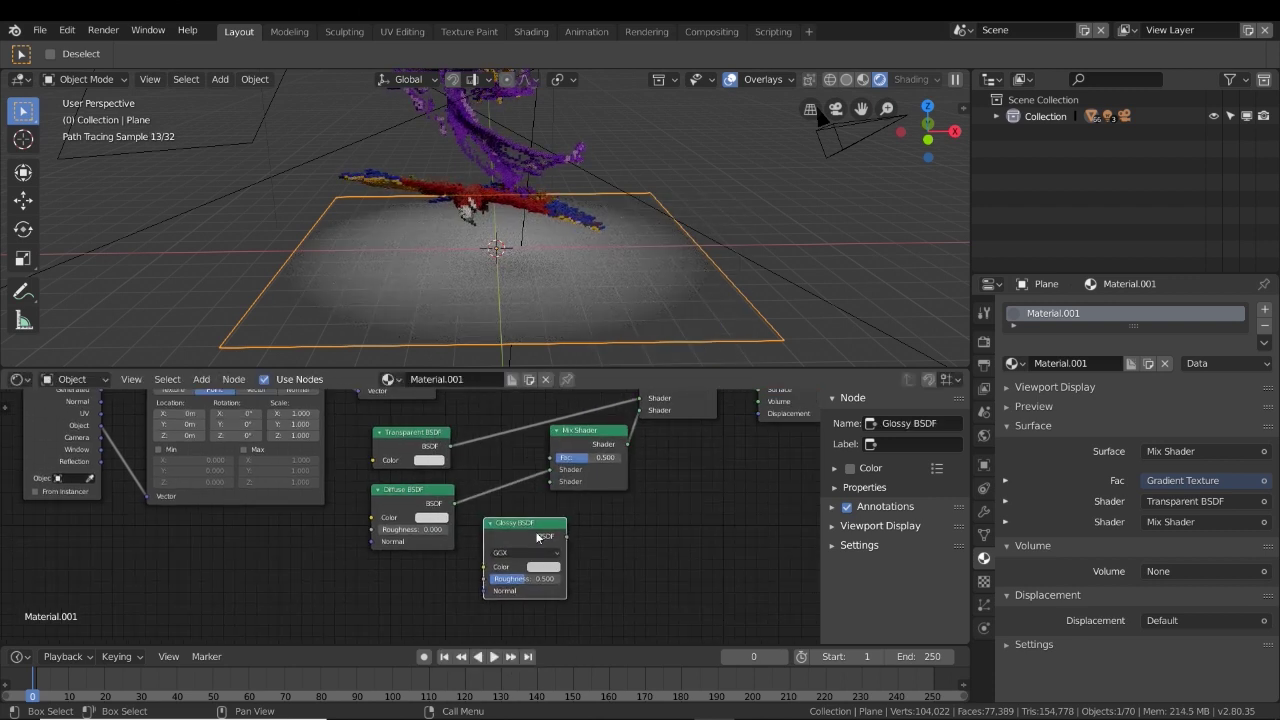
Connect the Glossy BSDF to the free Shader input of the duplicated Mix Shader and place it below the Diffuse BSDF.
left_click_drag(566, 537, 550, 482)
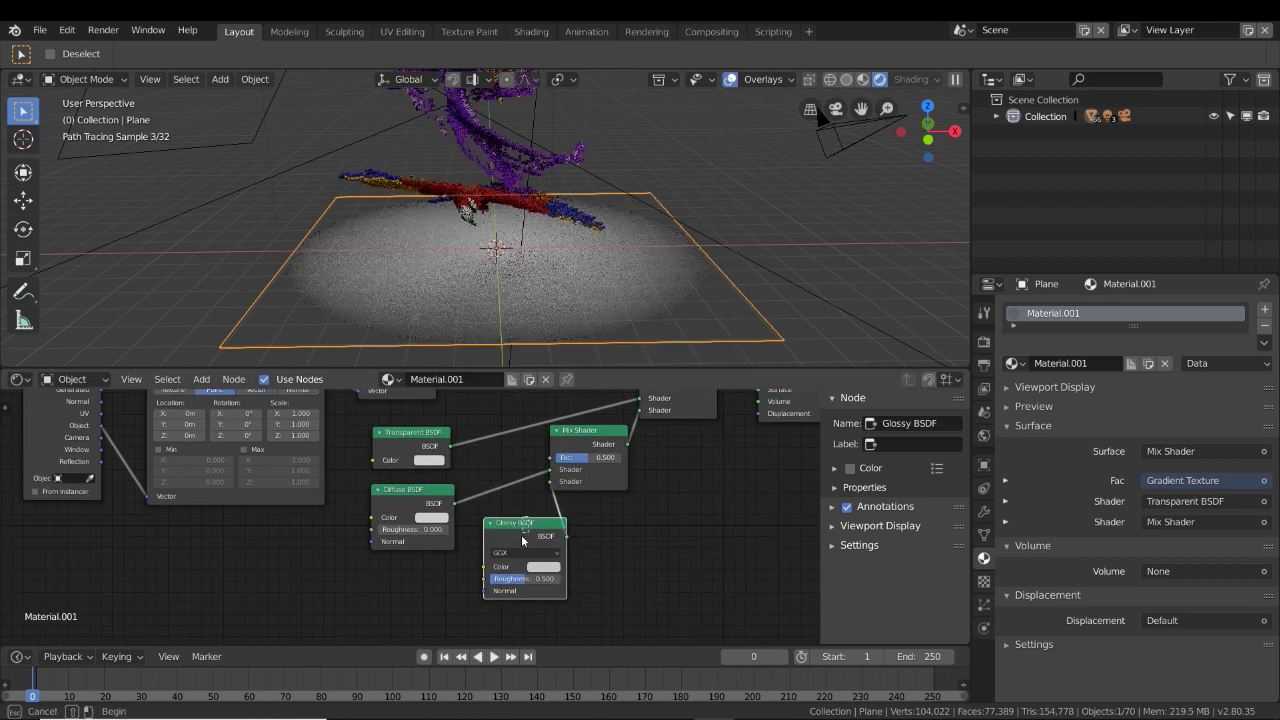
left_click_drag(510, 533, 444, 558)
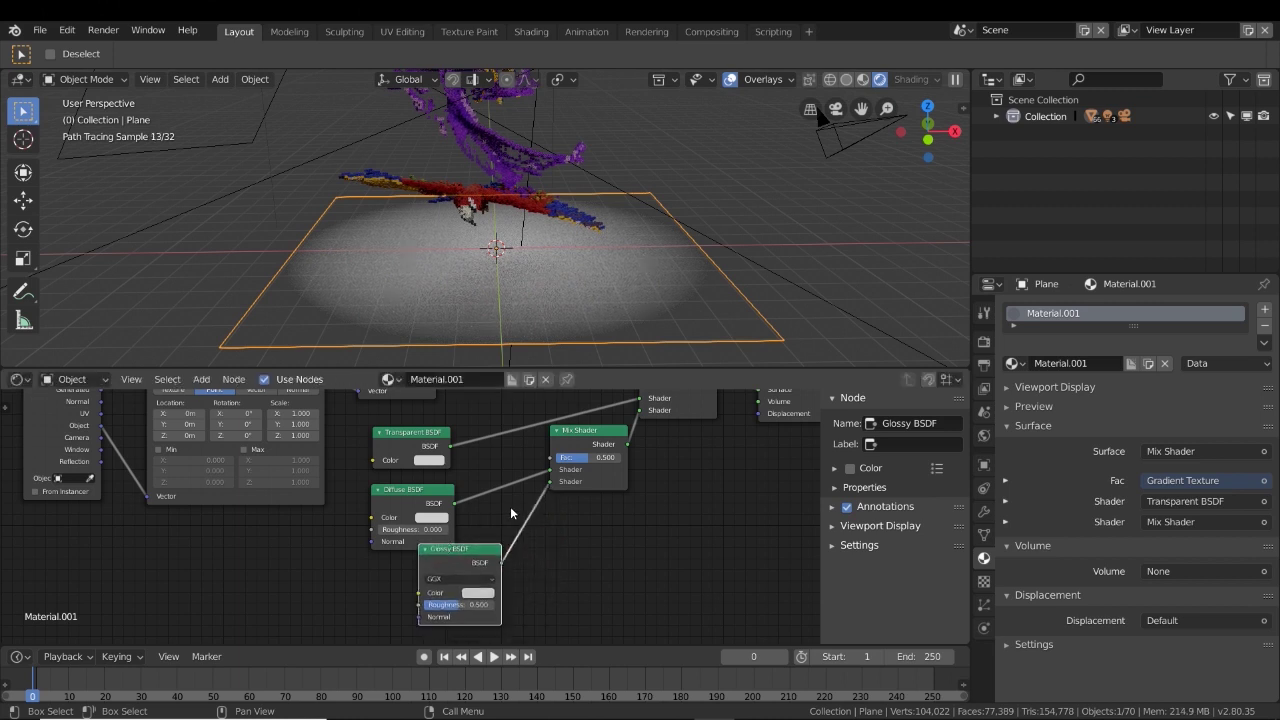
scroll(510, 506, "down", 2)
left_click_drag(525, 467, 534, 484)
Tidy the node layout by raising the Gradient Texture and stacking the Transparent, Diffuse, Glossy and duplicated Mix Shader nodes beneath it.
left_click_drag(409, 501, 458, 444)
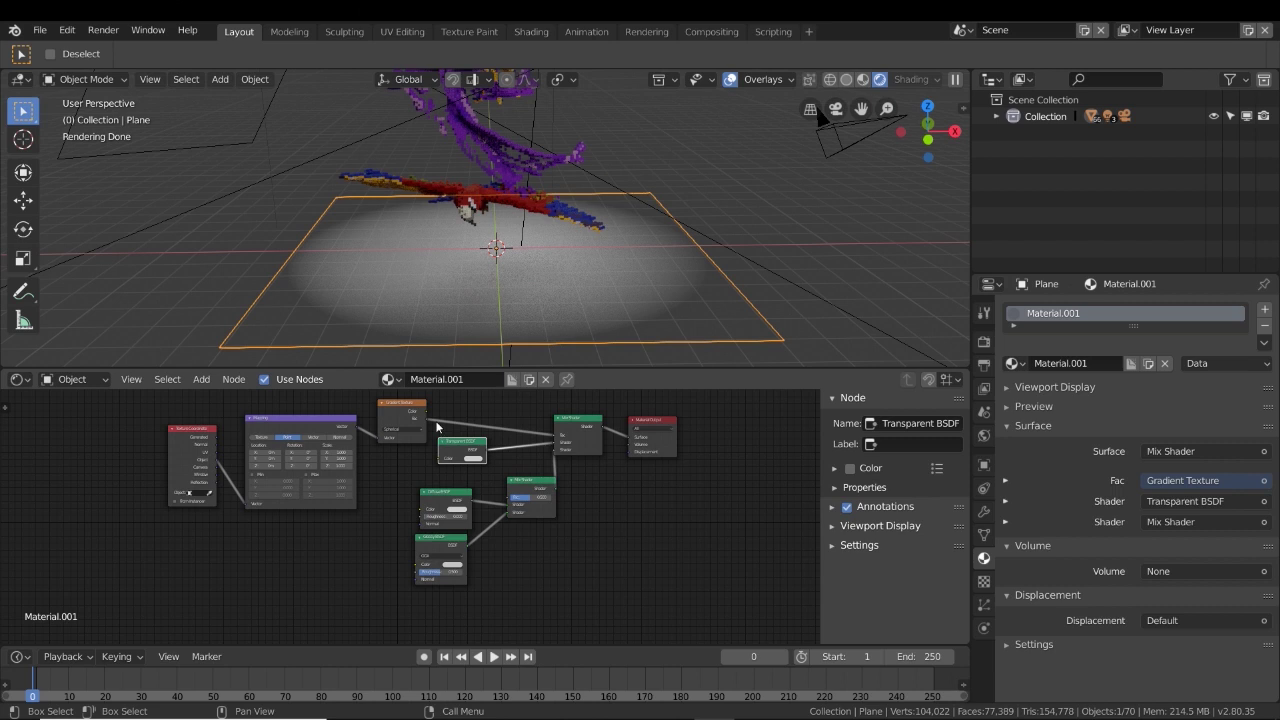
scroll(445, 428, "down", 1)
middle_click_drag(450, 433, 422, 493)
left_click_drag(384, 473, 419, 430)
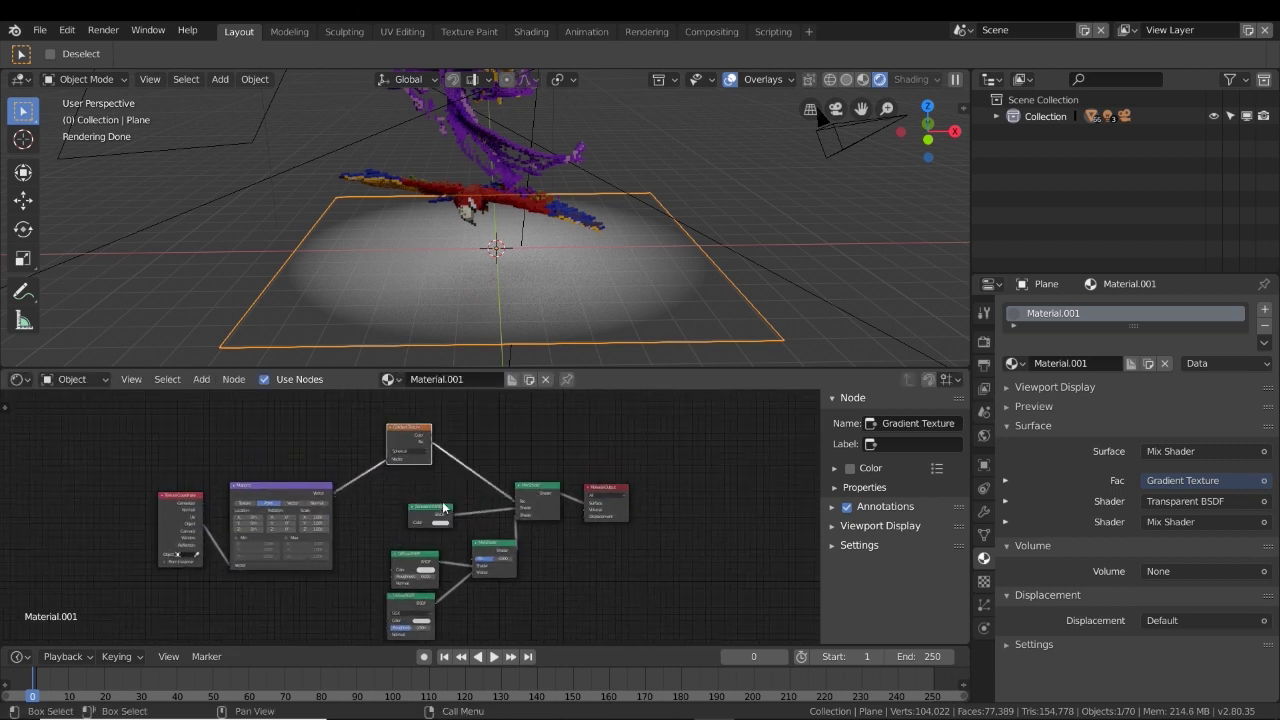
left_click_drag(420, 507, 400, 478)
left_click_drag(502, 546, 487, 527)
left_click_drag(420, 554, 415, 522)
left_click_drag(415, 595, 413, 565)
scroll(552, 551, "up", 4)
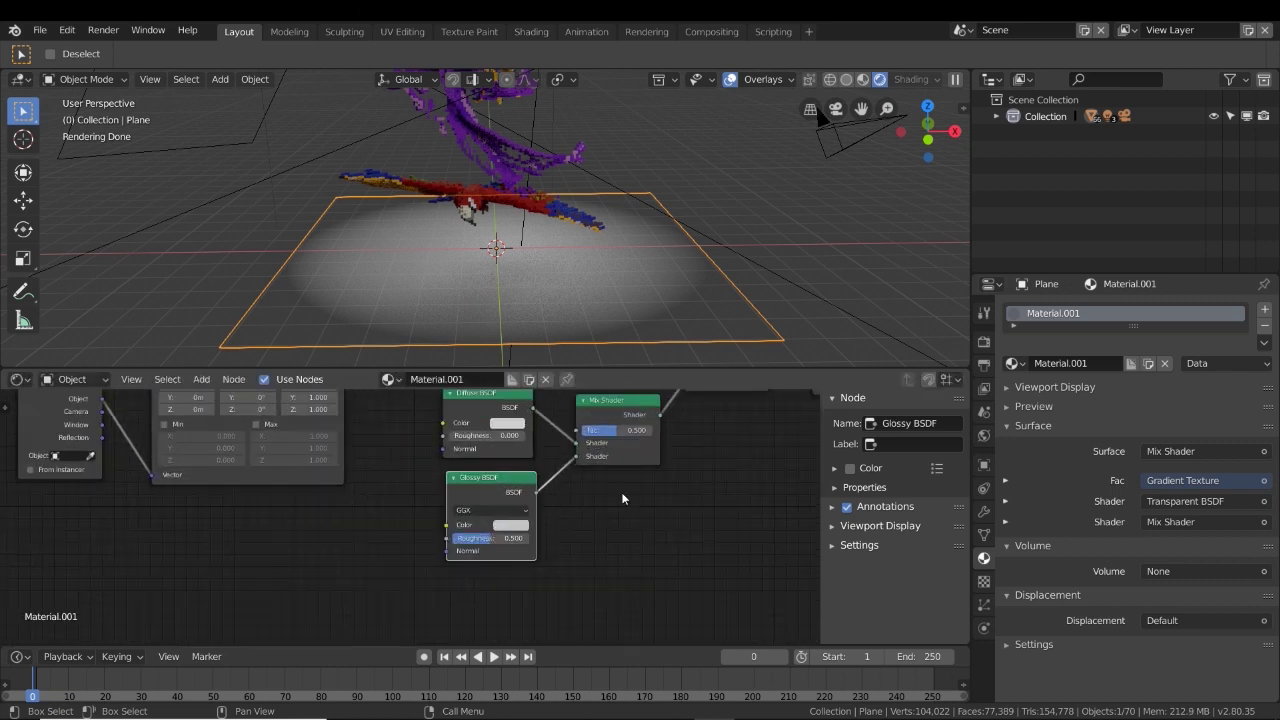
Set the Glossy BSDF roughness to 0.059 and the diffuse-glossy Mix Shader factor to 0.769, checking the reflections on the plane.
scroll(552, 551, "up", 1)
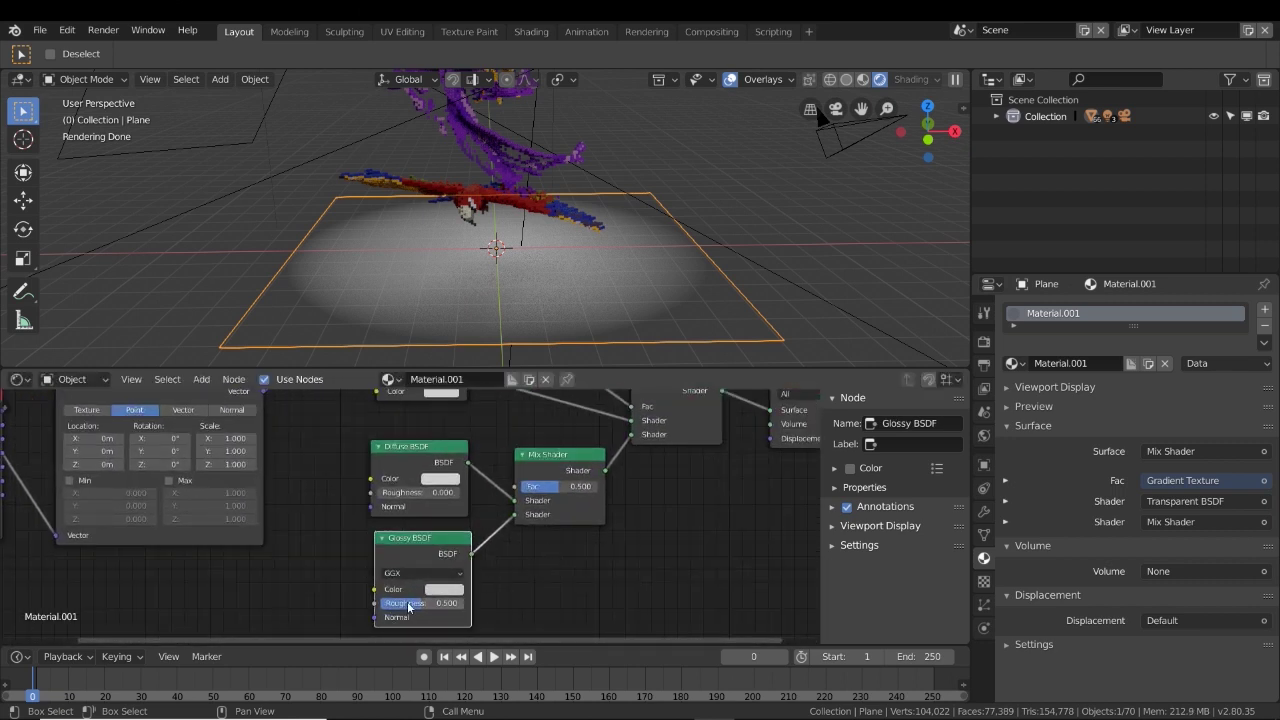
left_click_drag(405, 603, 370, 603)
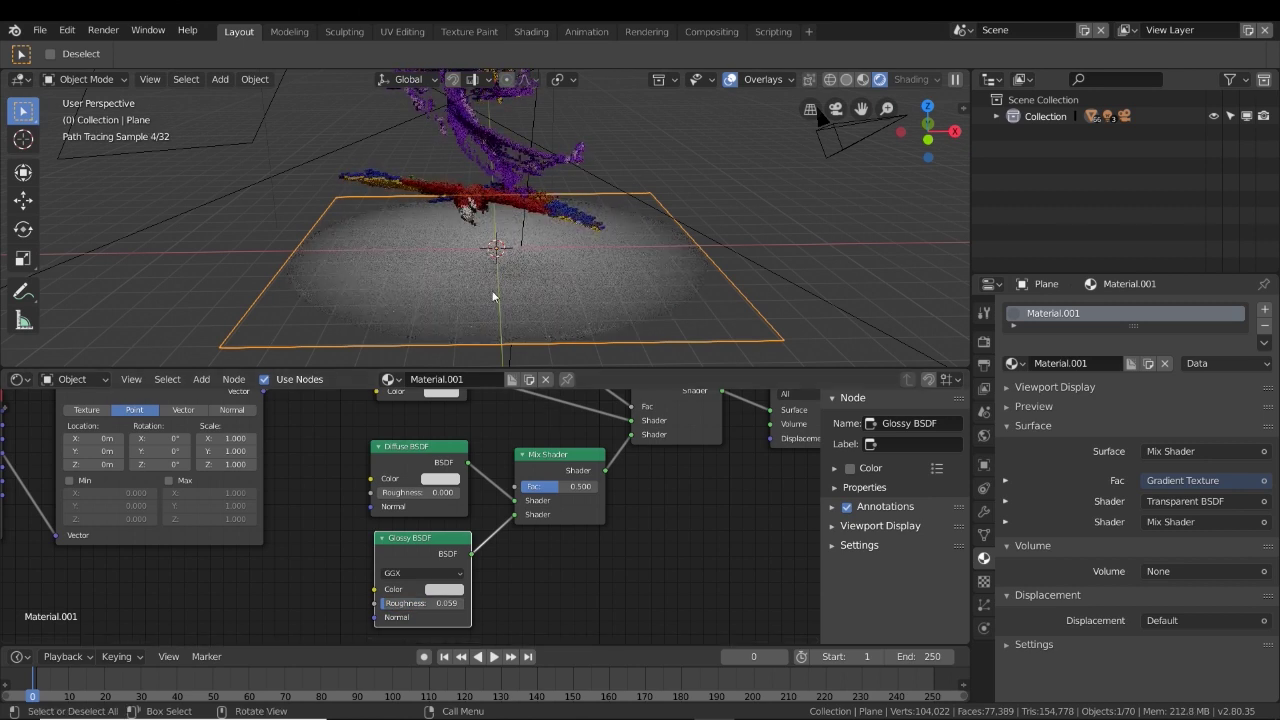
left_click_drag(572, 488, 584, 491)
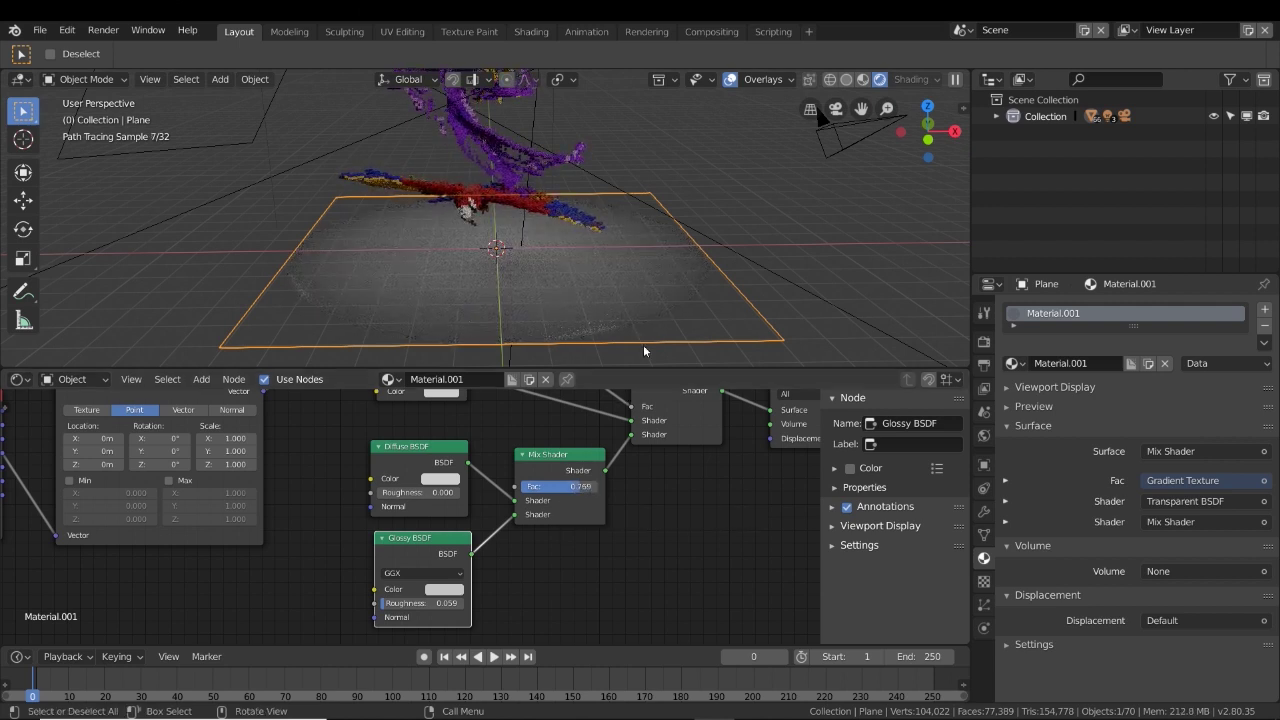
middle_click_drag(665, 312, 652, 344)
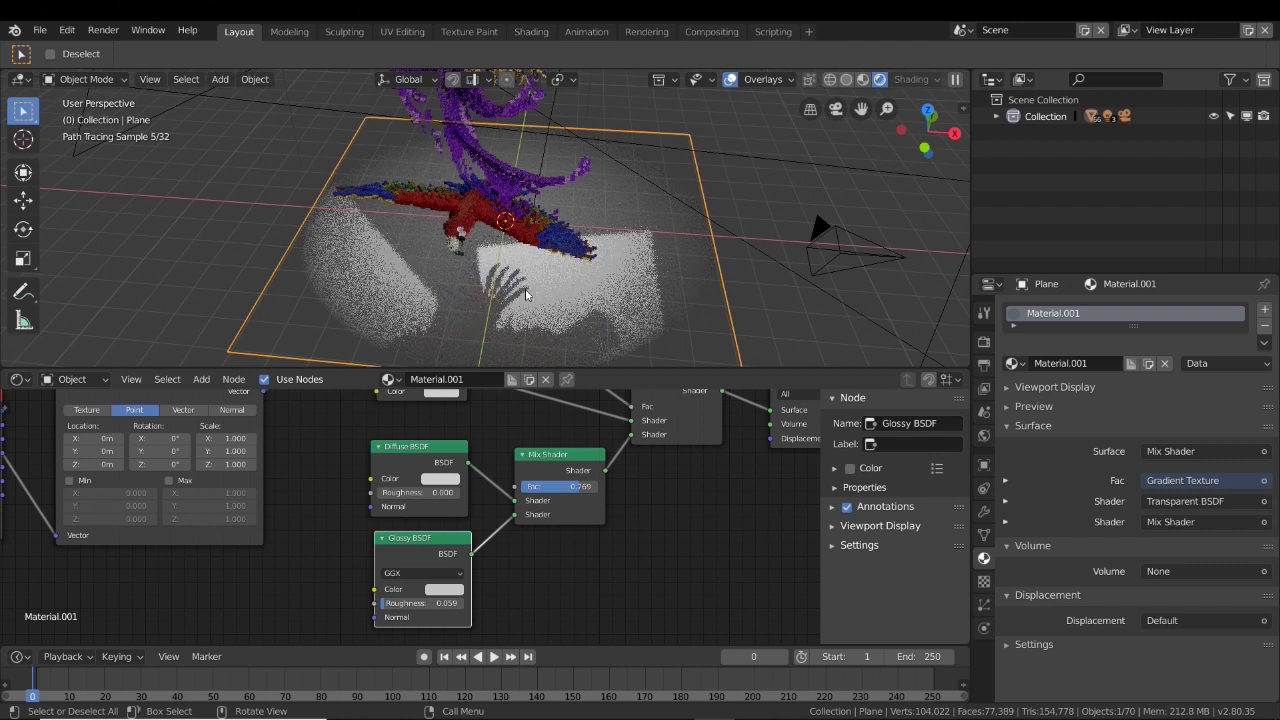
middle_click_drag(537, 289, 606, 294)
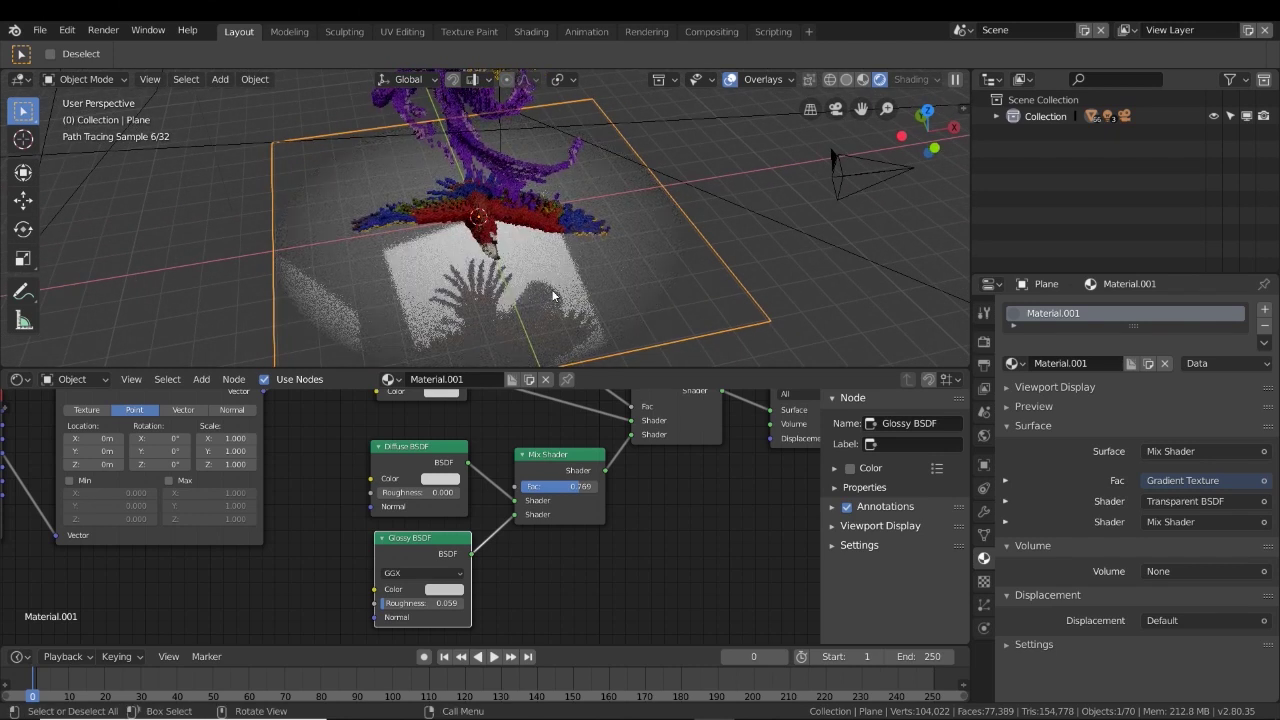
middle_click_drag(551, 289, 530, 238)
Raise the floor plane along the Z axis by a little over 1 m, closer to the lowest parrot.
key("g")
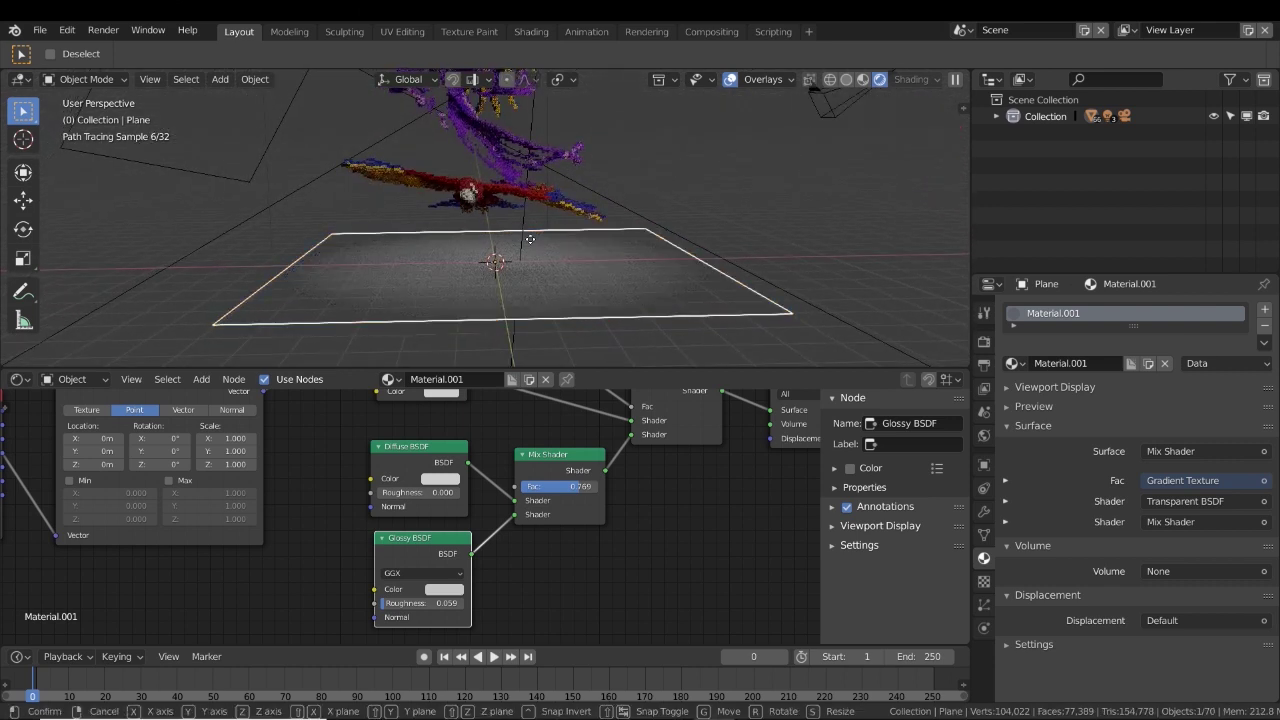
key("z")
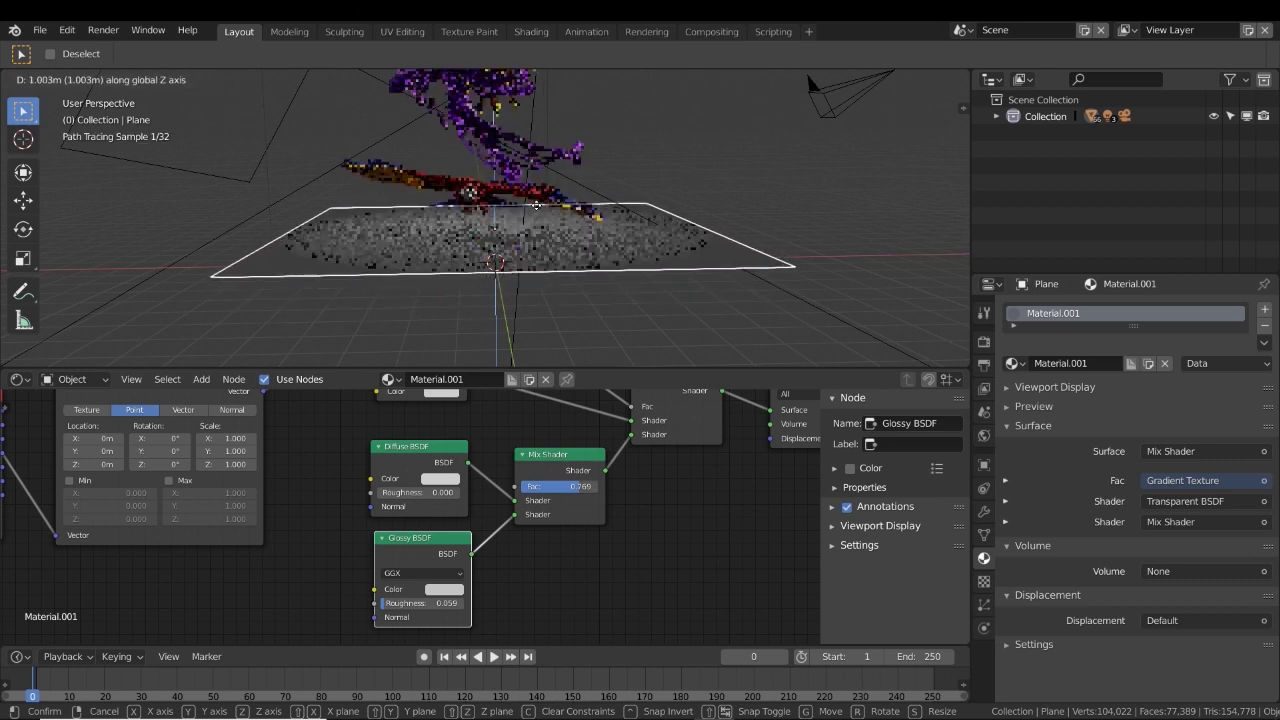
left_click(585, 272)
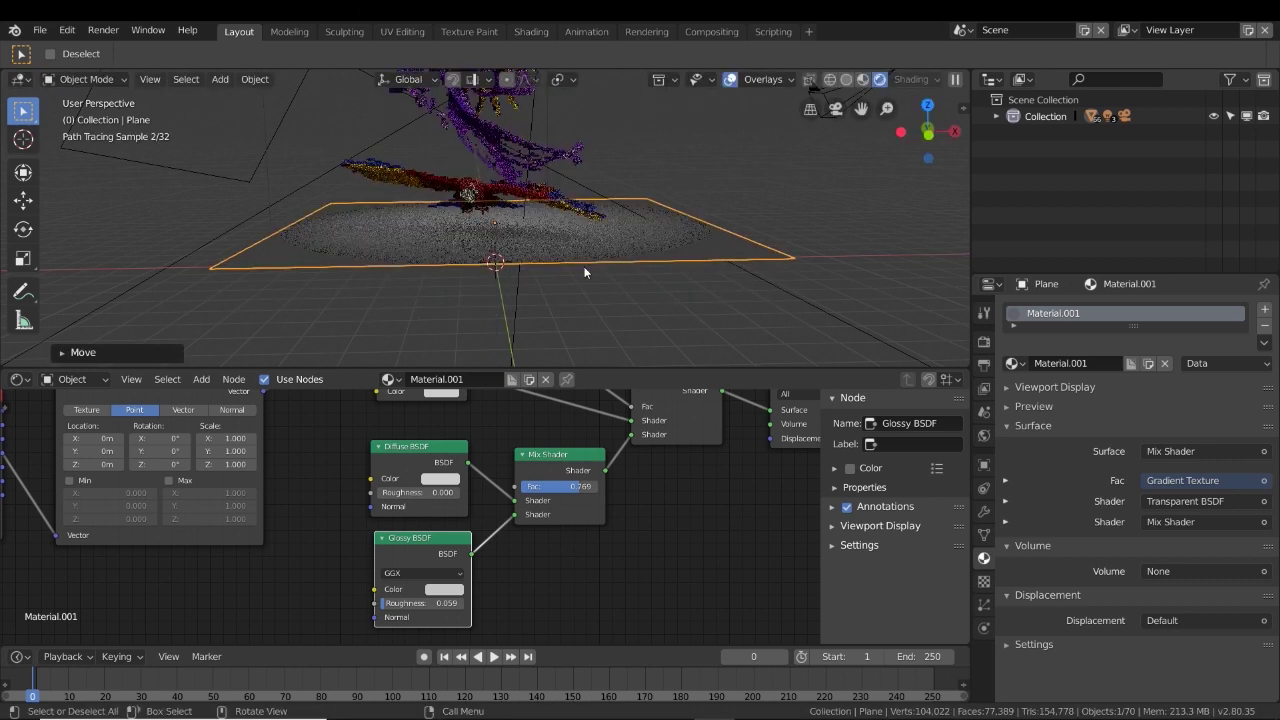
scroll(582, 273, "up", 3)
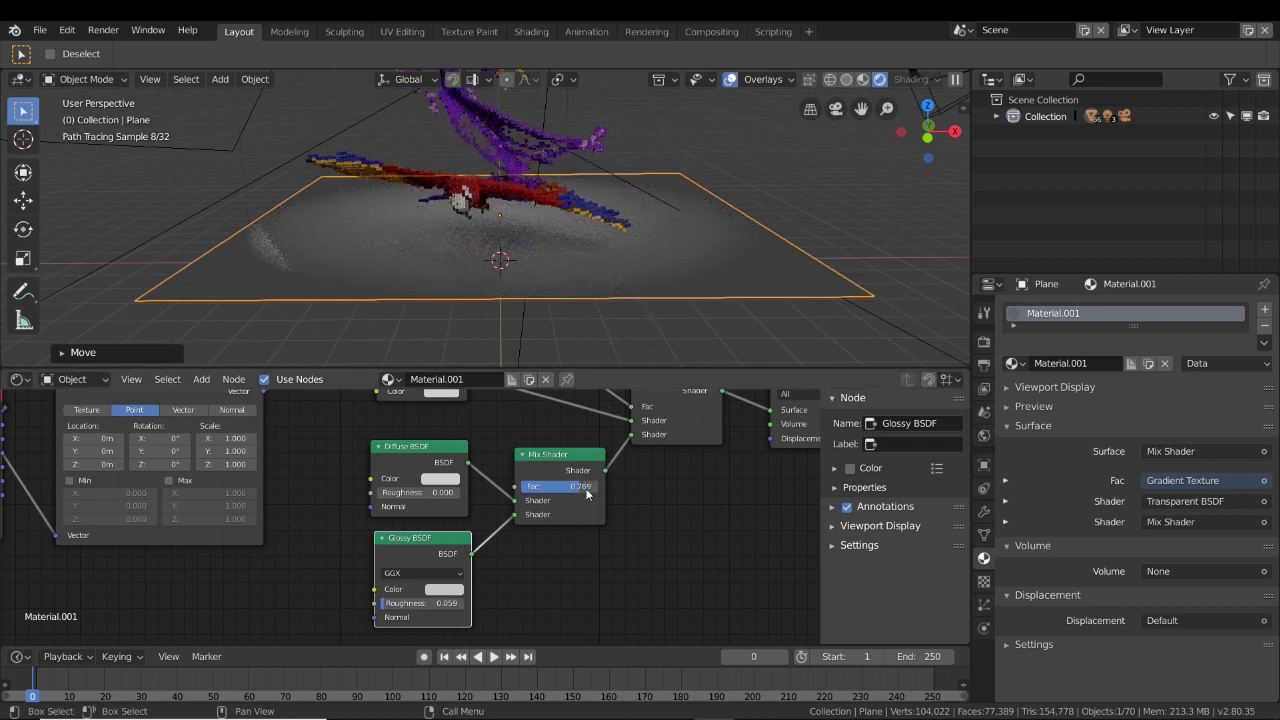
Give the Diffuse BSDF a very pale cyan tint and set the diffuse-glossy Mix Shader factor to 0.753.
middle_click_drag(511, 482, 494, 581)
left_click(422, 577)
mouse_move(457, 441)
left_mouse_down()
mouse_move(436, 428)
mouse_move(454, 434)
left_mouse_up()
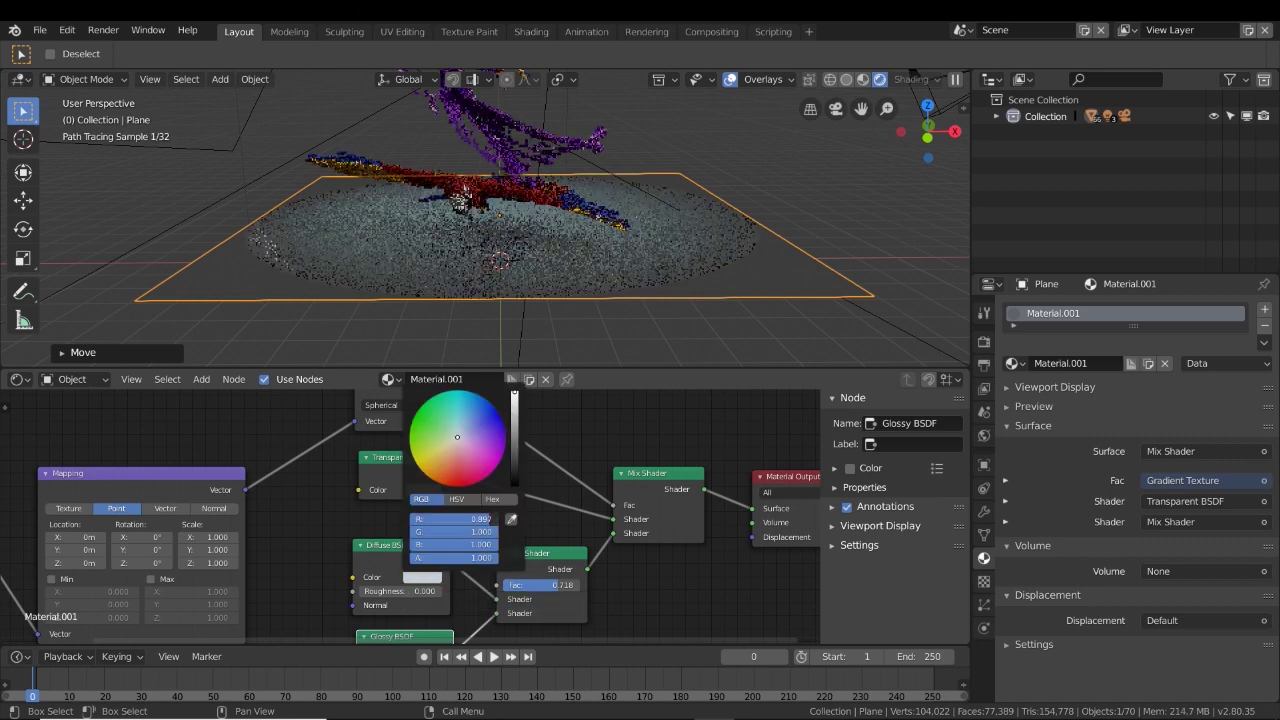
left_click_drag(553, 585, 556, 585)
middle_click_drag(552, 330, 554, 360)
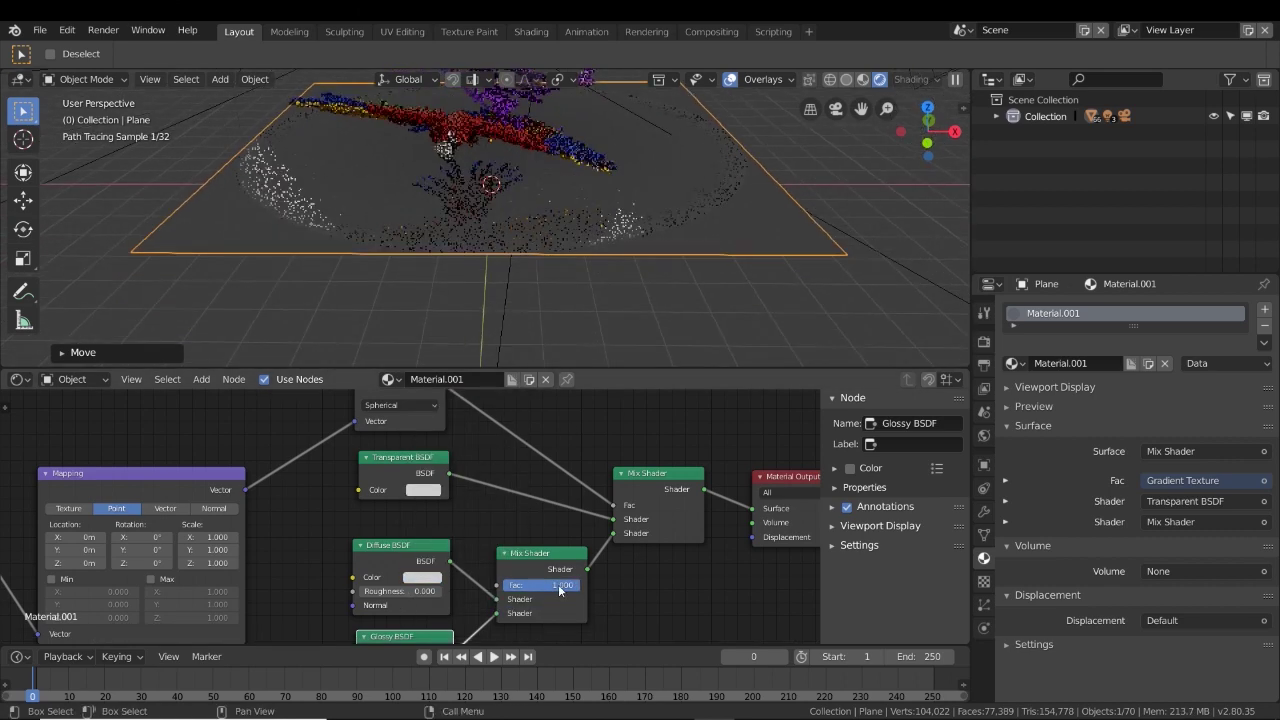
middle_click_drag(551, 304, 614, 330)
Move the Mapping and Texture Coordinate nodes closer to the Gradient Texture and check the whole model above the plane.
scroll(497, 523, "down", 1)
middle_click_drag(497, 523, 591, 529)
left_click_drag(280, 478, 358, 423)
left_click_drag(72, 494, 154, 437)
scroll(682, 280, "down", 2)
scroll(682, 280, "down", 1)
middle_click_drag(710, 205, 707, 287, "shift")
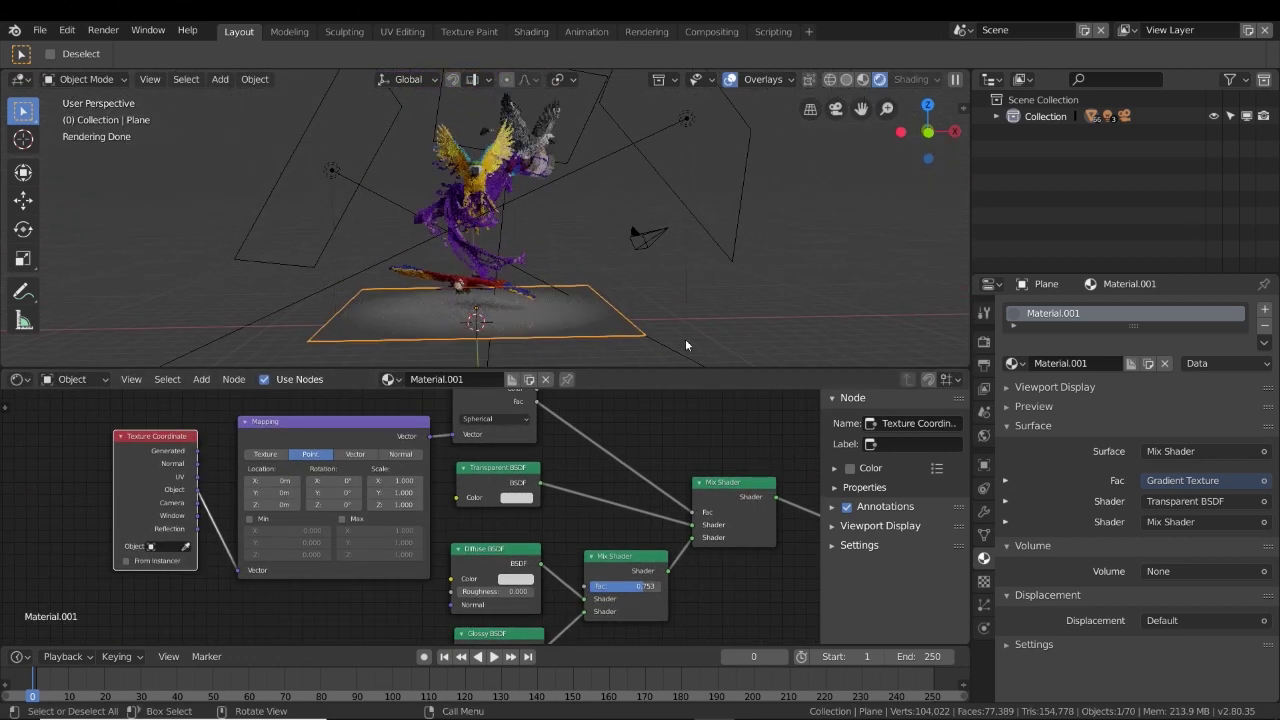
middle_click_drag(685, 345, 534, 330)
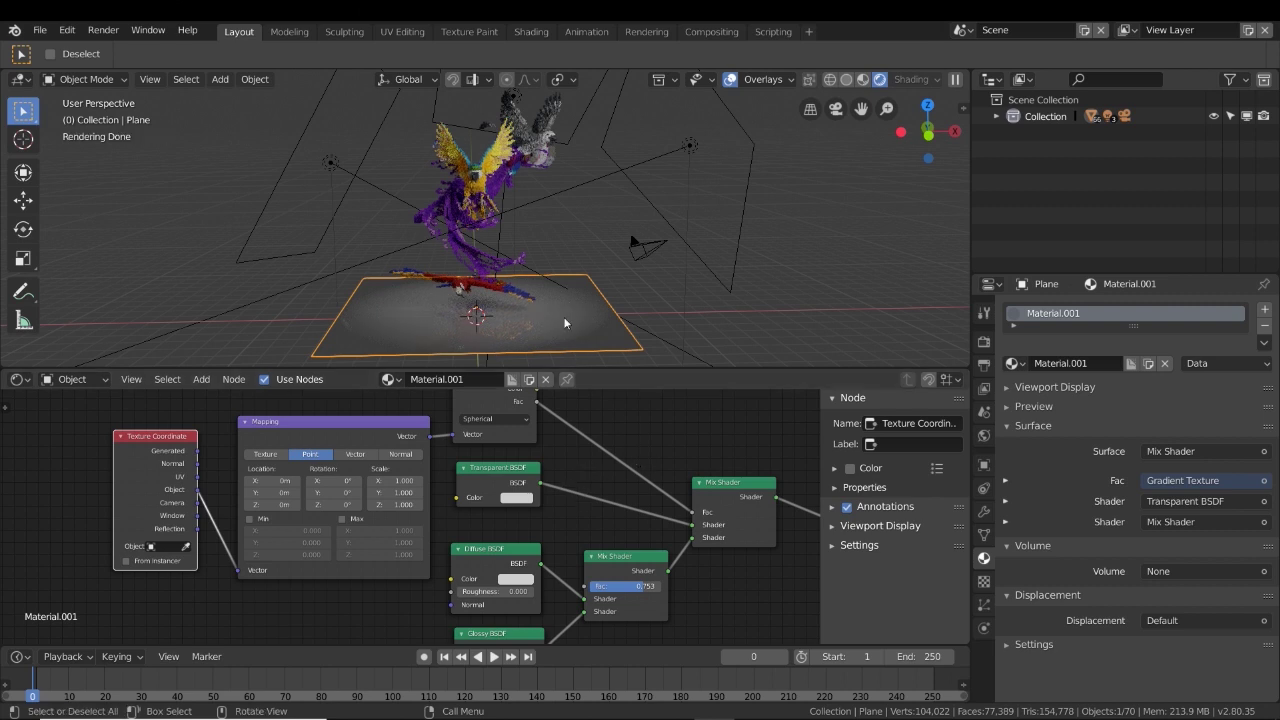
Brighten the World surface color to a neutral grey of about 0.413 per channel.
left_click(984, 437)
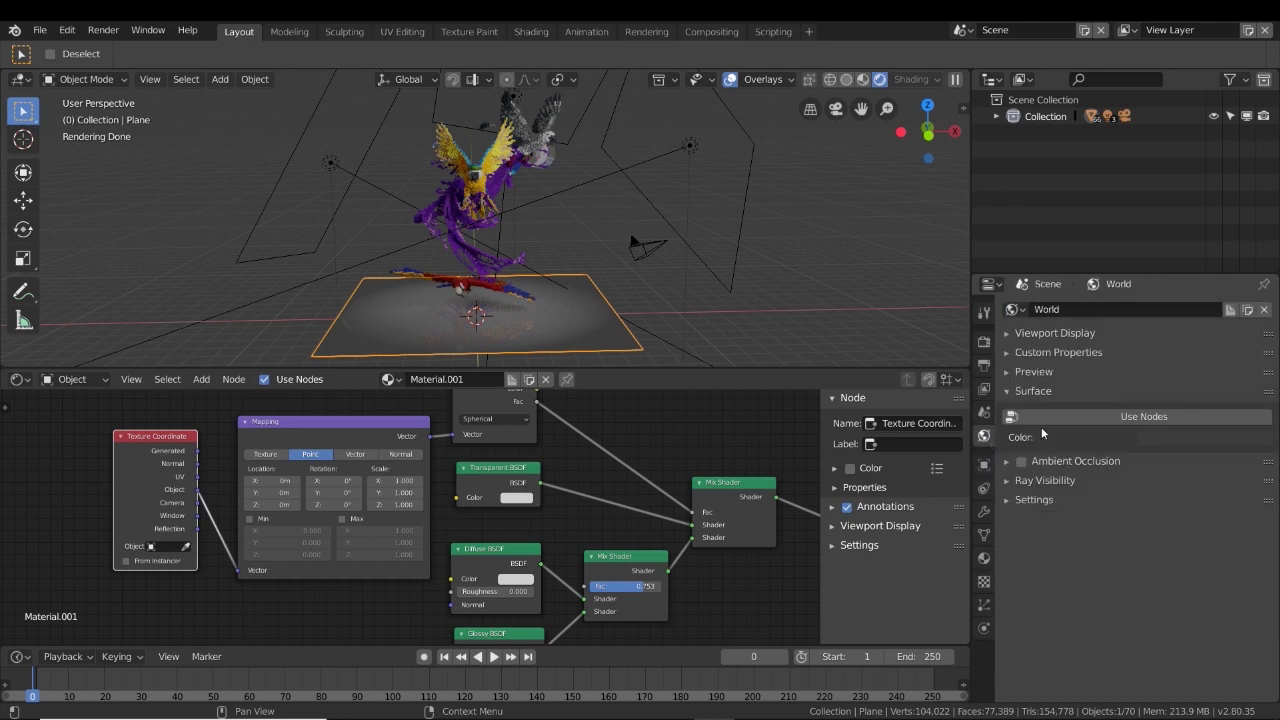
left_click(1150, 439)
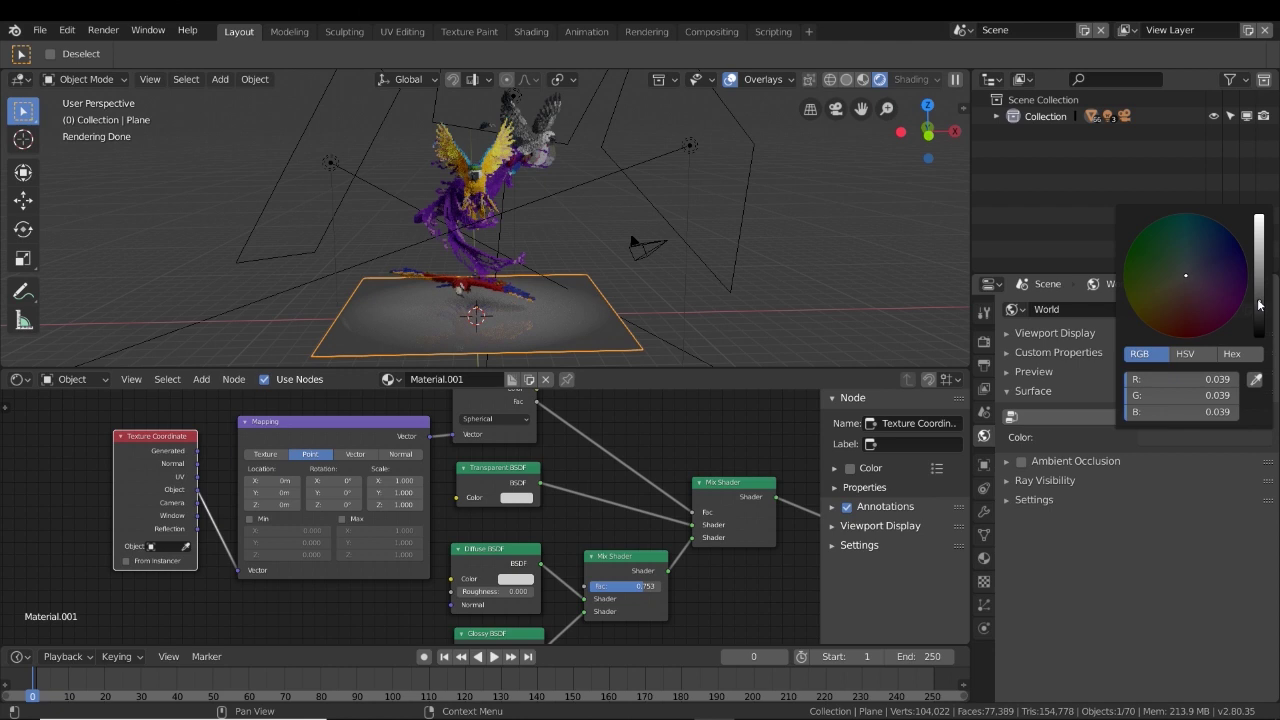
left_click_drag(1259, 305, 1259, 242)
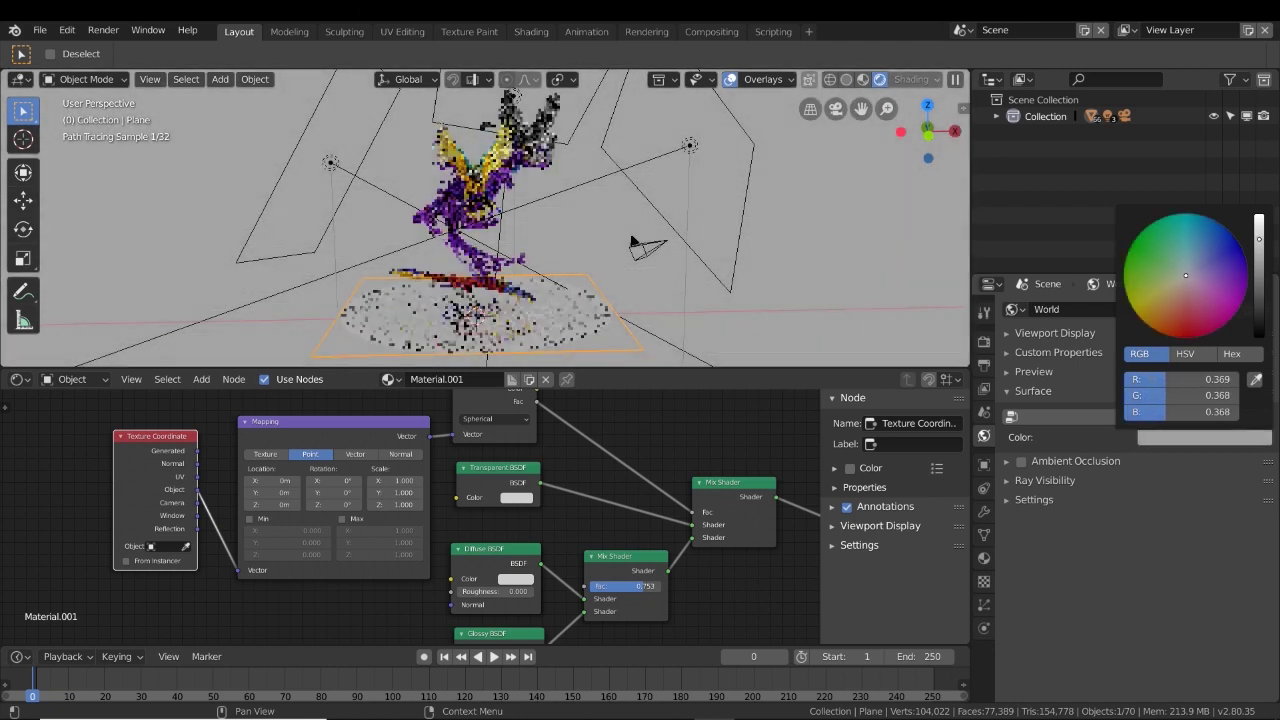
left_click_drag(1259, 239, 1259, 236)
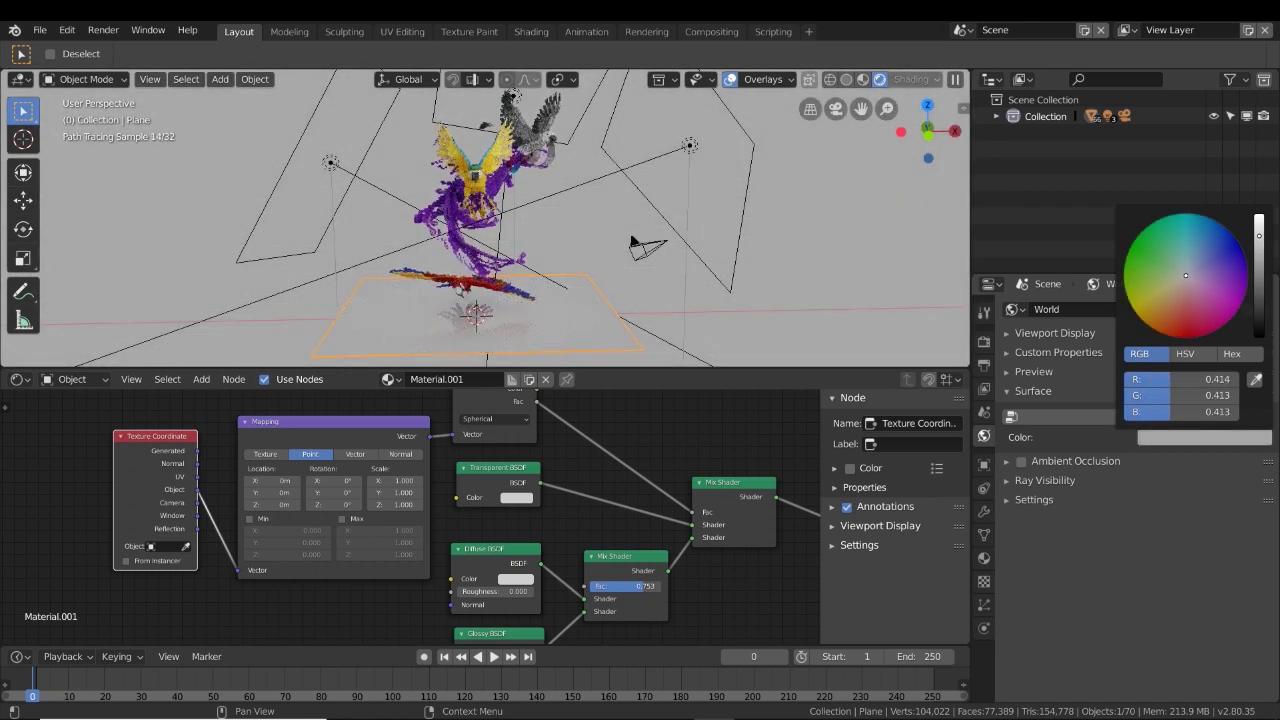
scroll(1185, 275, "up", 1)
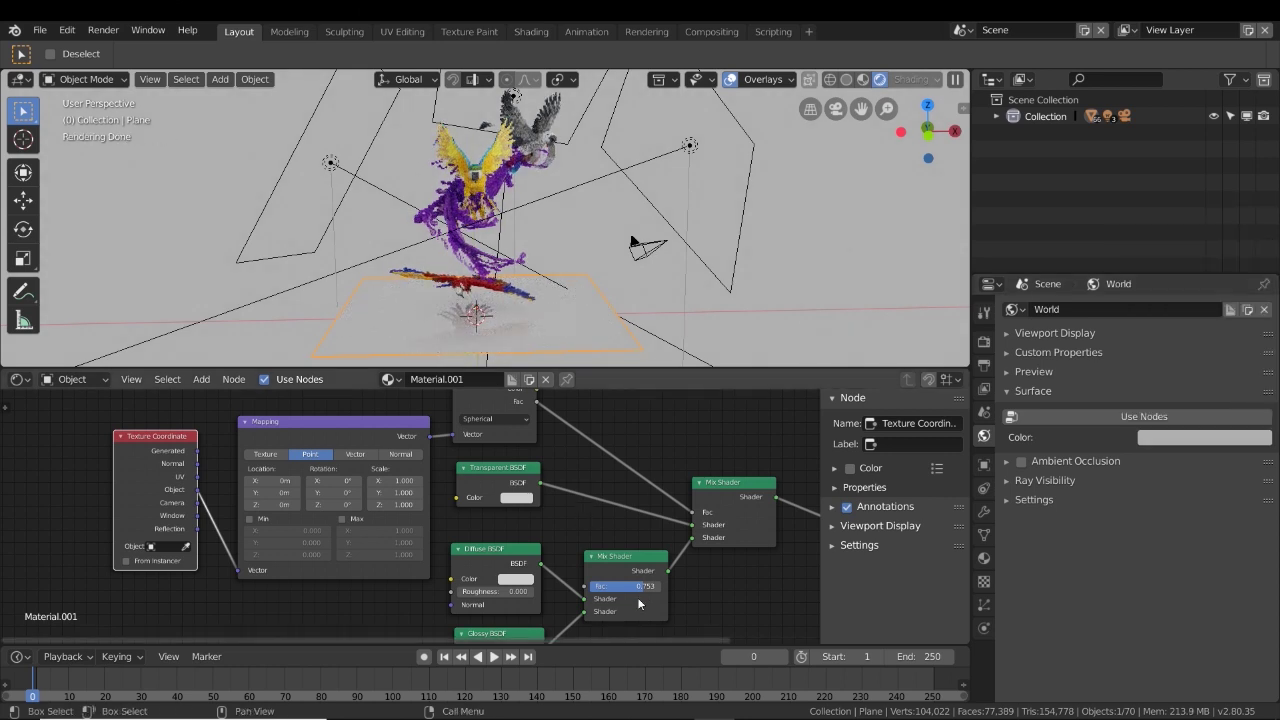
Raise the diffuse-glossy Mix Shader factor to about 0.88 and check the floor reflections against the brighter background.
left_click_drag(643, 586, 650, 586)
scroll(640, 586, "down", 1)
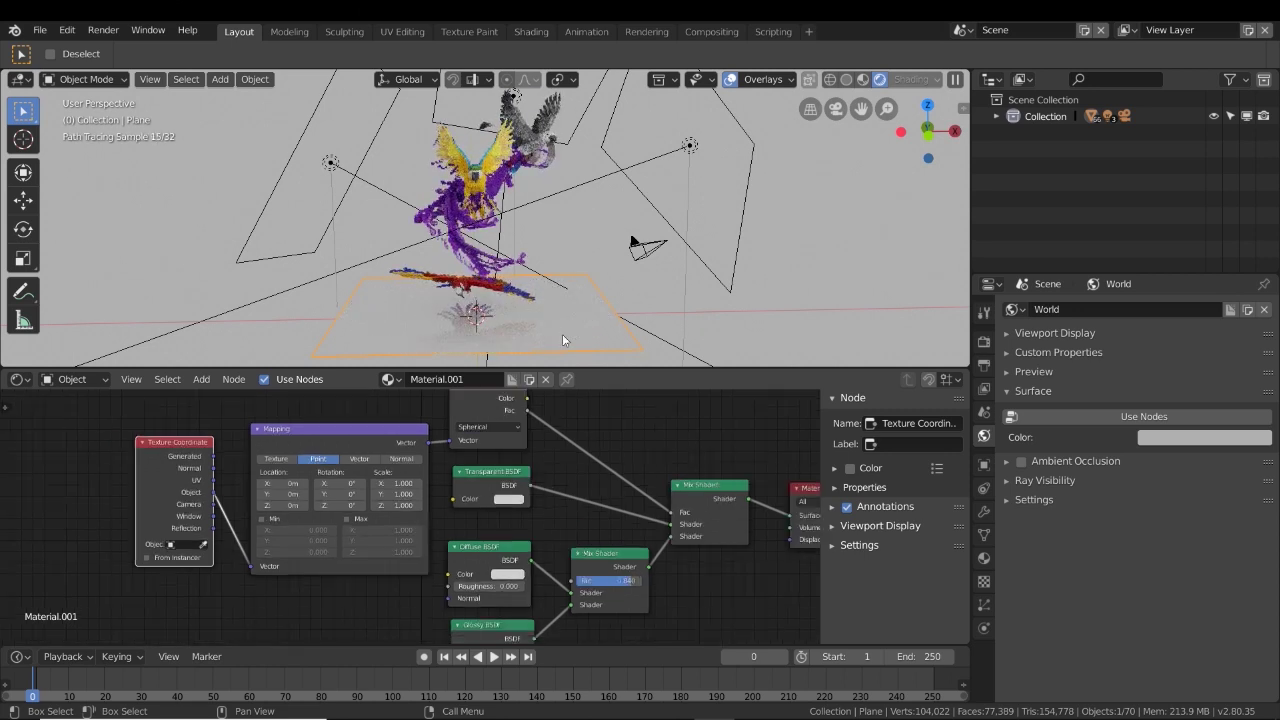
mouse_move(562, 312)
middle_mouse_down()
mouse_move(566, 239)
mouse_move(566, 305)
middle_mouse_up()
middle_click_drag(297, 290, 331, 274)
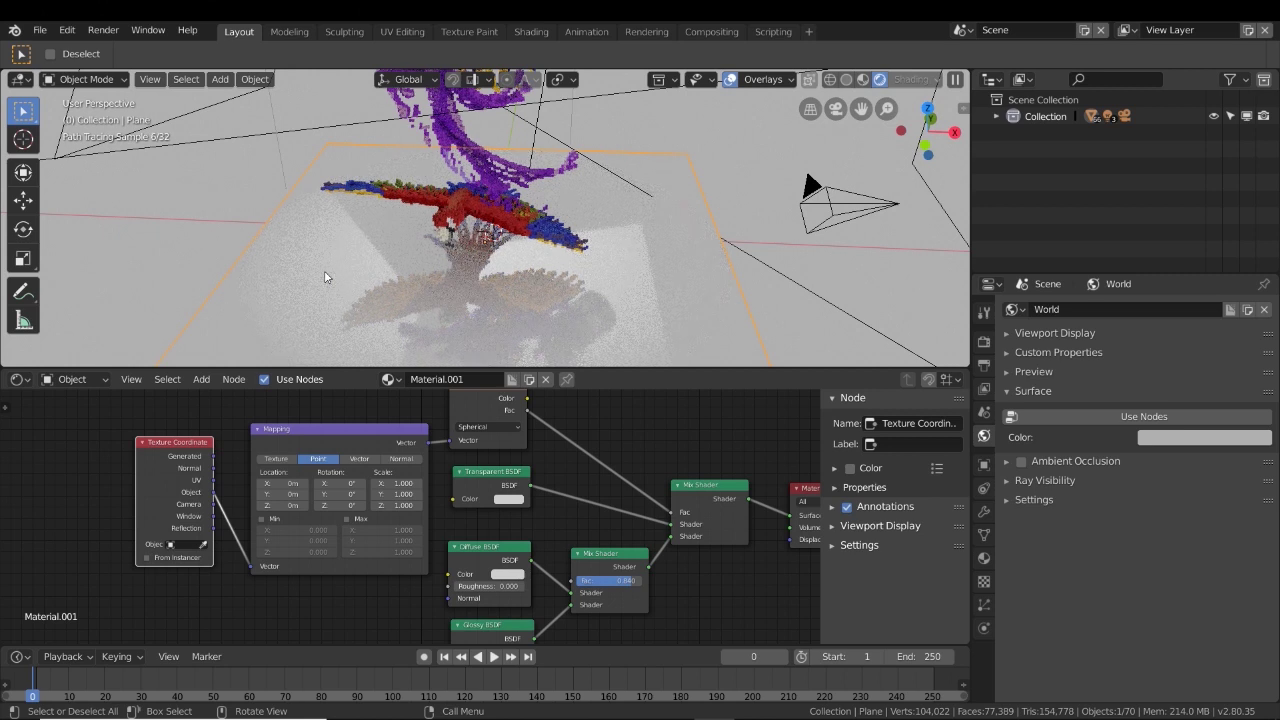
scroll(325, 277, "down", 4)
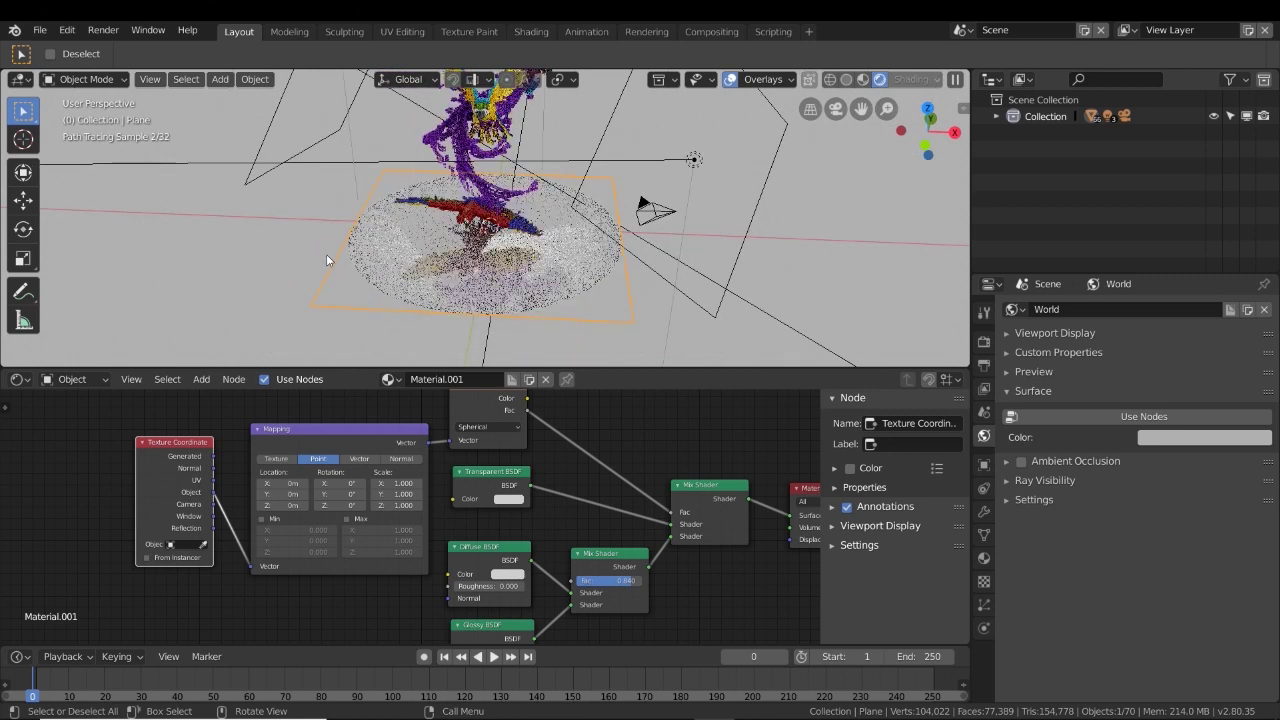
Select the area light with strength 500 and rotate it freely with the trackball rotation.
middle_click_drag(326, 256, 358, 250)
scroll(469, 200, "down", 2)
mouse_move(469, 200)
middle_mouse_down()
mouse_move(547, 202)
mouse_move(351, 174)
middle_mouse_up()
left_click(351, 174)
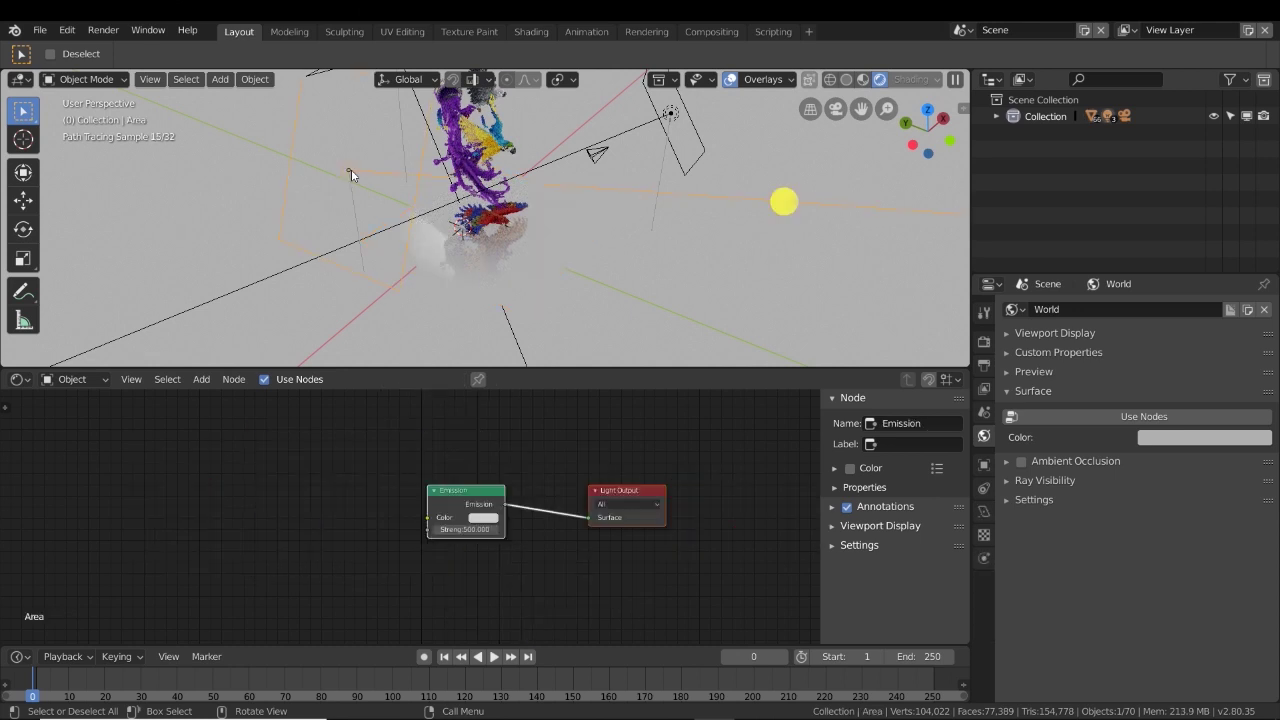
key("r")
key("r")
left_click(338, 263)
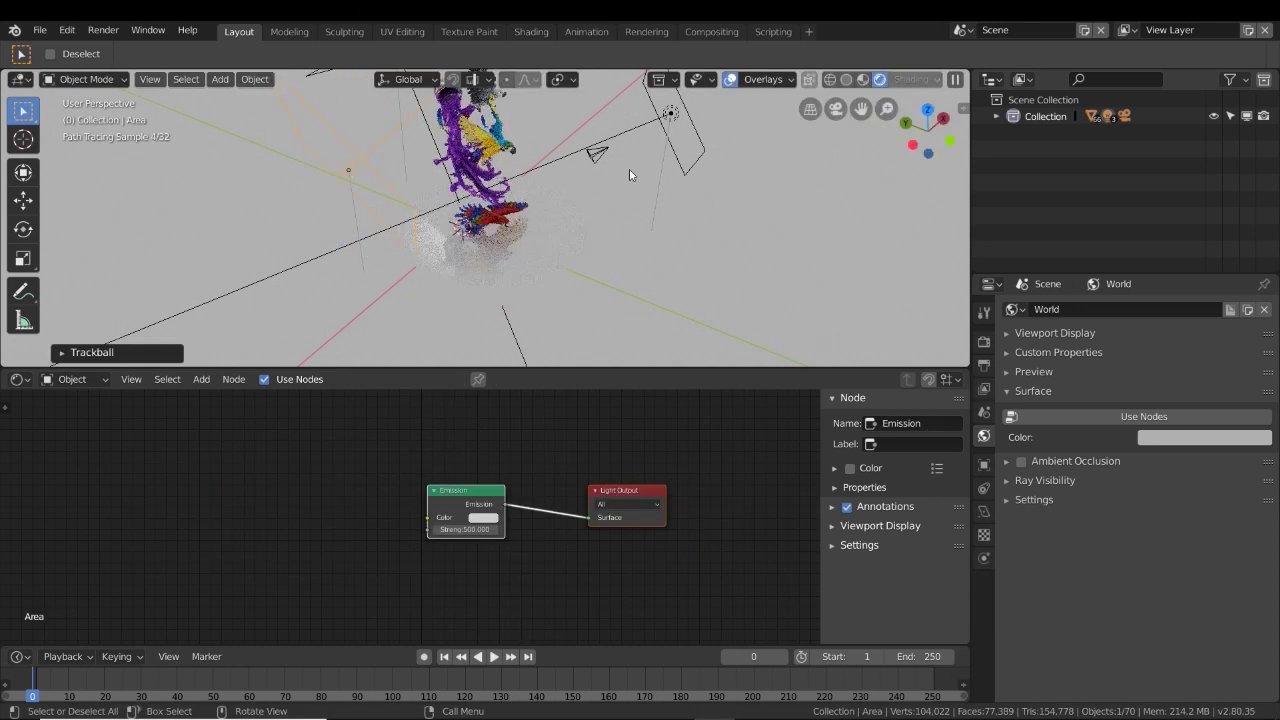
Enlarge the 3D viewport and rotate the light with strength 1000 freely with the trackball rotation.
middle_click_drag(629, 169, 582, 205)
left_click(582, 208)
left_click_drag(598, 366, 574, 428)
left_click(587, 256)
key("r")
key("r")
left_click(711, 254)
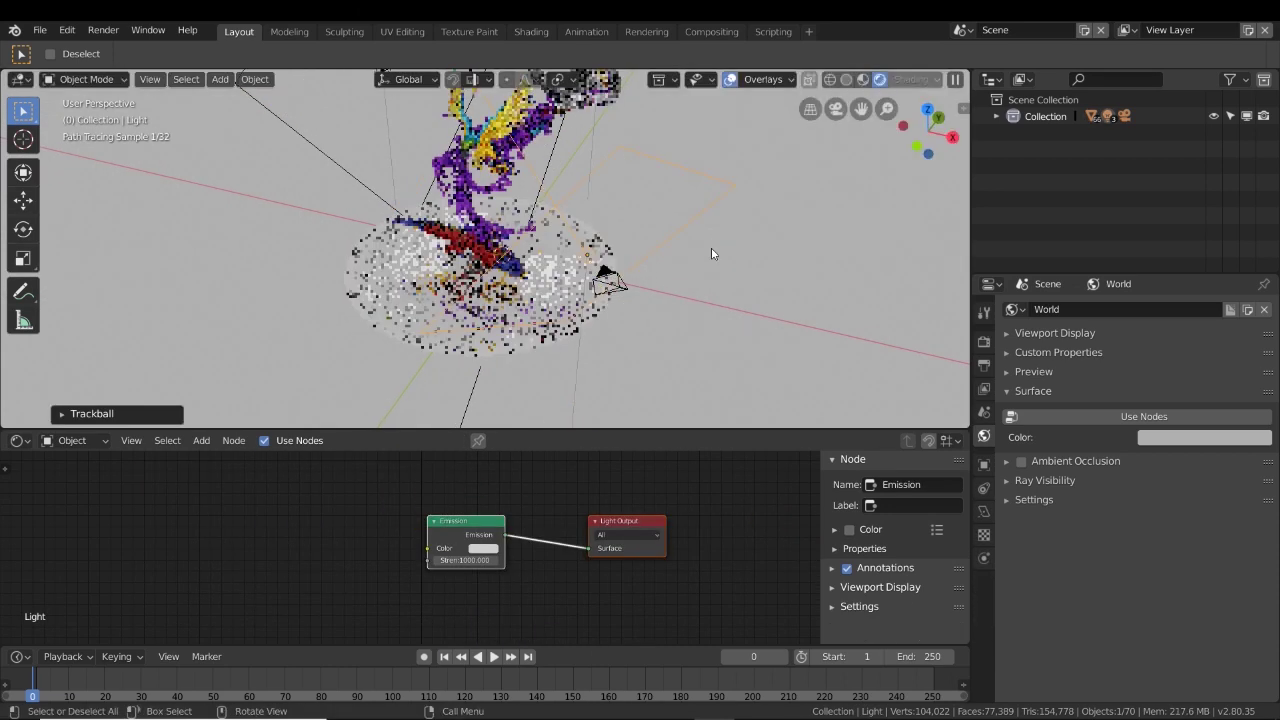
Select the area light with strength 400 behind the parrots, then reposition and rescale it.
middle_click_drag(711, 254, 508, 232)
left_click(506, 182)
left_click(506, 182)
left_click(466, 406)
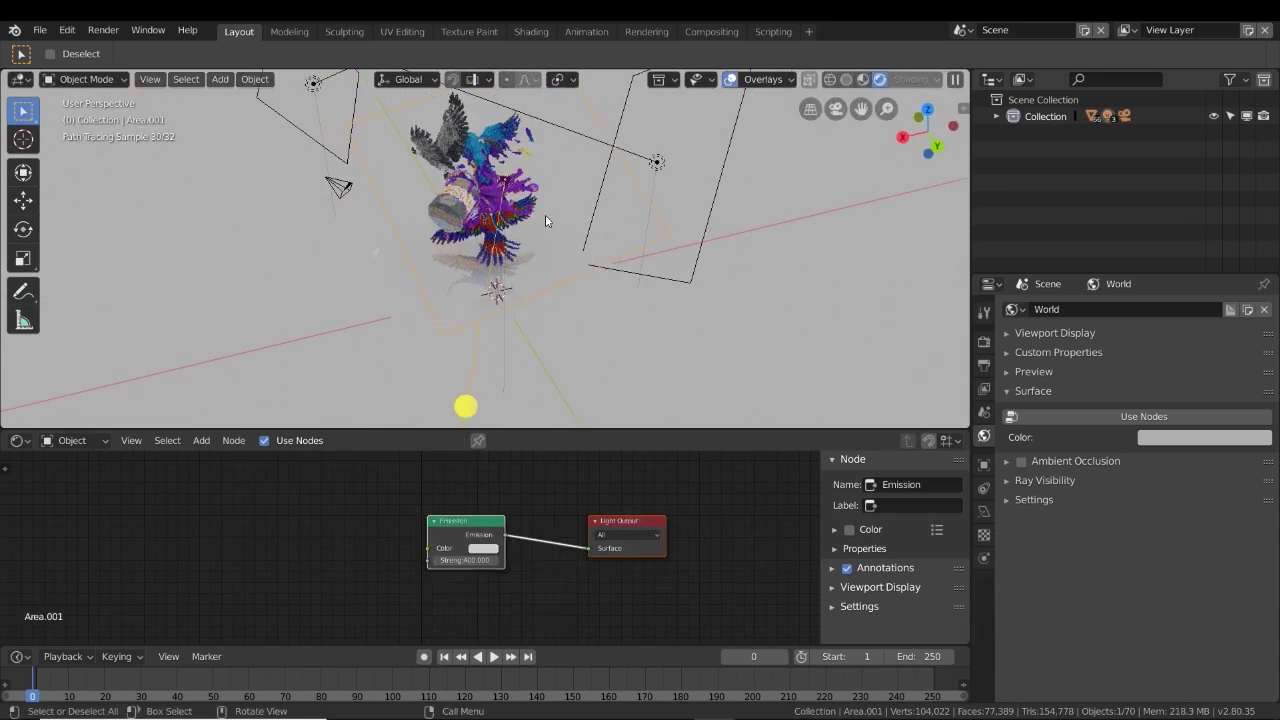
key("g")
left_click(558, 272)
key("s")
left_click(580, 323)
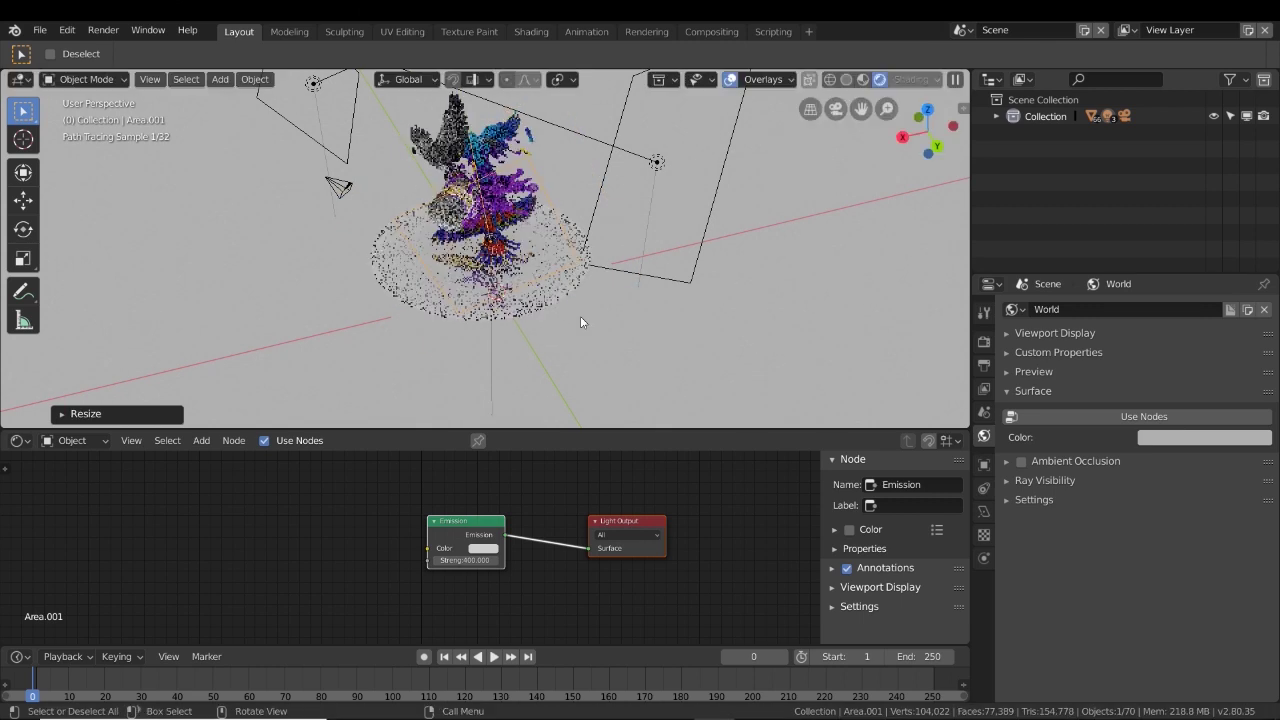
Rescale the area light on the upper left side of the parrots and check its reflection on the floor.
mouse_move(580, 323)
middle_mouse_down()
mouse_move(760, 286)
mouse_move(672, 273)
mouse_move(676, 336)
middle_mouse_up()
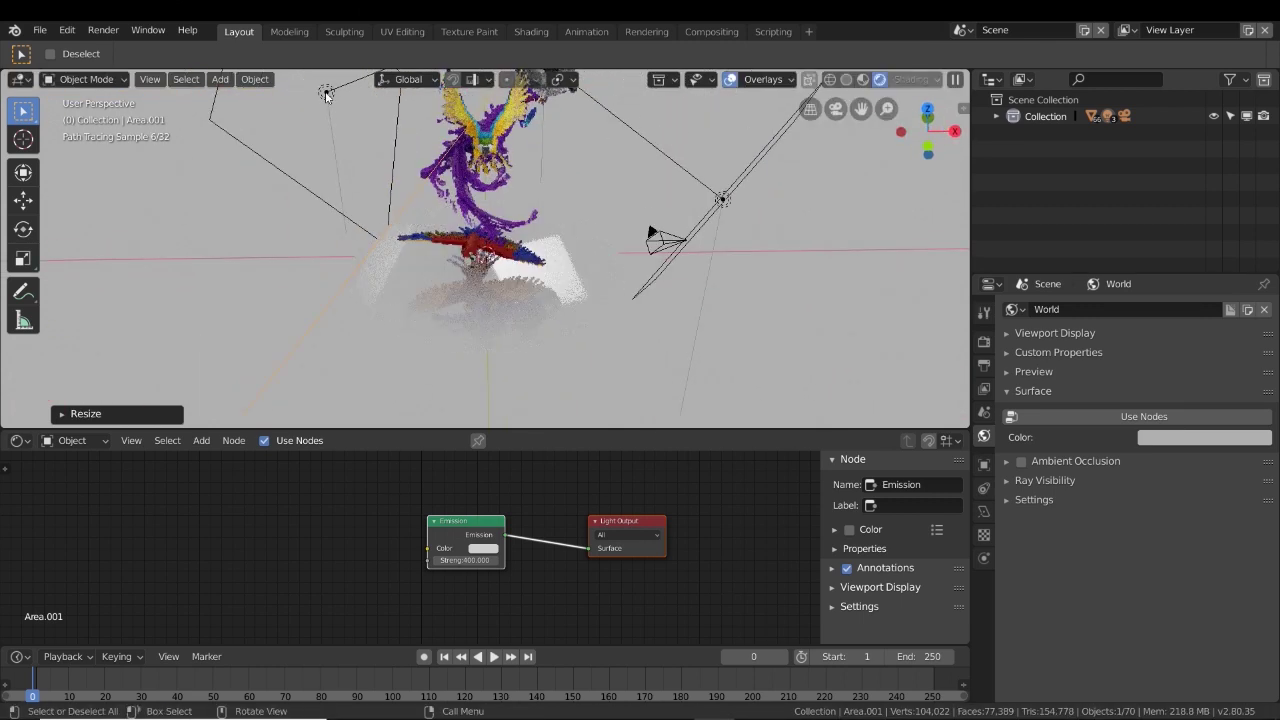
left_click(323, 96)
key("s")
left_click(382, 180)
mouse_move(382, 180)
middle_mouse_down()
mouse_move(494, 184)
mouse_move(418, 136)
mouse_move(603, 182)
middle_mouse_up()
Raise the floor plane slightly along the Z axis beneath the lowest parrot and deselect it.
left_click(505, 297)
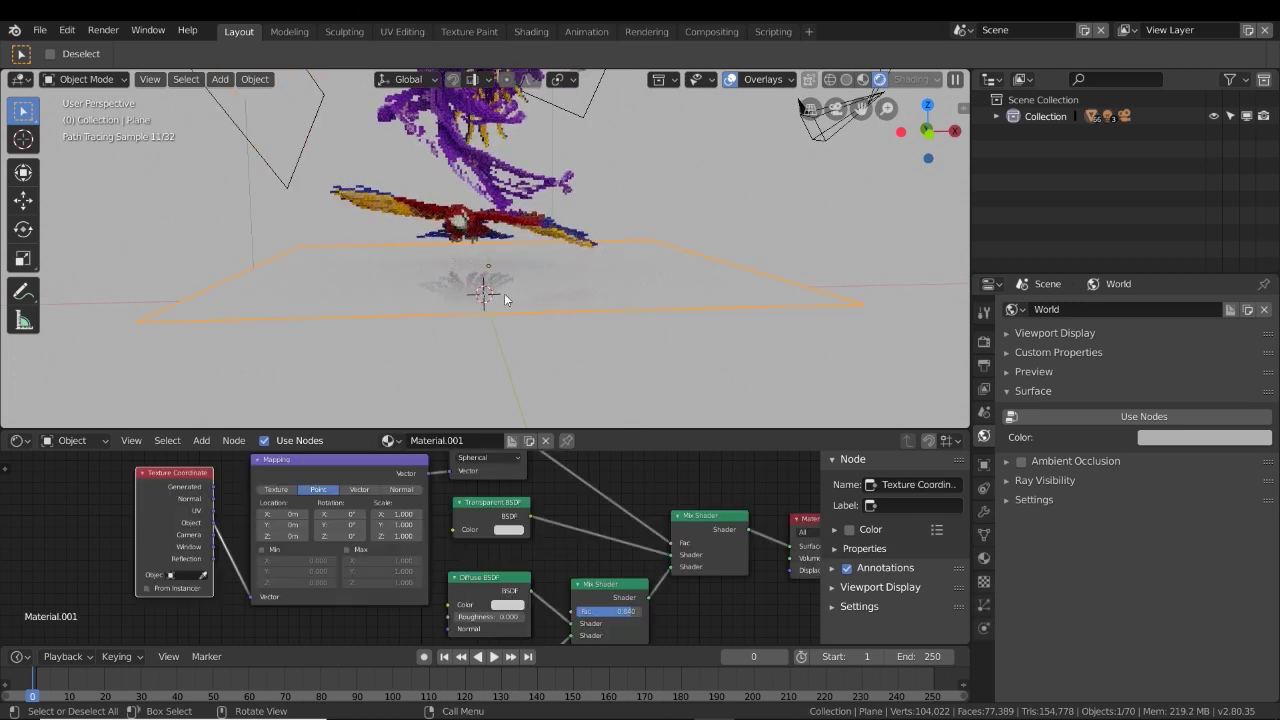
key("g")
key("z")
left_click(505, 279)
left_click(714, 207)
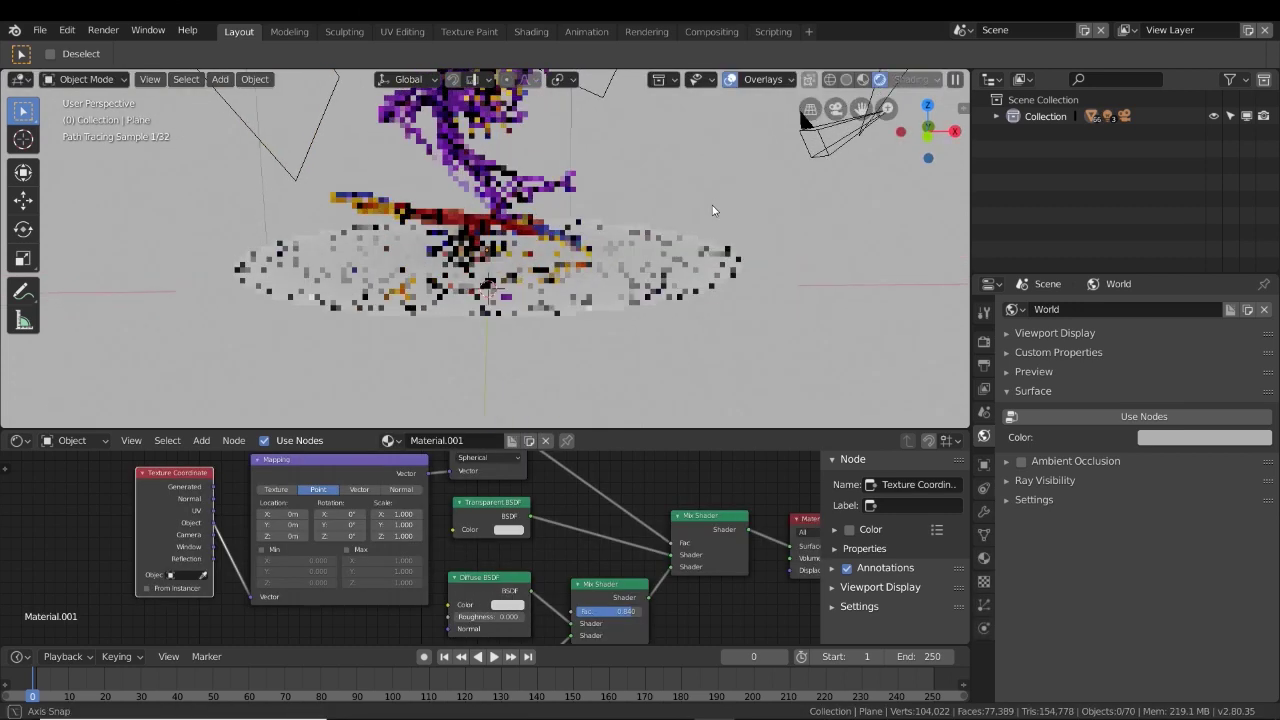
scroll(704, 262, "up", 2)
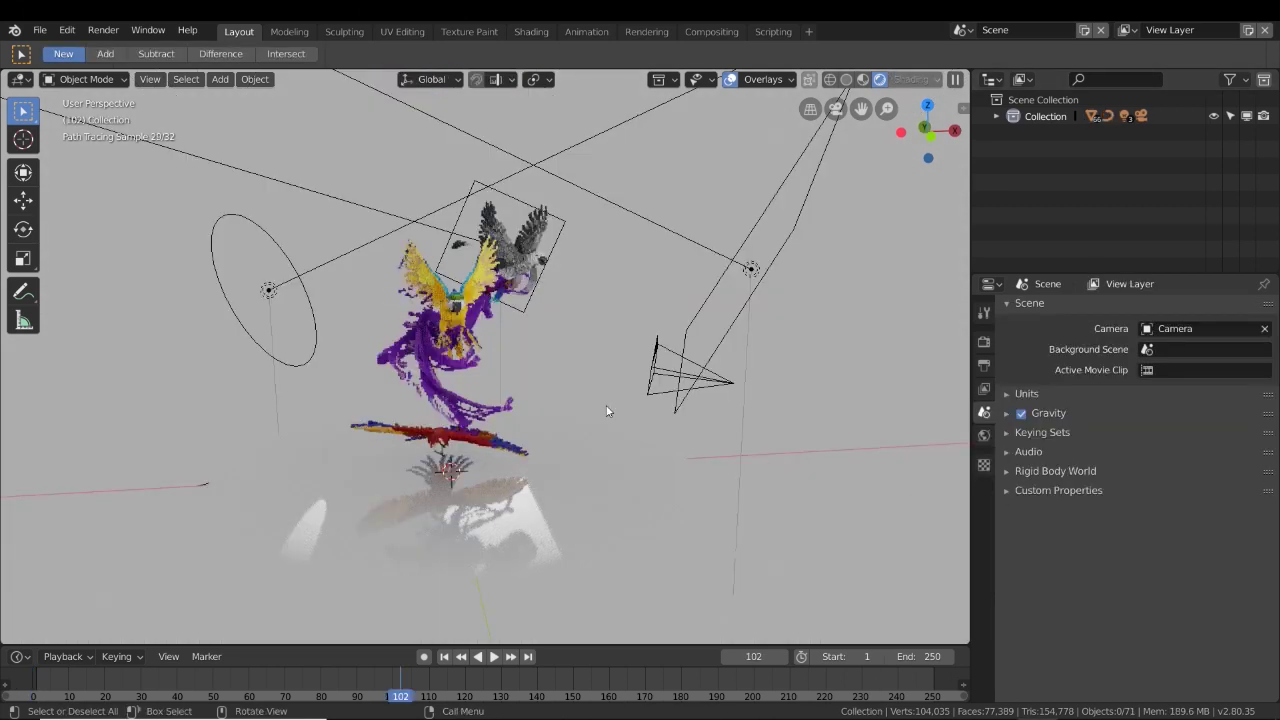
Switch the viewport to solid shading and clear the object selection around the parrots.
middle_click_drag(567, 402, 565, 408)
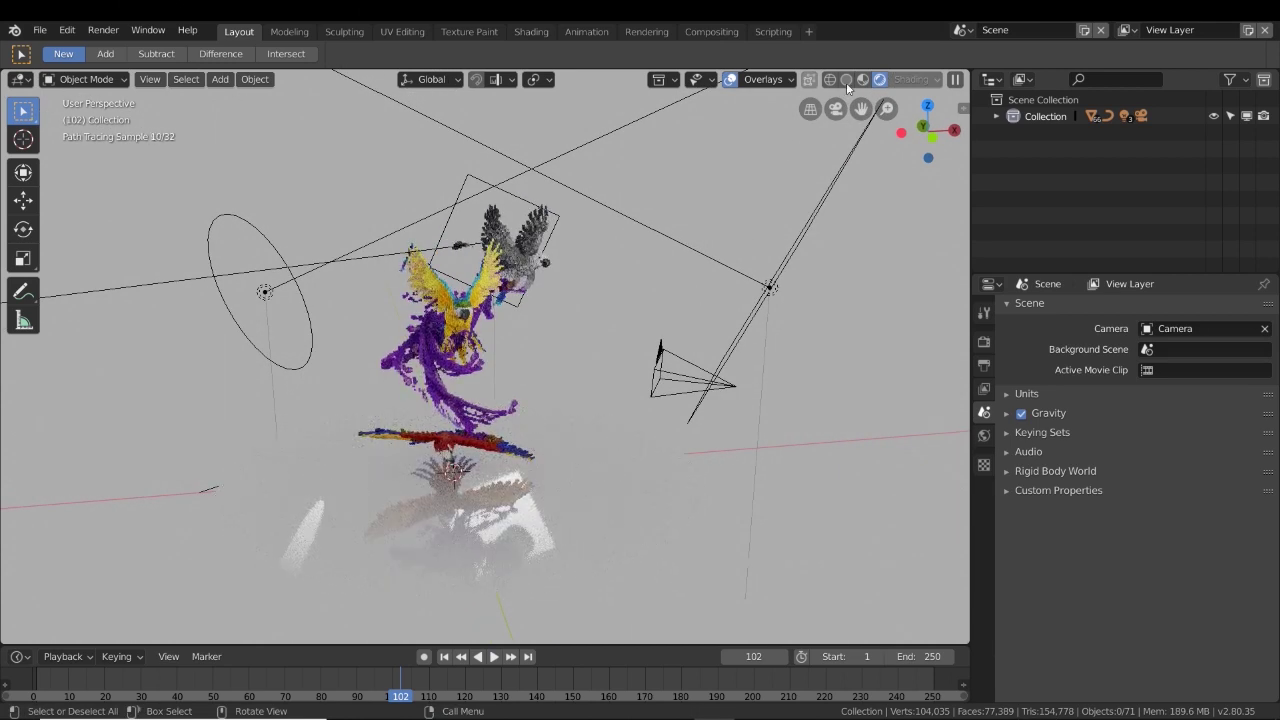
left_click(846, 80)
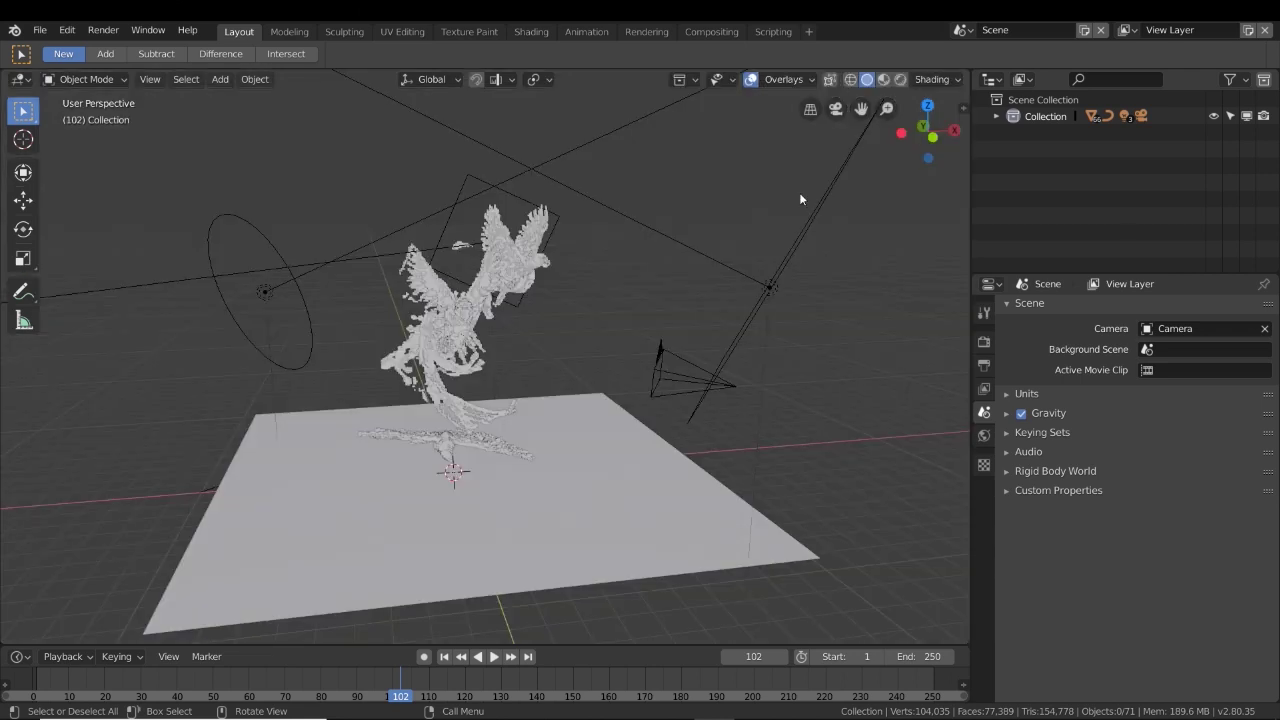
middle_click_drag(532, 364, 632, 414, "shift")
scroll(626, 330, "up", 1)
left_click(736, 364)
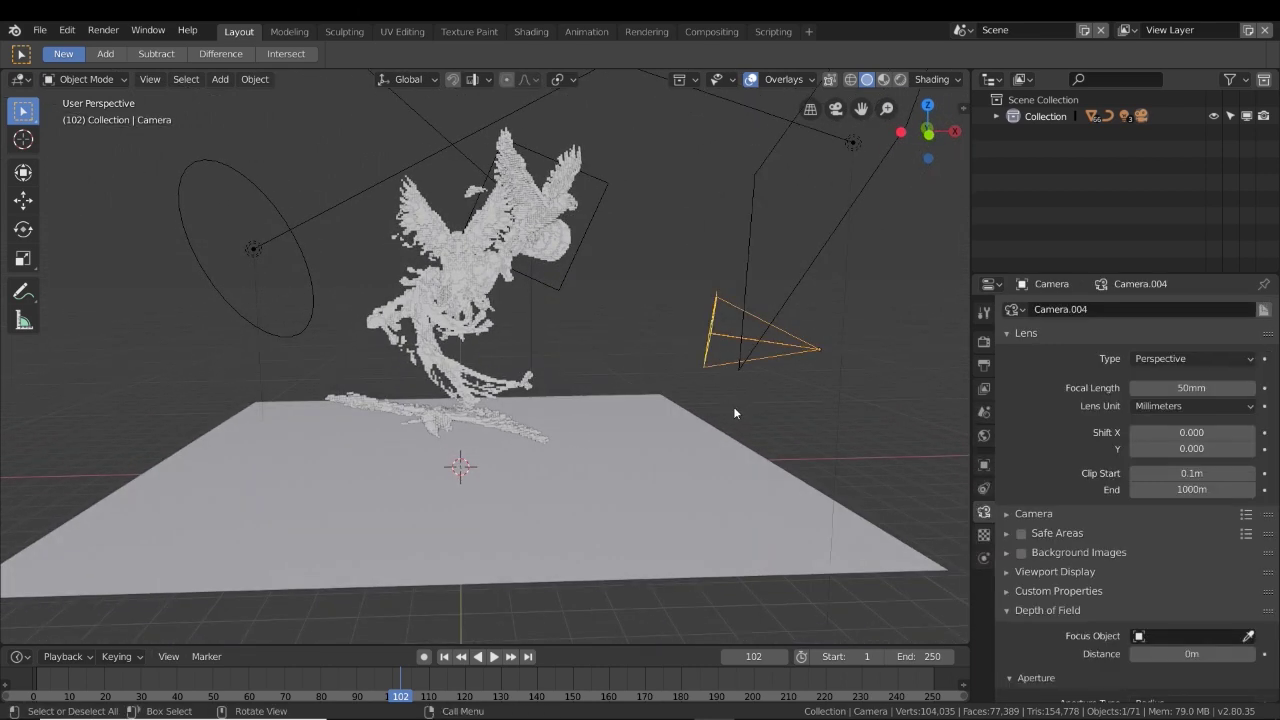
left_click(532, 380)
left_click(566, 359)
middle_click_drag(566, 363, 476, 454)
key("shift+a")
mouse_move(476, 460)
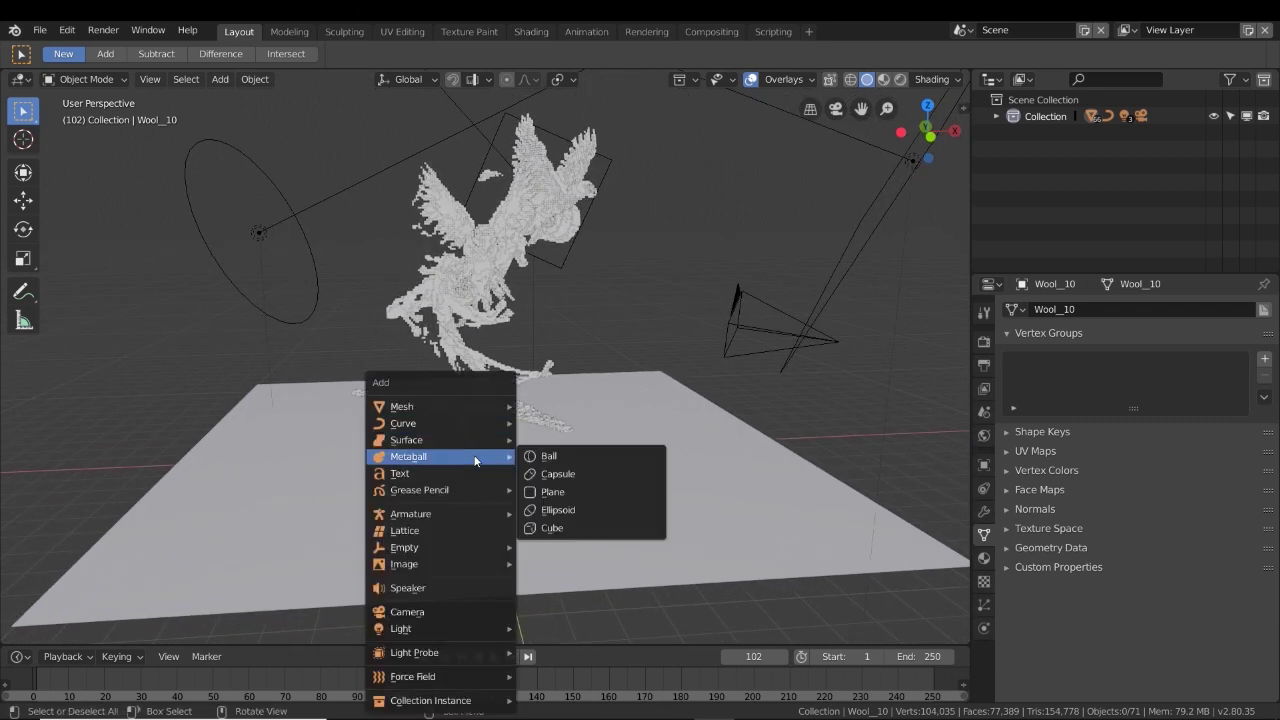
key("Escape")
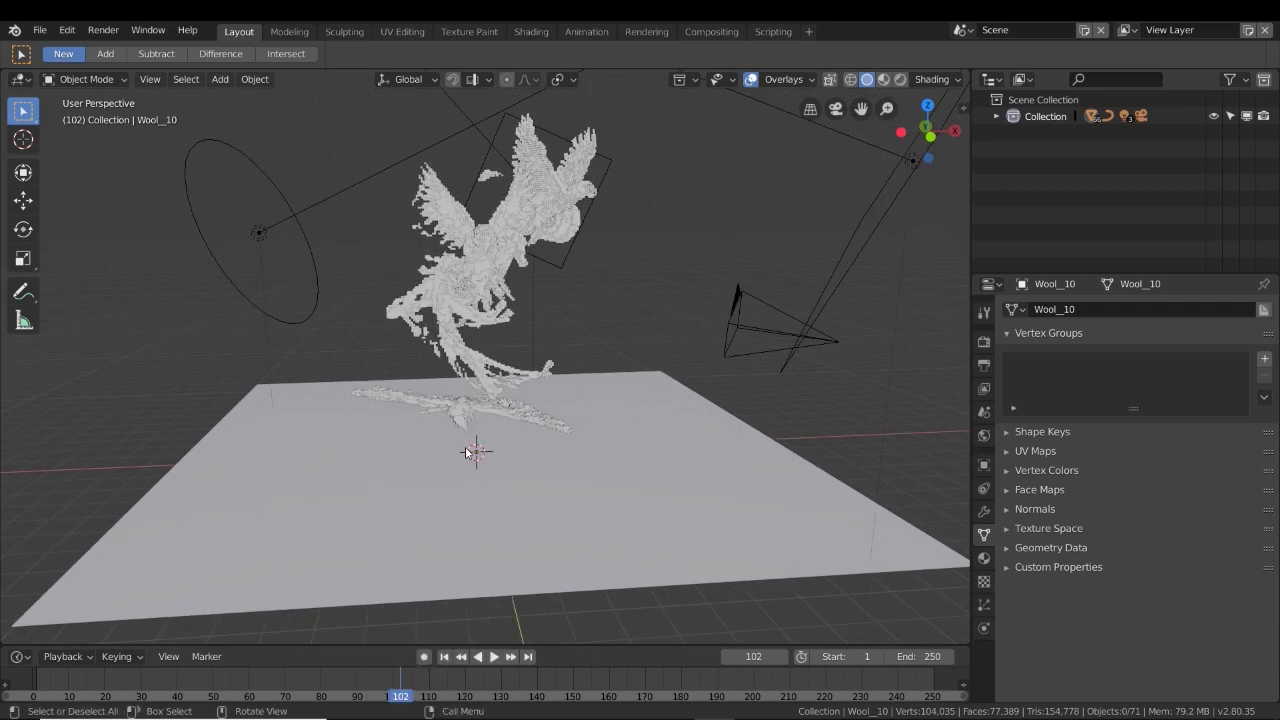
Snap the 3D cursor to the world origin and add a Bezier circle there.
key("shift+s")
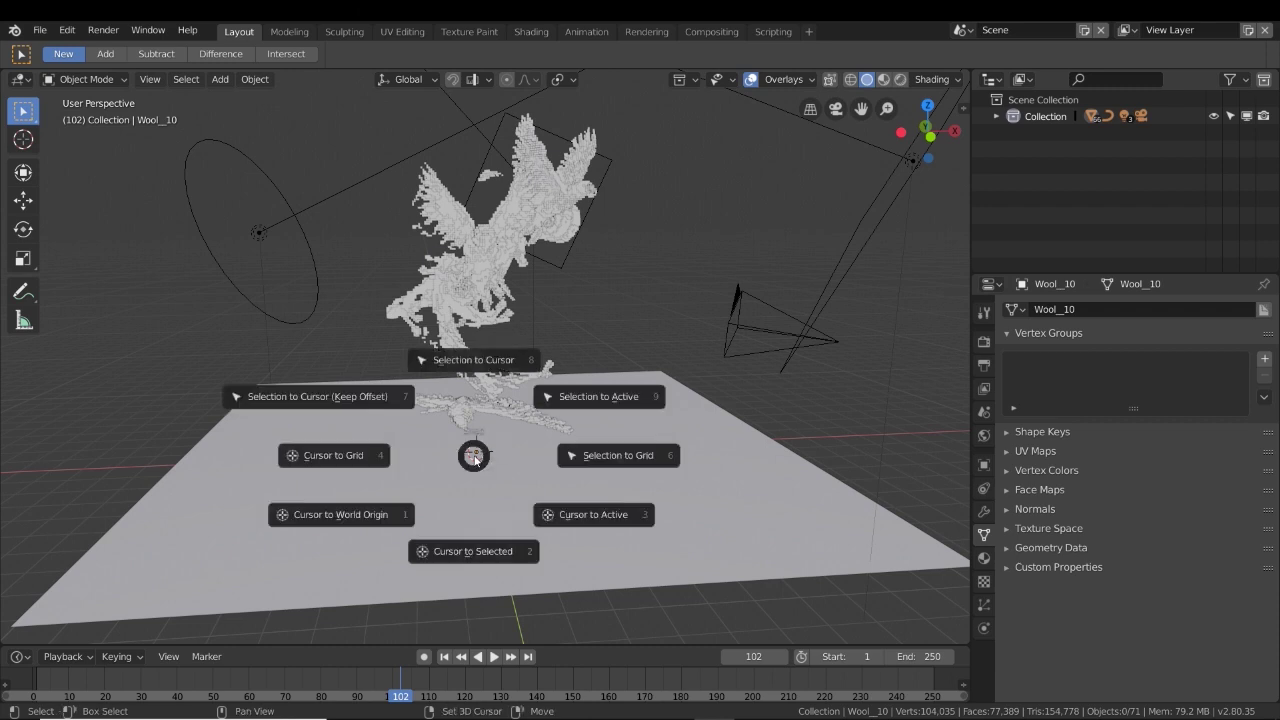
left_click(357, 524)
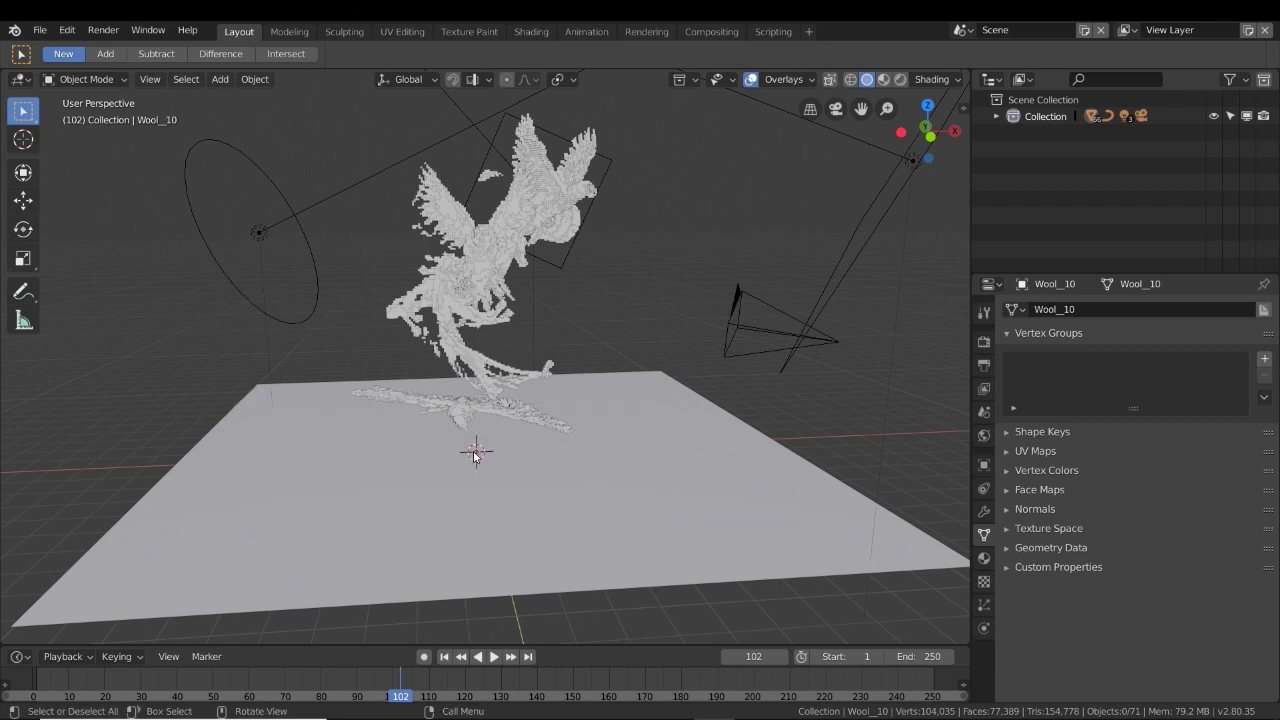
key("shift+a")
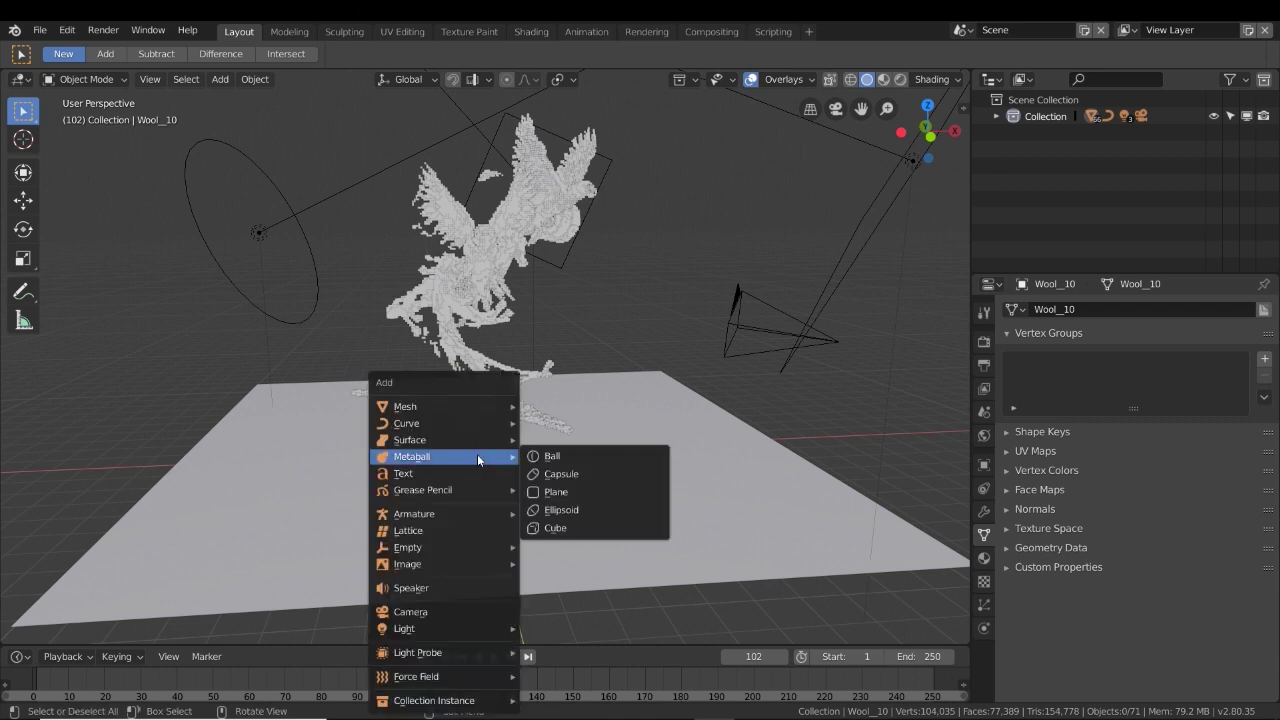
mouse_move(469, 422)
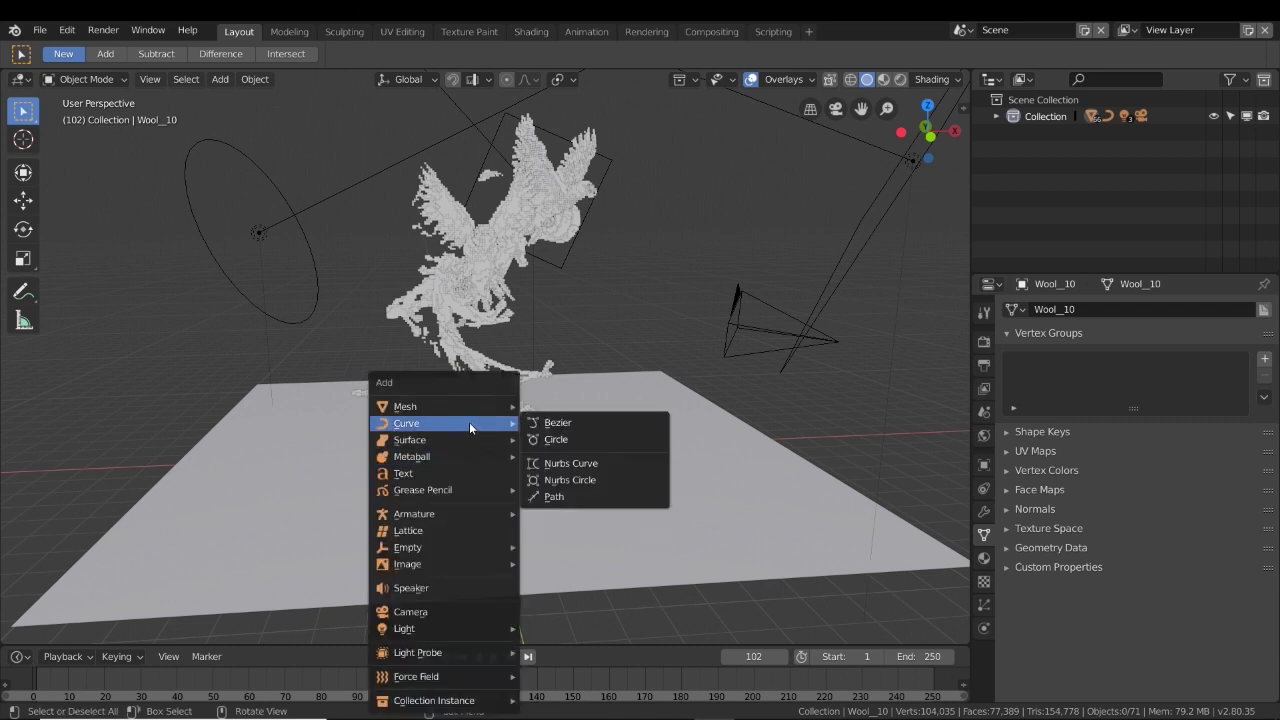
left_click(572, 441)
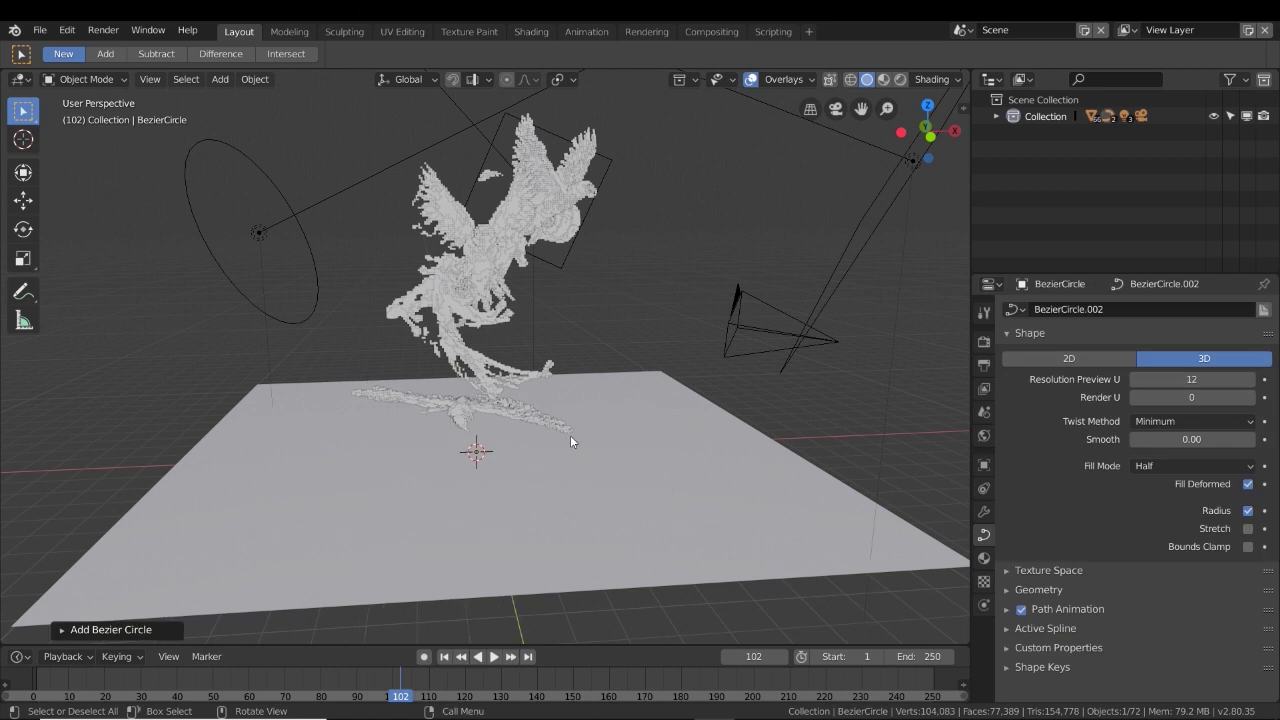
Raise the Bezier circle above the floor along Z and scale it up until it surrounds the parrots and reaches the camera.
key("g")
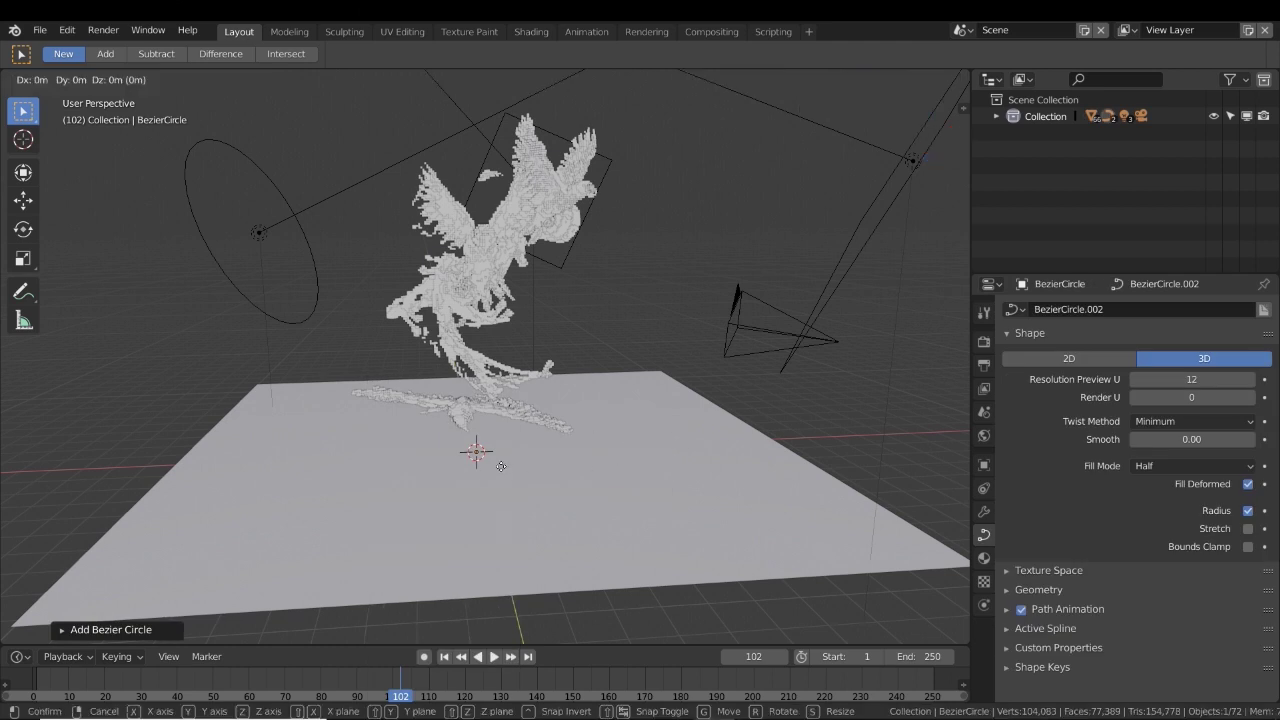
key("z")
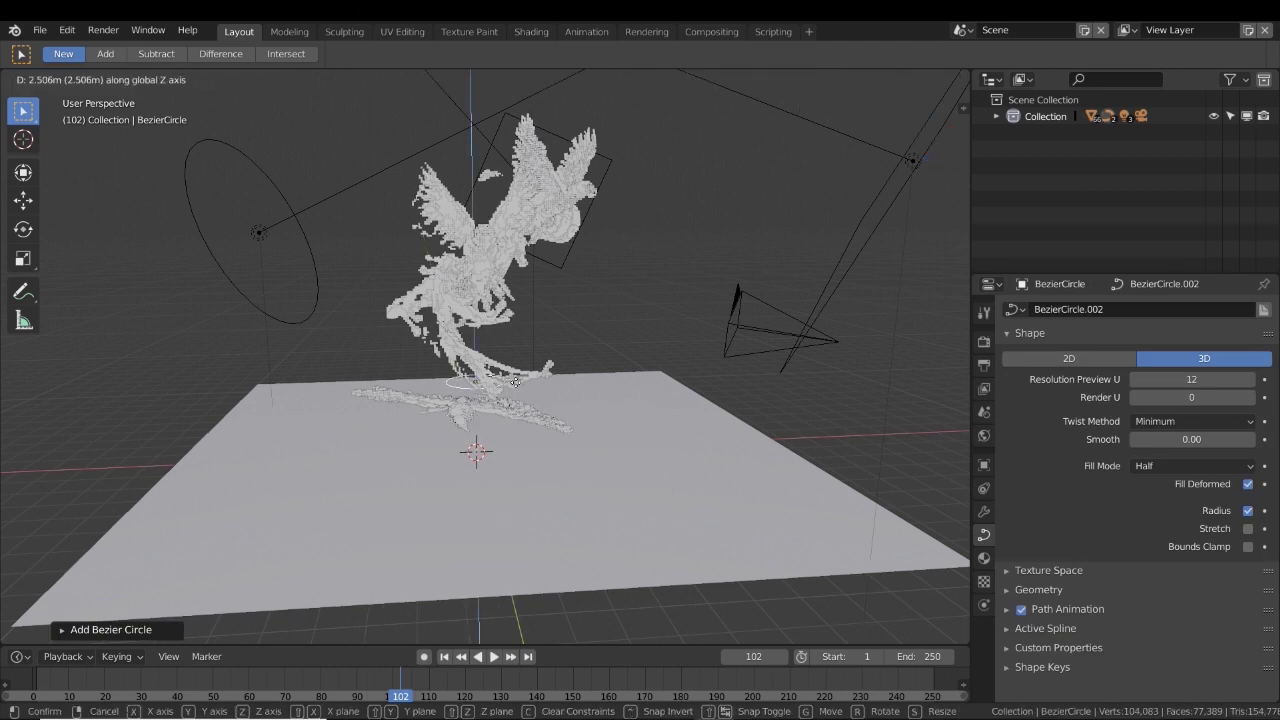
left_click(518, 373)
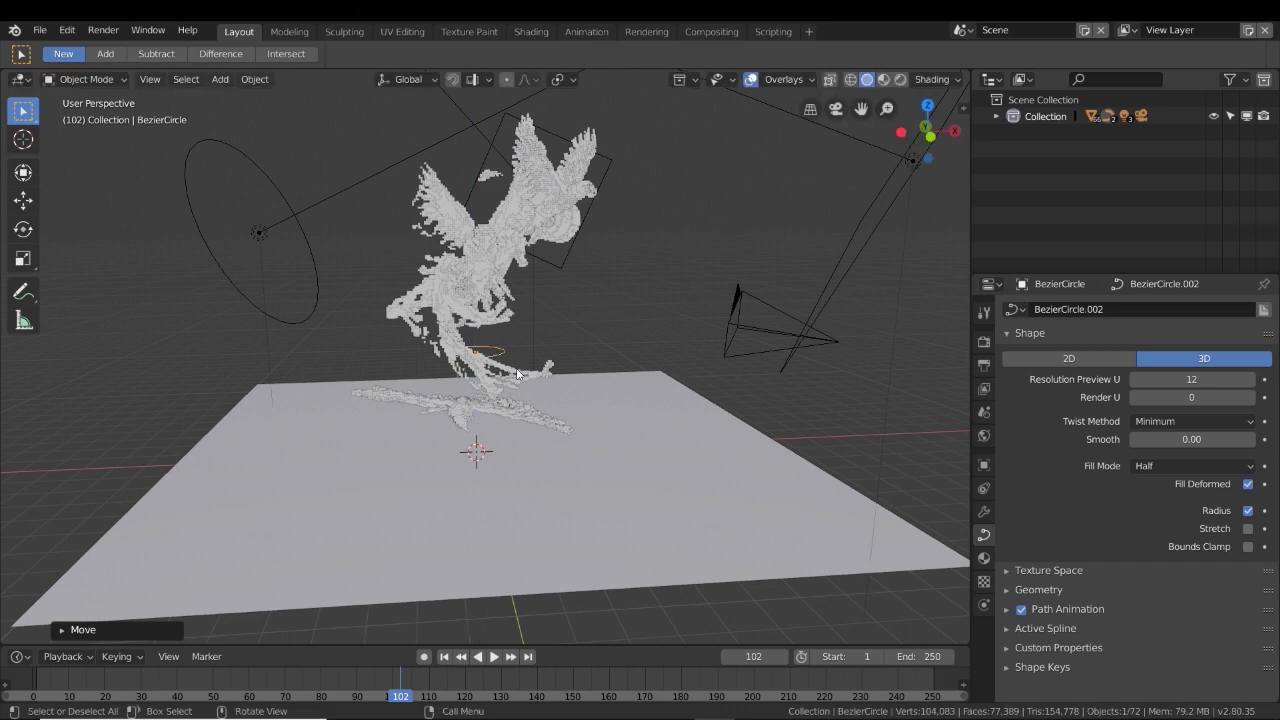
key("s")
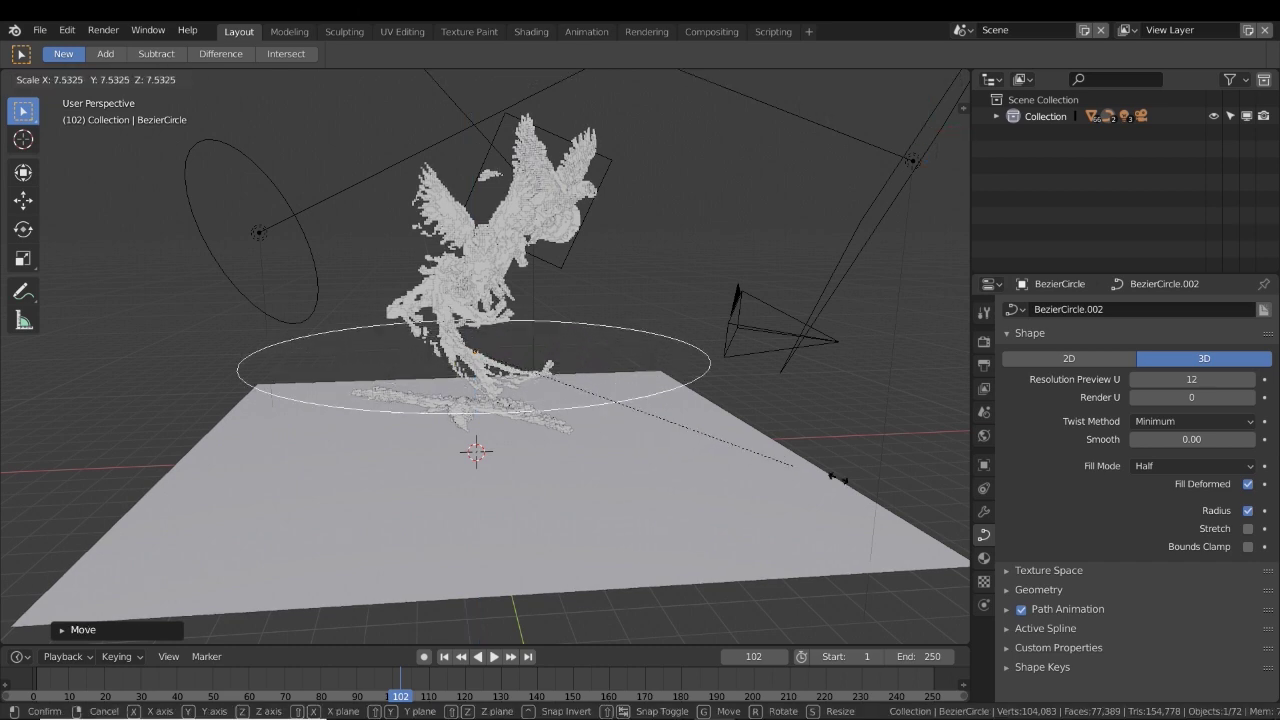
left_click(54, 549)
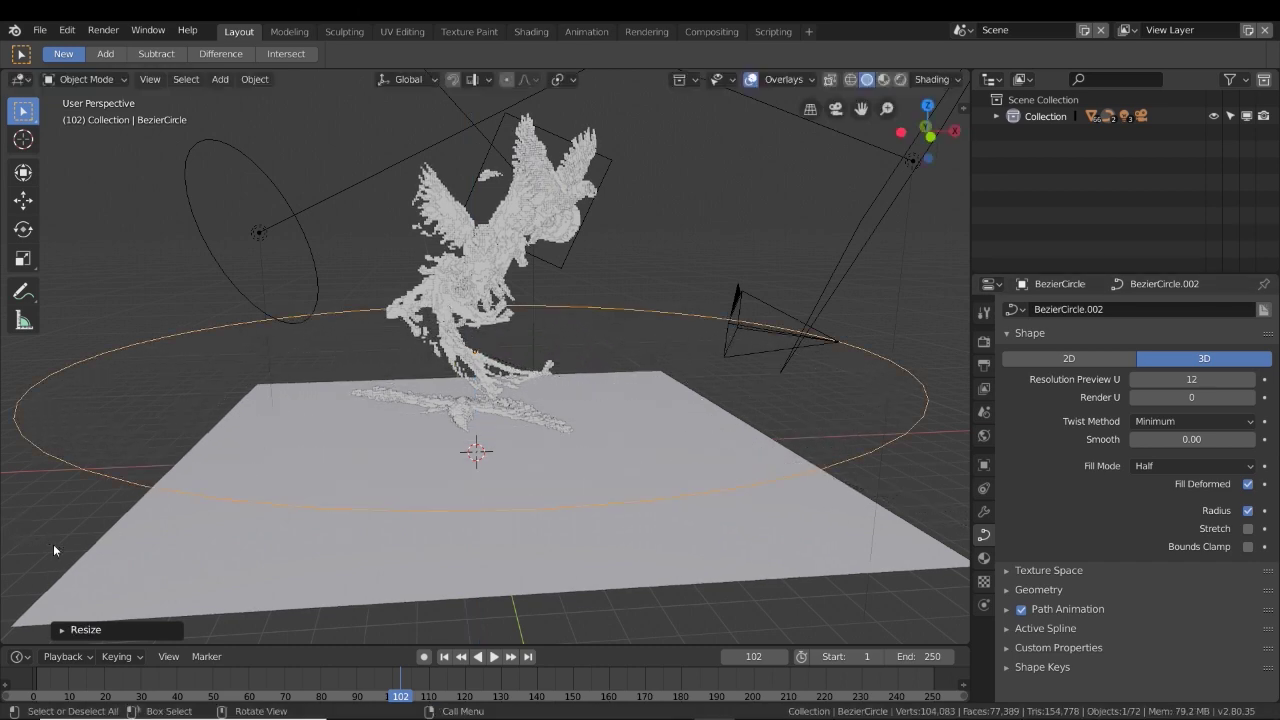
scroll(114, 510, "down", 2)
key("s")
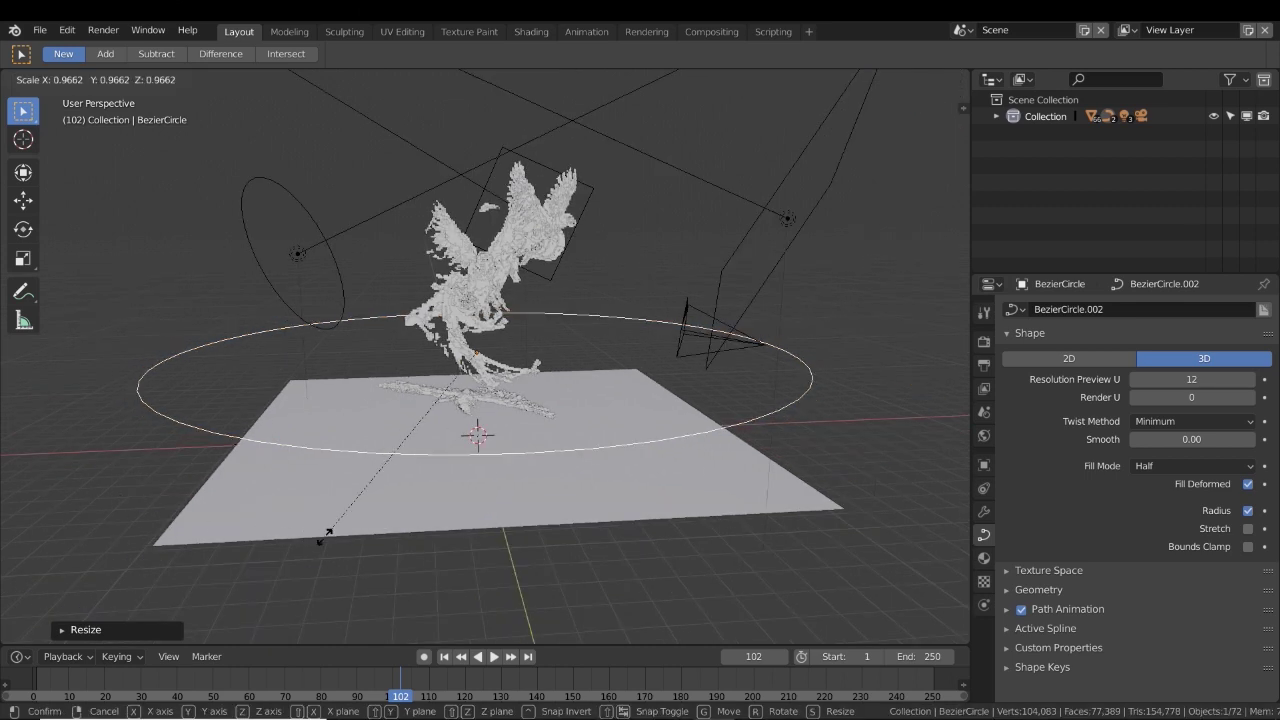
left_click(325, 558)
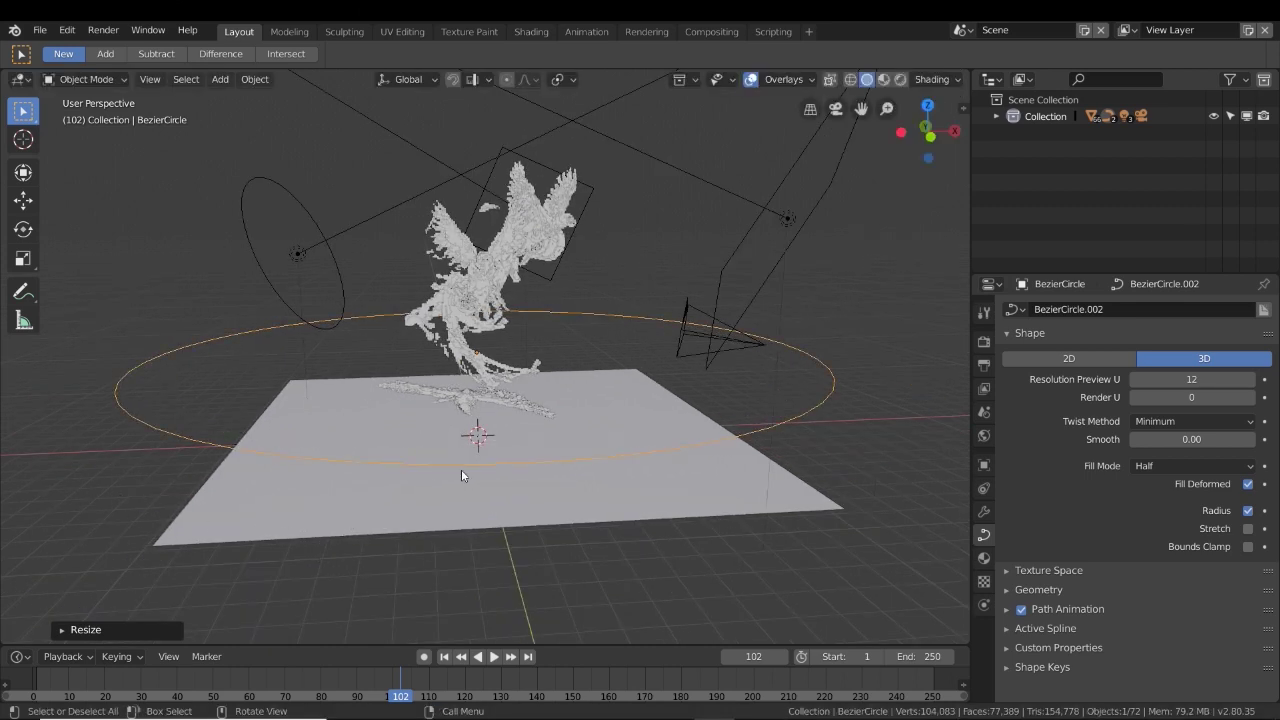
Add a Plain Axes empty at the world origin and raise it along Z to just below the middle parrot's body.
scroll(461, 470, "up", 2)
key("shift+a")
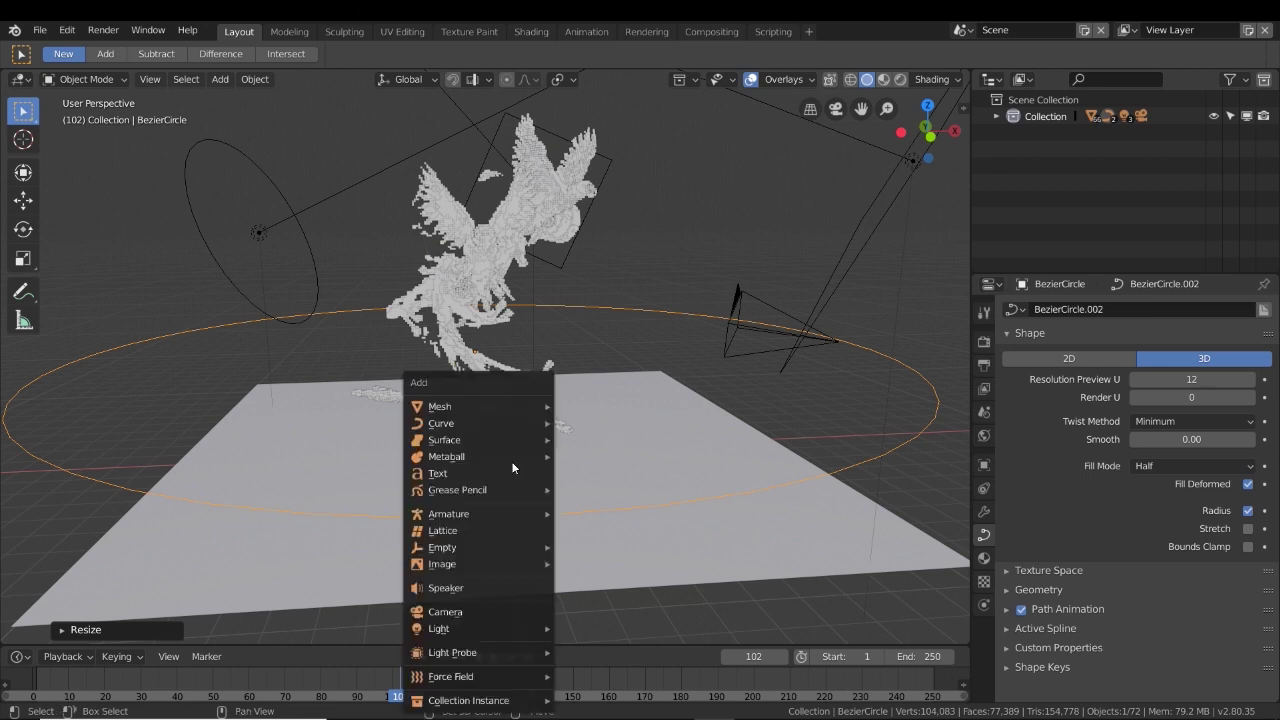
mouse_move(478, 552)
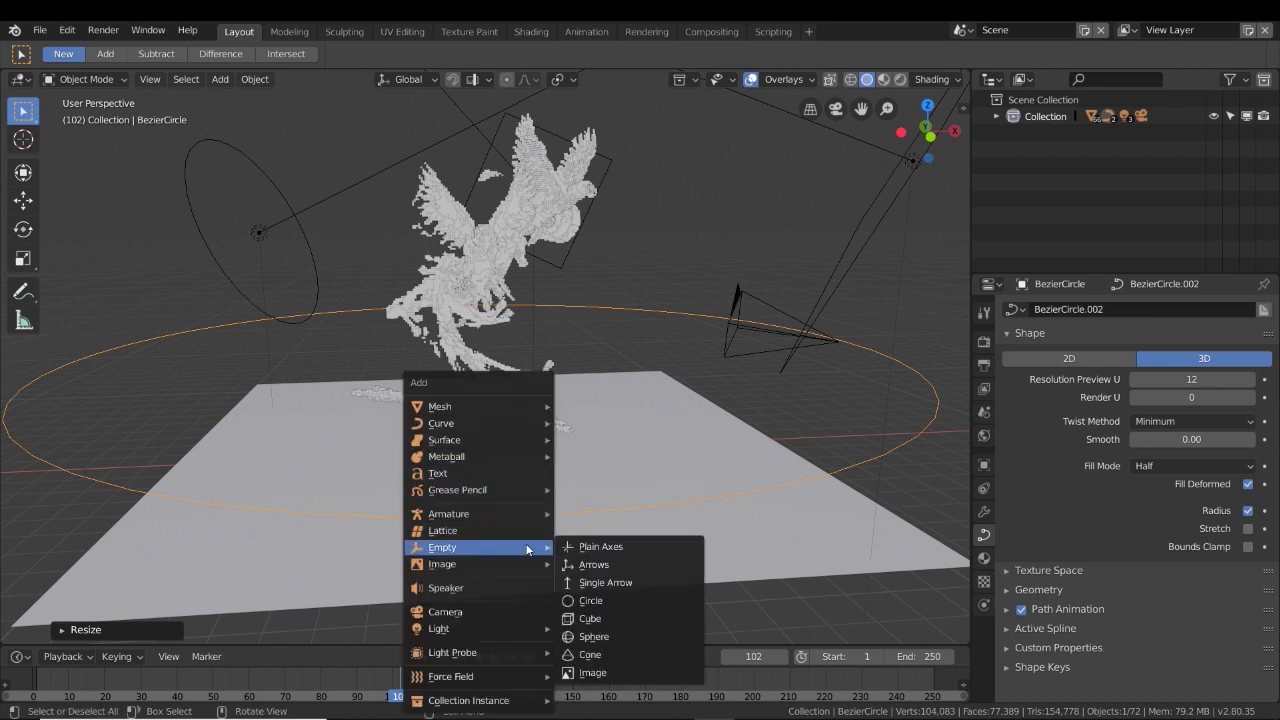
left_click(591, 547)
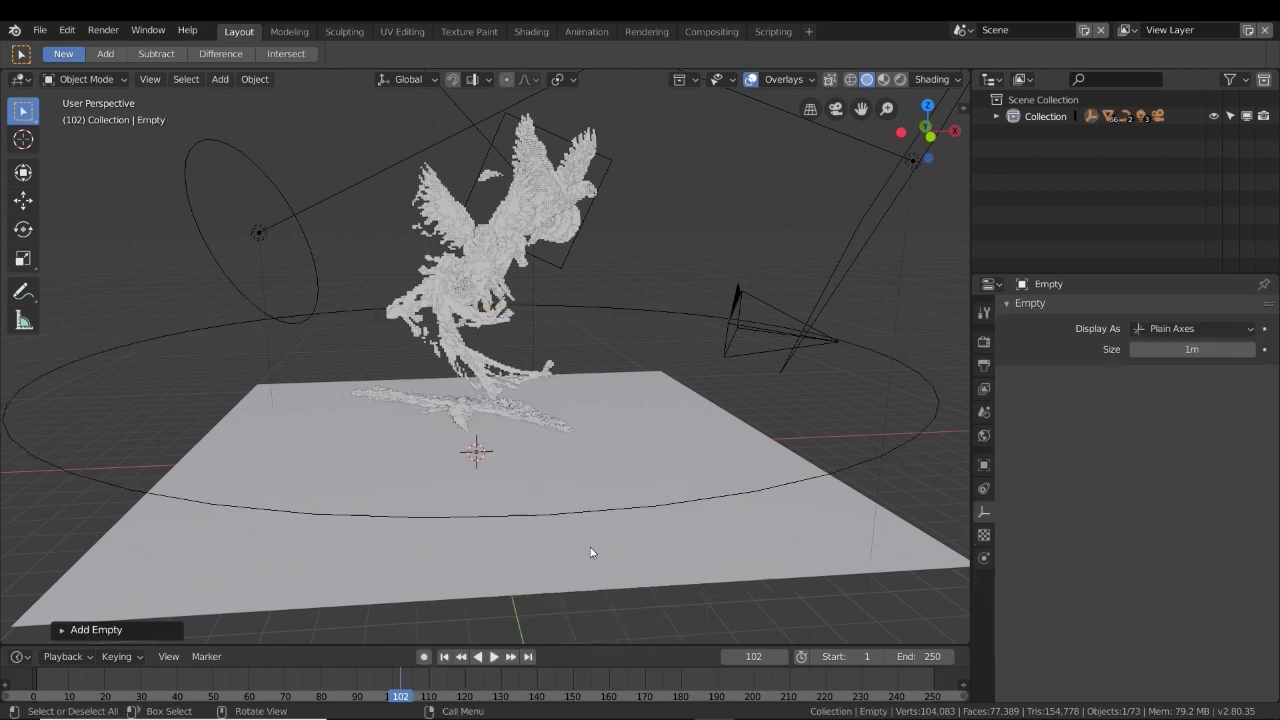
key("g")
key("x")
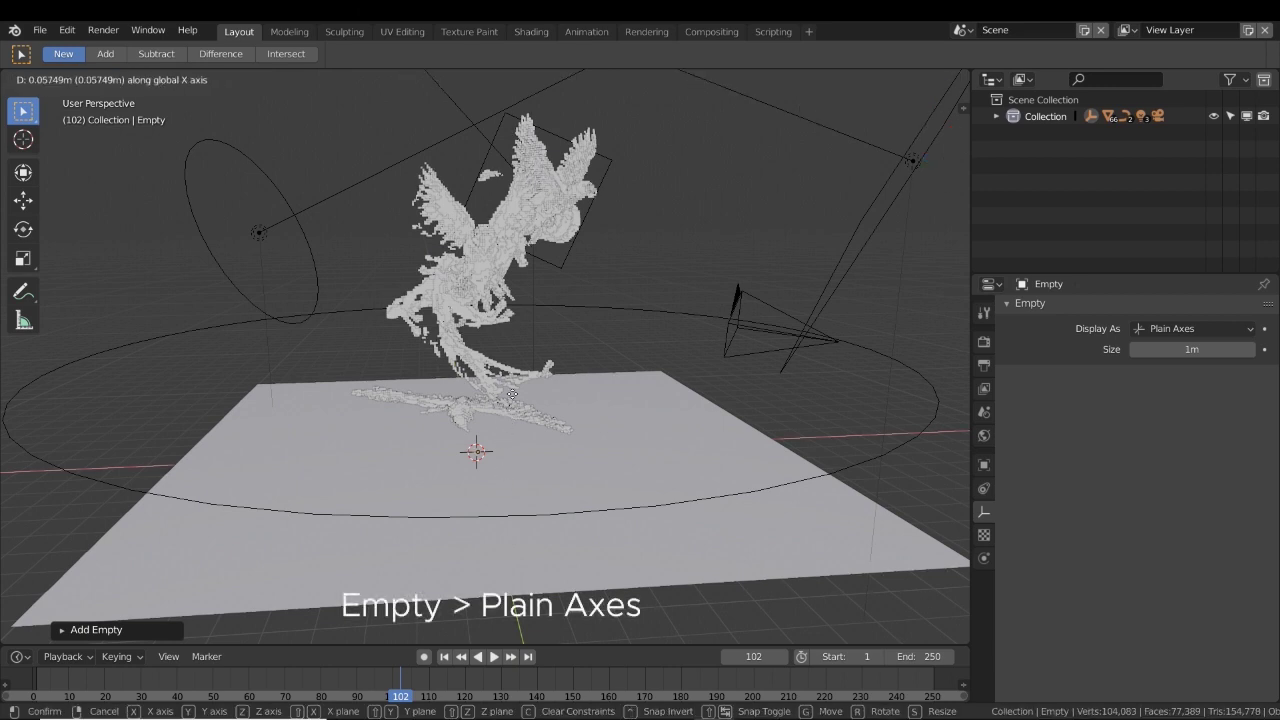
key("y")
key("z")
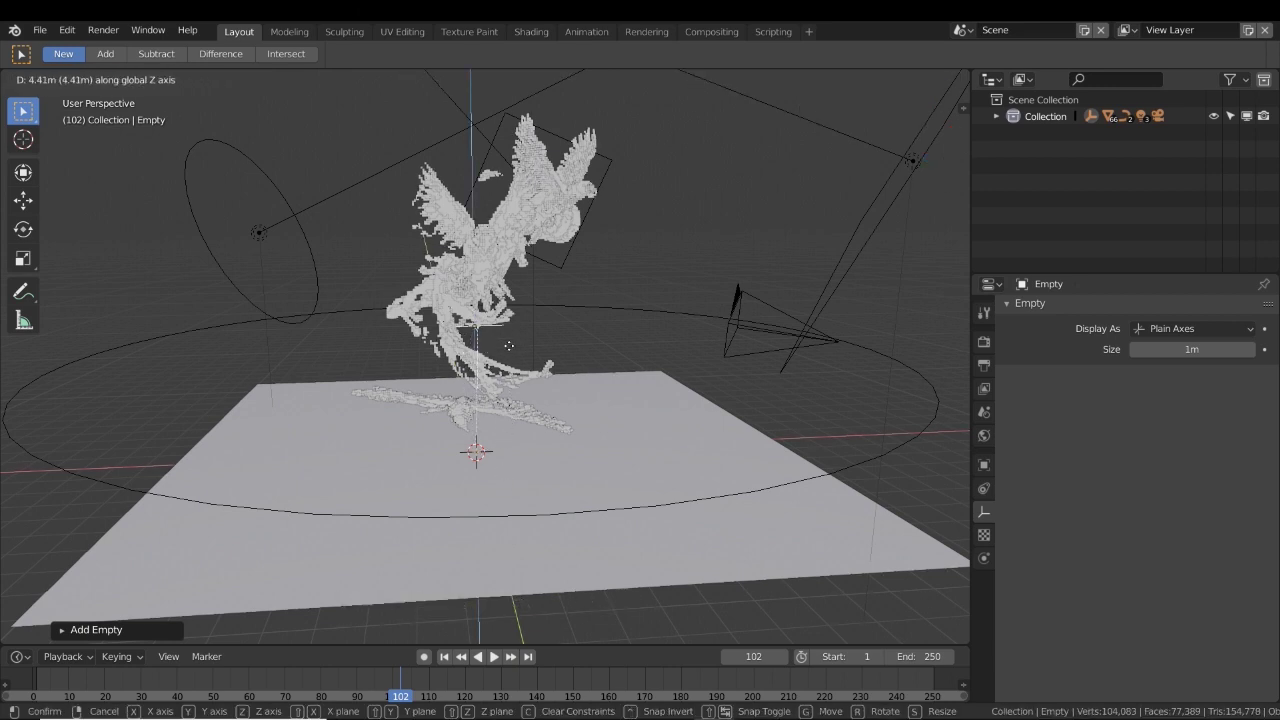
left_click(507, 365)
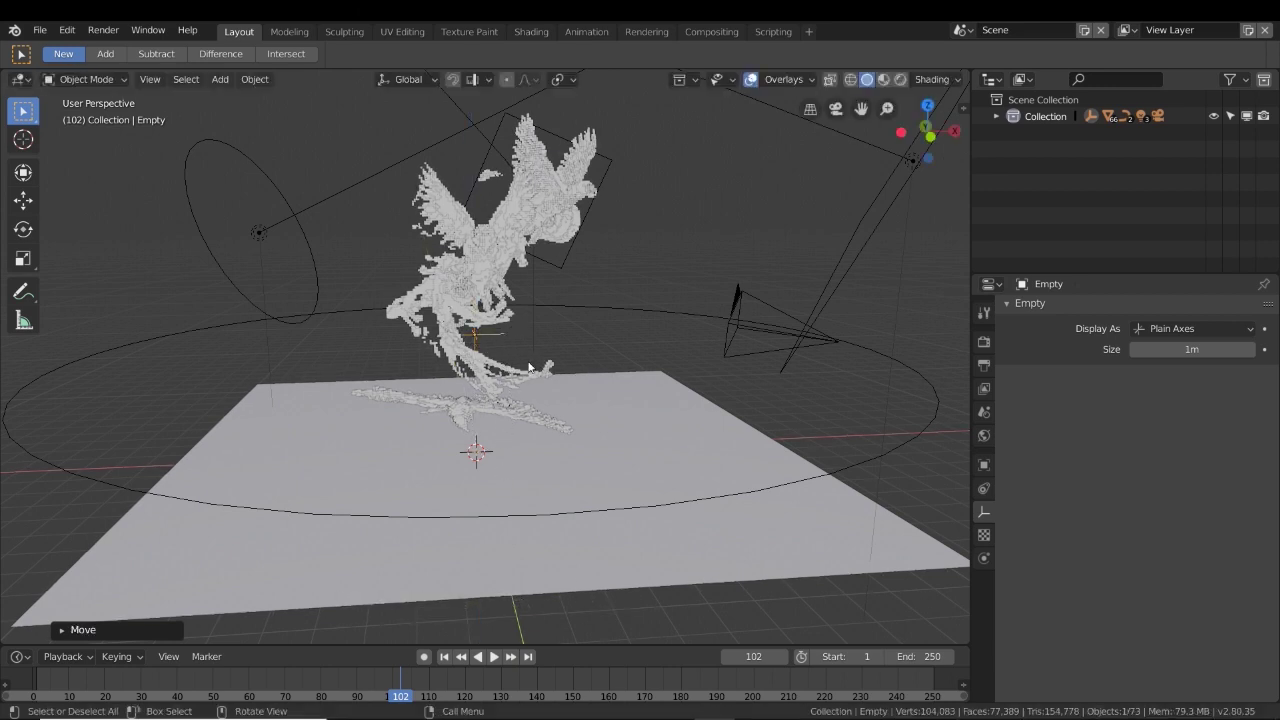
Scale up the empty until its axes extend well beyond the parrots, and fine-tune its height along Z.
scroll(476, 340, "up", 5)
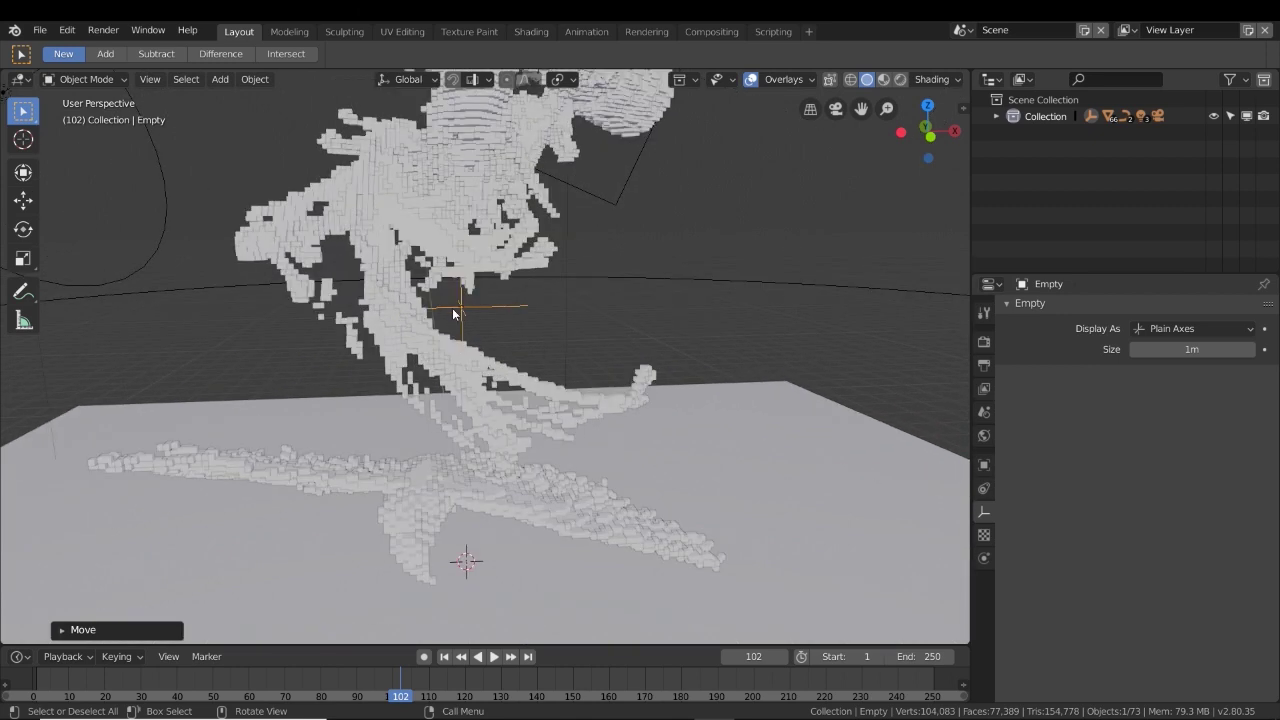
key("s")
left_click(568, 352)
scroll(568, 352, "down", 2)
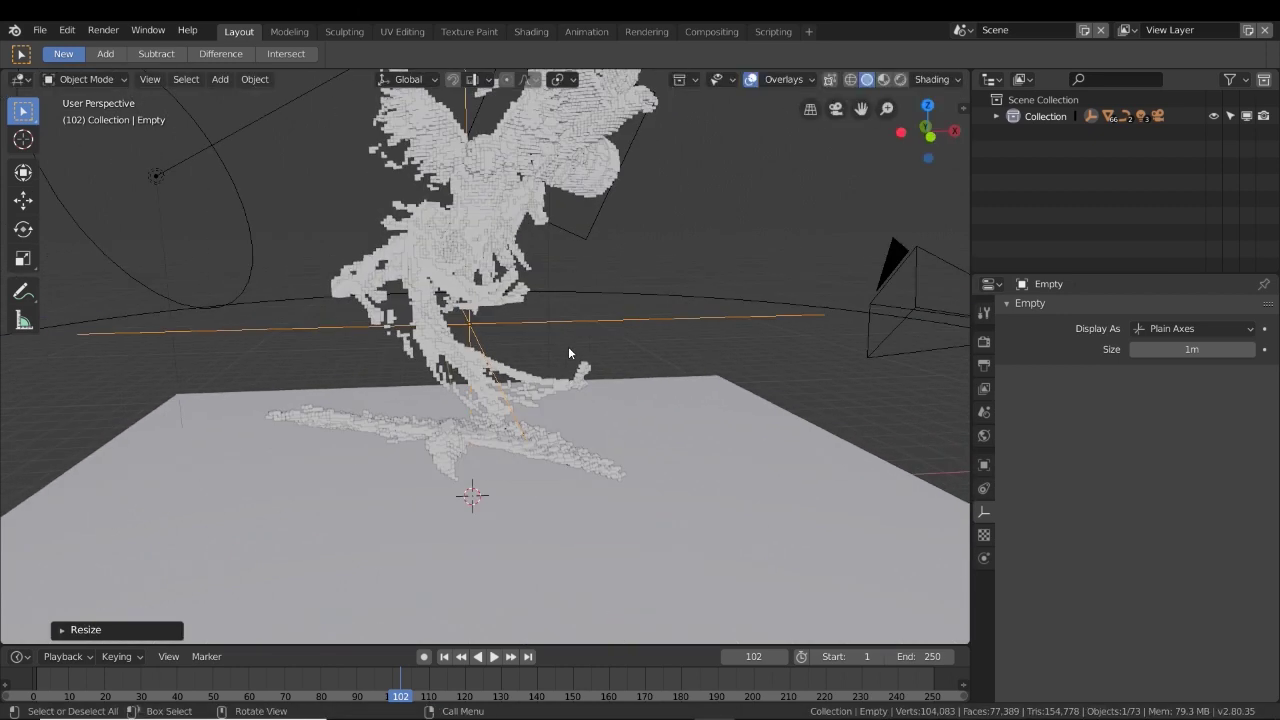
scroll(568, 348, "down", 3)
scroll(565, 350, "up", 1)
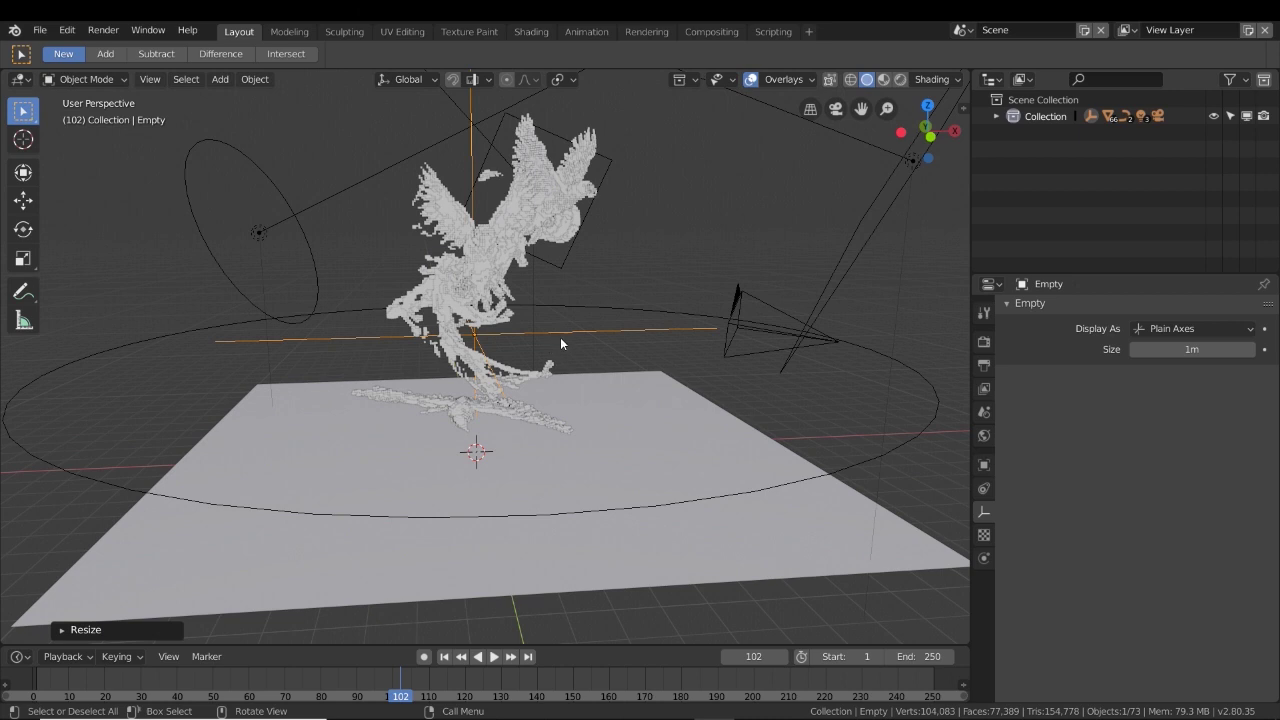
key("g")
key("z")
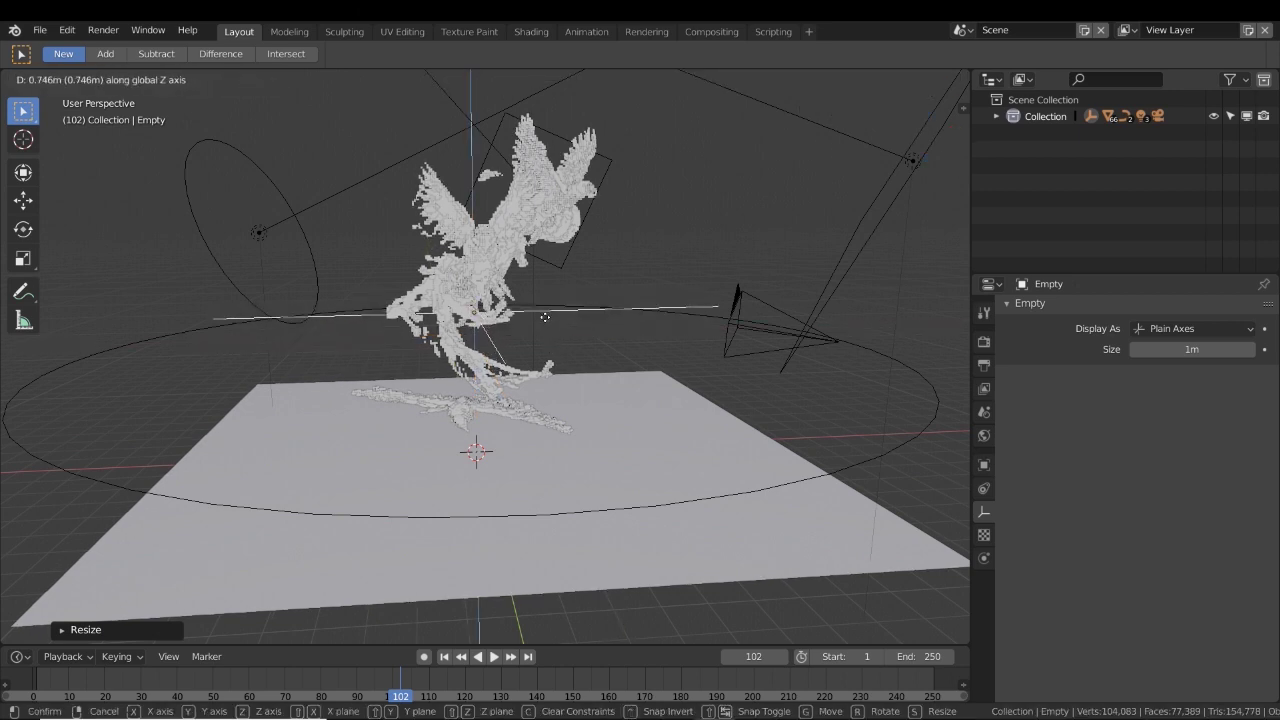
left_click(561, 336)
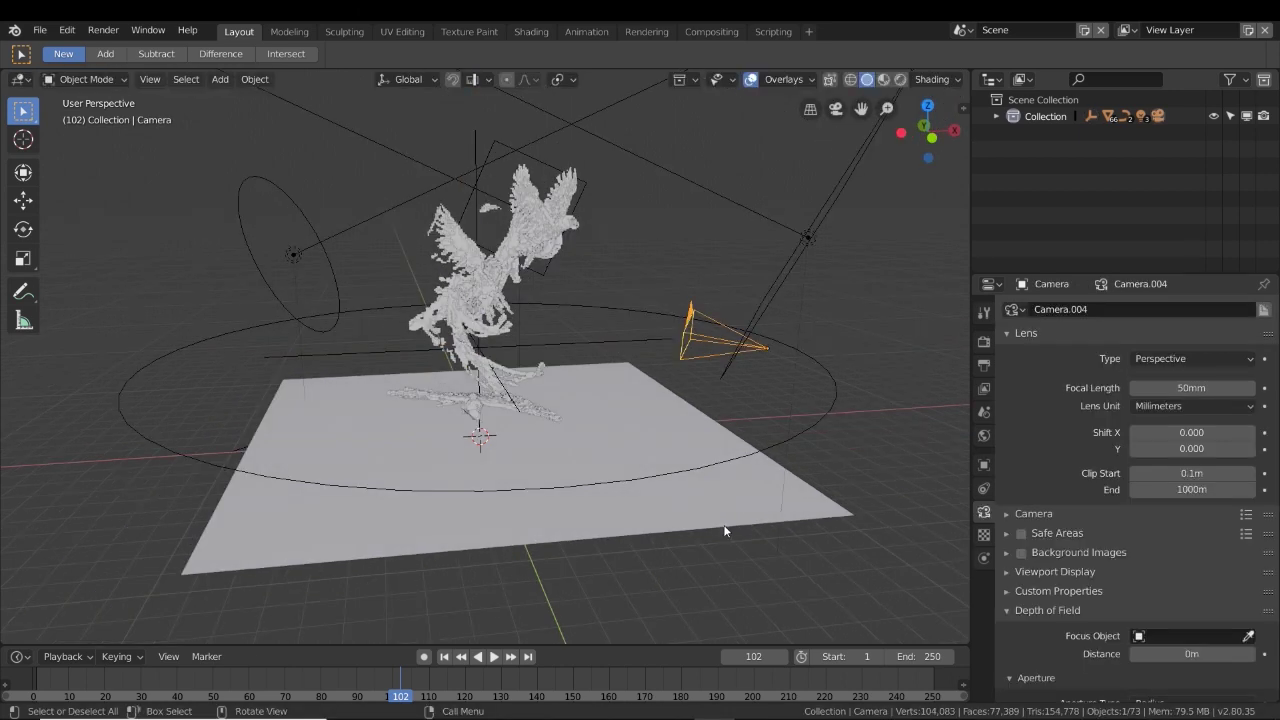
Select the large Bezier circle around the parrots and enter Edit Mode on it.
middle_click_drag(725, 529, 707, 528)
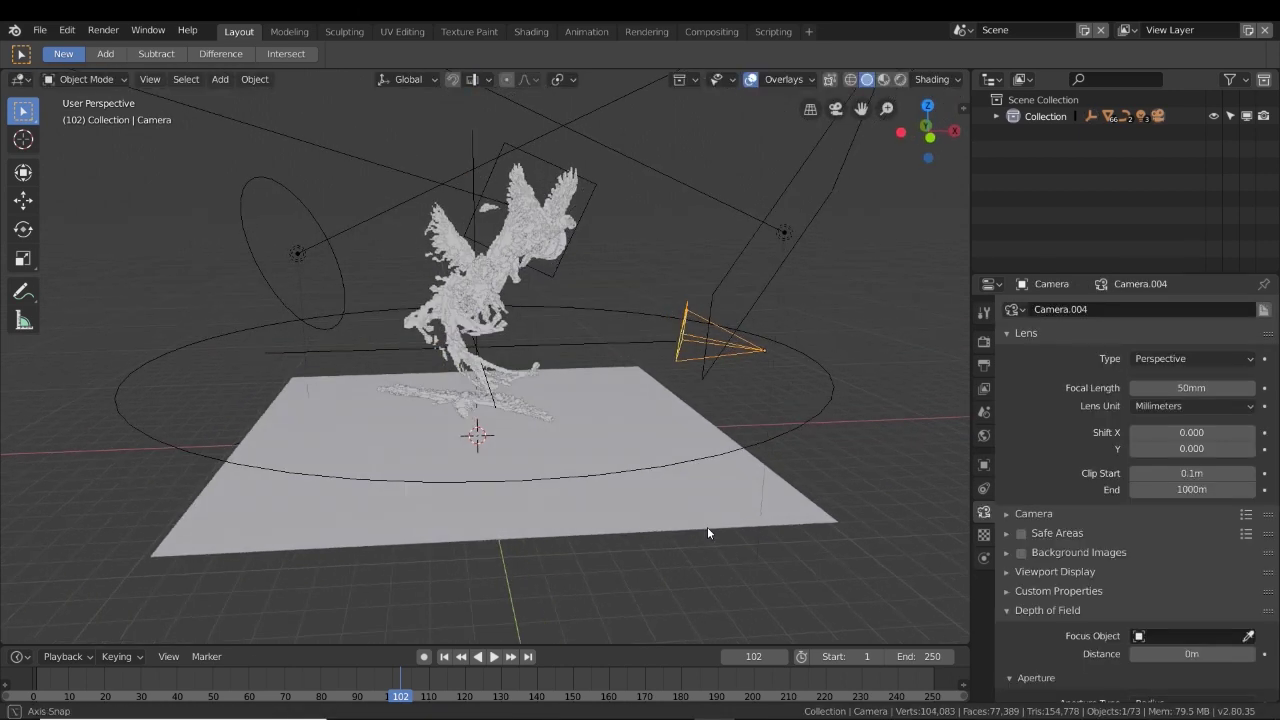
scroll(707, 532, "up", 3)
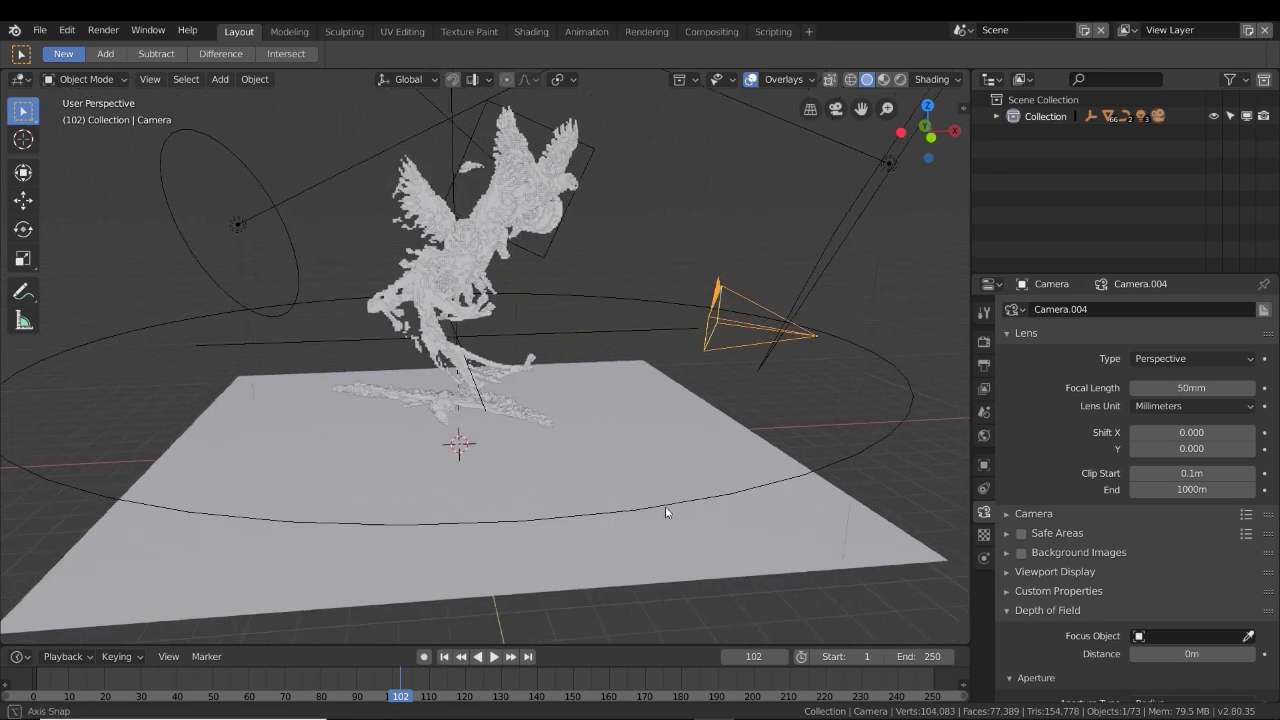
middle_click_drag(667, 512, 769, 398)
scroll(613, 493, "down", 2)
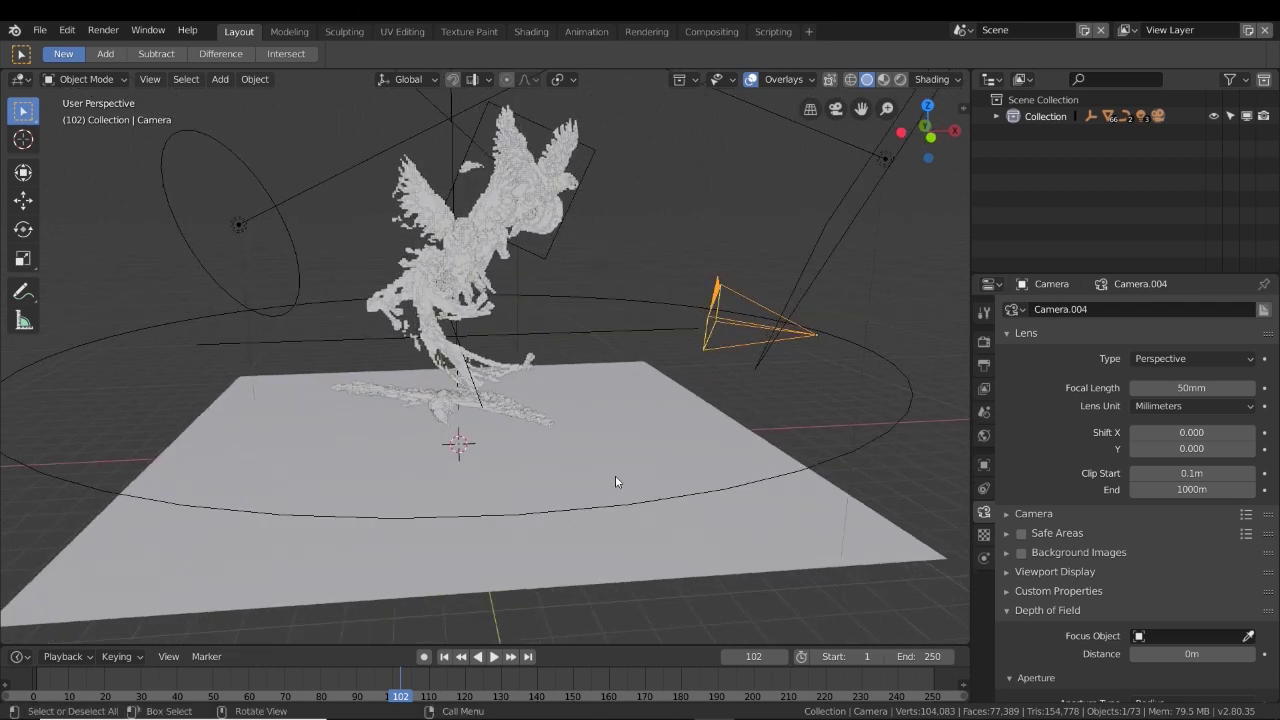
scroll(782, 384, "down", 2)
scroll(778, 380, "up", 4)
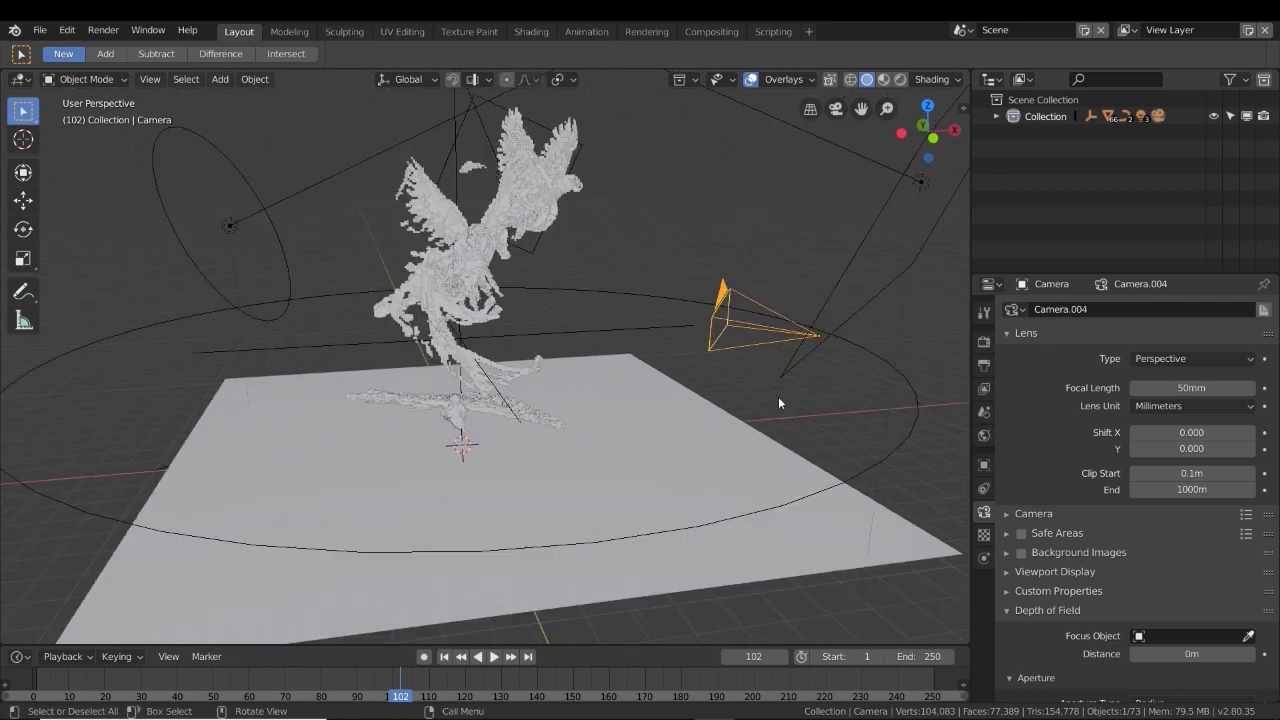
scroll(687, 435, "down", 2)
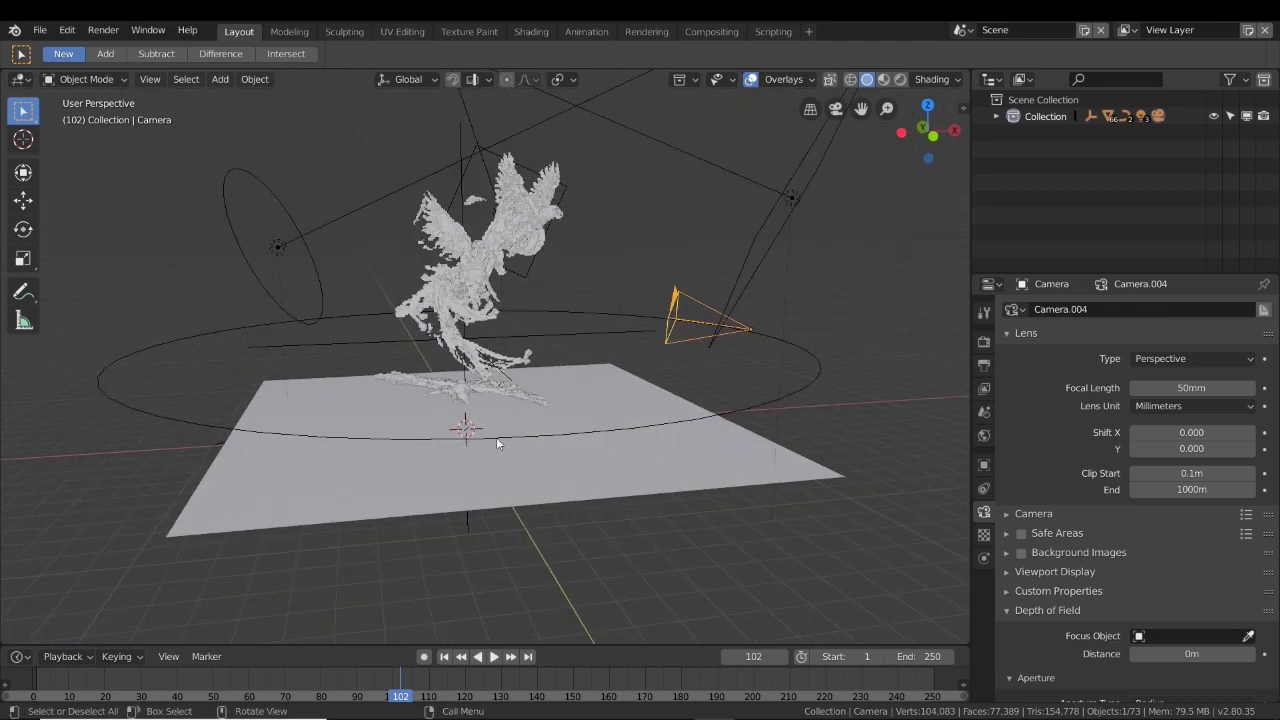
left_click(572, 436)
left_click(572, 436)
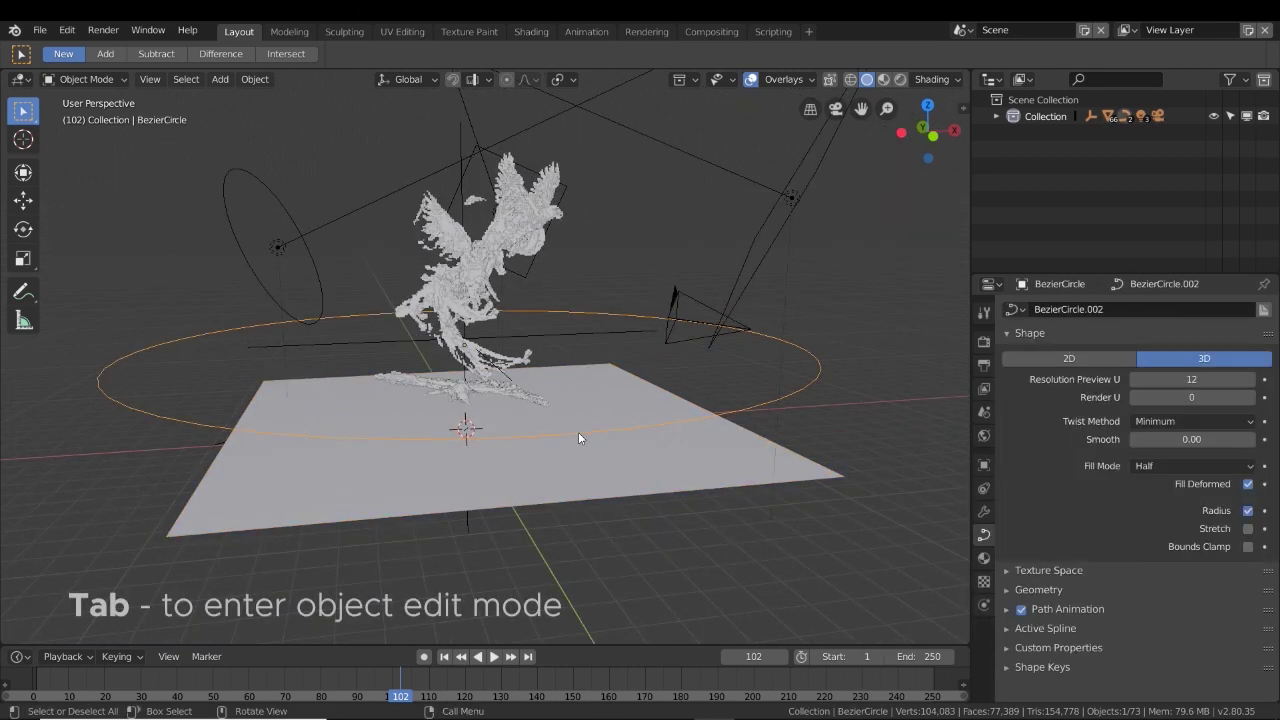
key("Tab")
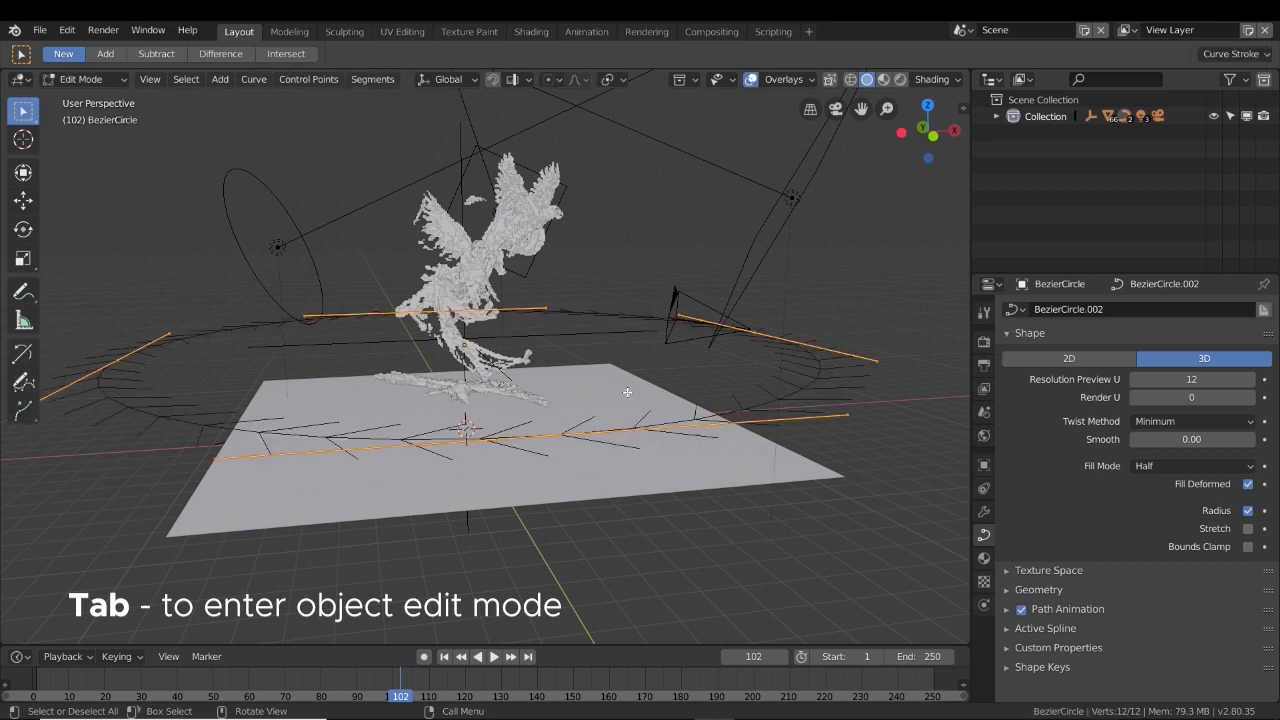
Snap the 3D cursor to the front control point of the Bezier circle and return to Object Mode.
middle_click_drag(580, 505, 485, 580)
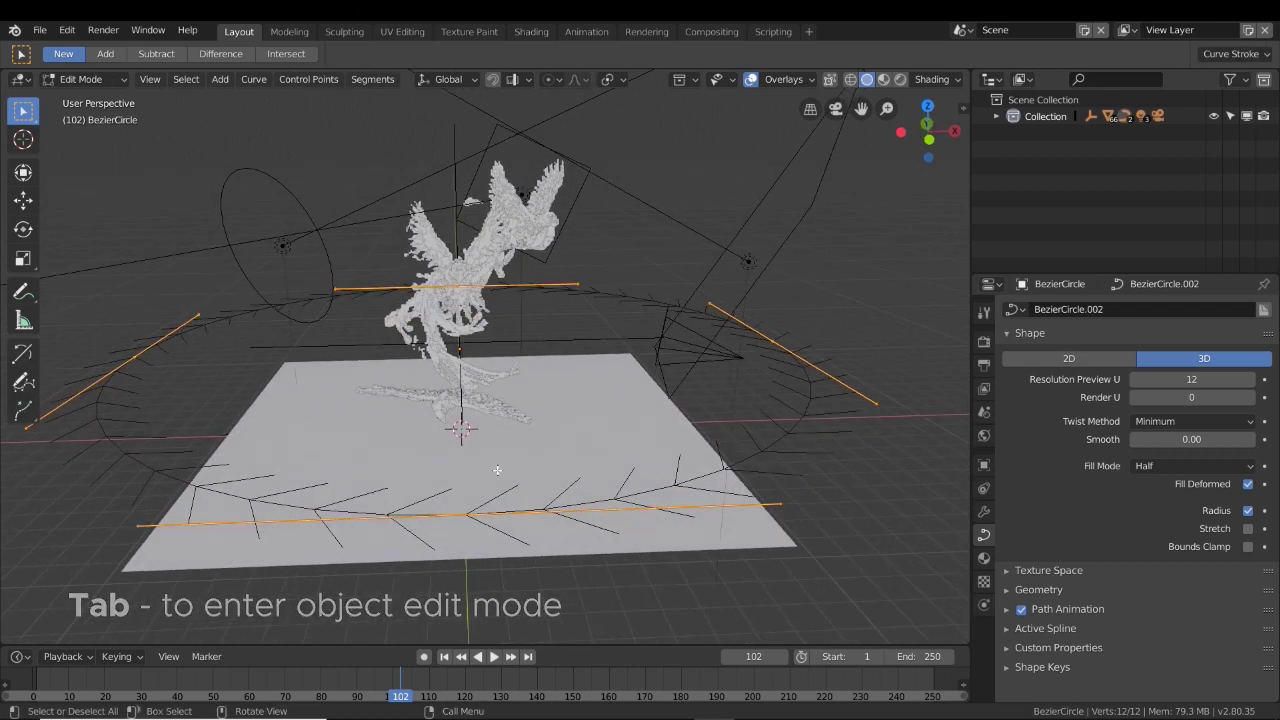
key("alt+a")
left_click(465, 517)
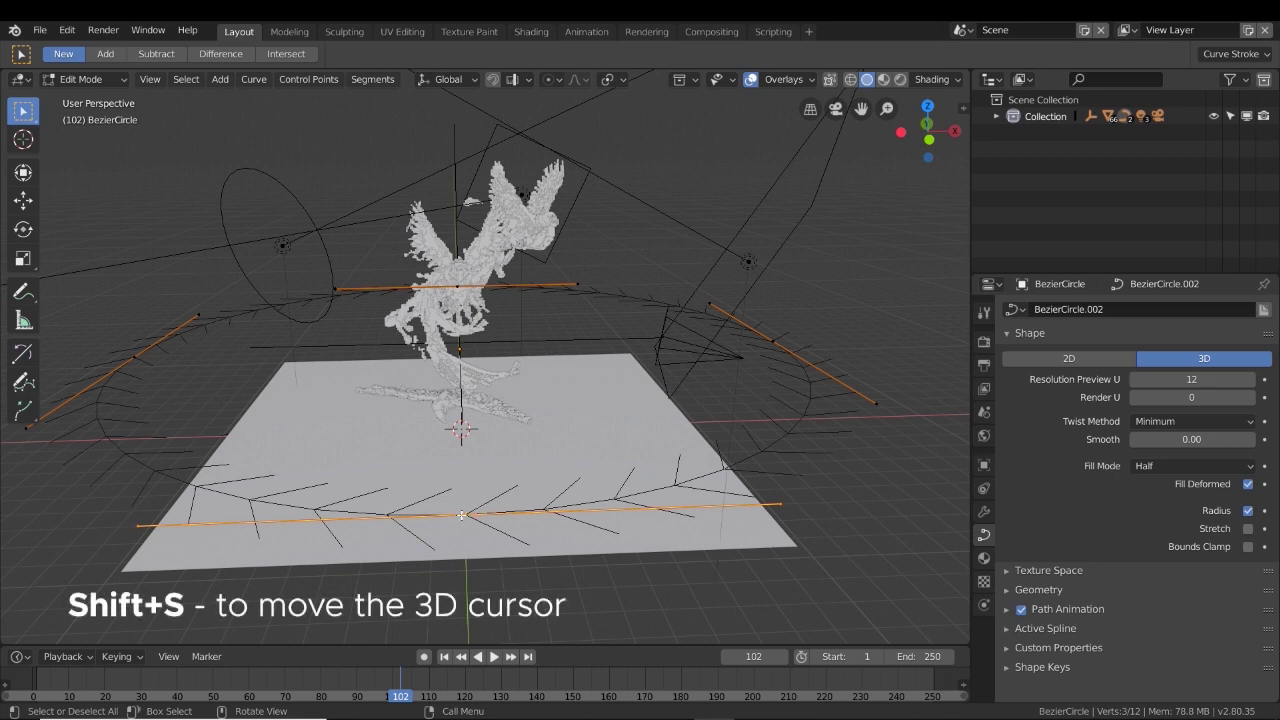
key("shift+s")
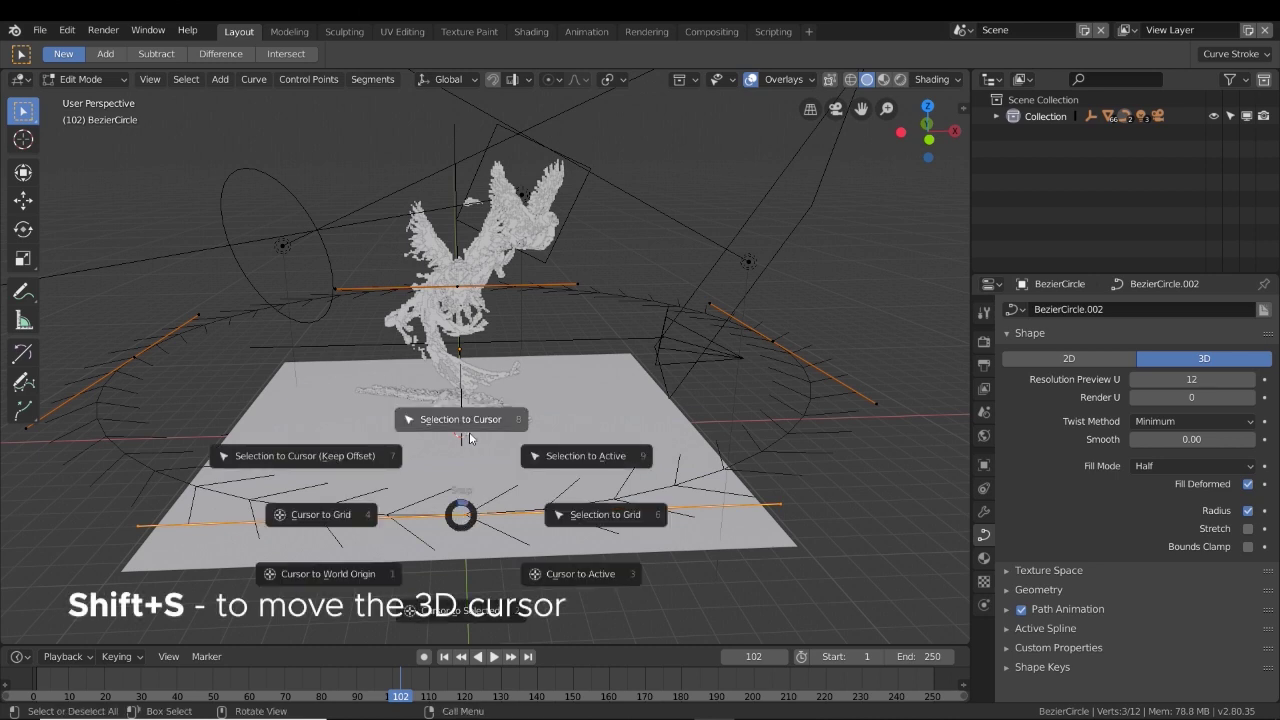
left_click(466, 608)
middle_click_drag(480, 606, 560, 478)
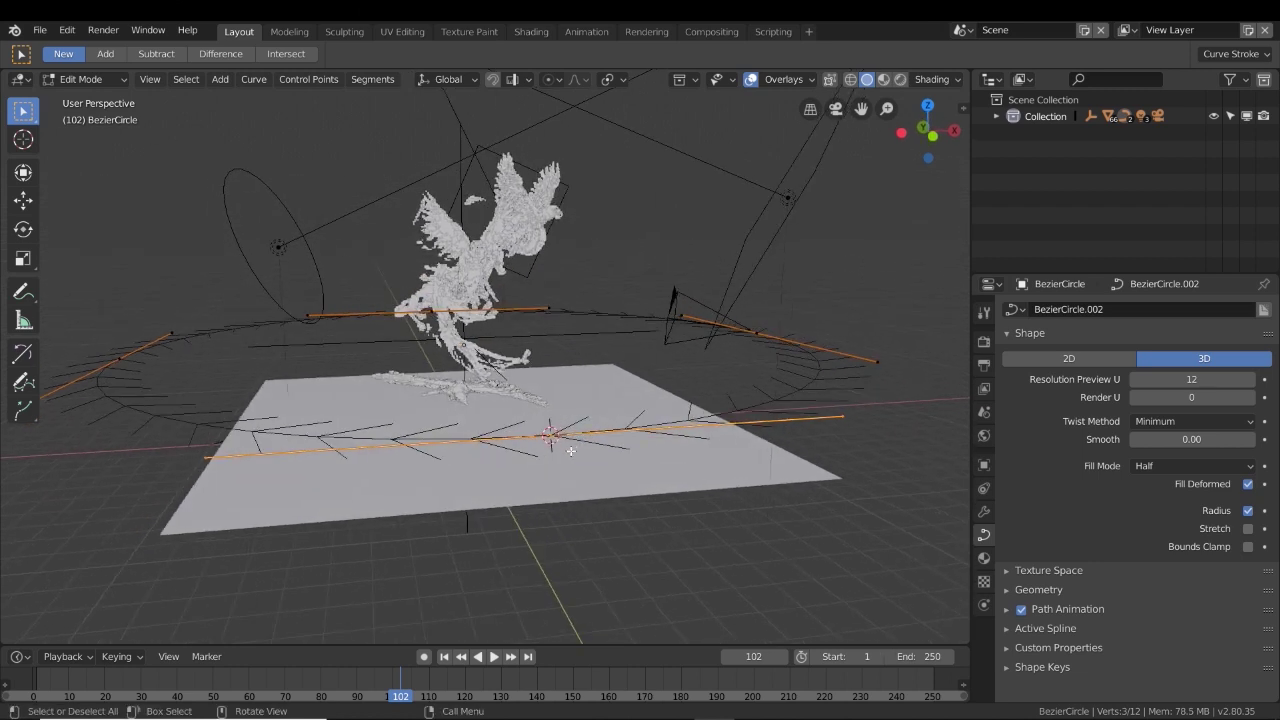
key("Tab")
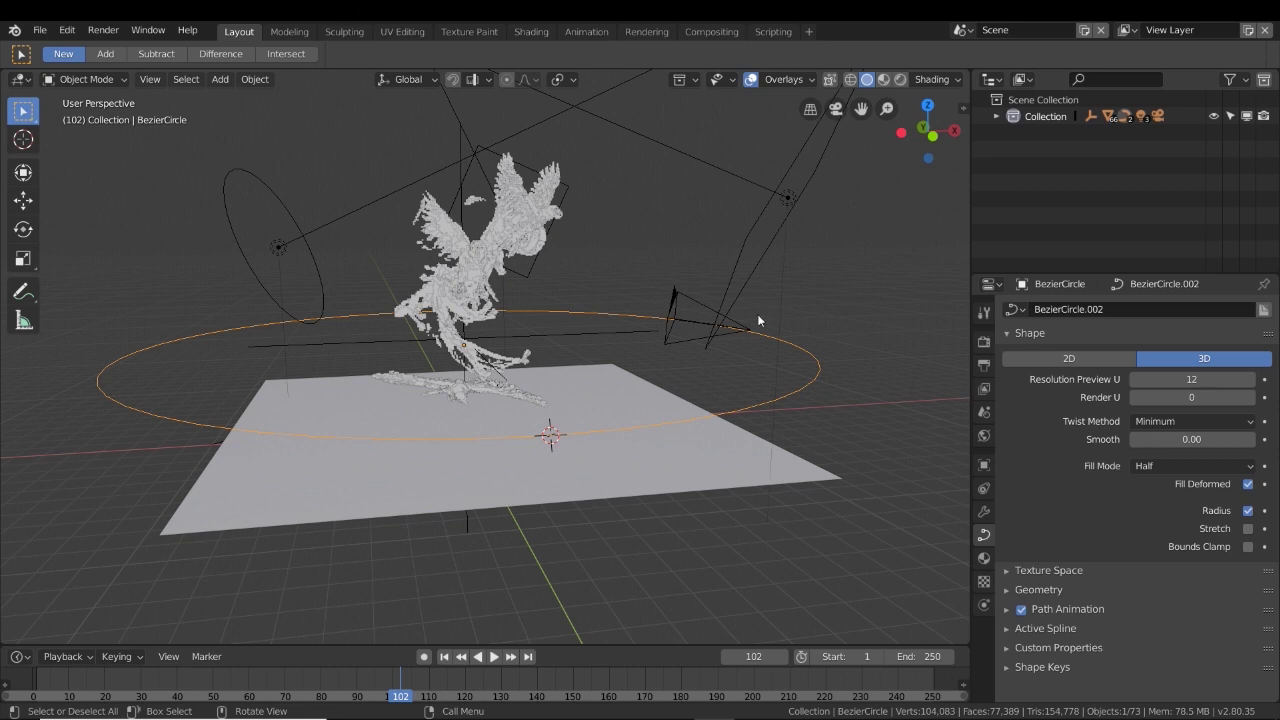
Snap the camera to the 3D cursor on the front of the Bezier circle.
left_click(695, 306)
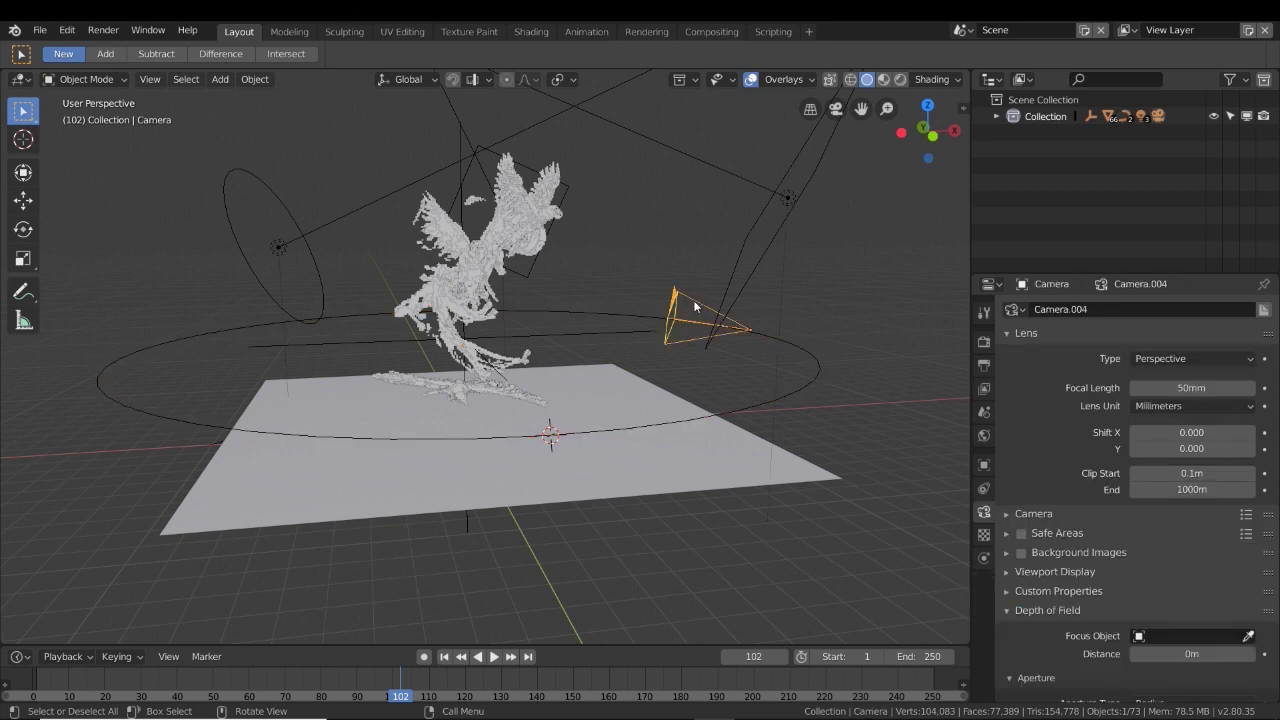
key("shift+s")
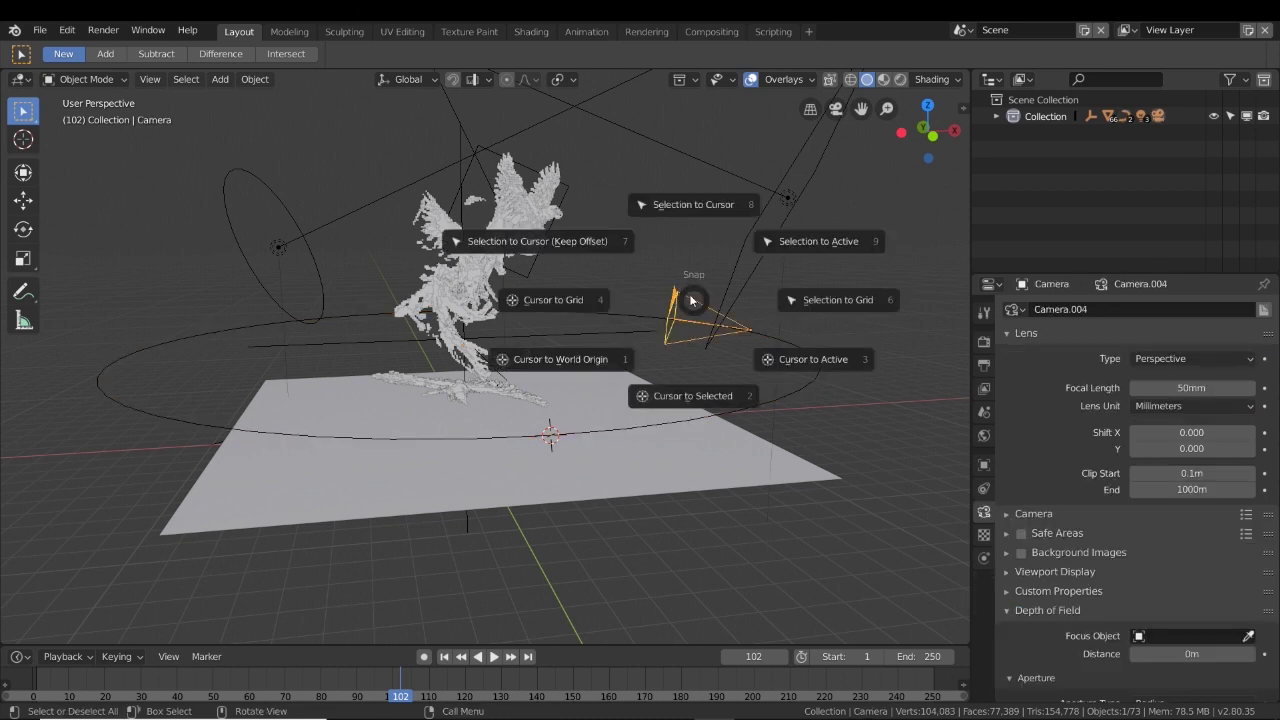
left_click(687, 210)
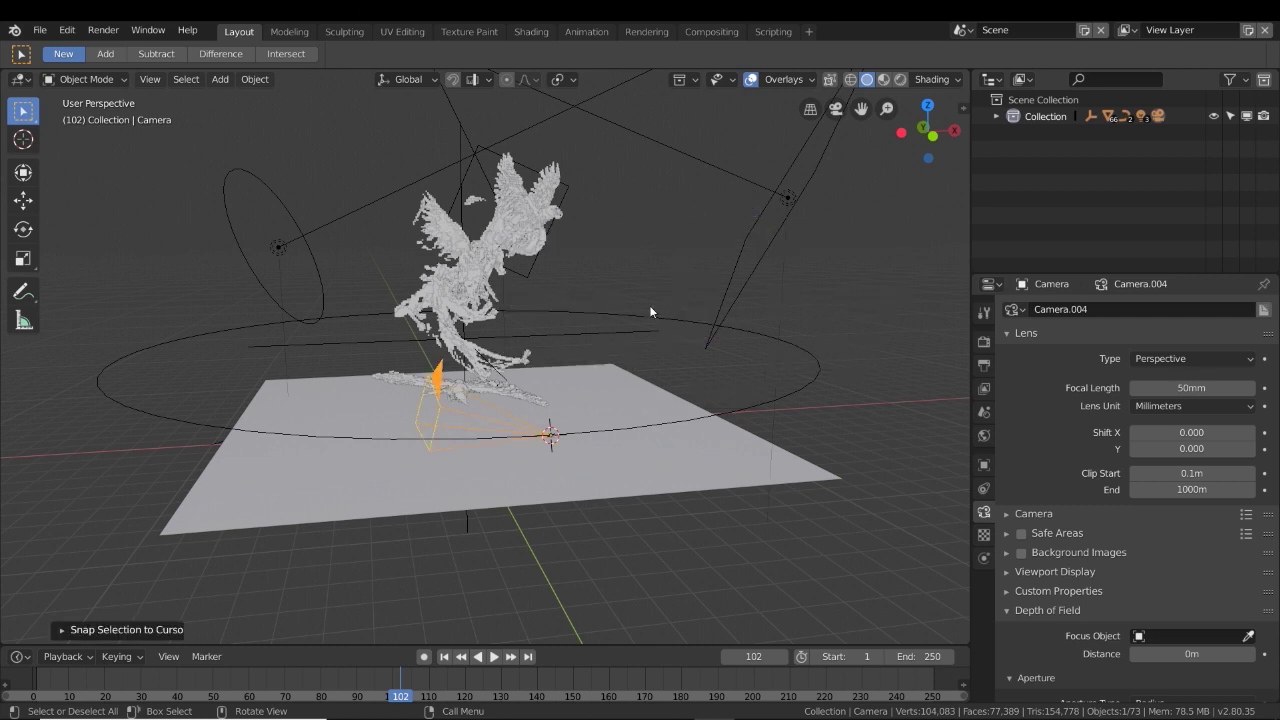
middle_click_drag(628, 431, 608, 443)
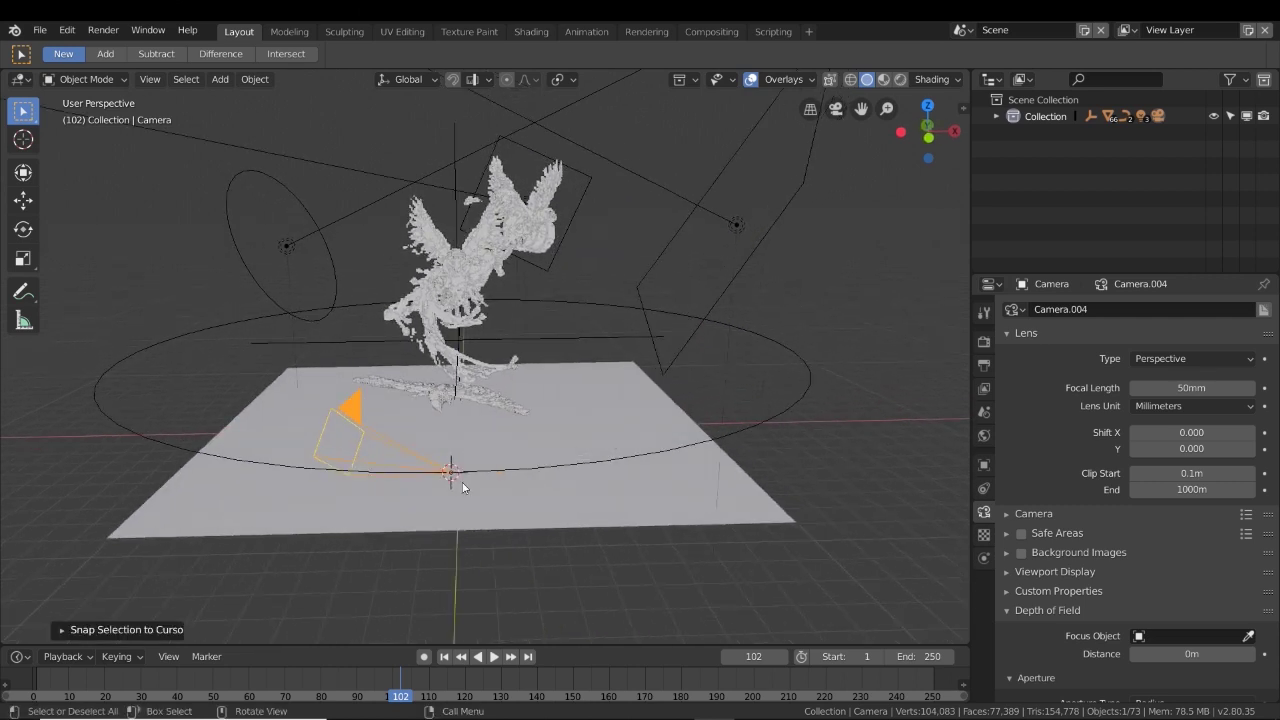
middle_click_drag(499, 516, 521, 508)
scroll(521, 508, "up", 1)
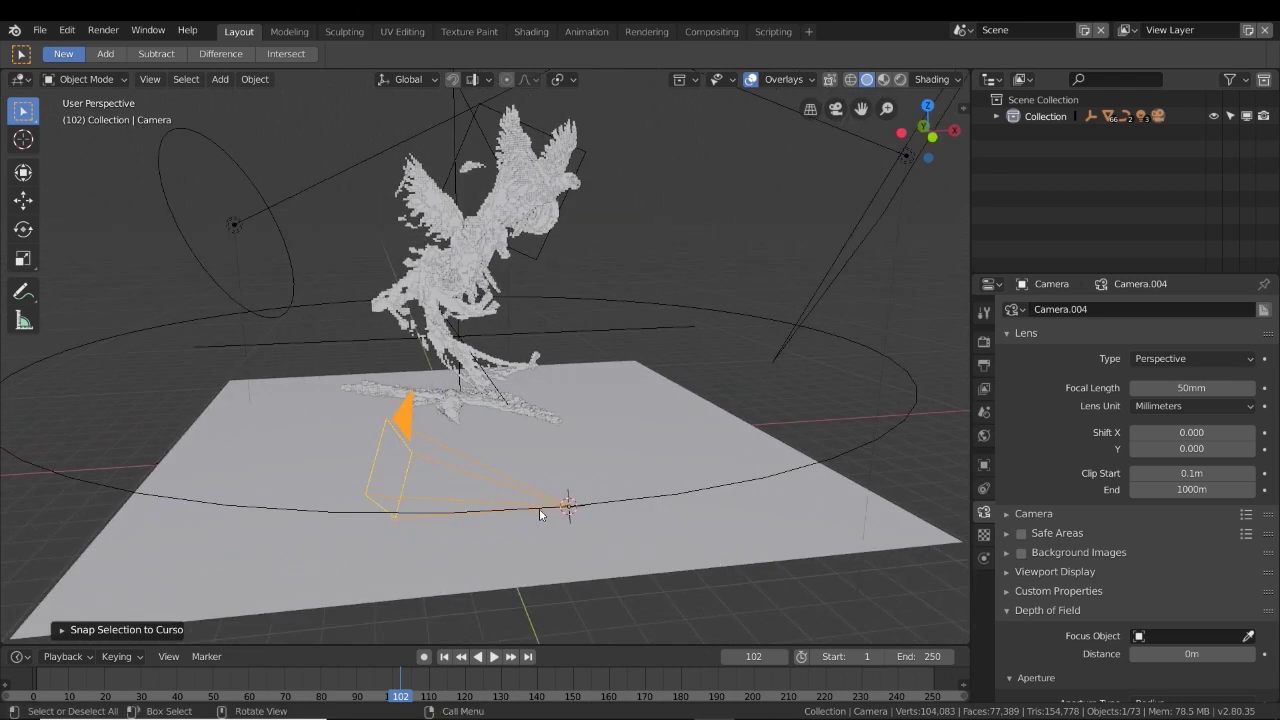
middle_click_drag(529, 536, 510, 566)
scroll(521, 561, "down", 1)
scroll(510, 566, "up", 1)
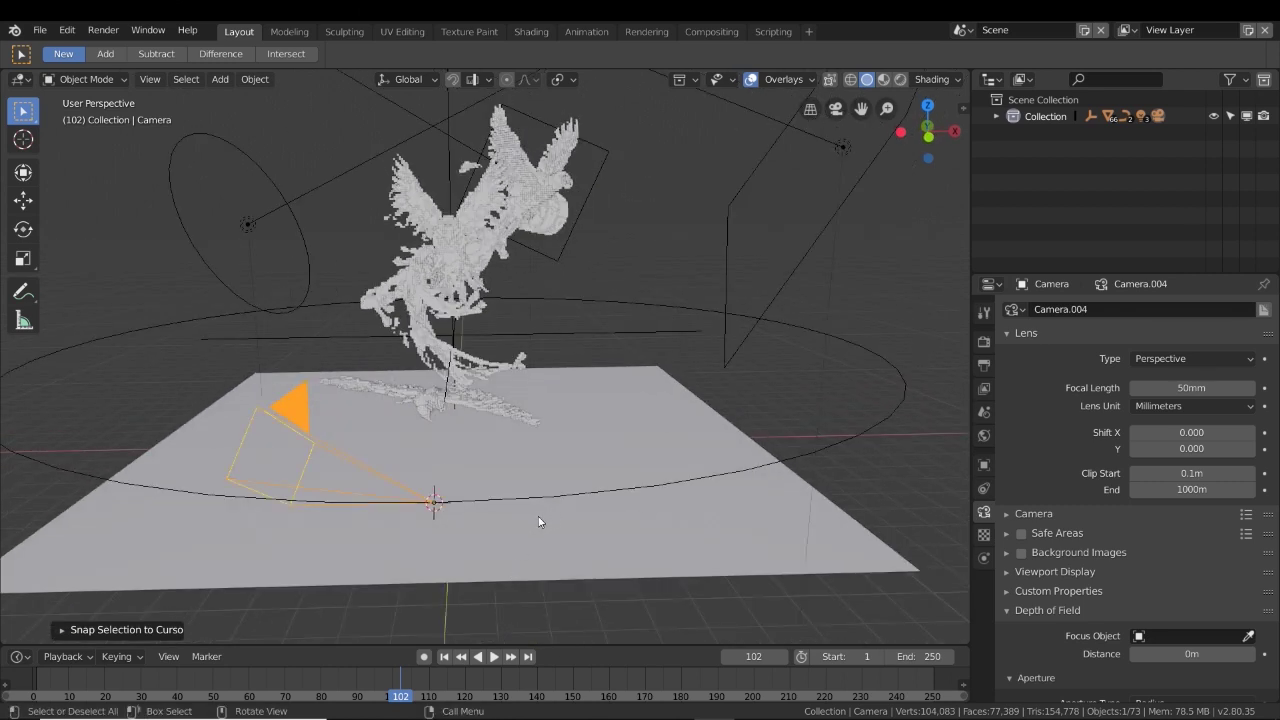
middle_click_drag(543, 514, 541, 524)
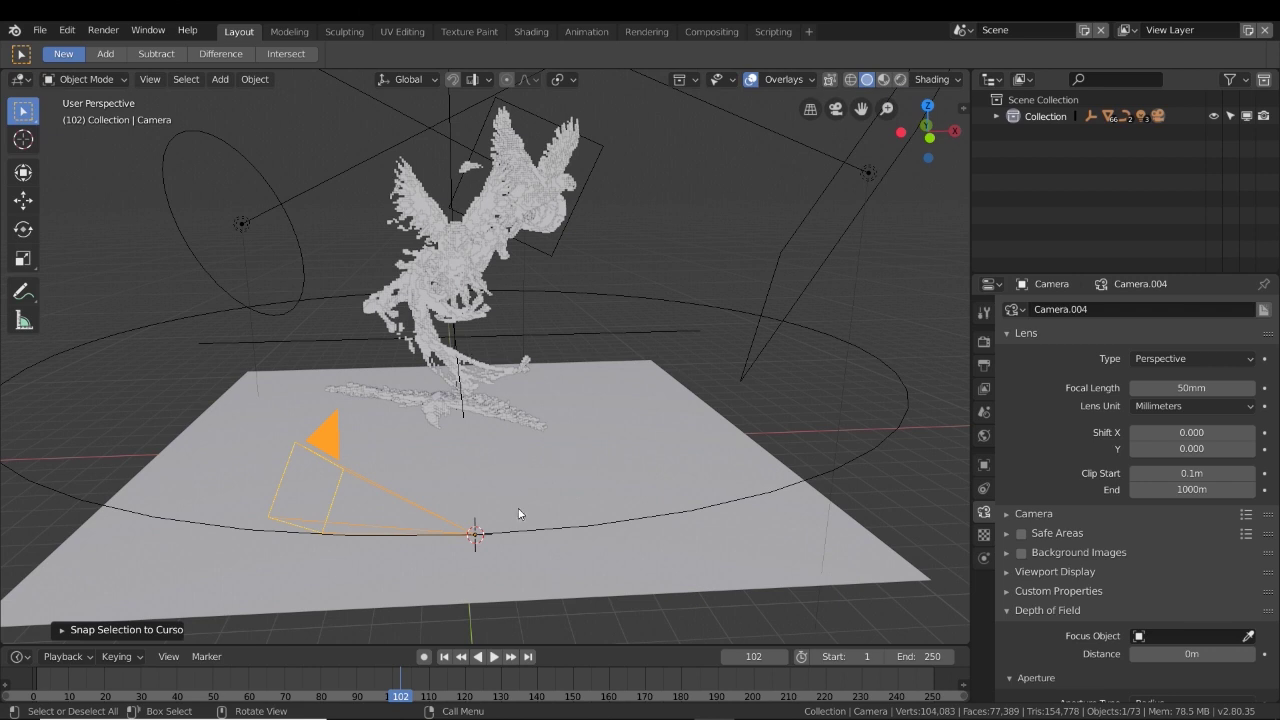
mouse_move(518, 508)
middle_mouse_down()
mouse_move(512, 521)
mouse_move(512, 504)
middle_mouse_up()
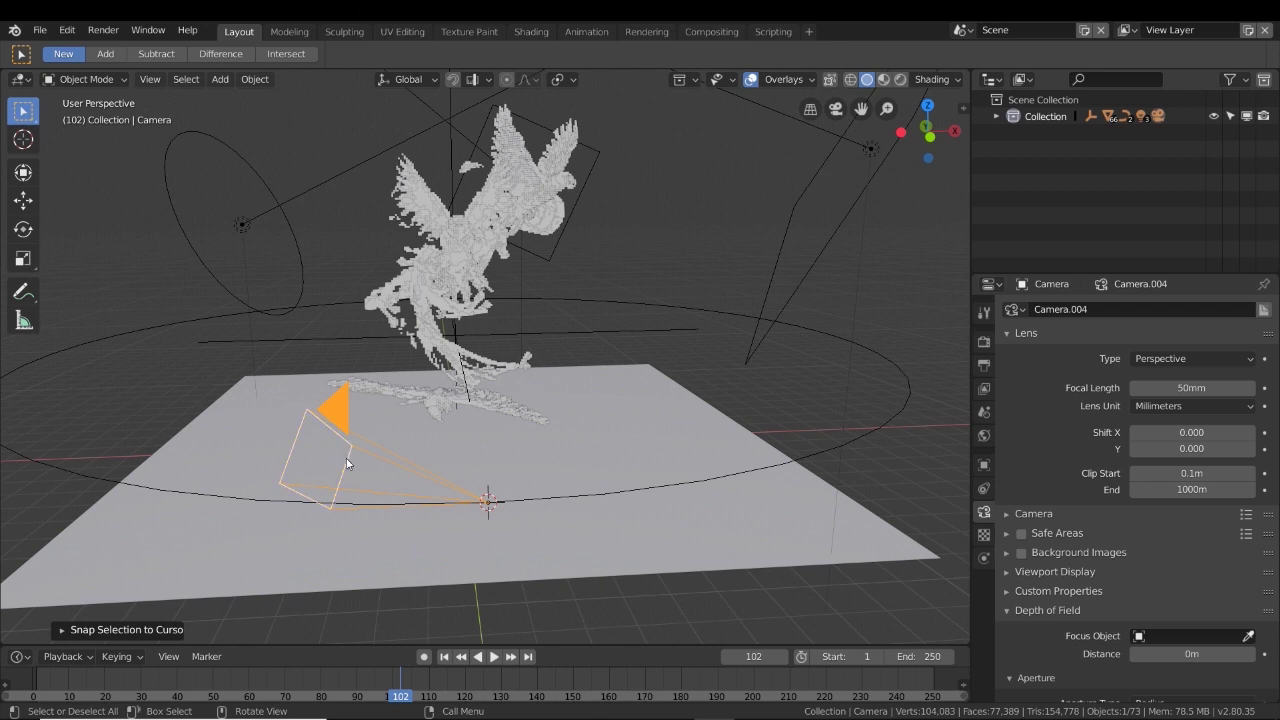
Parent the camera to the large Bezier circle using the Follow Path option.
left_click(841, 444, "shift")
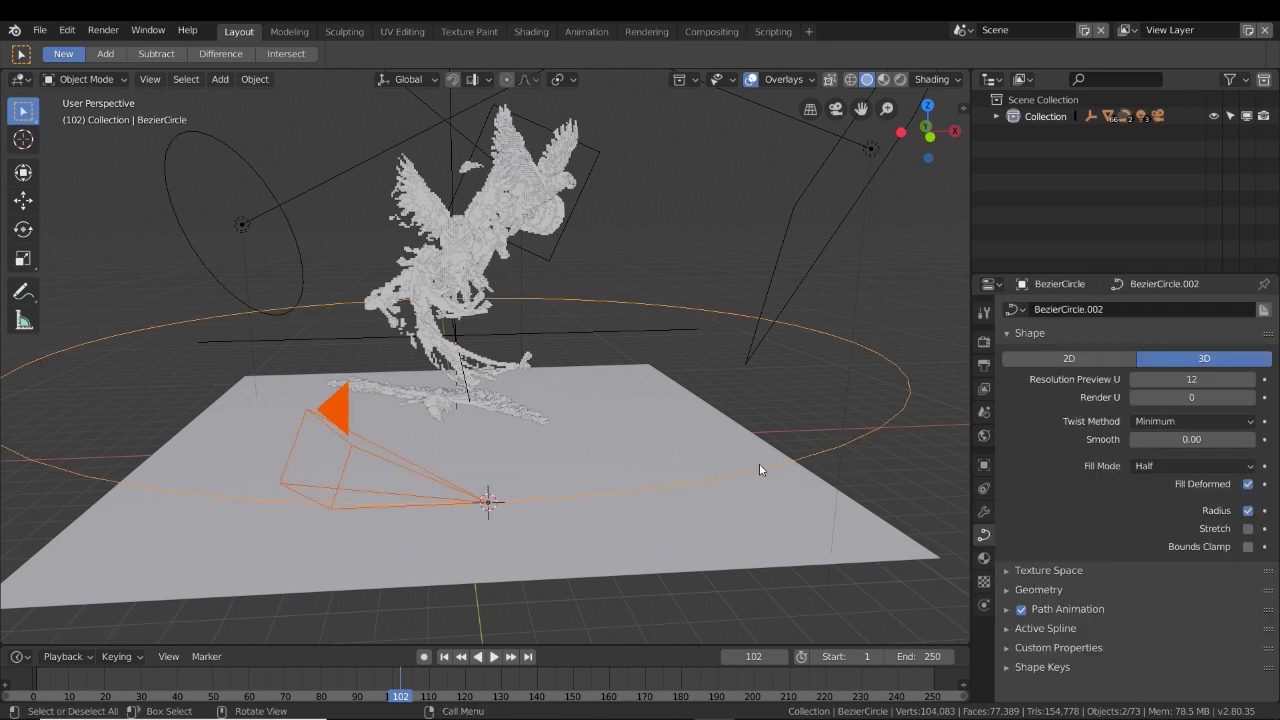
right_click(815, 458)
mouse_move(815, 458)
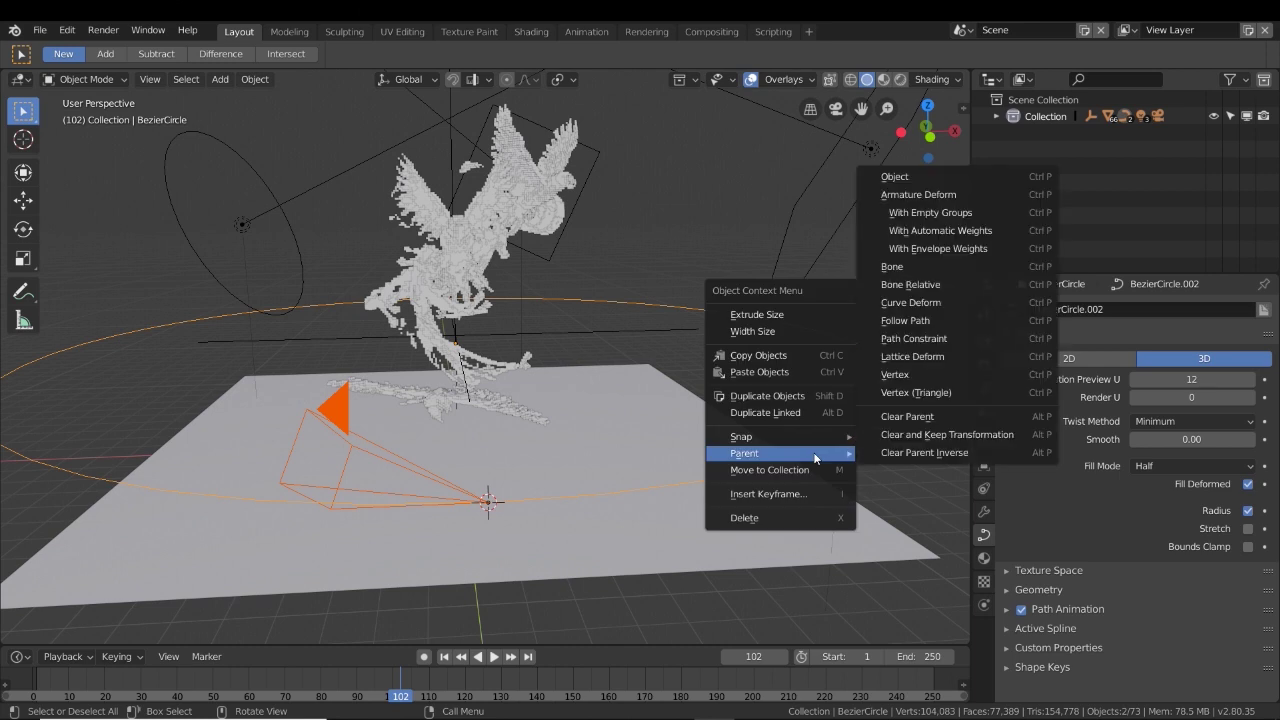
left_click(902, 322)
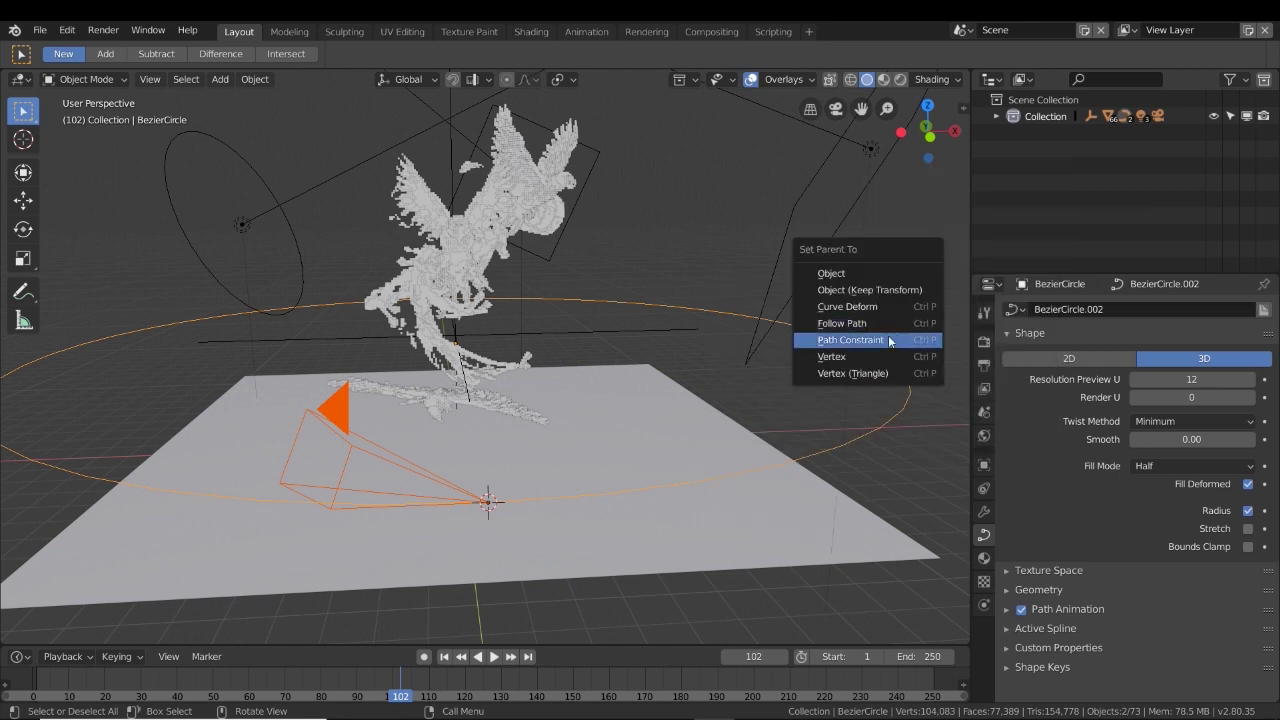
left_click(852, 322)
Play the animation from near the first frame to check how the camera travels along the circle.
scroll(719, 393, "down", 3)
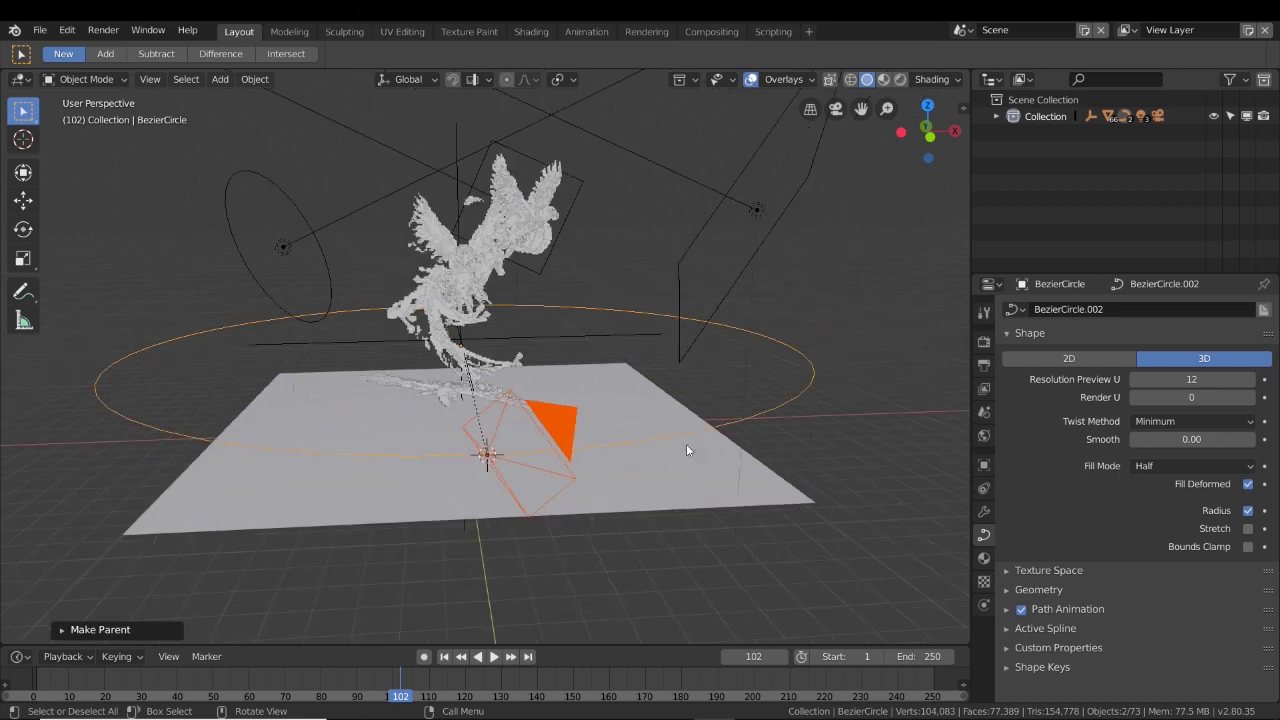
right_click(51, 690)
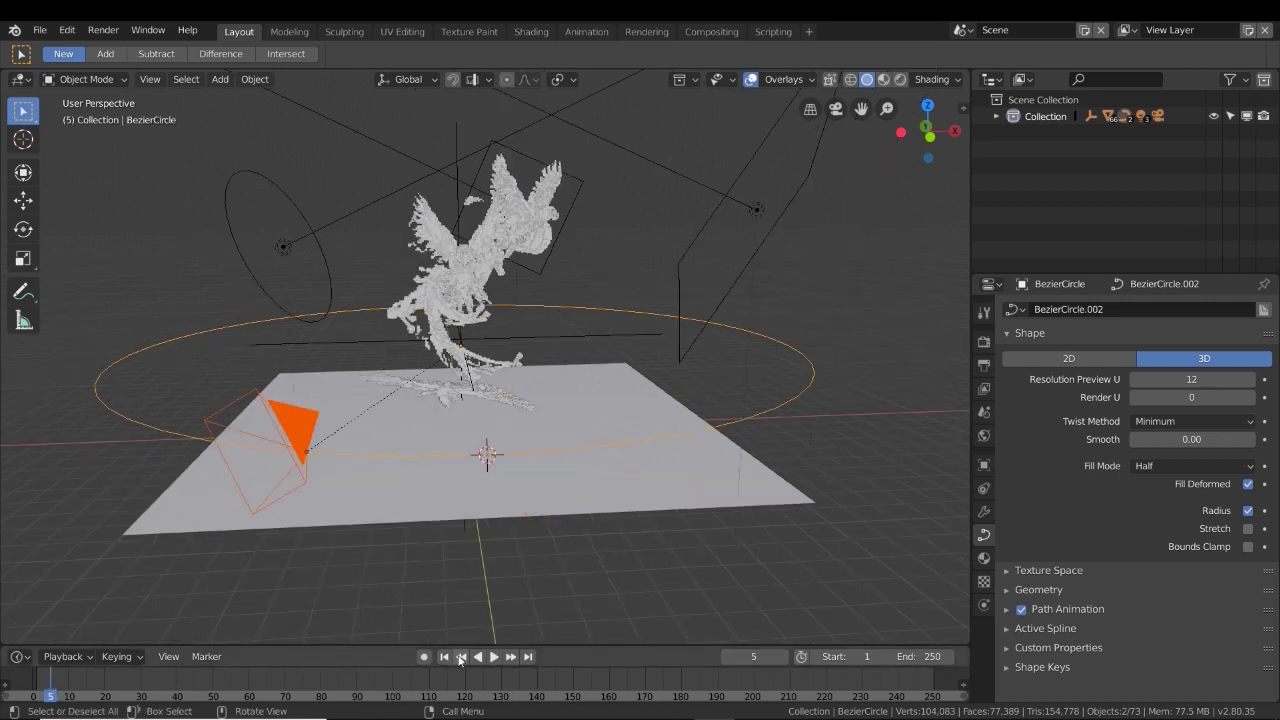
left_click(479, 657)
left_click(488, 657)
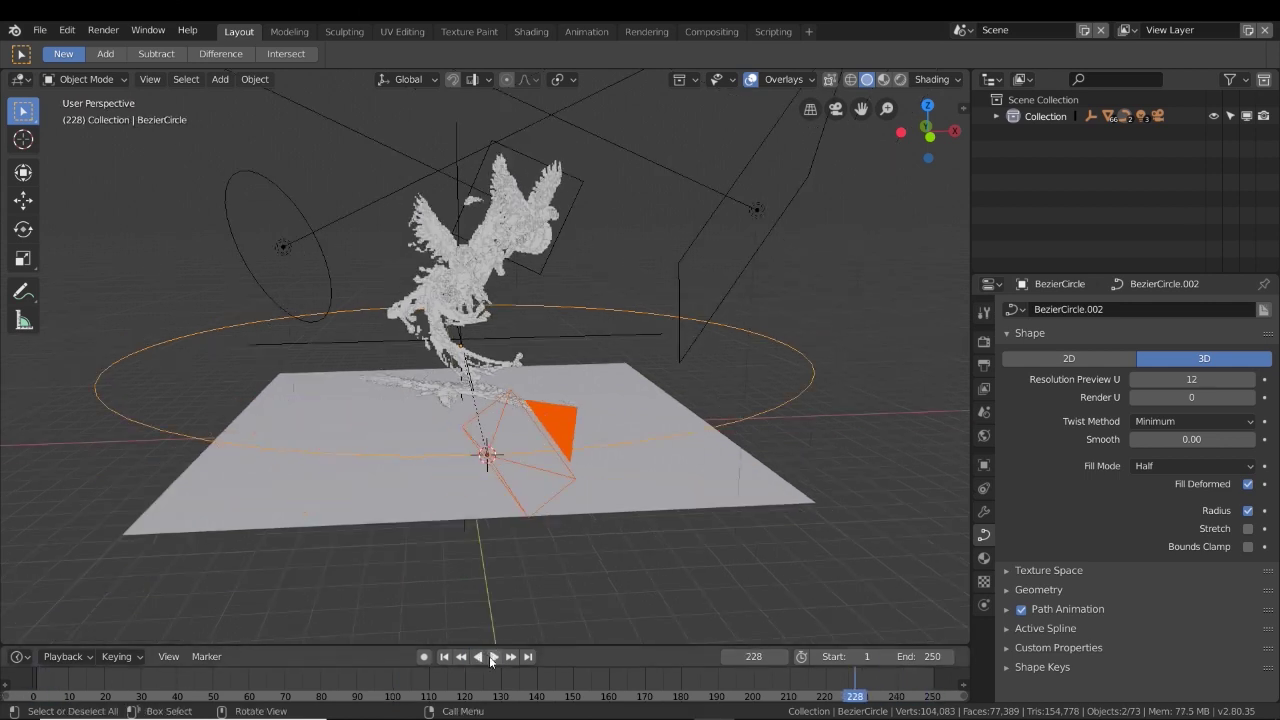
left_click(69, 688)
left_click(38, 688)
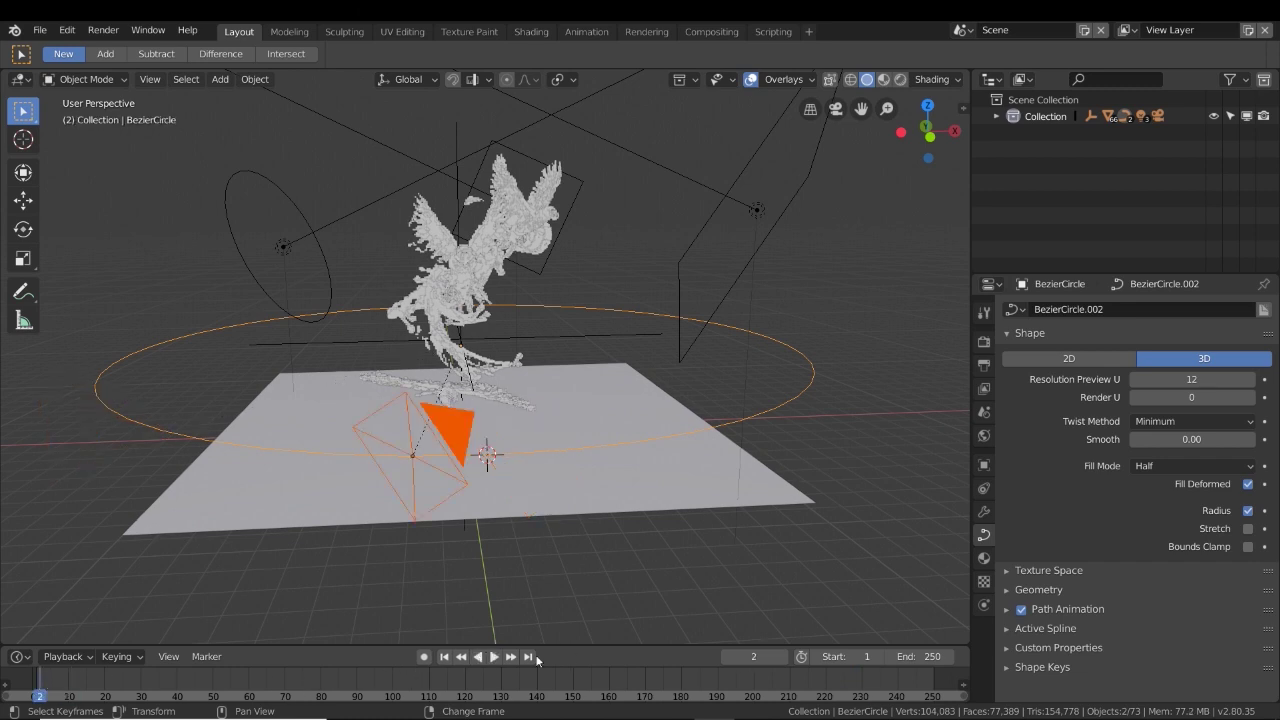
left_click(493, 657)
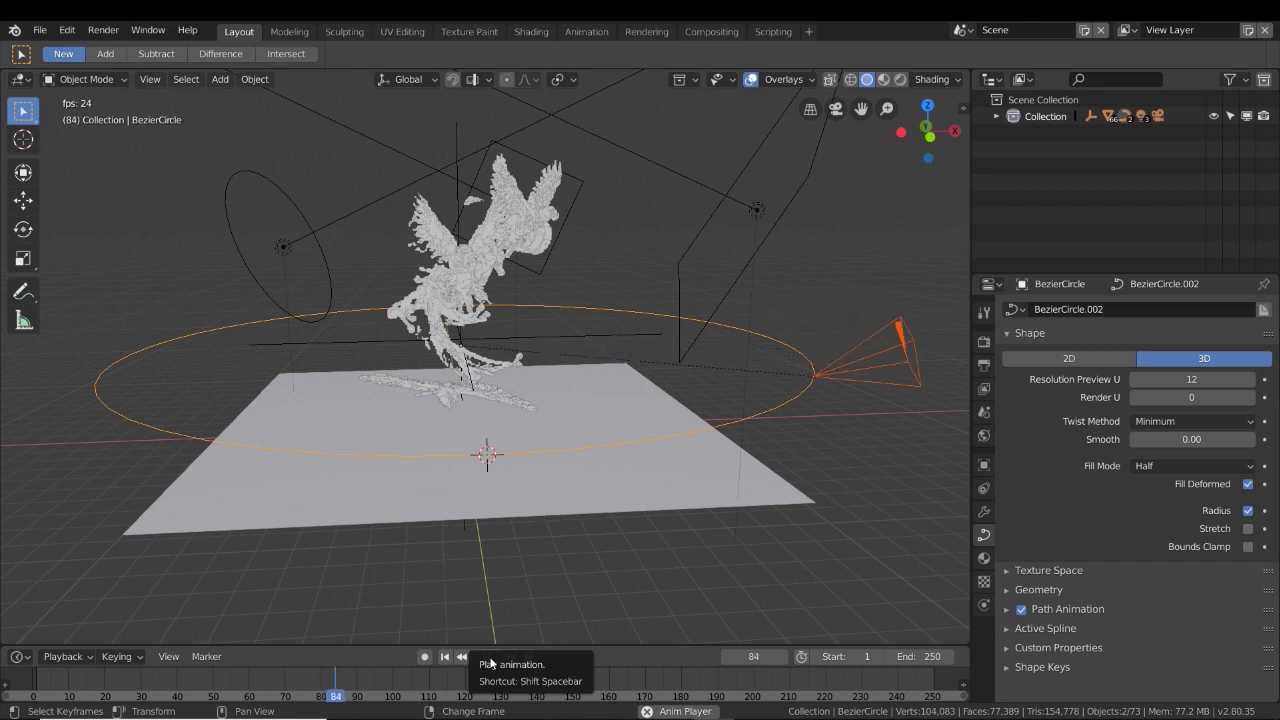
left_click(486, 656)
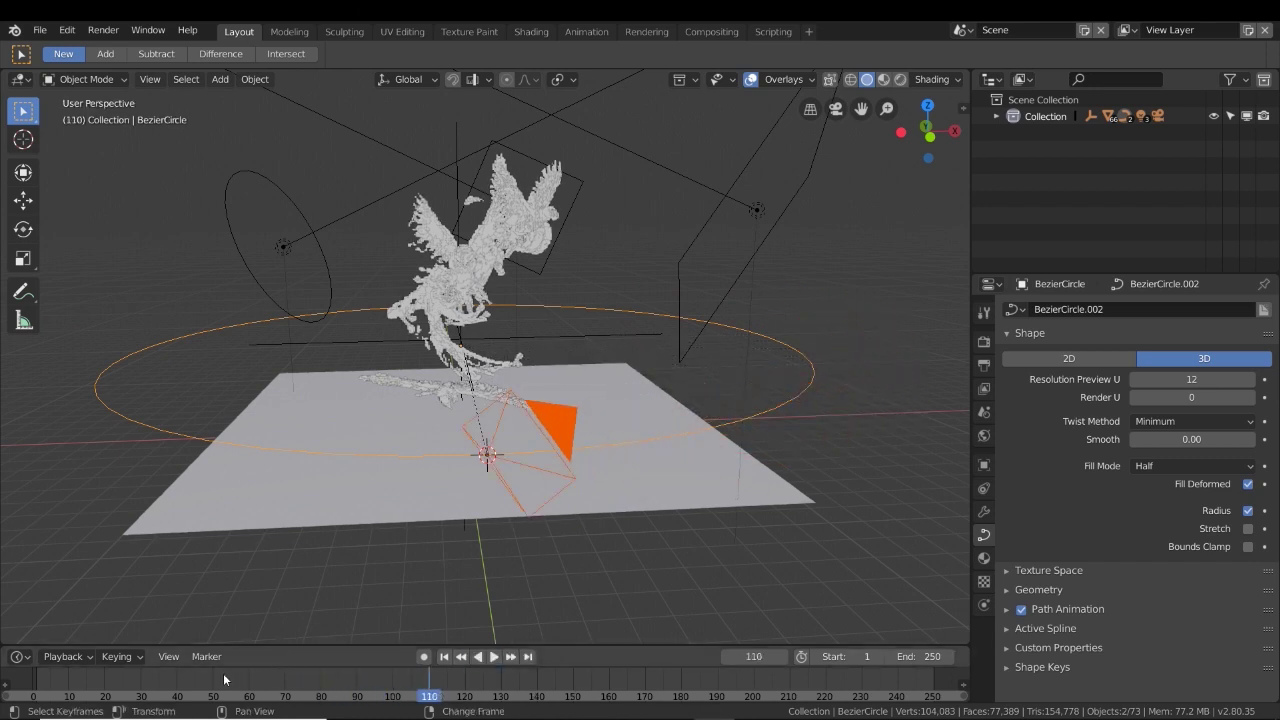
Add a Track To constraint to the camera with the Empty as its target.
middle_click_drag(549, 559, 548, 572)
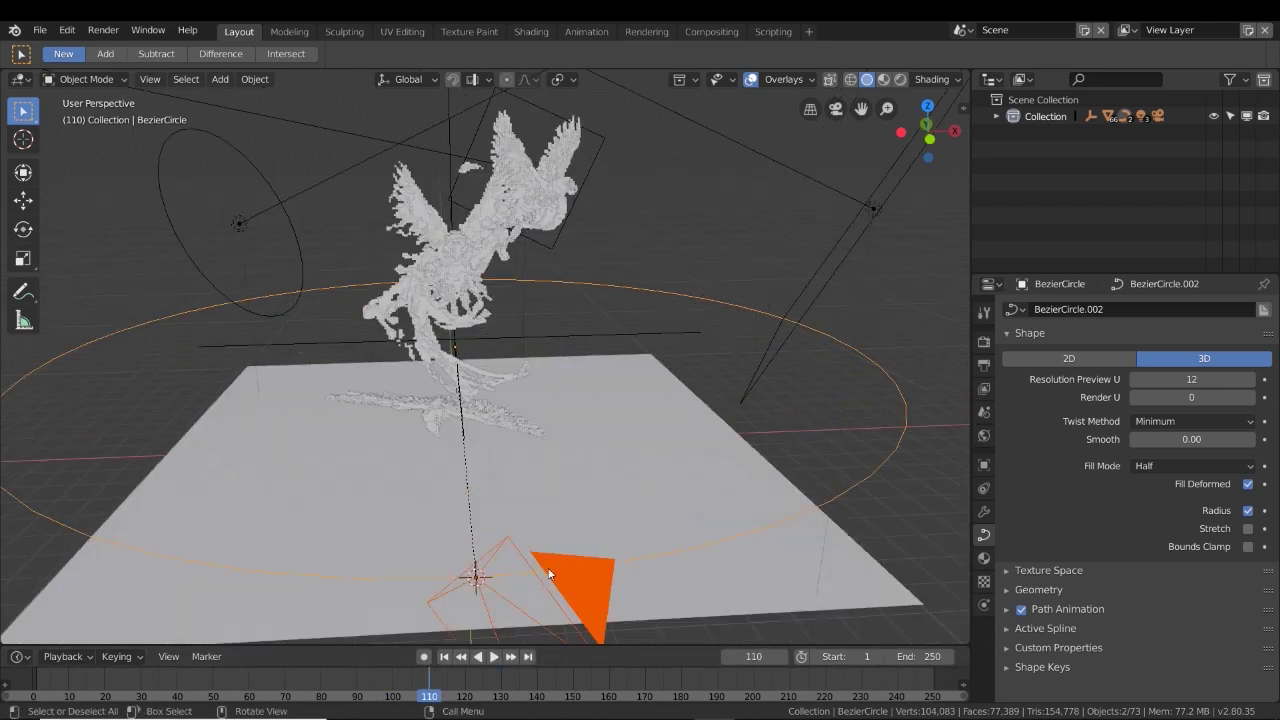
scroll(557, 568, "down", 2)
scroll(500, 507, "up", 2)
left_click(519, 347)
scroll(522, 345, "down", 3)
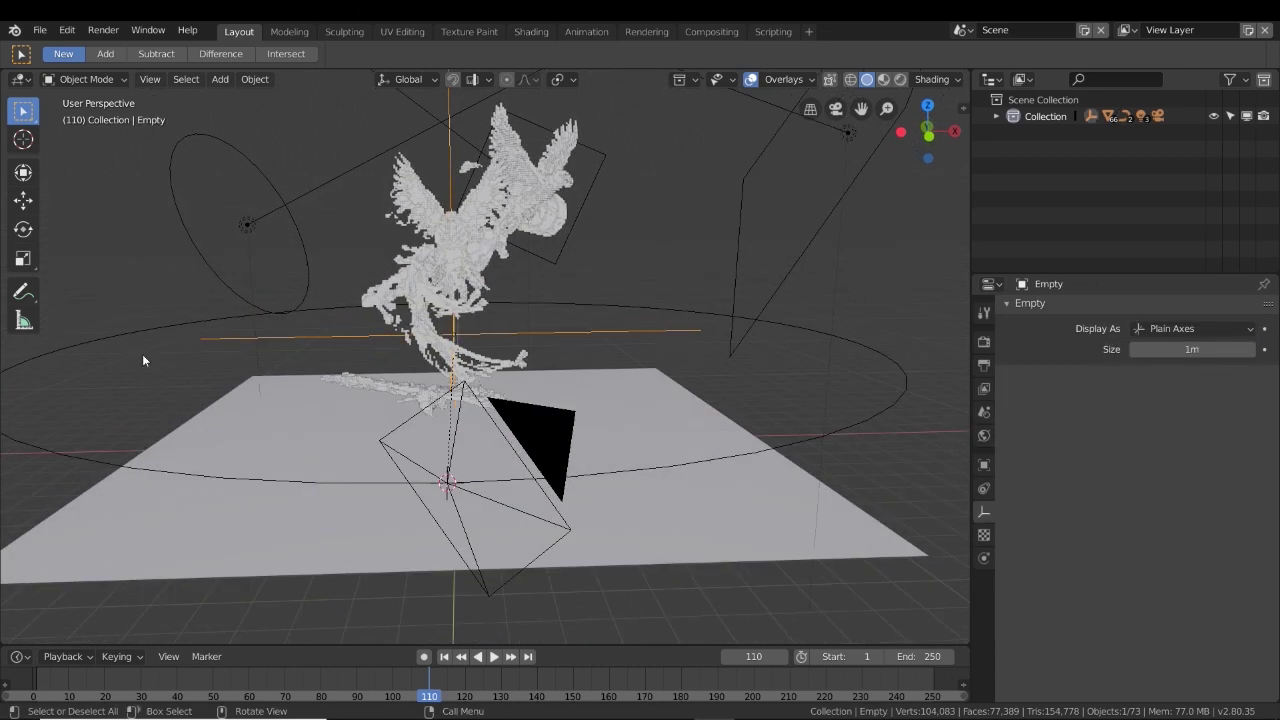
left_click(556, 434)
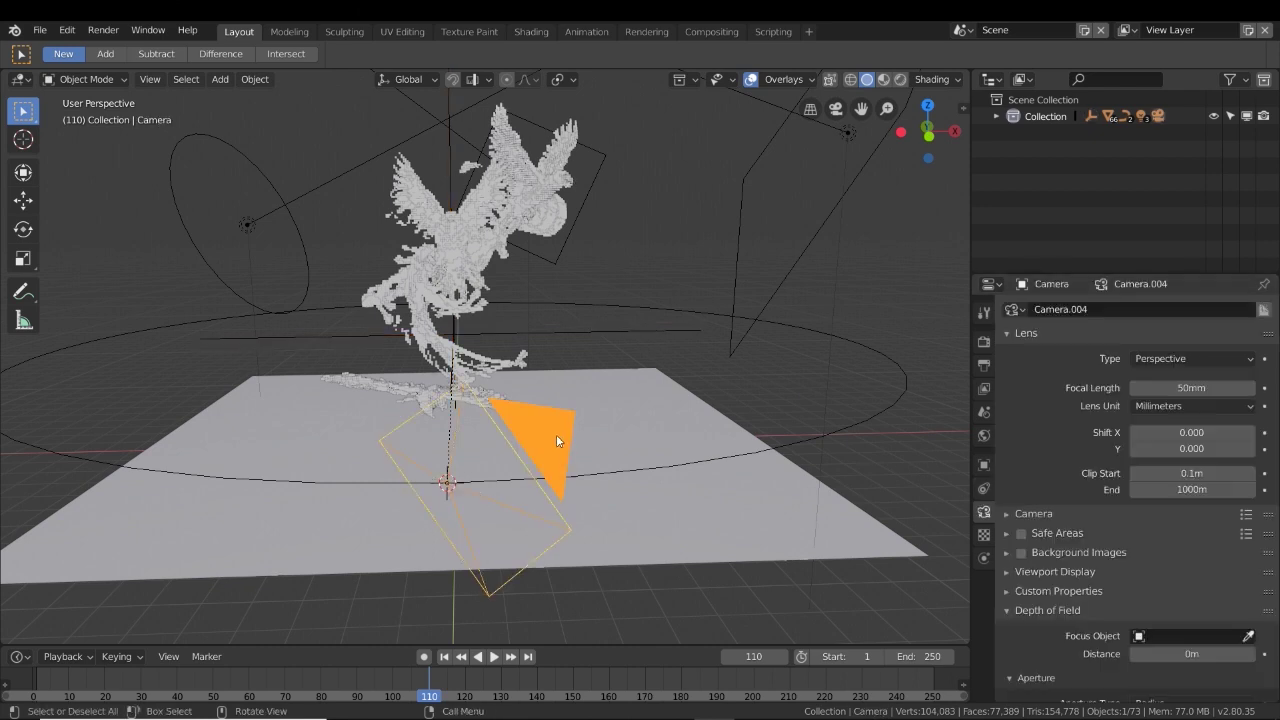
left_click(986, 488)
left_click(1082, 311)
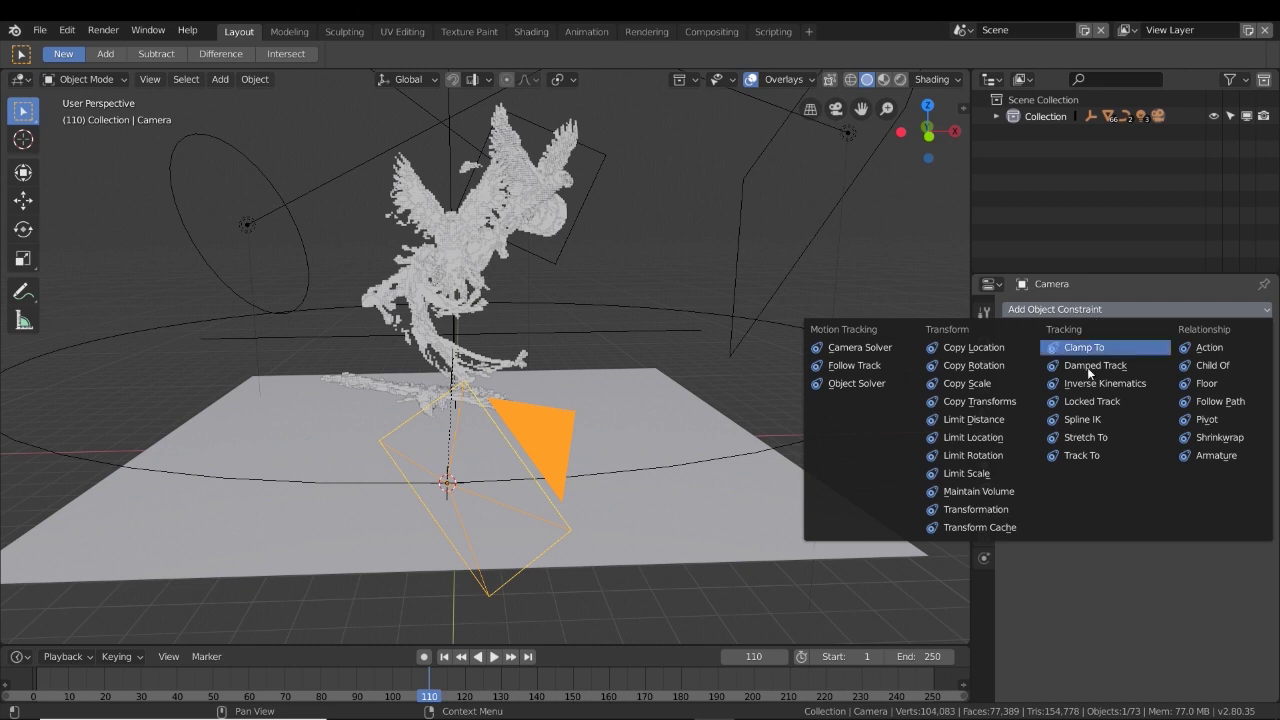
left_click(1079, 456)
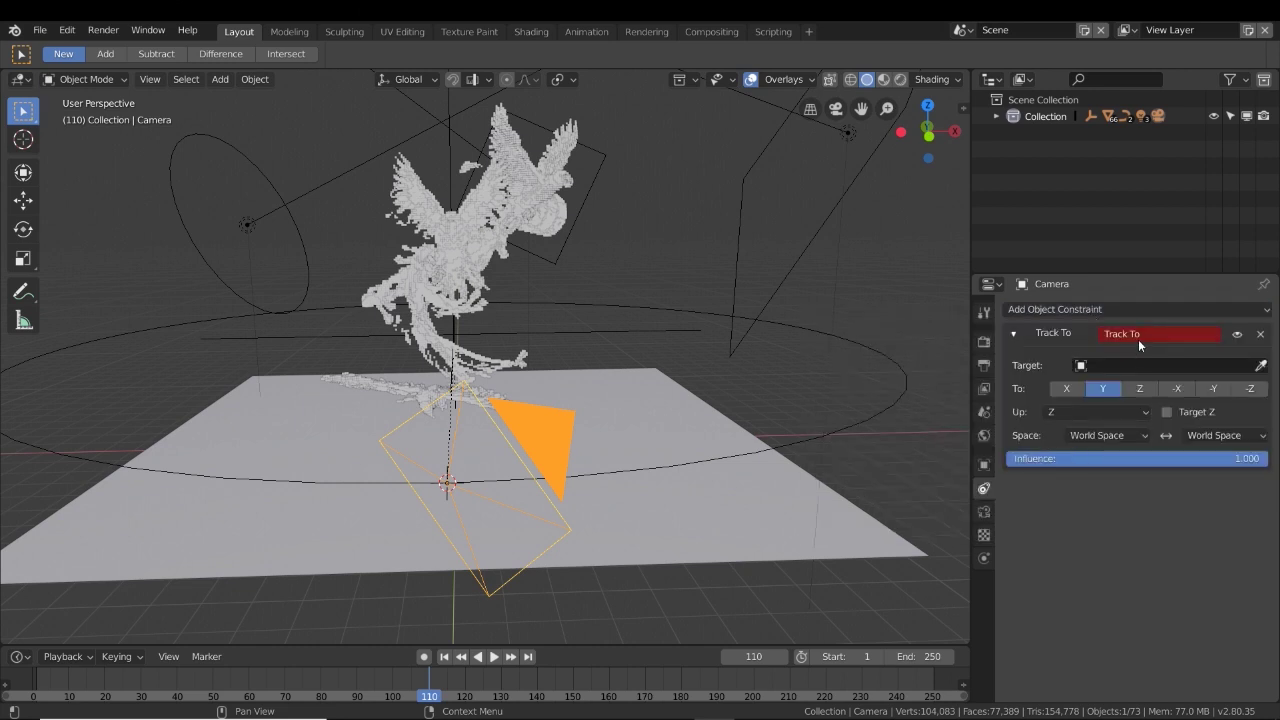
left_click(1117, 367)
type("EMP")
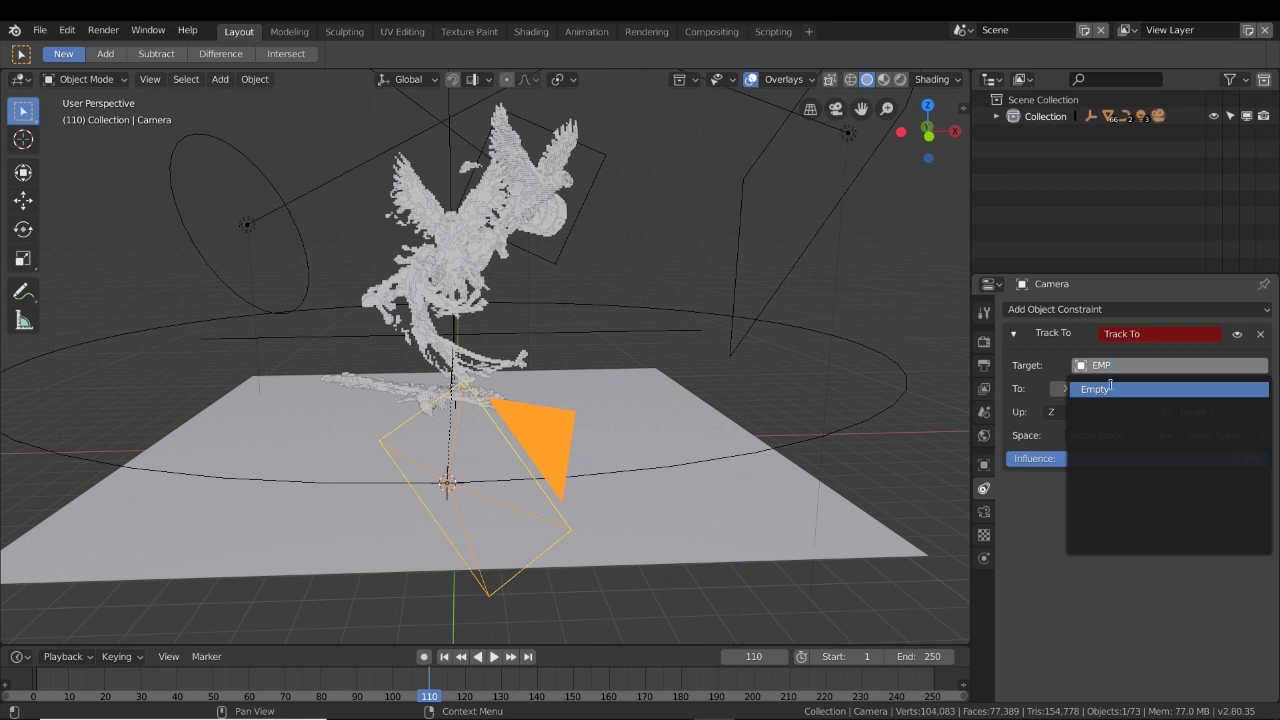
left_click(1110, 388)
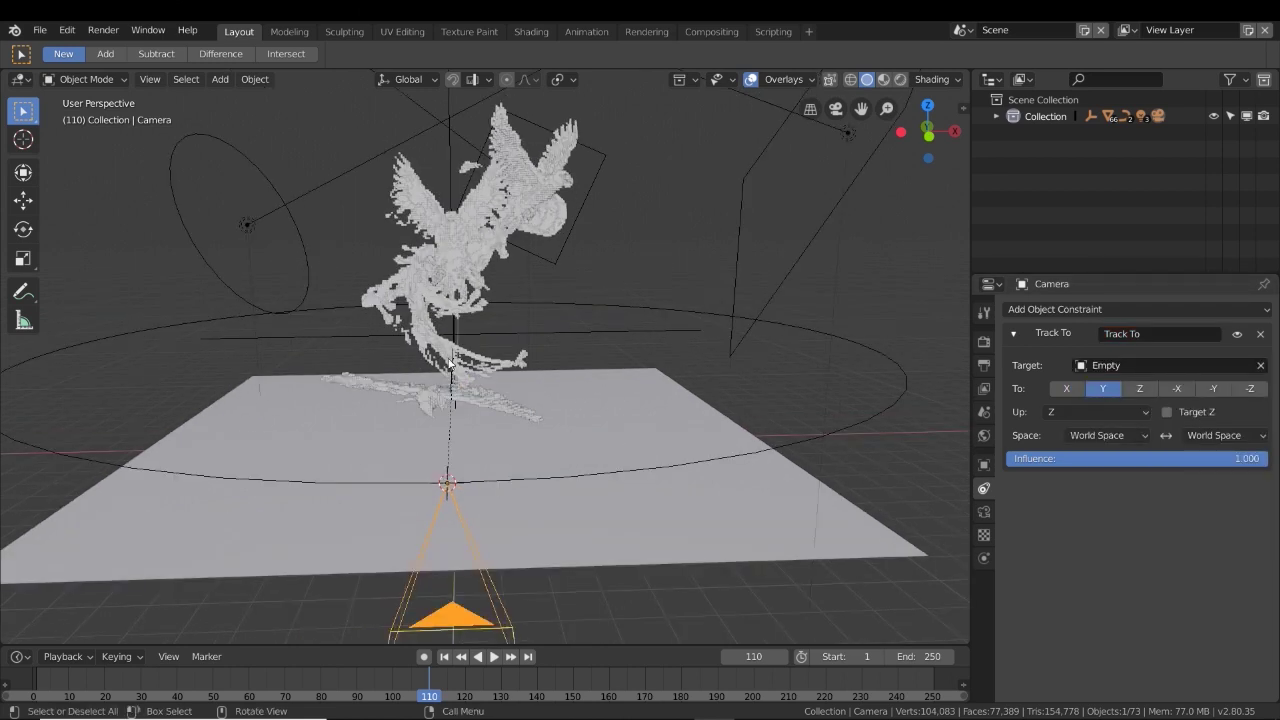
Set the Track To constraint's To axis to -Z and Up axis to Y, with Target Z enabled.
left_click(1249, 389)
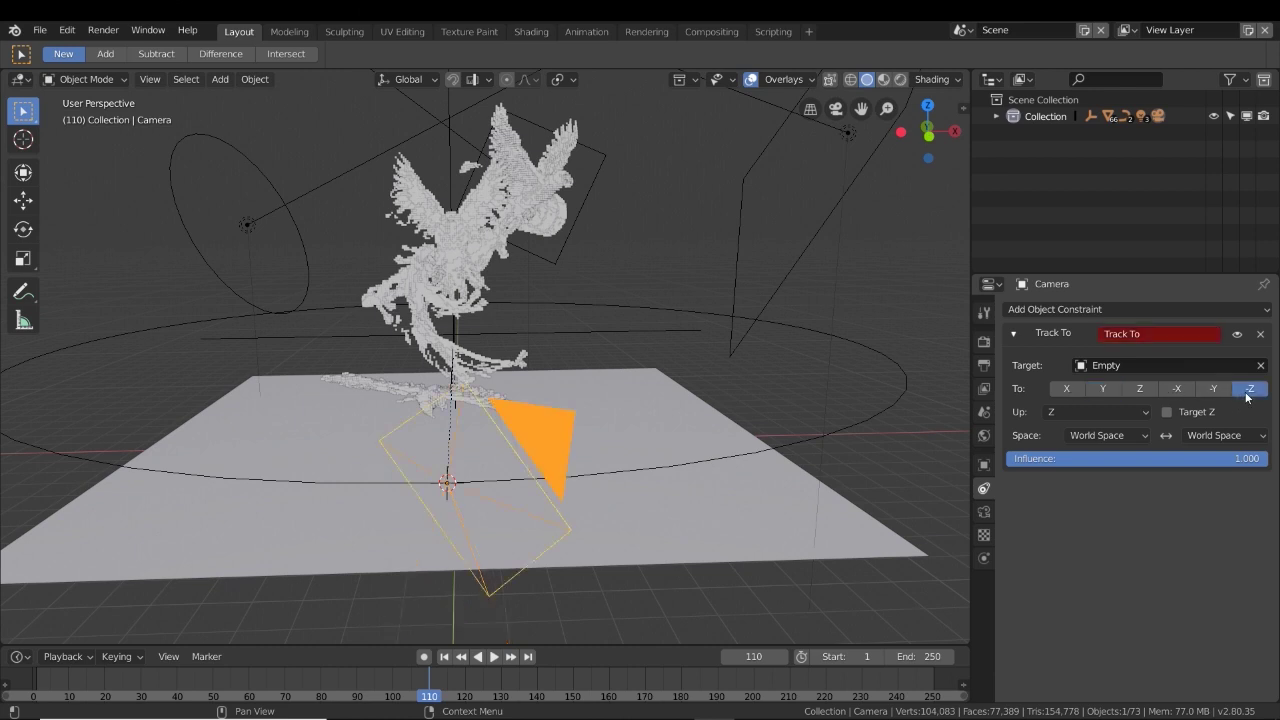
left_click(1108, 410)
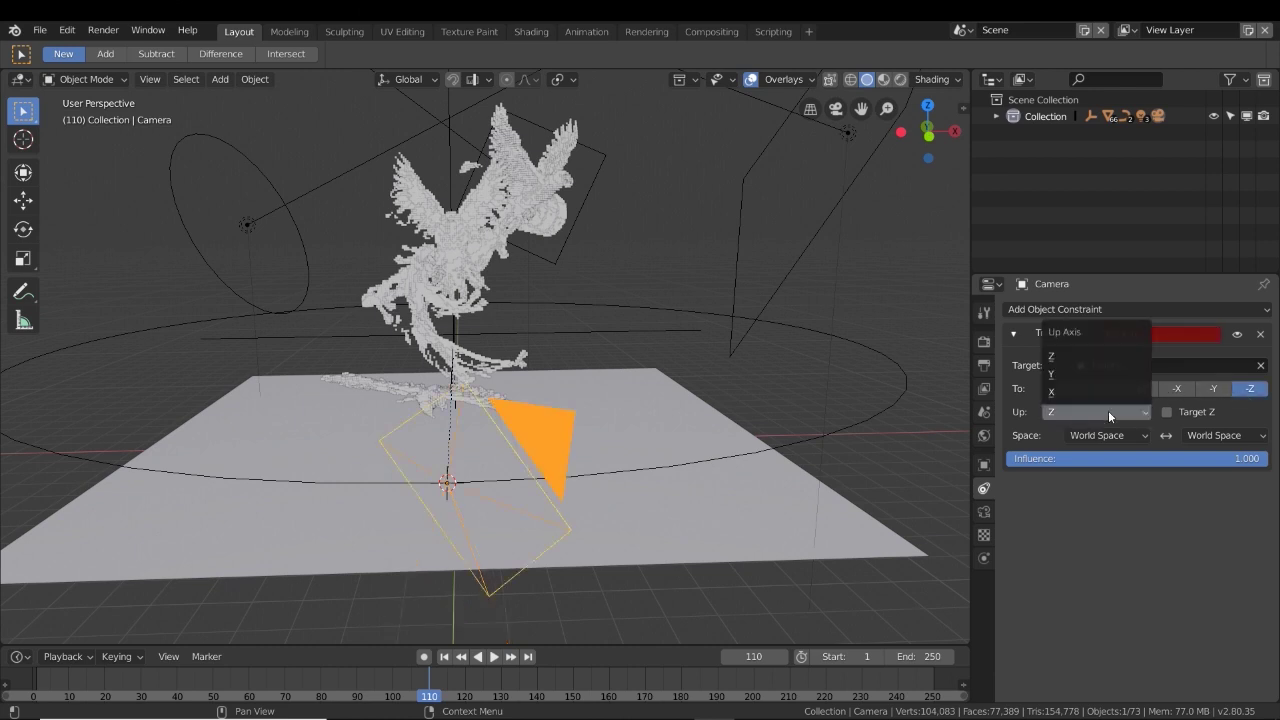
left_click(1069, 377)
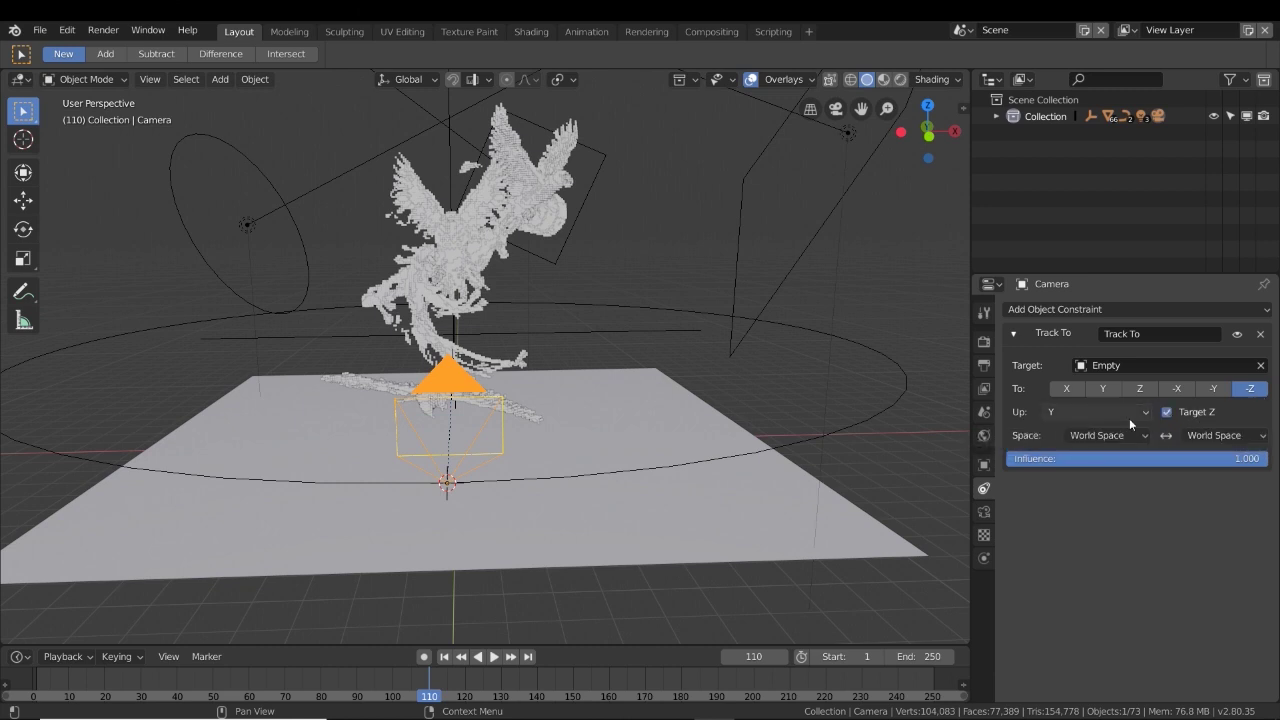
Scrub the timeline to frame 68, look through the camera and play the animation to check the orbit's framing.
middle_click_drag(776, 397, 751, 384)
right_click_drag(292, 680, 287, 680)
mouse_move(288, 683)
left_mouse_down()
mouse_move(97, 690)
mouse_move(277, 690)
left_mouse_up()
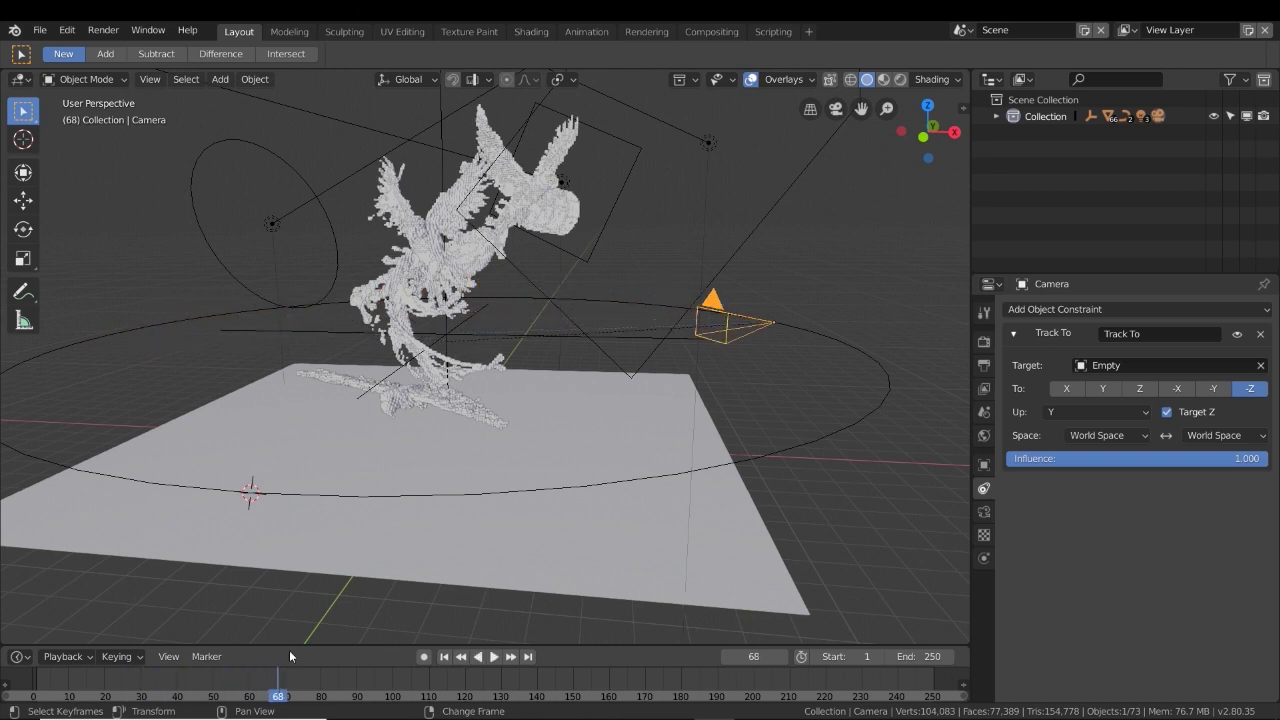
key("KP_0")
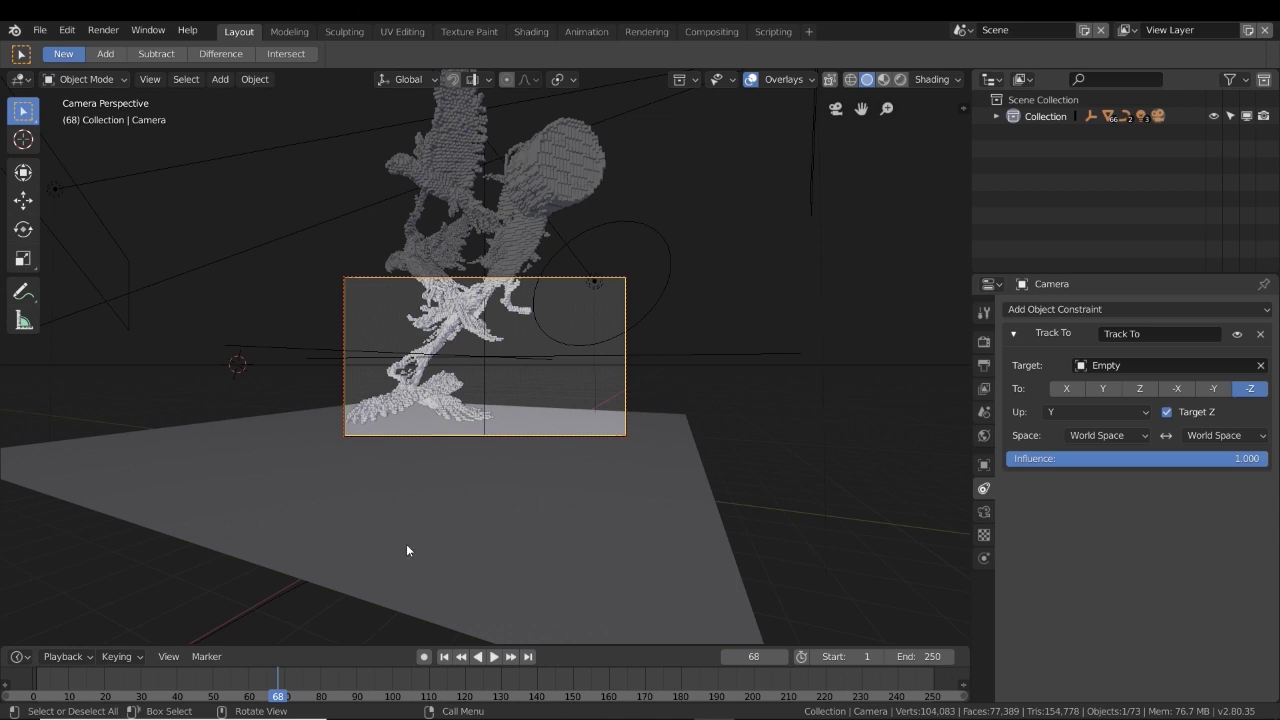
left_click(478, 656)
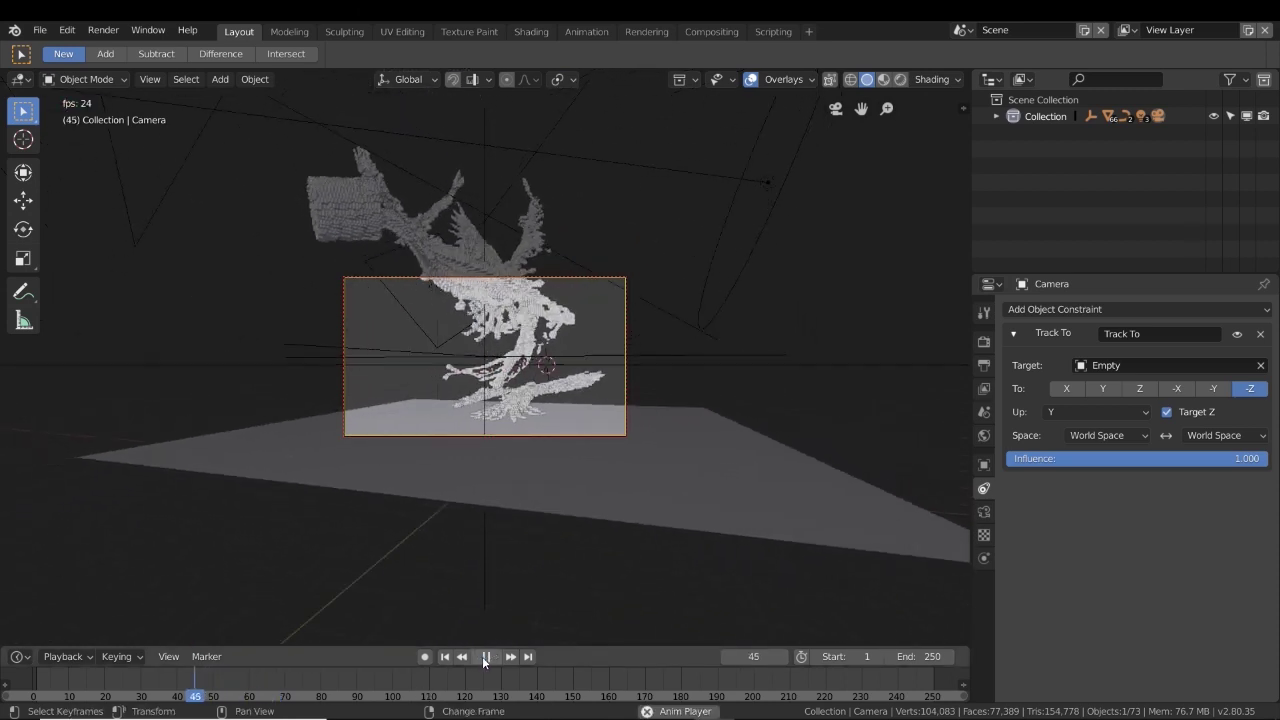
Play the animation through the camera twice to check how the model is framed during the orbit.
left_click(494, 657)
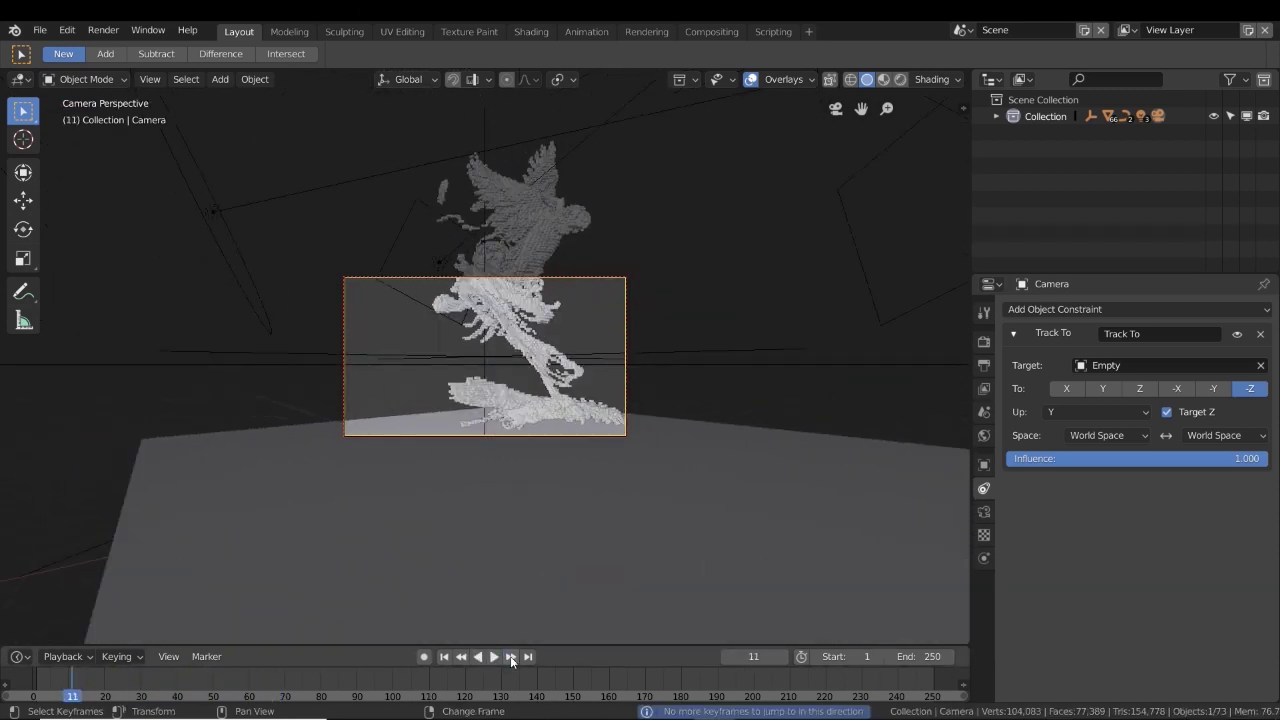
left_click(487, 657)
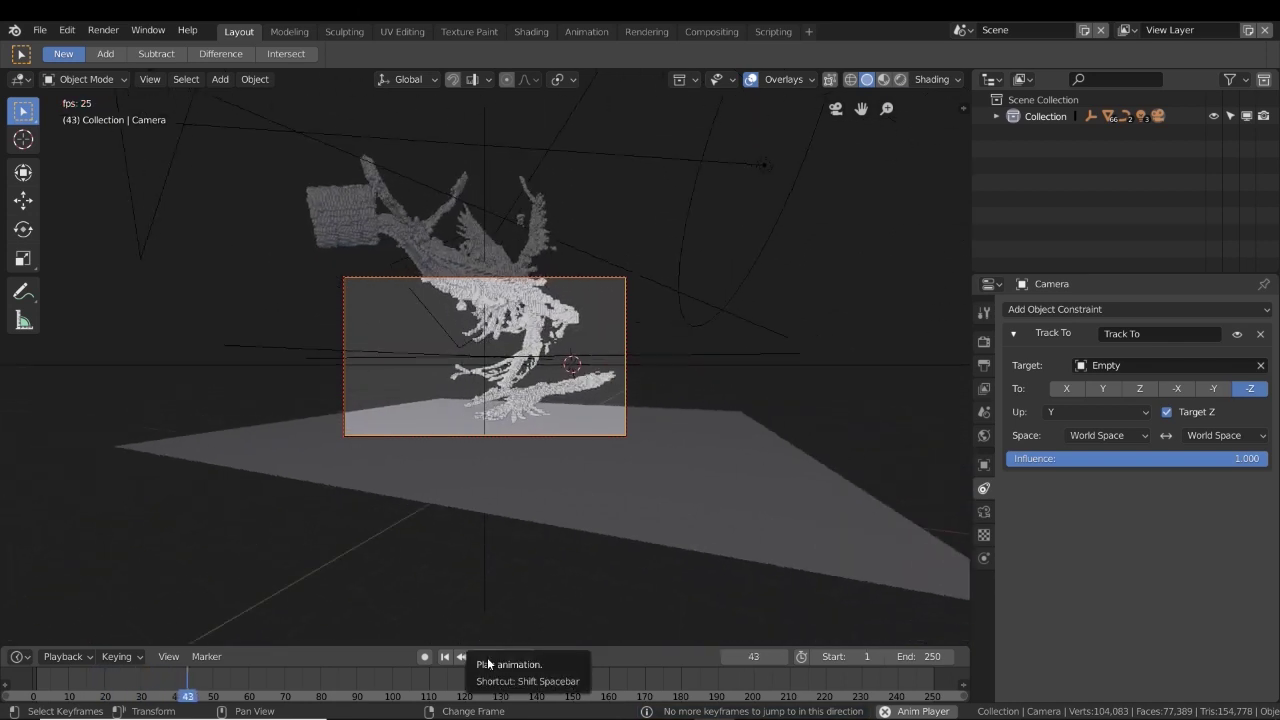
left_click(487, 657)
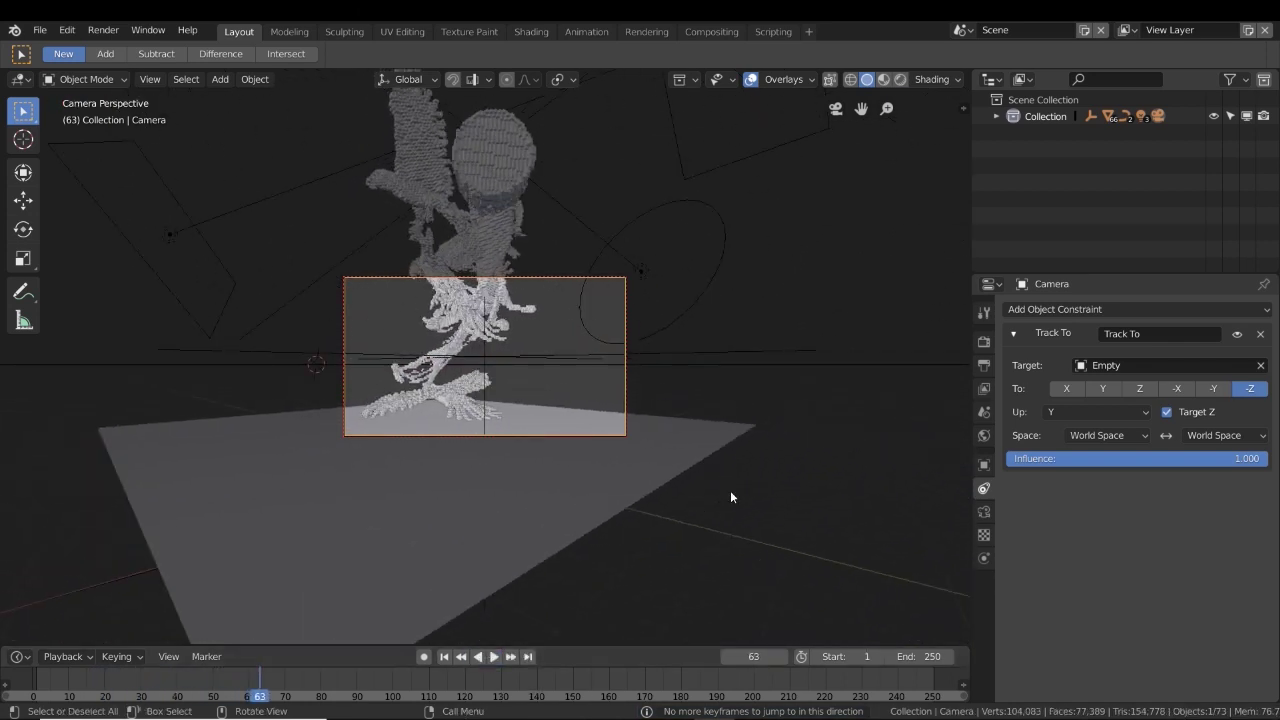
Raise the Empty about 1.9 m along the global Z axis, toward the middle of the parrot model.
middle_click_drag(730, 497, 640, 463)
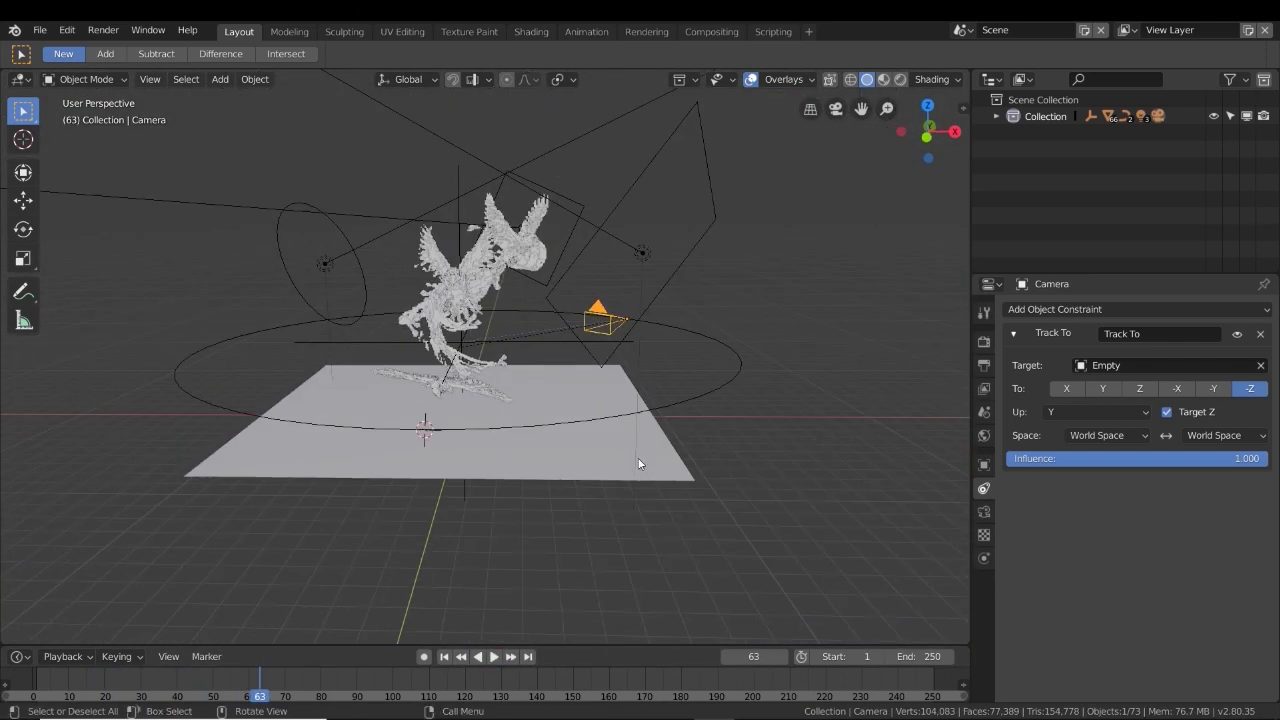
scroll(639, 463, "up", 2)
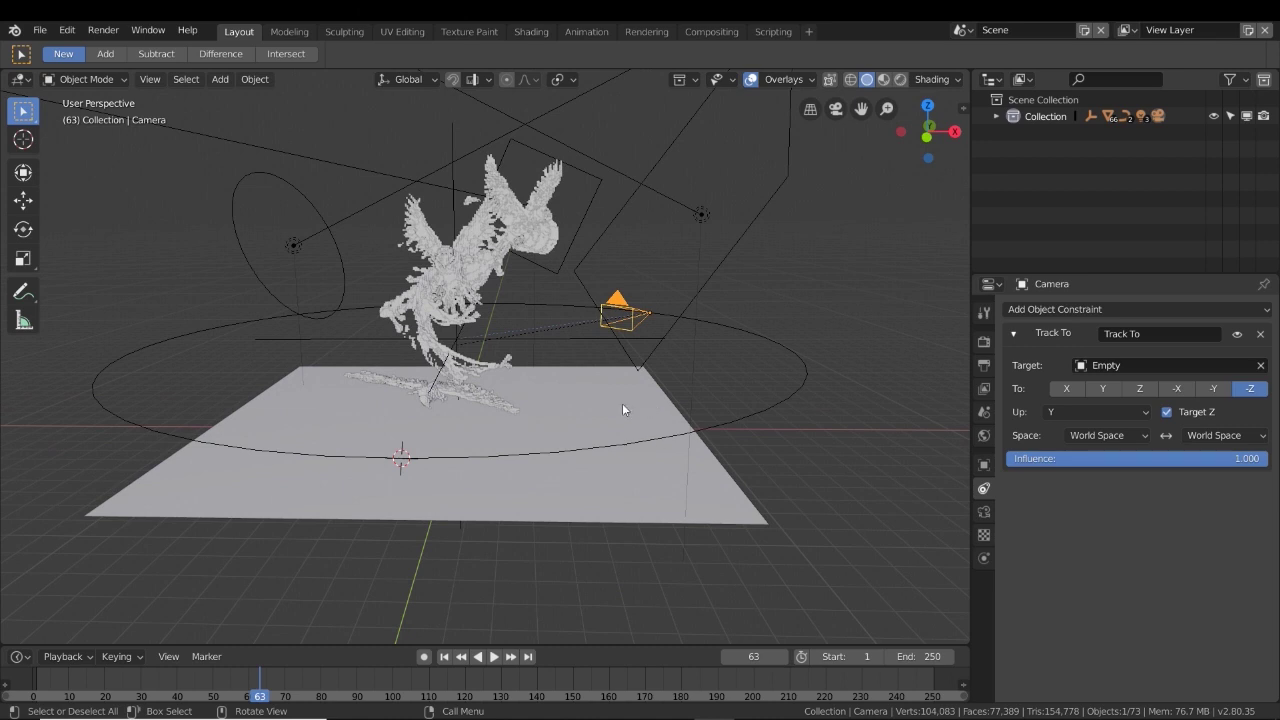
left_click(457, 345)
key("g")
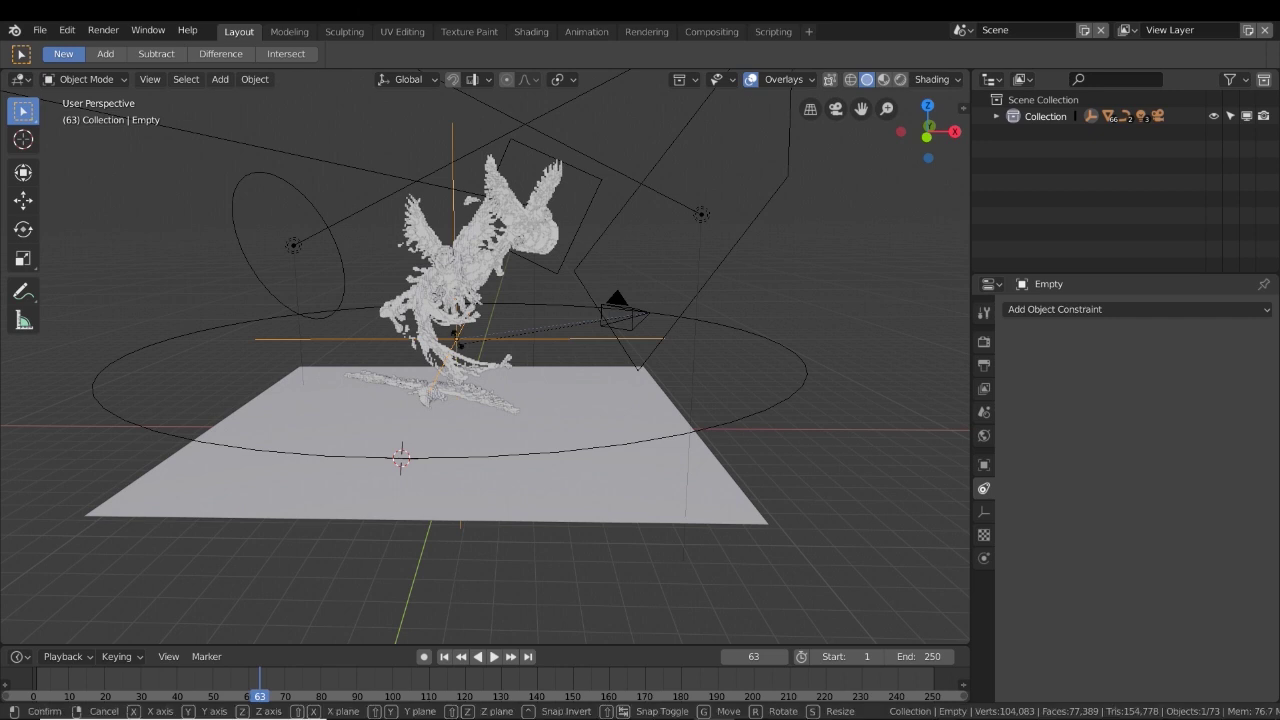
key("Escape")
key("g")
key("z")
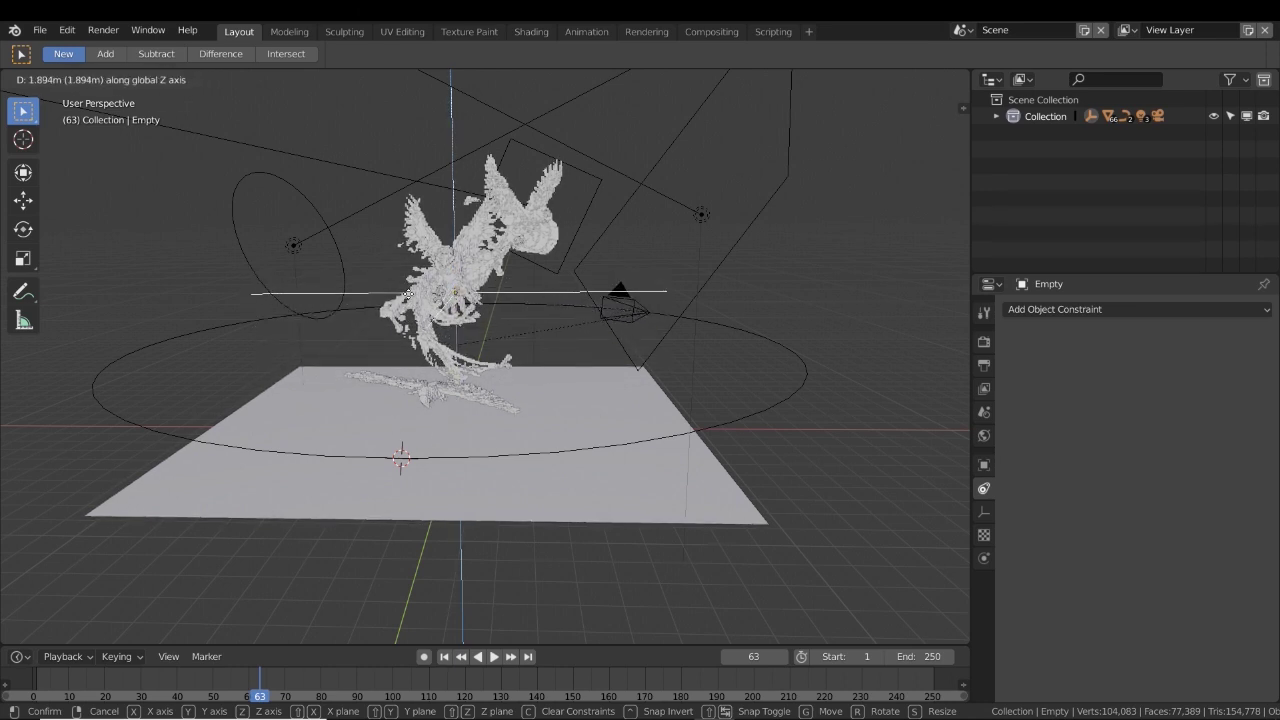
left_click(408, 296)
Scale up the Bezier circle and compare the camera's framing of the model with and without the resize.
left_click(736, 426)
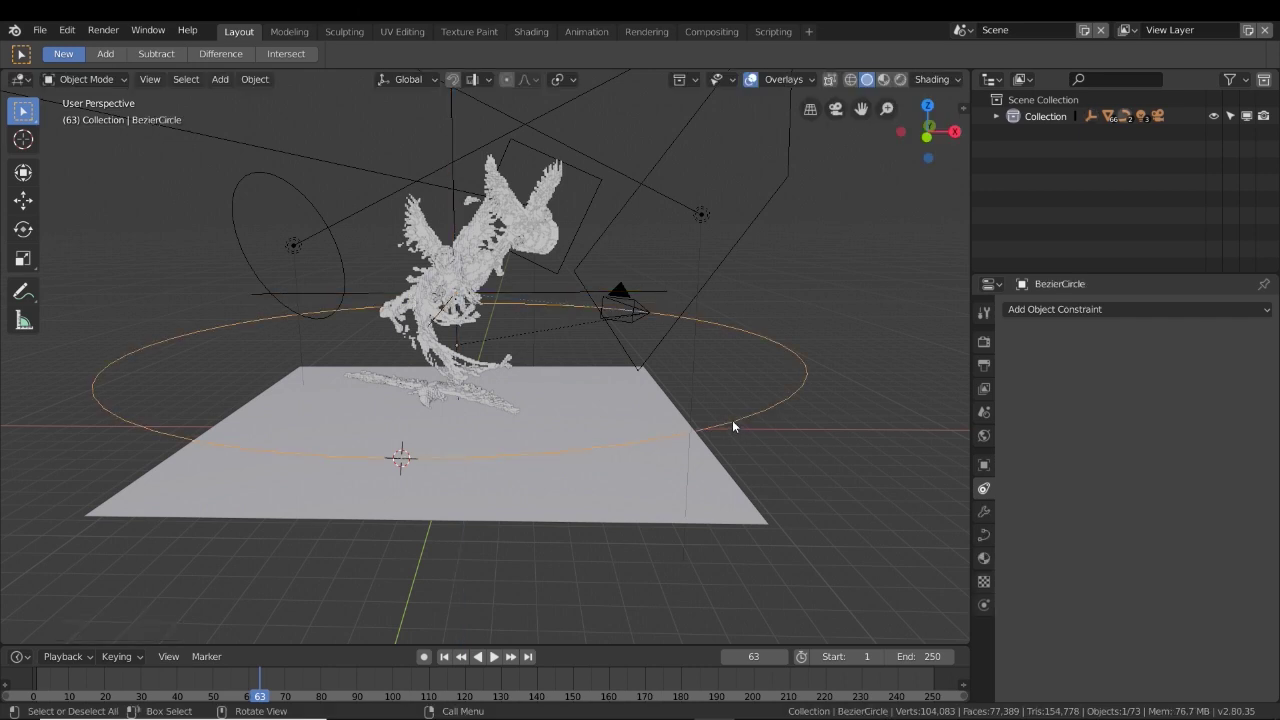
key("s")
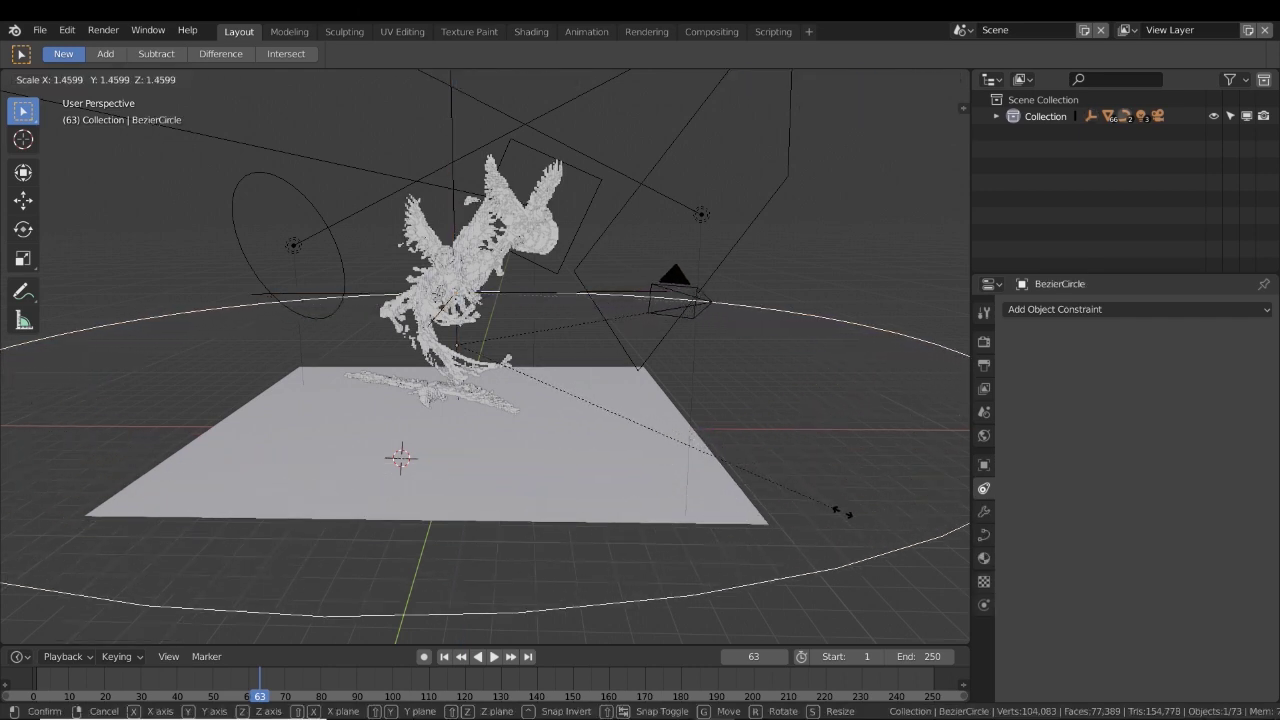
left_click(906, 572)
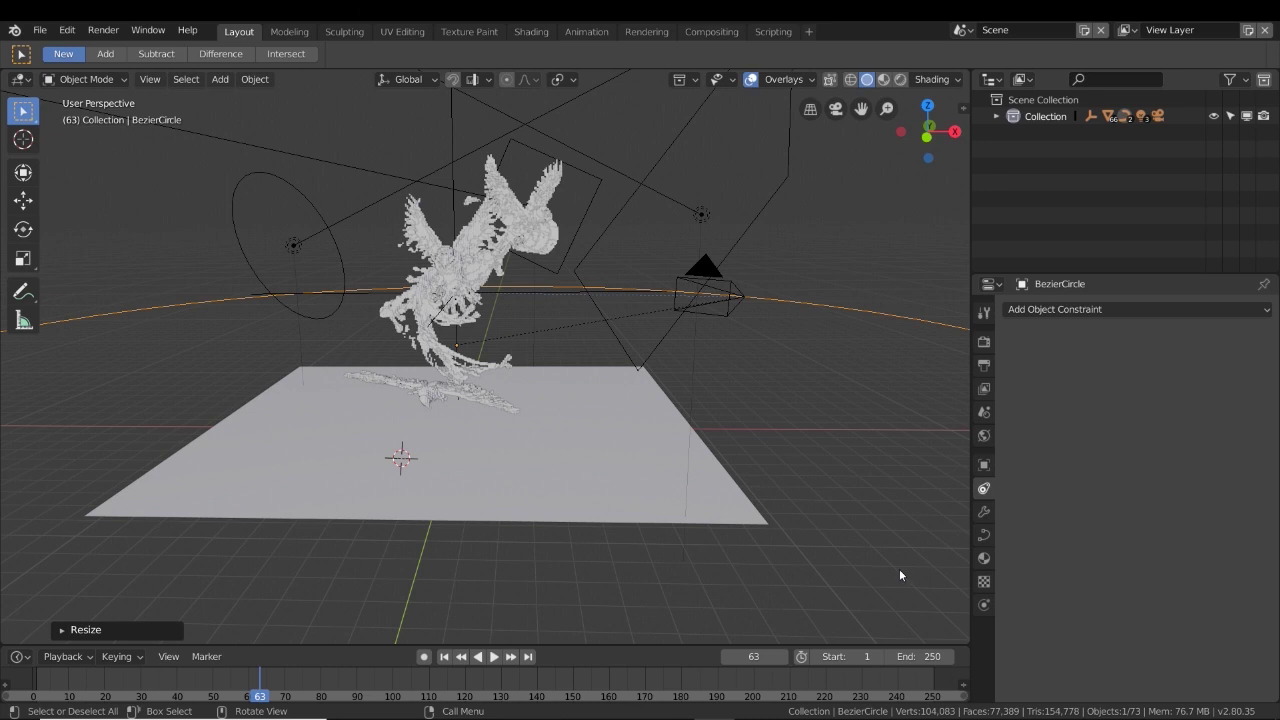
key("KP_0")
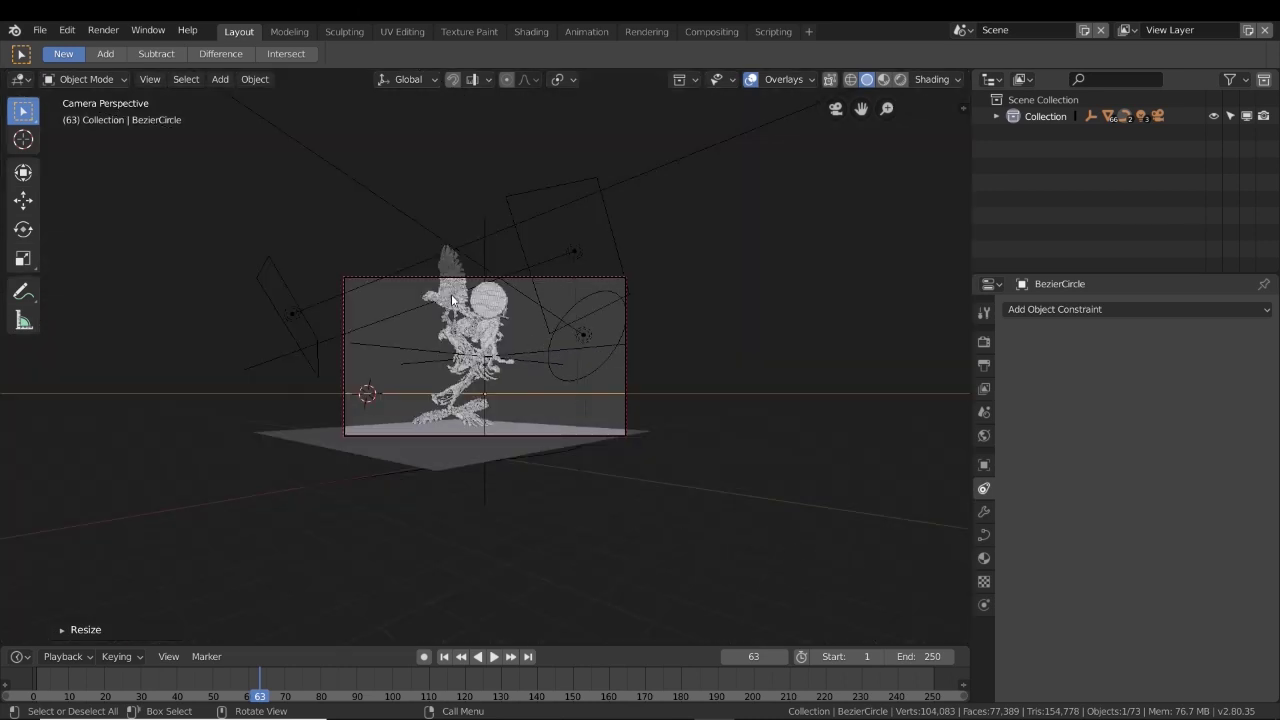
key("ctrl+z")
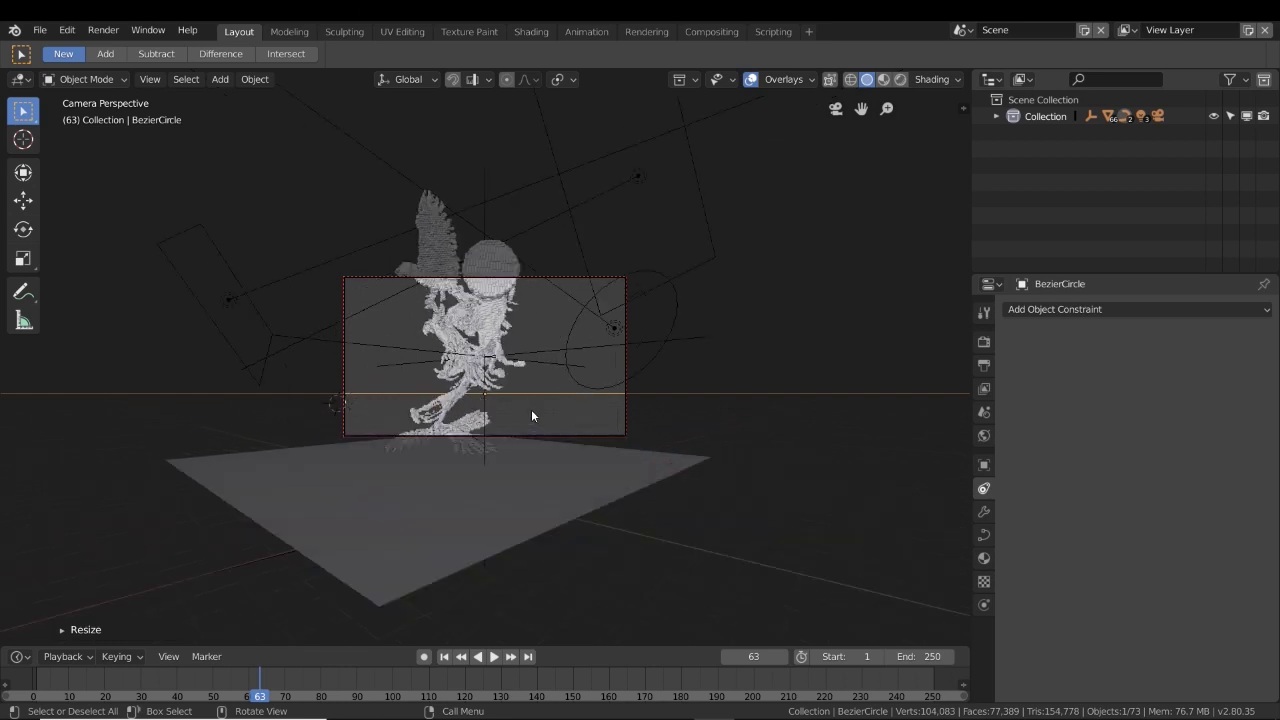
key("ctrl+shift+z")
key("ctrl+z")
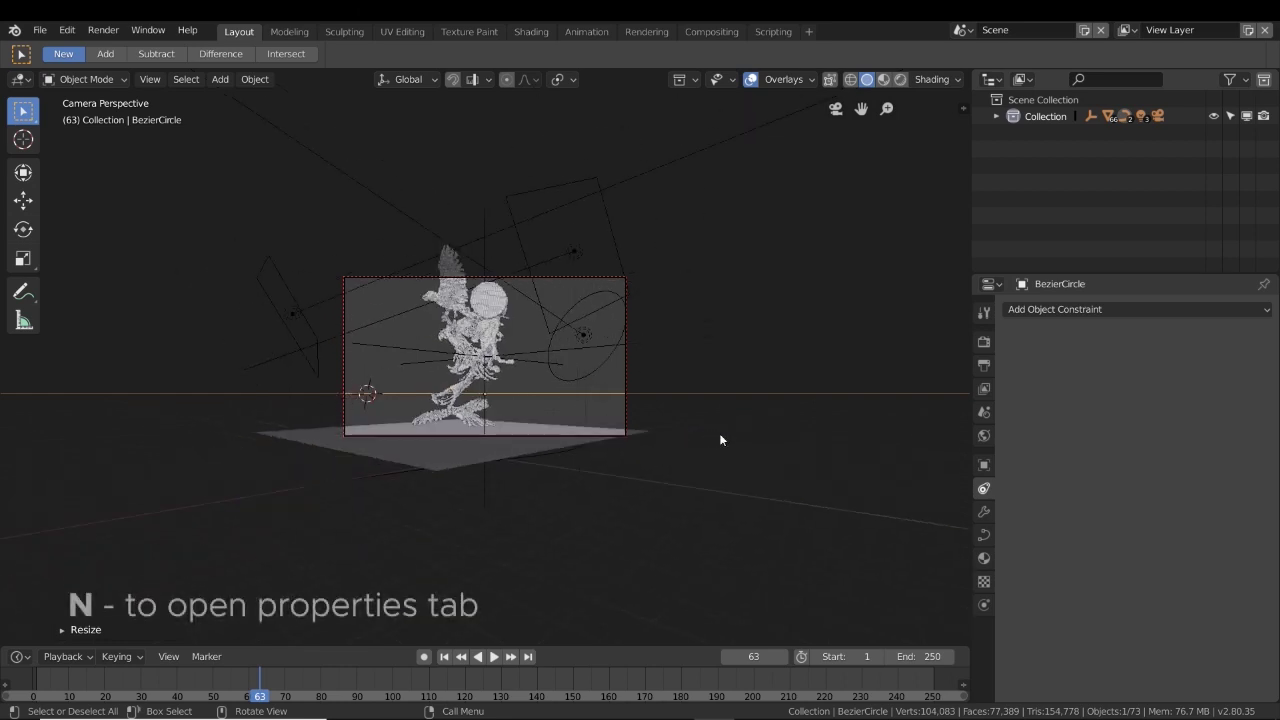
Turn off Lock Camera to View and enlarge the camera frame in the viewport.
key("n")
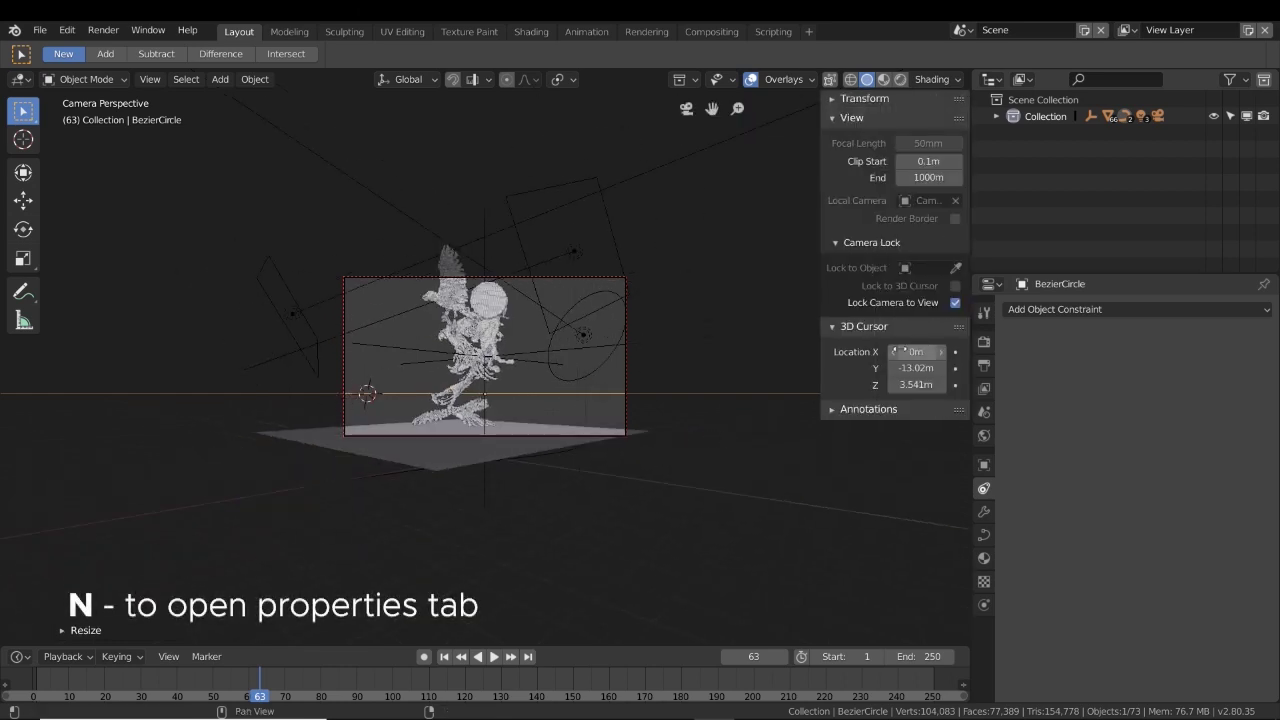
left_click(955, 302)
scroll(628, 404, "up", 5)
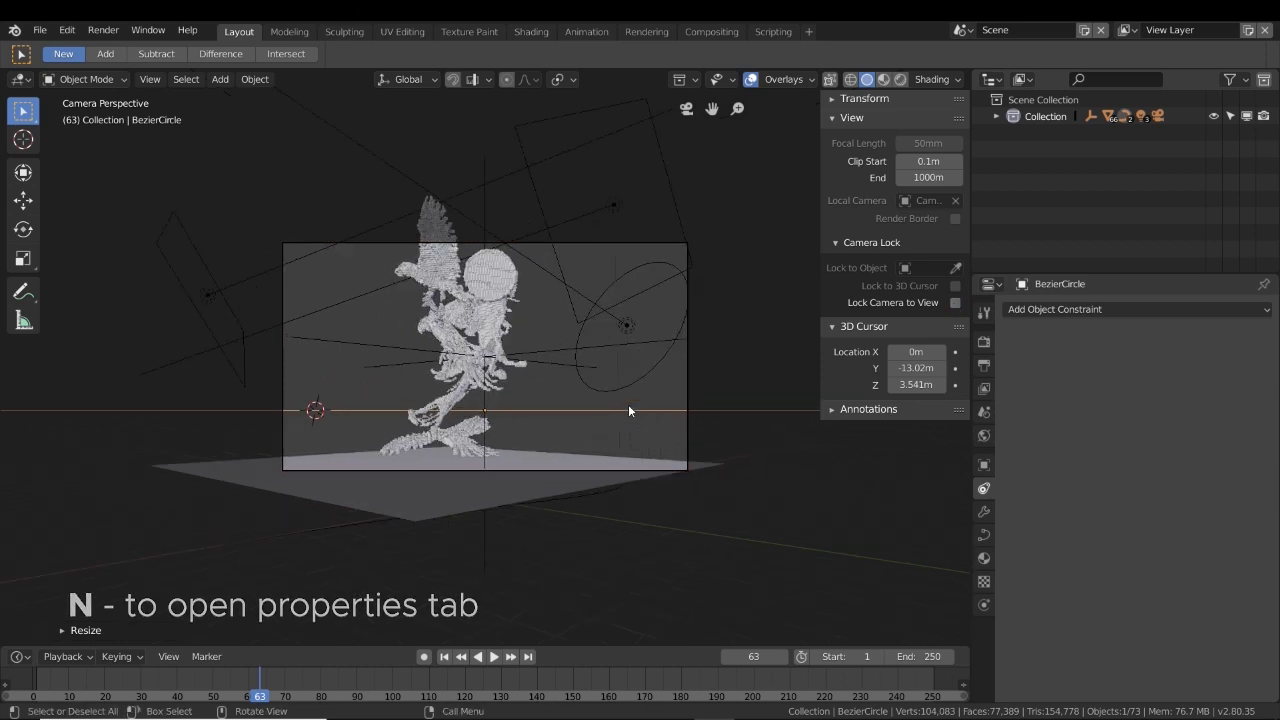
Turn Lock Camera to View back on and try zooming and orbiting the camera around the model.
left_click(955, 303)
scroll(576, 440, "down", 6)
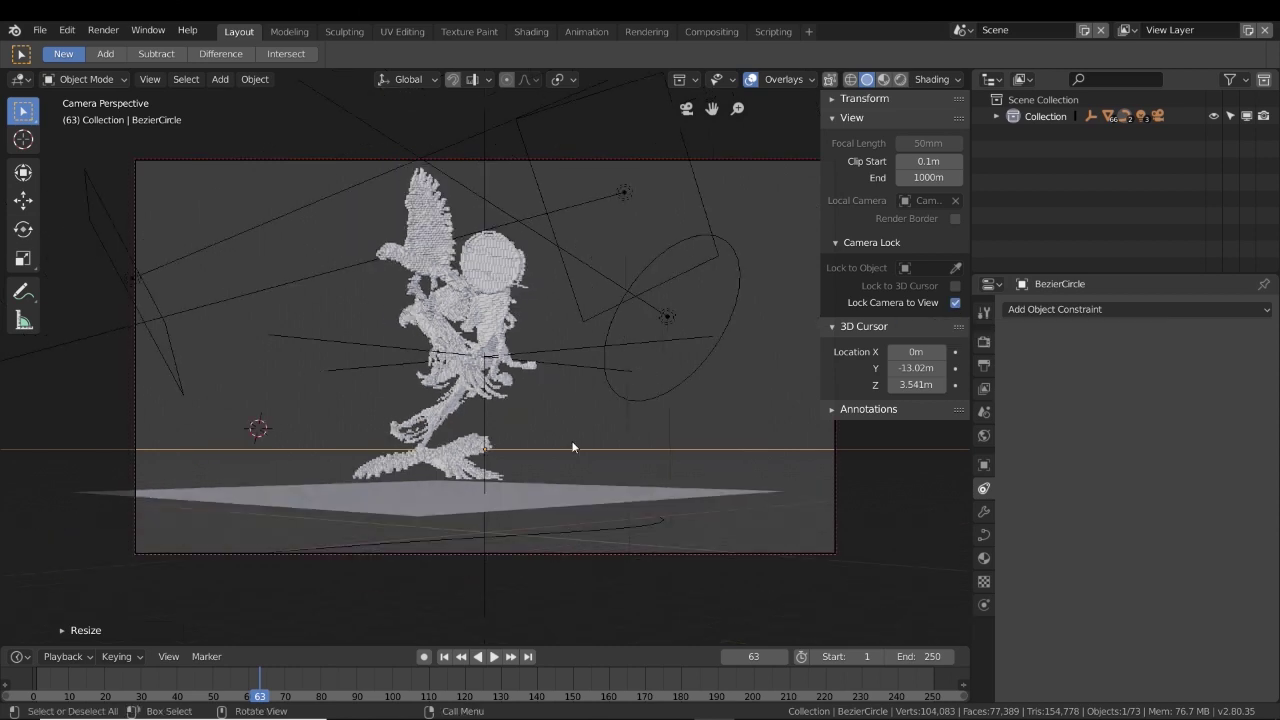
scroll(572, 443, "up", 4)
middle_click_drag(603, 417, 600, 439)
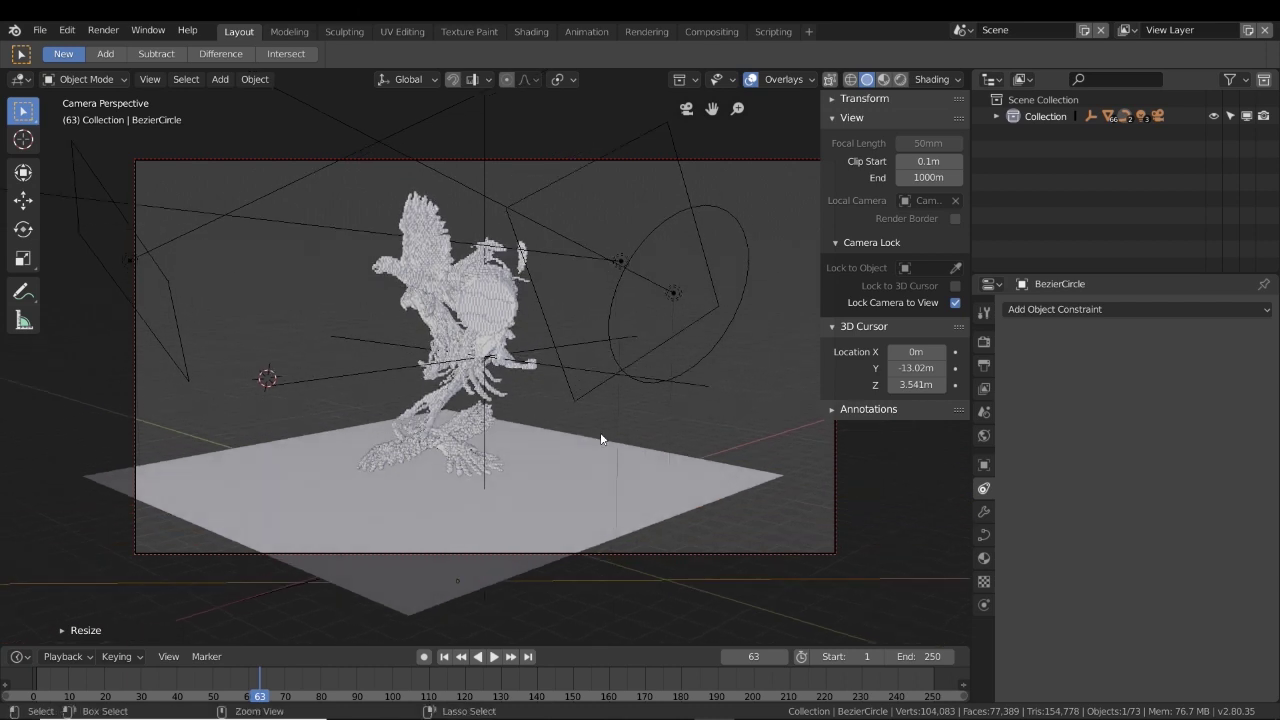
scroll(609, 444, "up", 5)
scroll(609, 440, "down", 5)
scroll(609, 440, "up", 2)
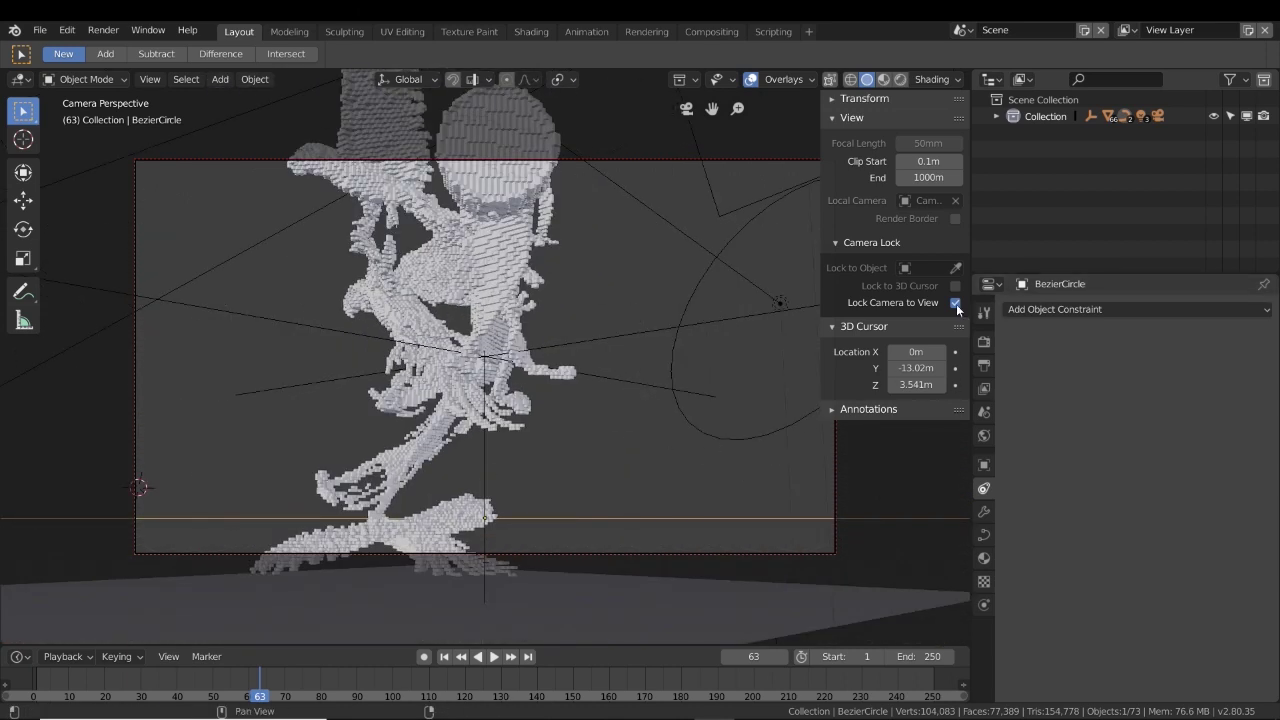
Turn off Lock Camera to View, undo the last changes to the Bezier circle and hide the viewport sidebar.
left_click(955, 303)
middle_click_drag(700, 440, 771, 521)
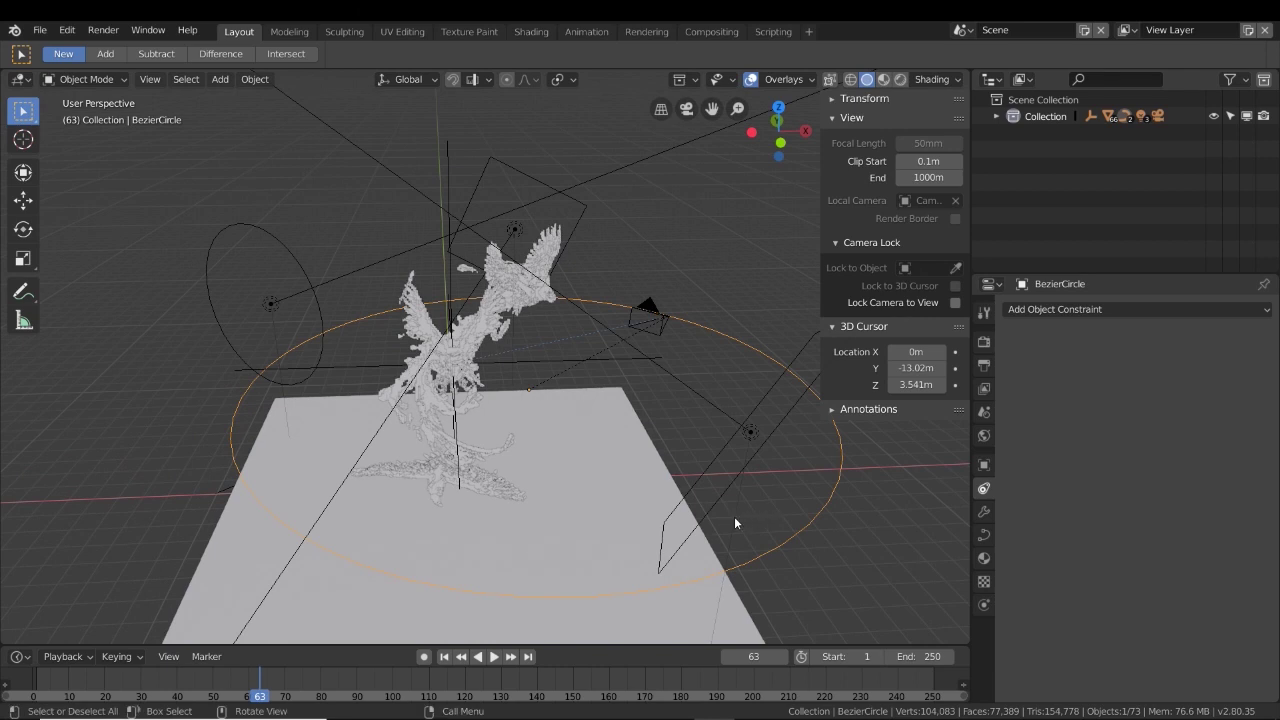
key("ctrl+z")
scroll(655, 471, "down", 1)
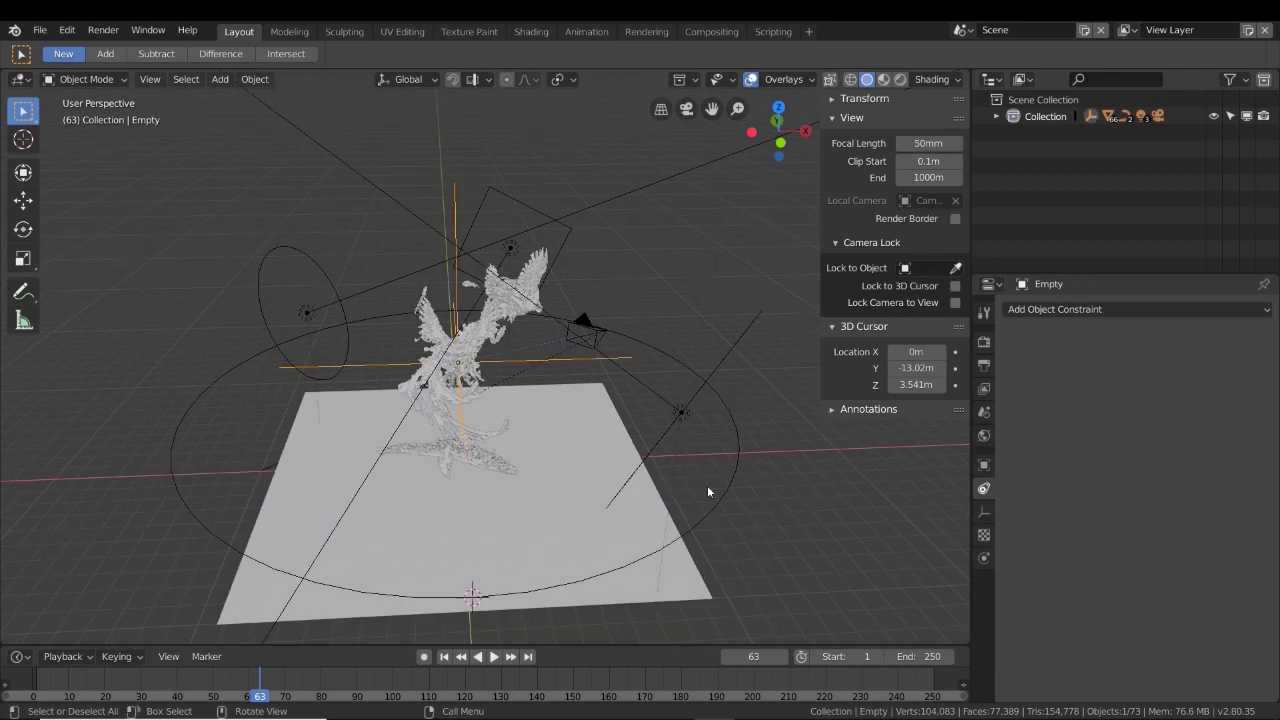
middle_click_drag(707, 491, 720, 420)
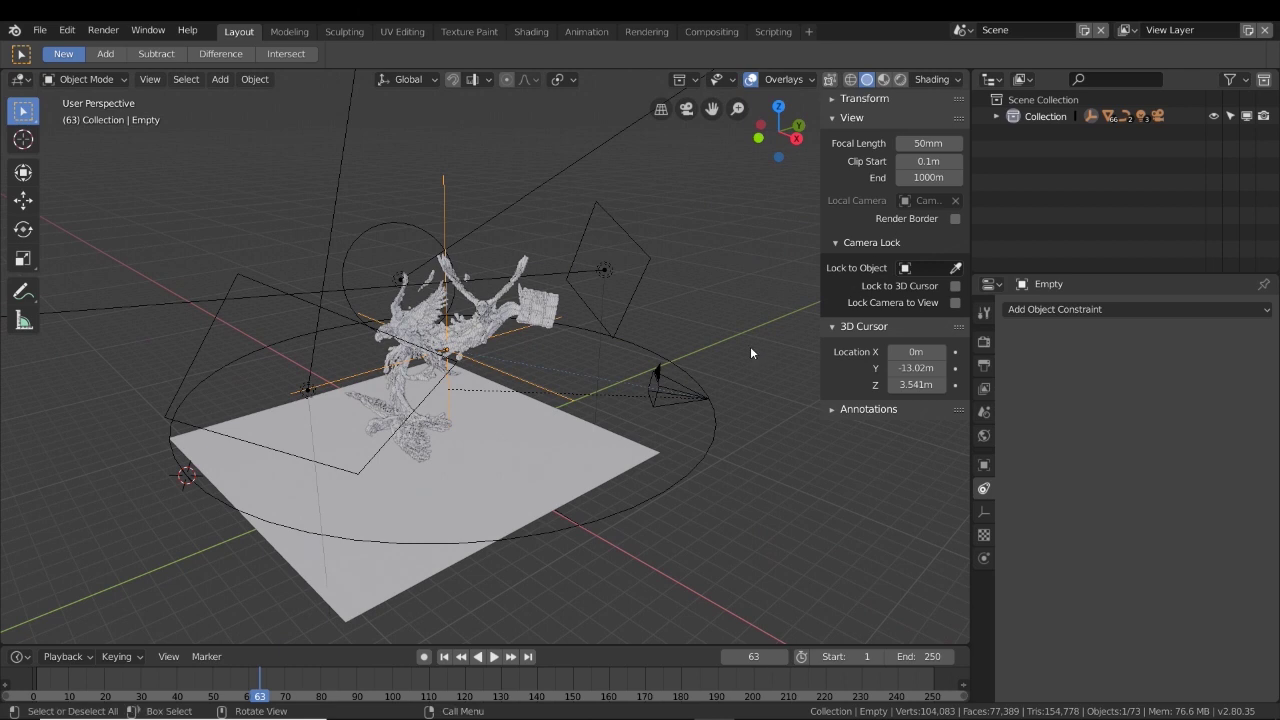
key("n")
middle_click_drag(729, 354, 693, 382)
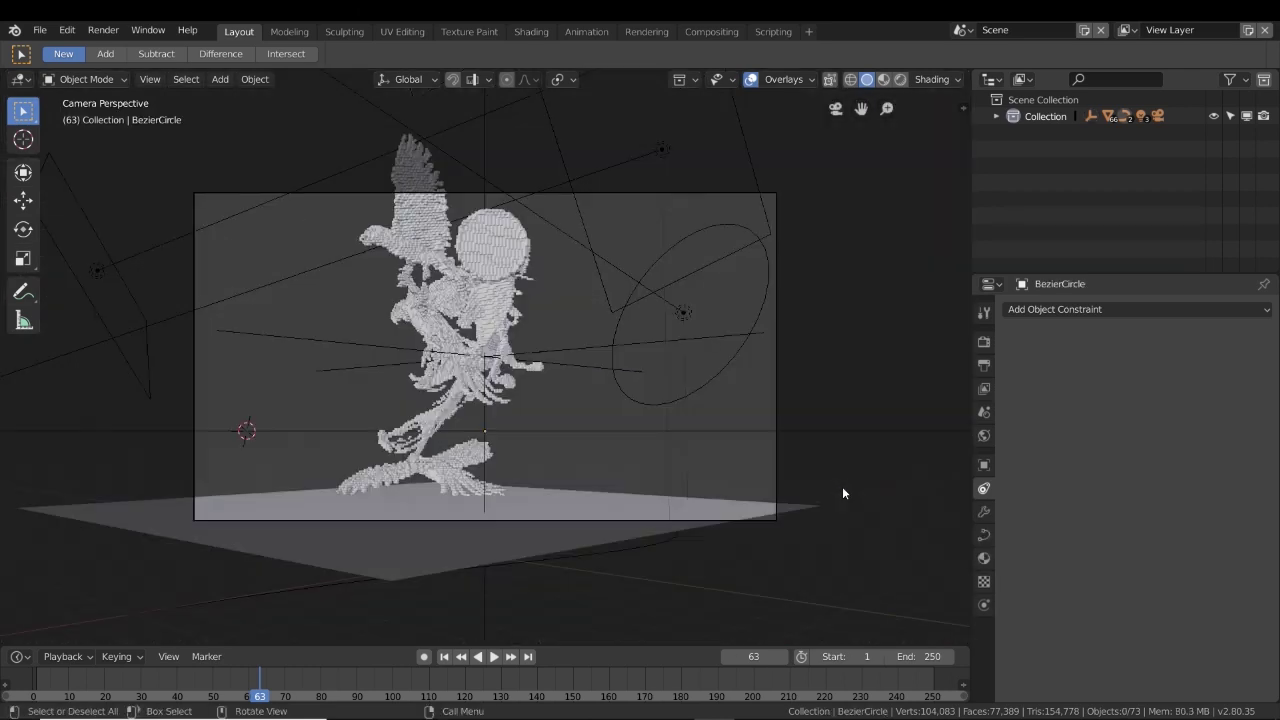
Select the camera, look through it and reduce its focal length to widen the shot.
key("KP_0")
middle_click_drag(842, 491, 924, 444)
left_click(923, 442)
key("KP_0")
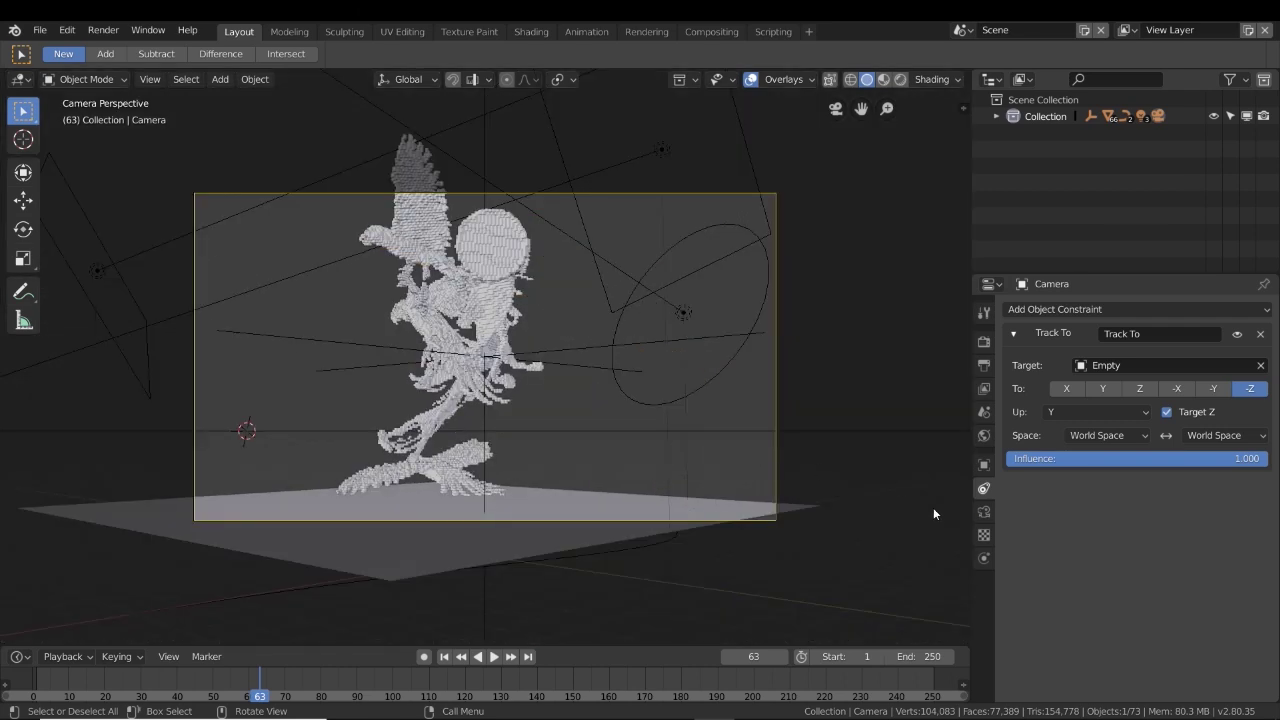
left_click(984, 511)
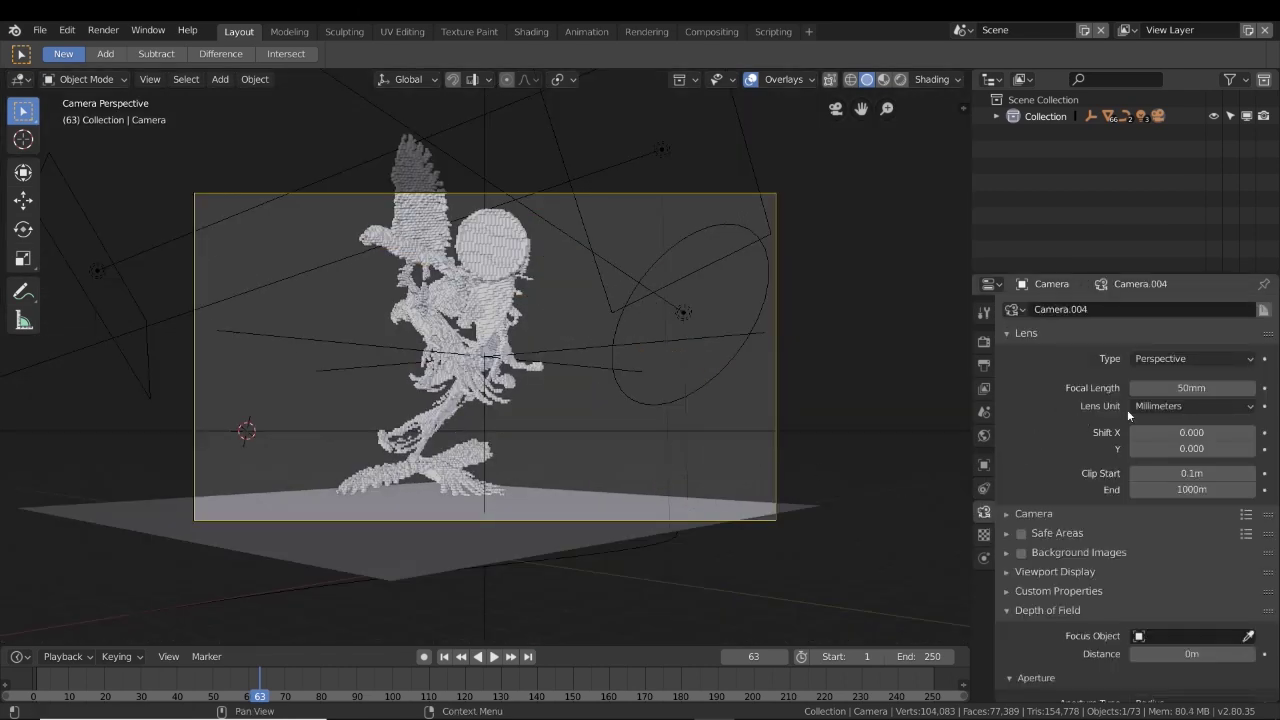
left_click_drag(1190, 387, 1036, 387)
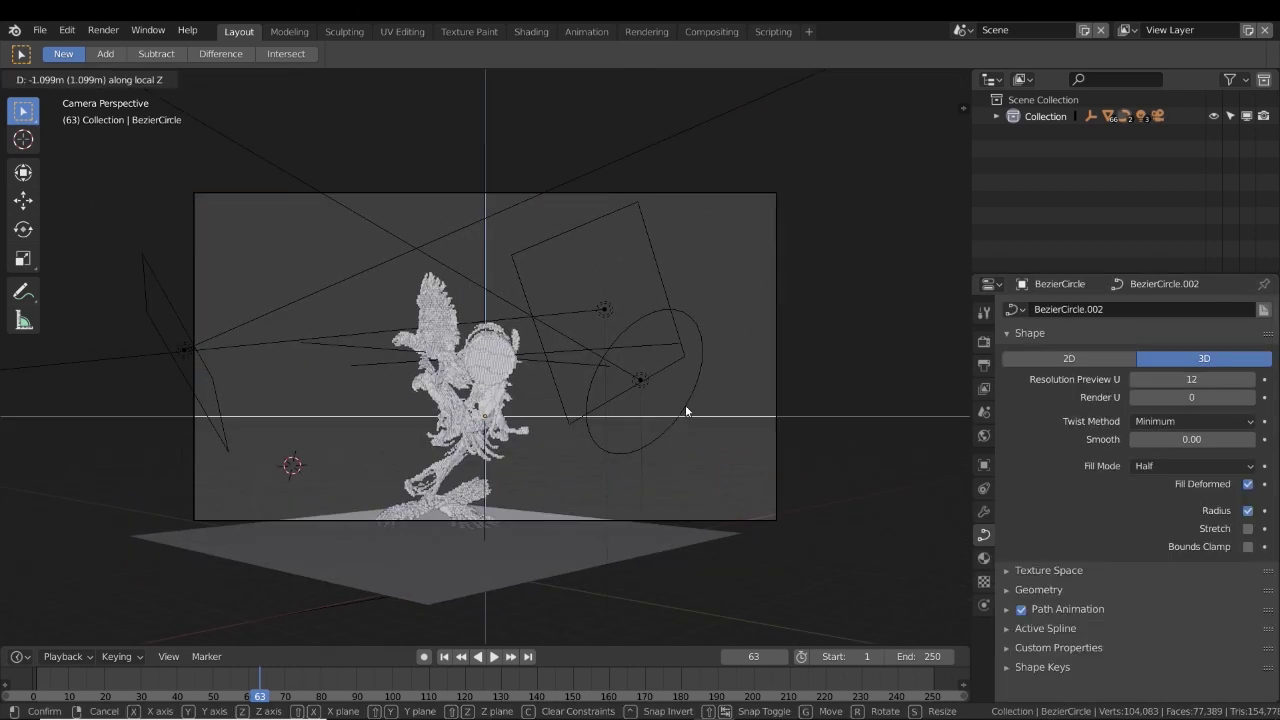
Lower the Bezier circle about 1.1 m and the Empty about 1.8 m along their local Z axes.
left_click(686, 410)
left_click(533, 352)
key("g")
key("z")
key("z")
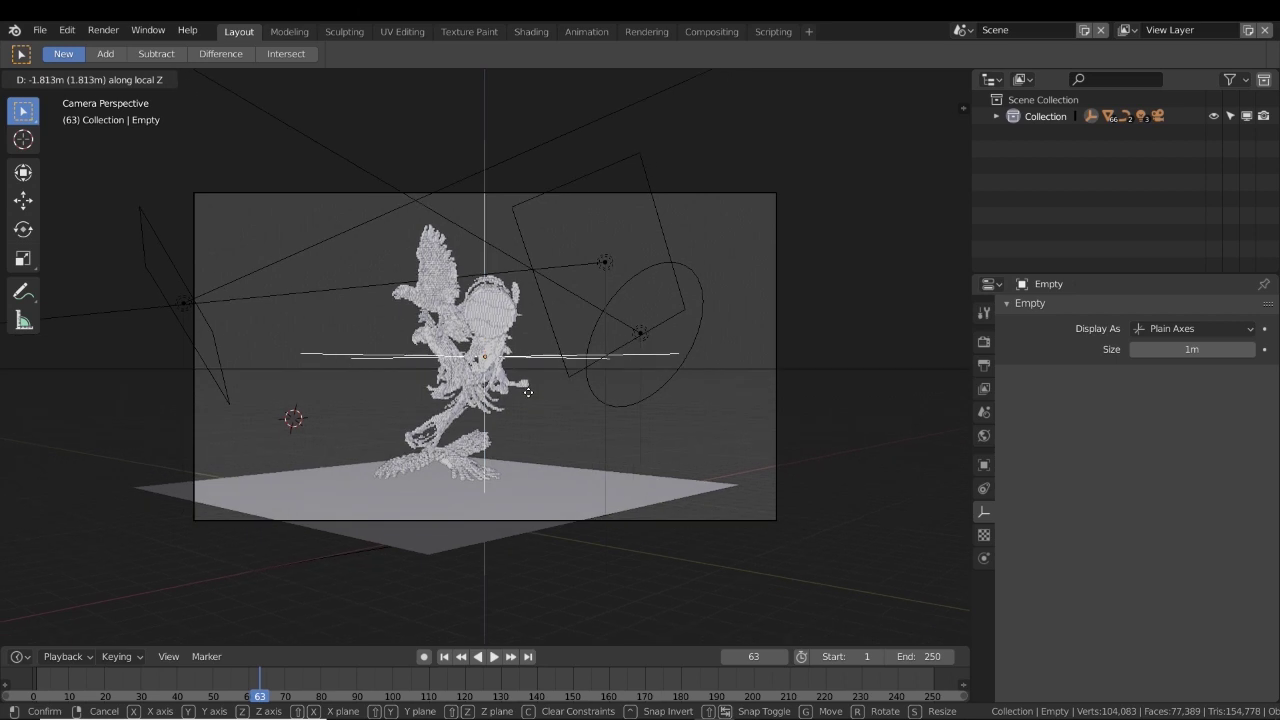
left_click(544, 404)
Scale the Bezier circle down by a factor of about 0.95 to bring the camera closer to the model.
scroll(544, 404, "up", 1)
left_click(753, 371)
key("s")
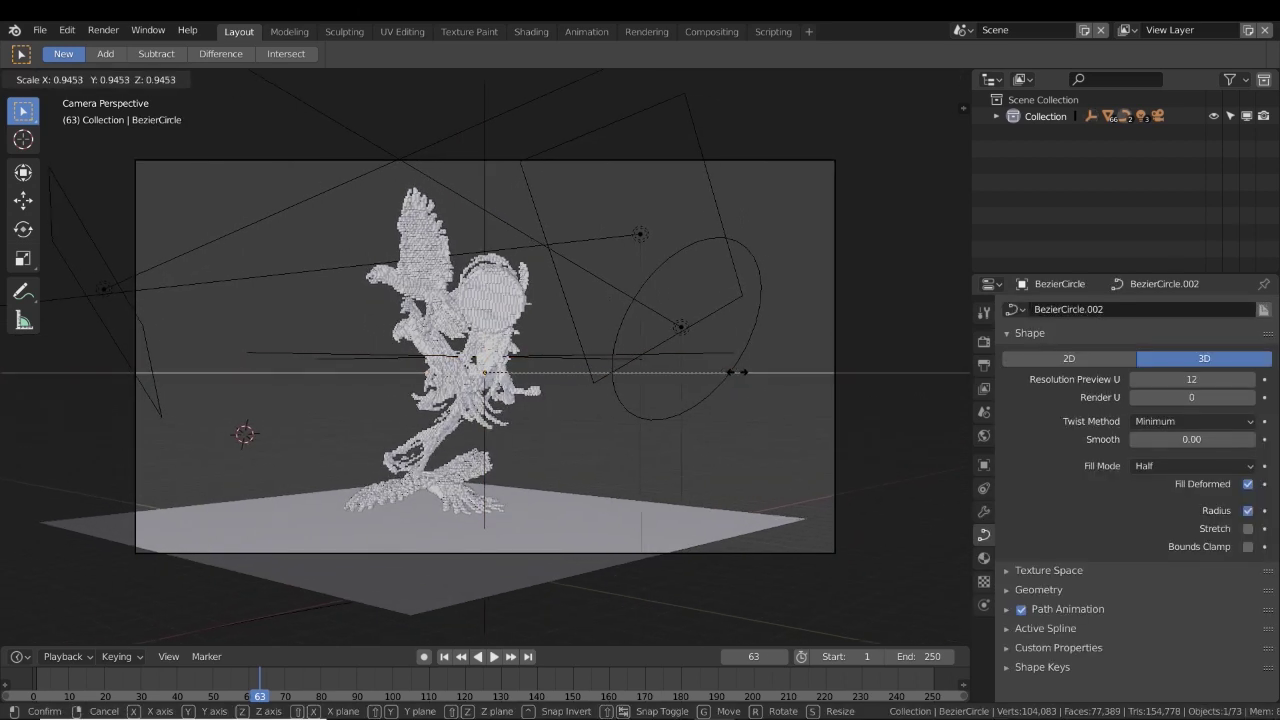
left_click(737, 372)
Enlarge the timeline area and scrub through the frames to check the camera's framing around the orbit.
right_click_drag(183, 676, 62, 678)
left_click_drag(88, 646, 88, 566)
right_click_drag(40, 627, 68, 629)
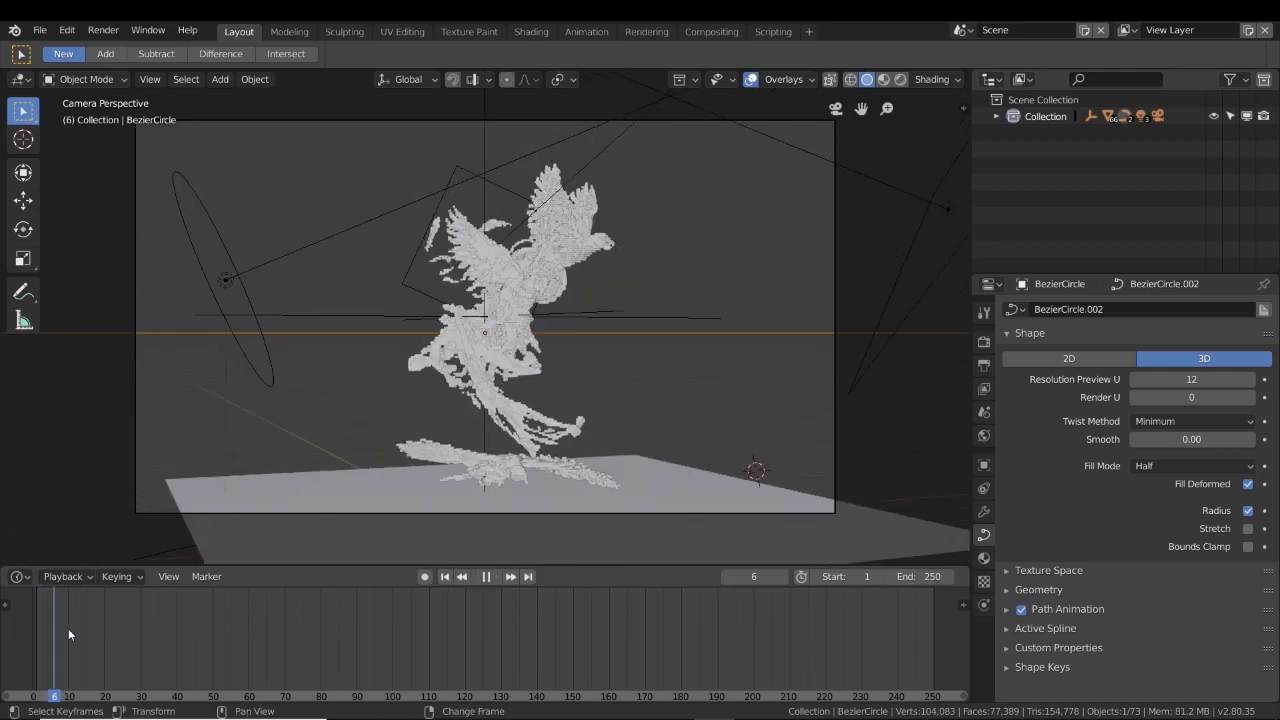
left_click_drag(68, 628, 364, 650)
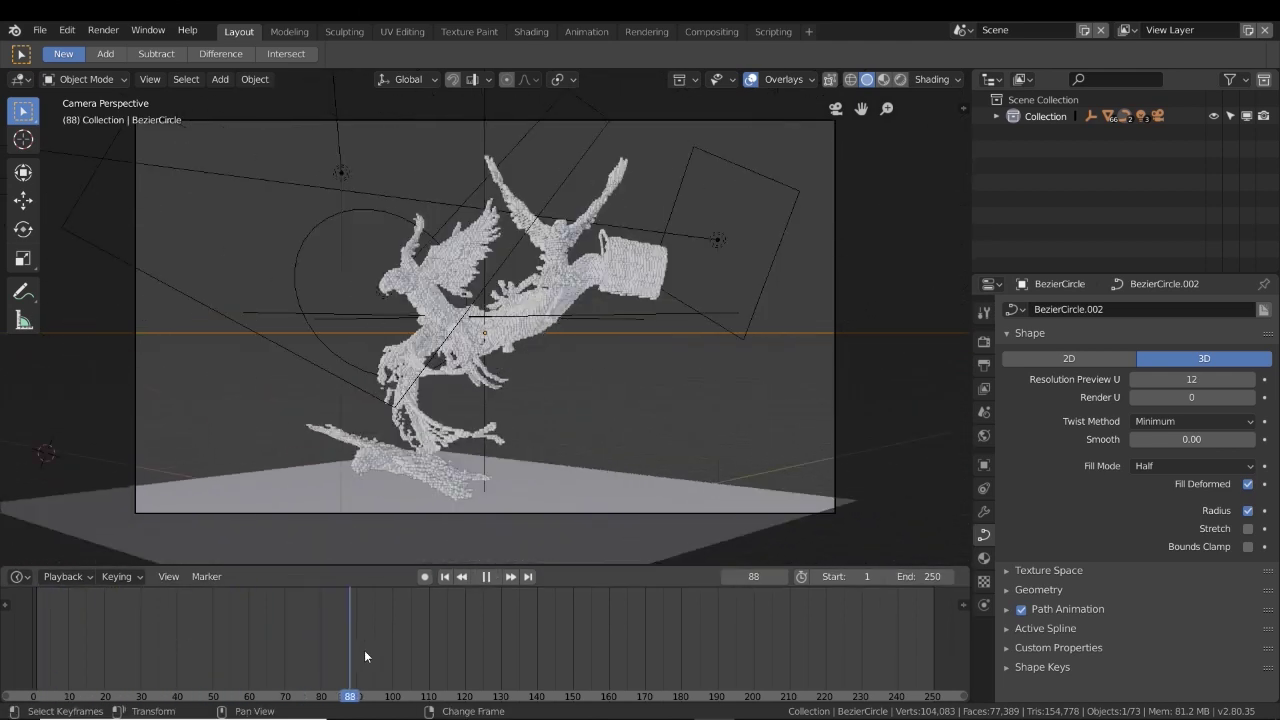
mouse_move(365, 651)
right_mouse_down()
mouse_move(394, 652)
mouse_move(352, 654)
right_mouse_up()
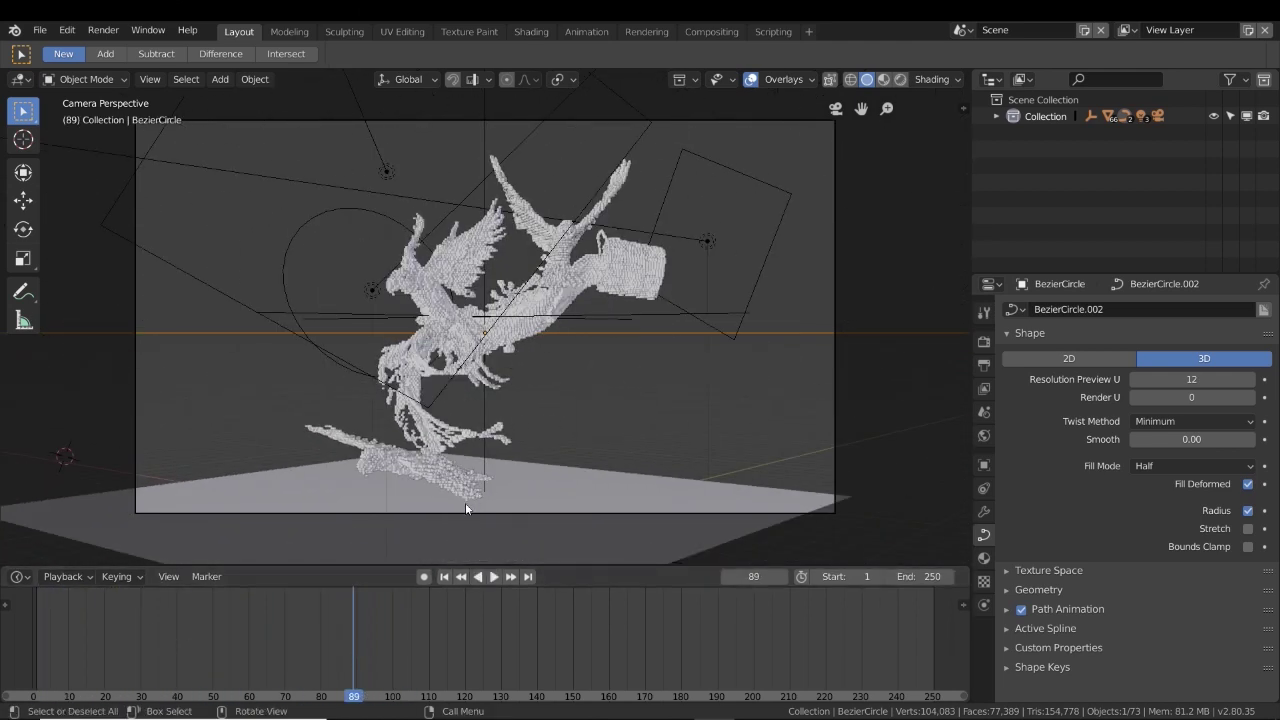
left_click_drag(392, 634, 274, 634)
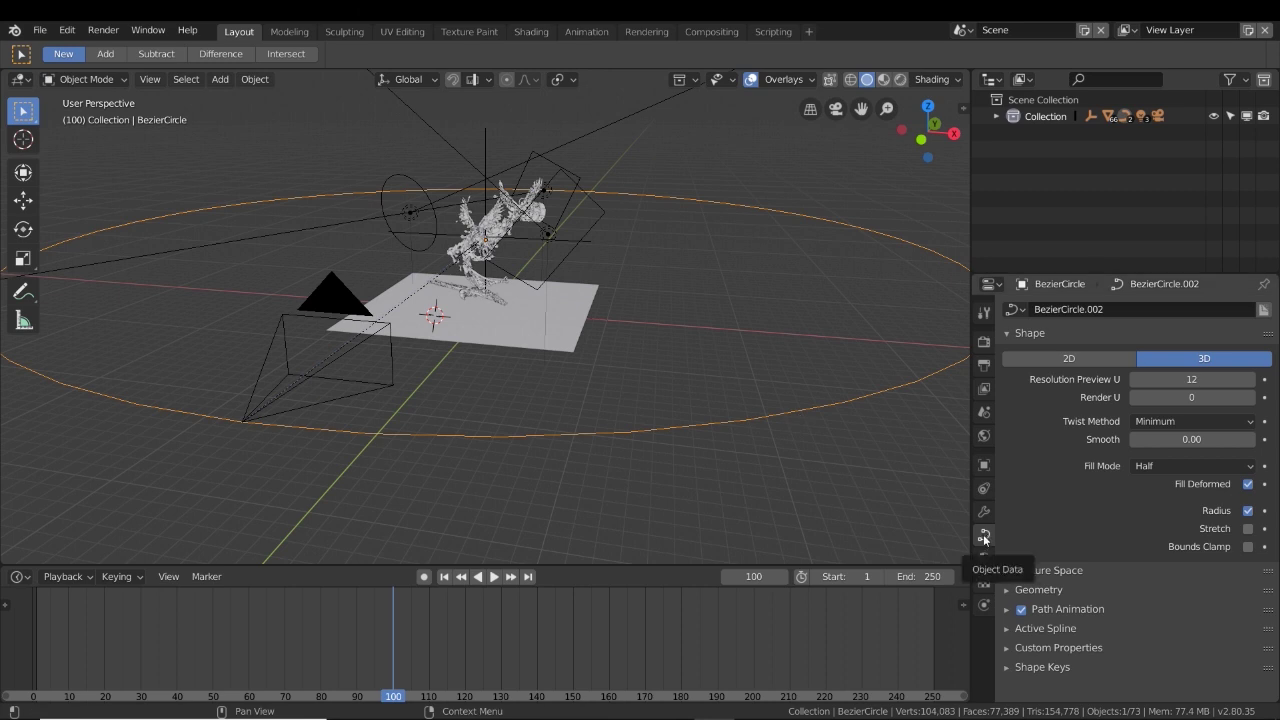
Set the Bezier circle's Path Animation length to 175 frames and play the animation to check the camera's speed.
left_click(1007, 609)
scroll(1043, 591, "down", 2)
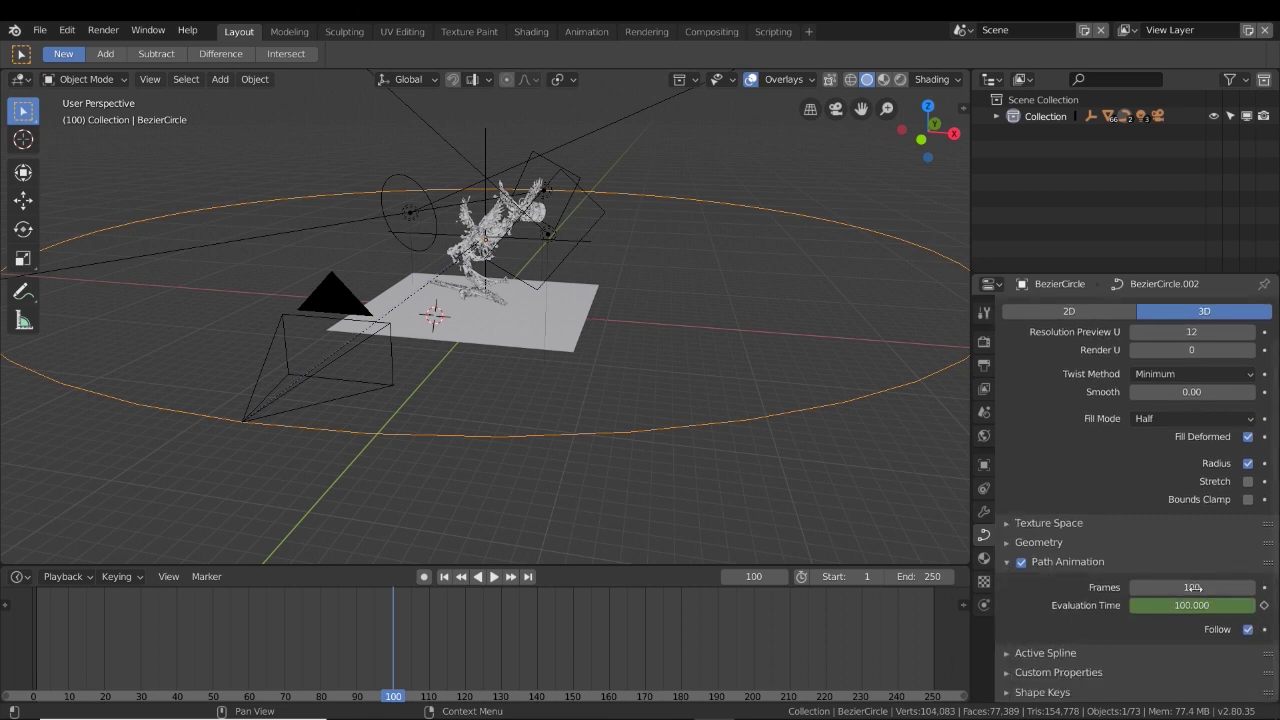
left_click(1210, 589)
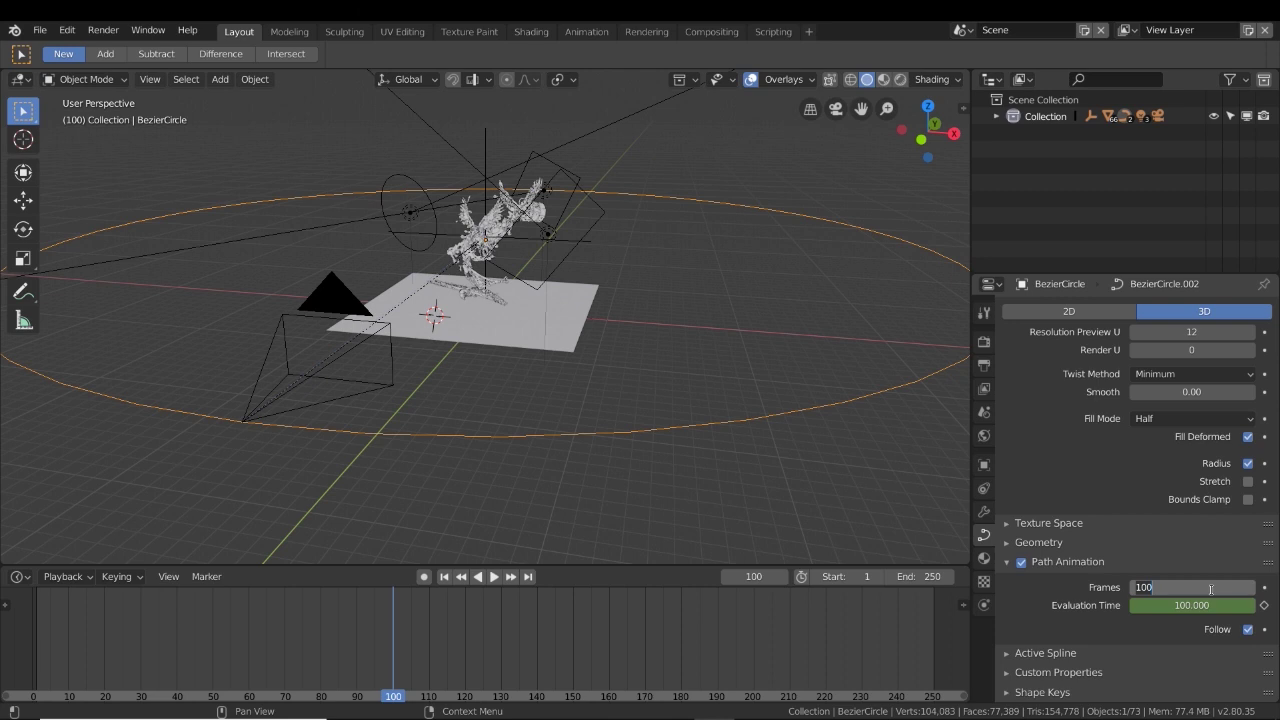
type("175")
key("Return")
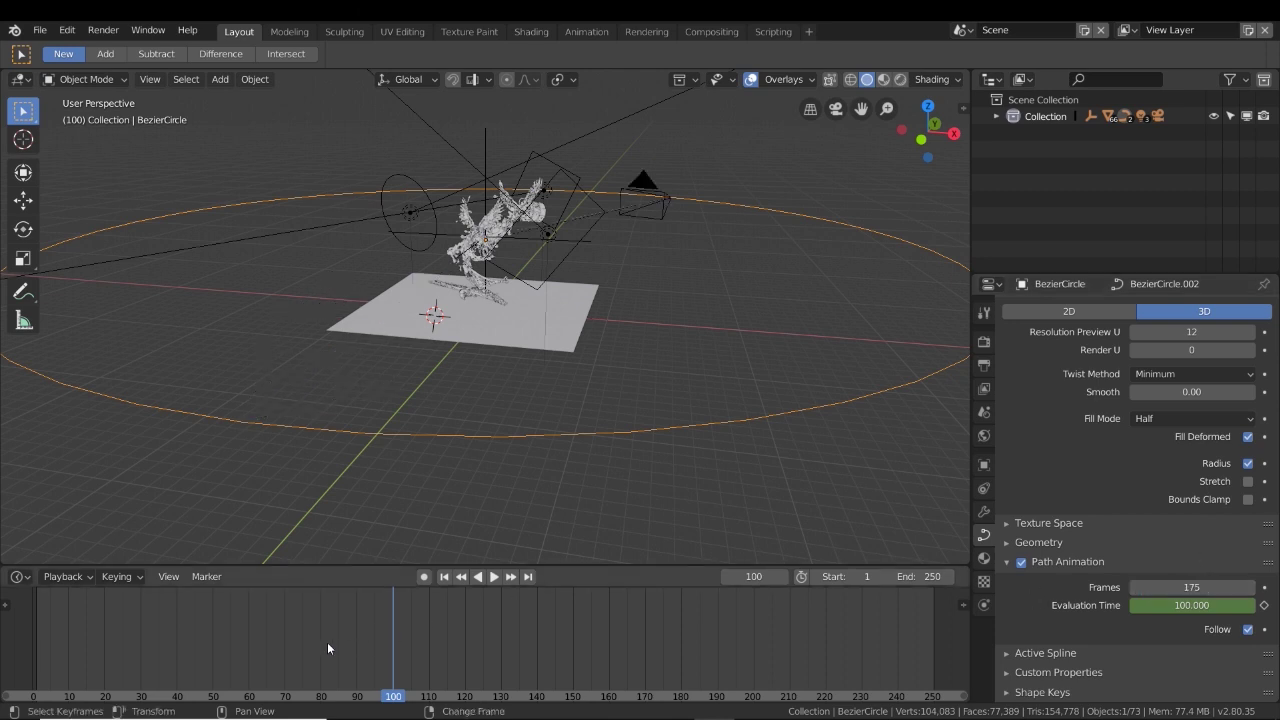
key("space")
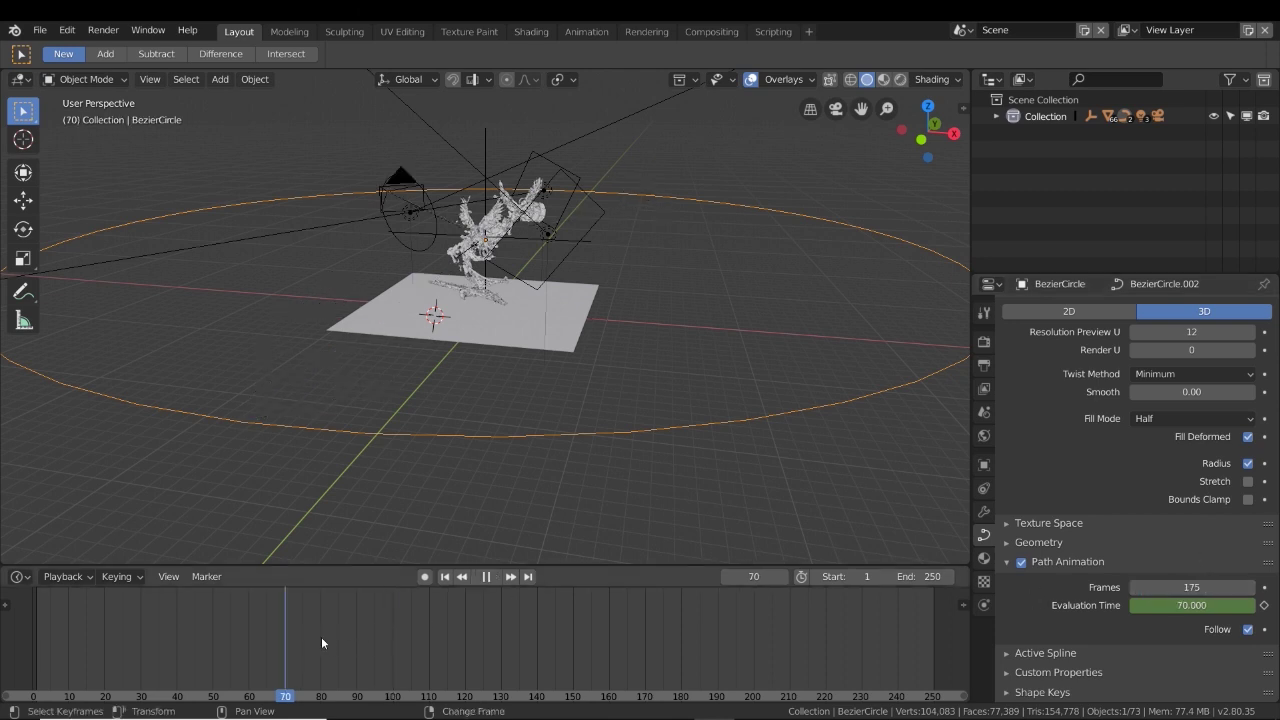
Set the scene's end frame to 175 in the output properties so it matches the camera path's length.
right_click_drag(322, 638, 652, 635)
left_click_drag(651, 634, 688, 660)
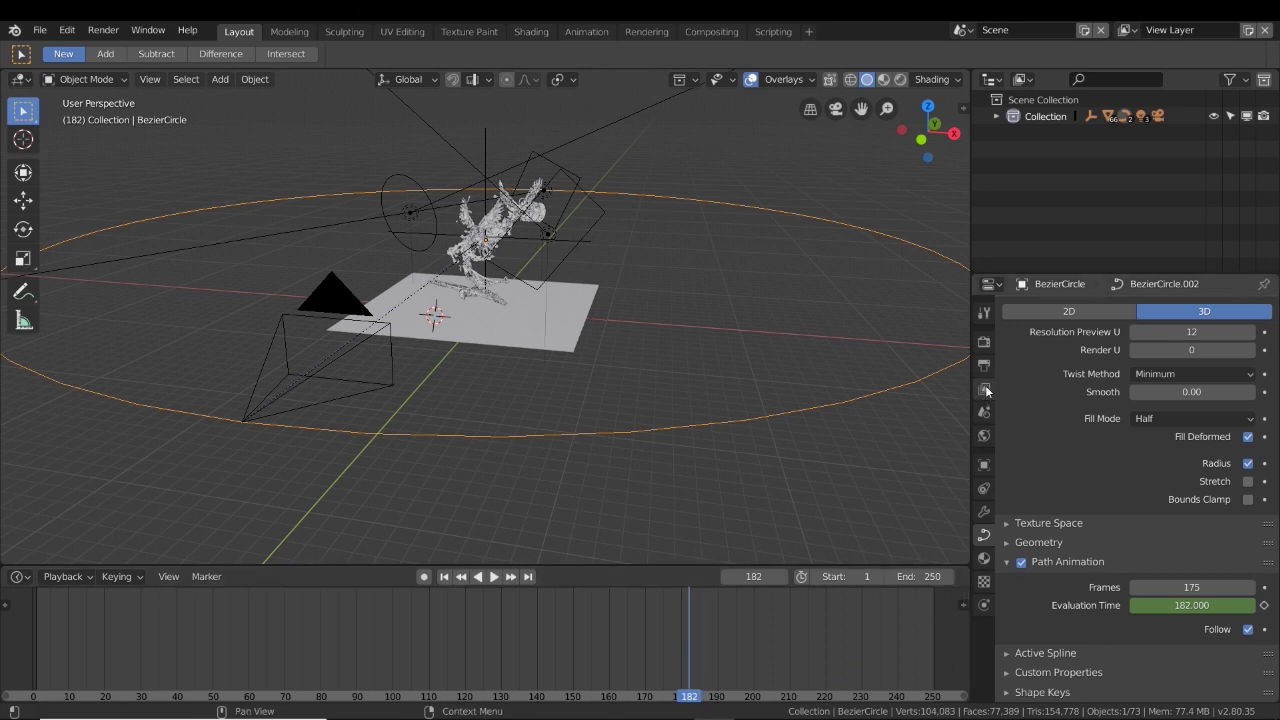
left_click(1022, 561)
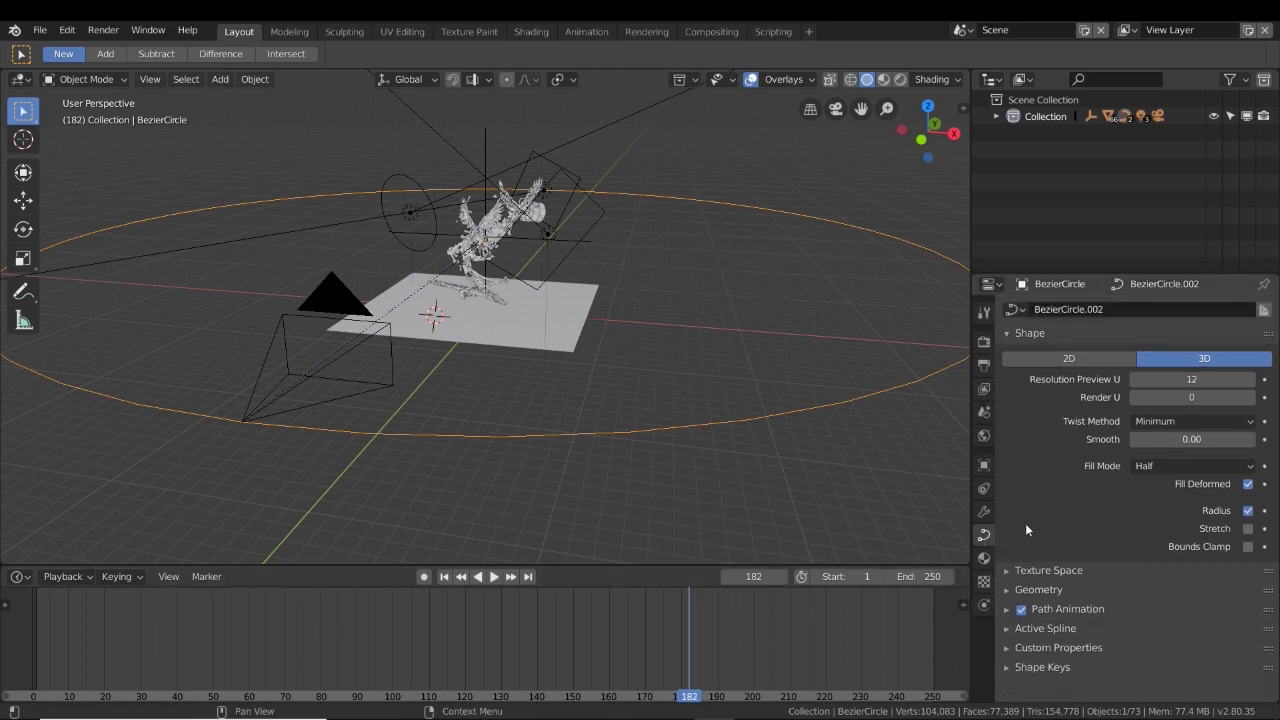
left_click(988, 366)
scroll(1061, 404, "up", 2)
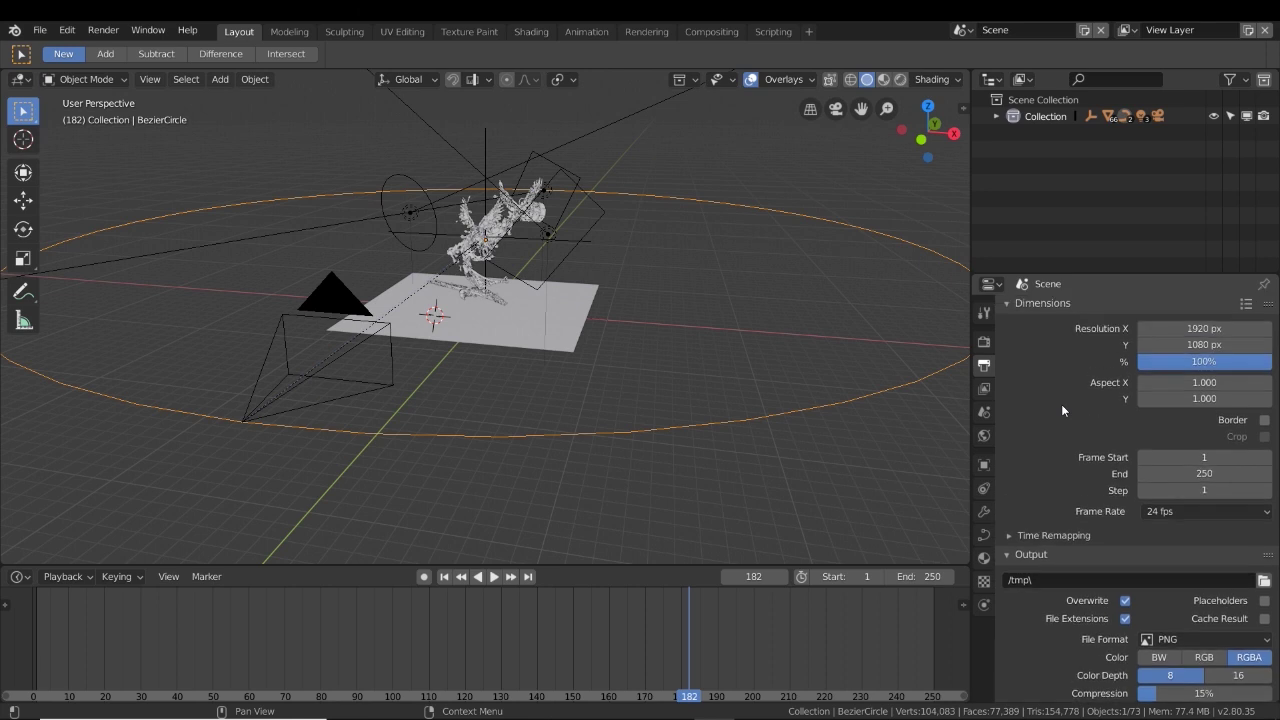
scroll(1063, 410, "down", 2)
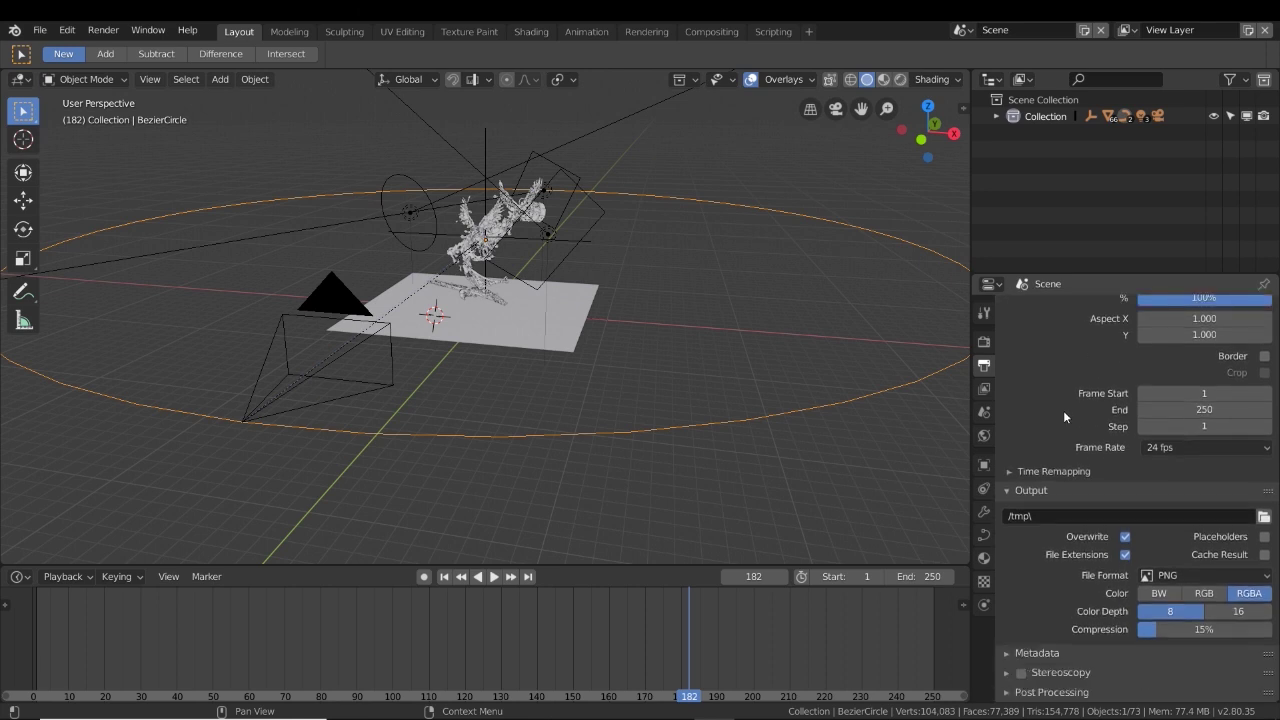
left_click(1181, 411)
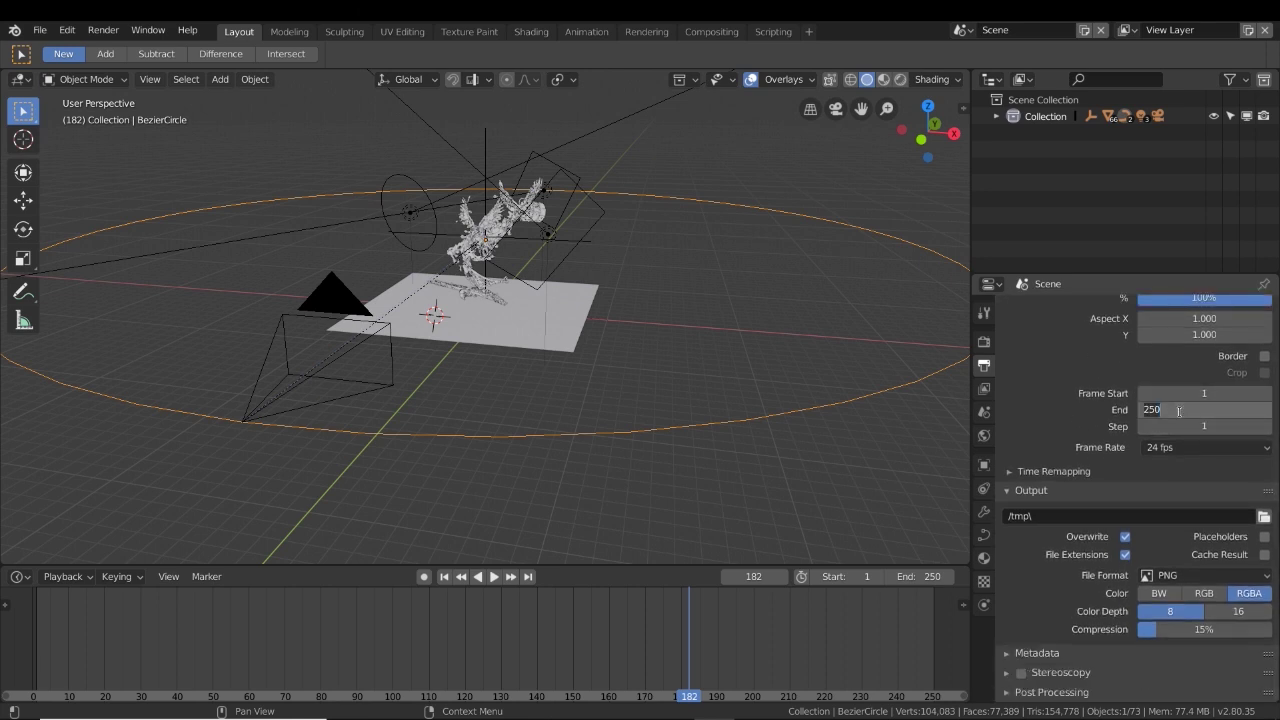
type("175")
key("Return")
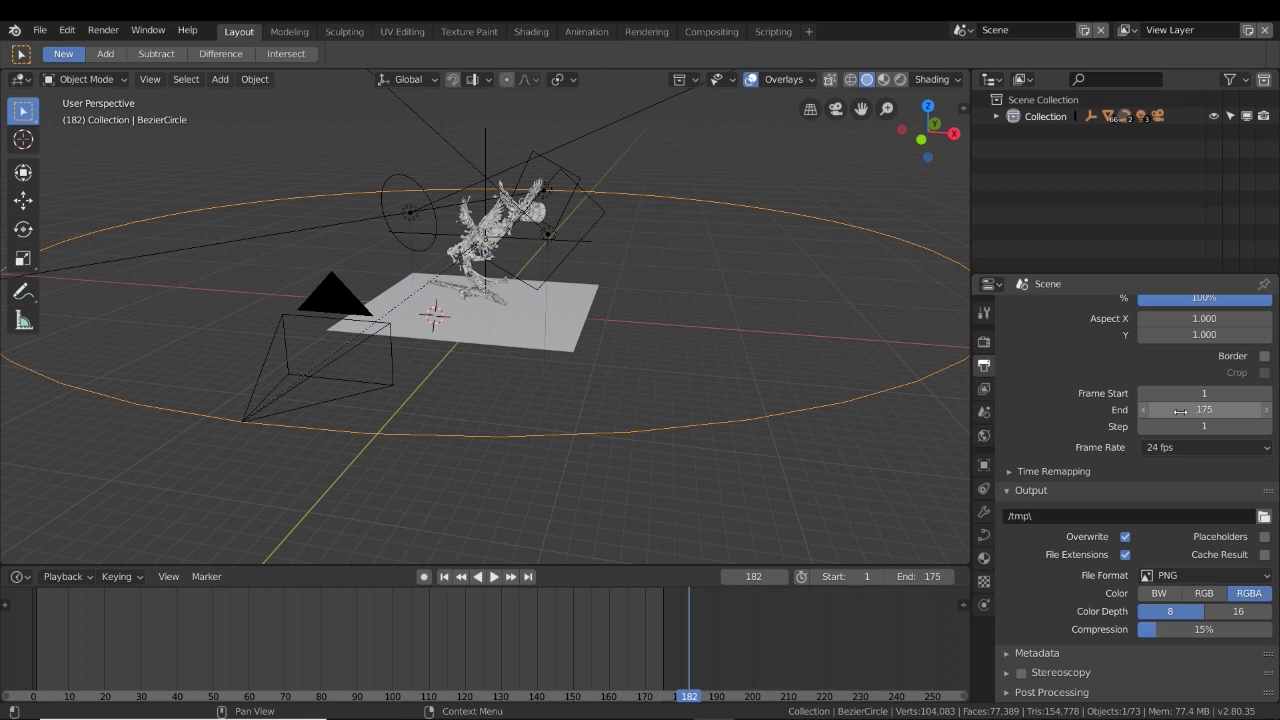
Play the camera orbit over the shortened frame range, then stop playback and scrub back to frame 0.
right_click_drag(655, 634, 641, 630)
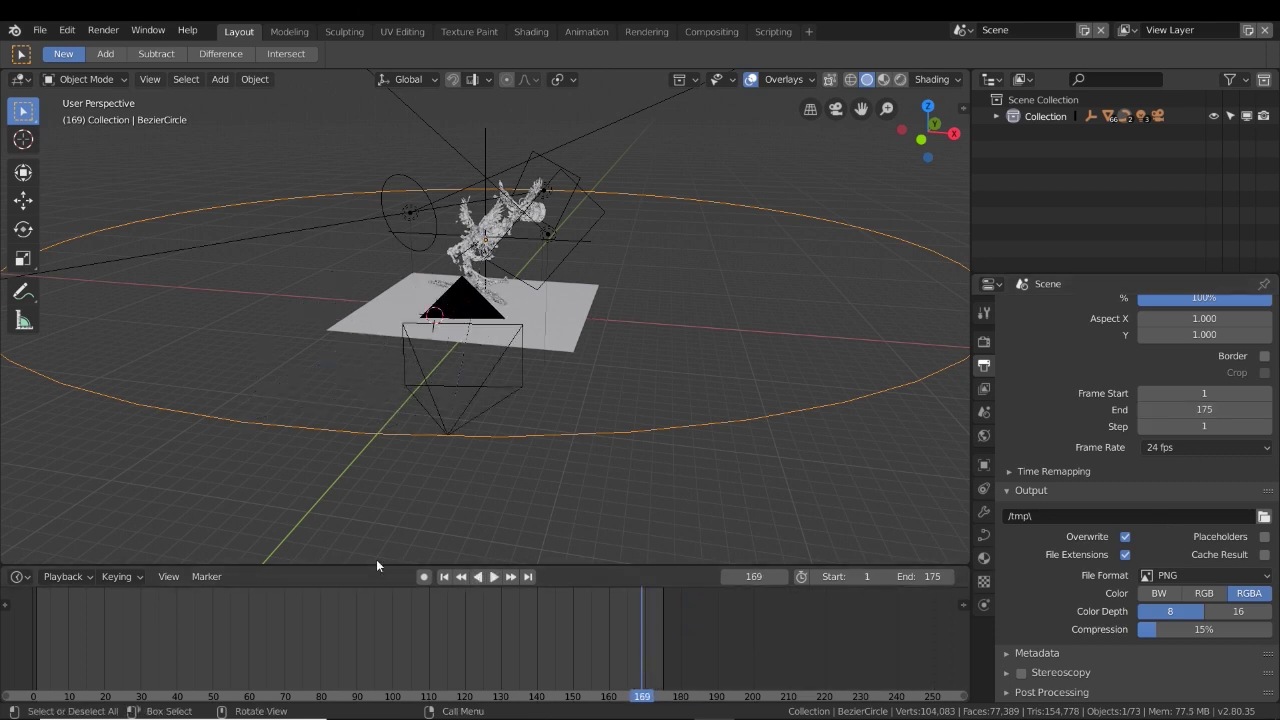
left_click(495, 578)
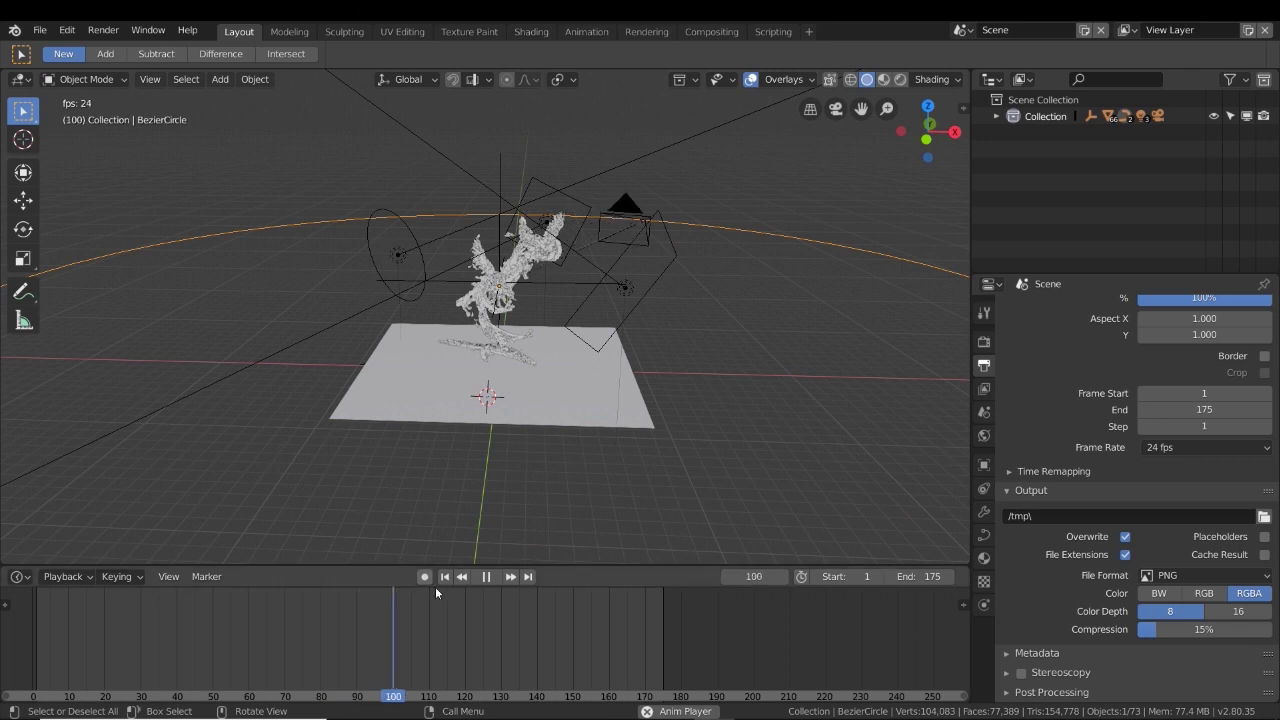
left_click(486, 580)
right_click_drag(437, 604, 214, 611)
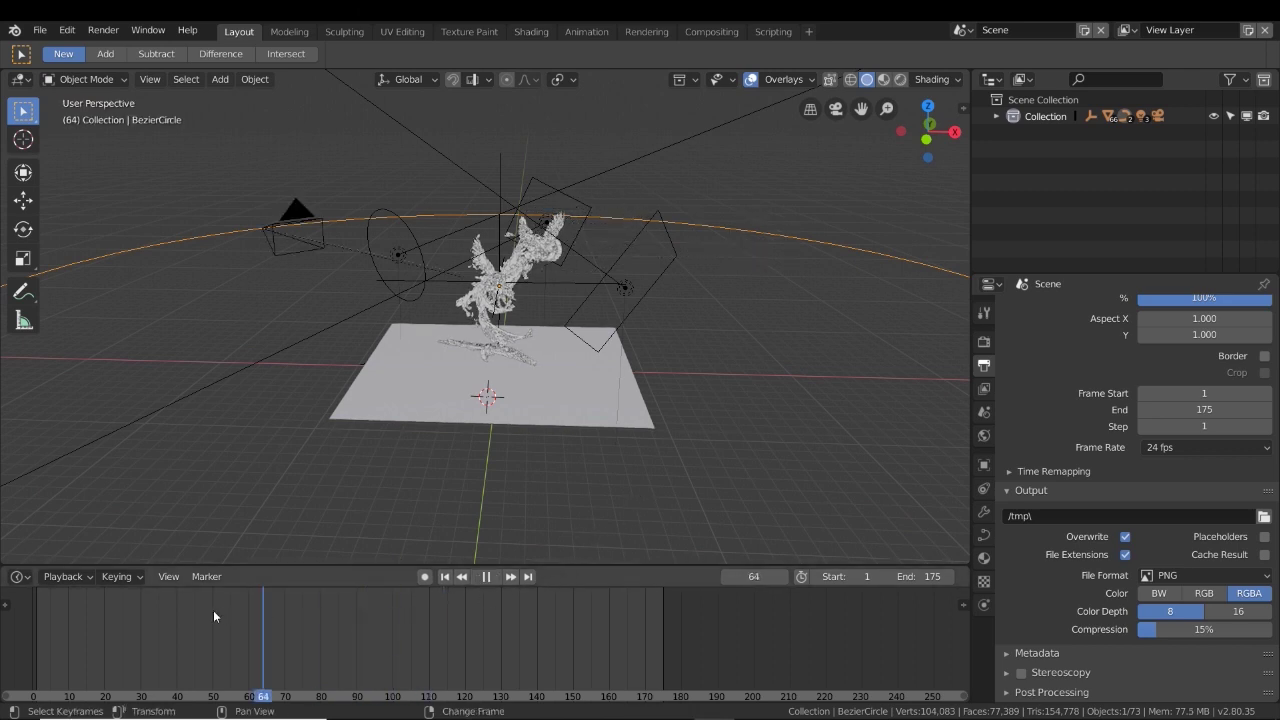
left_click_drag(213, 616, 28, 627)
key("space")
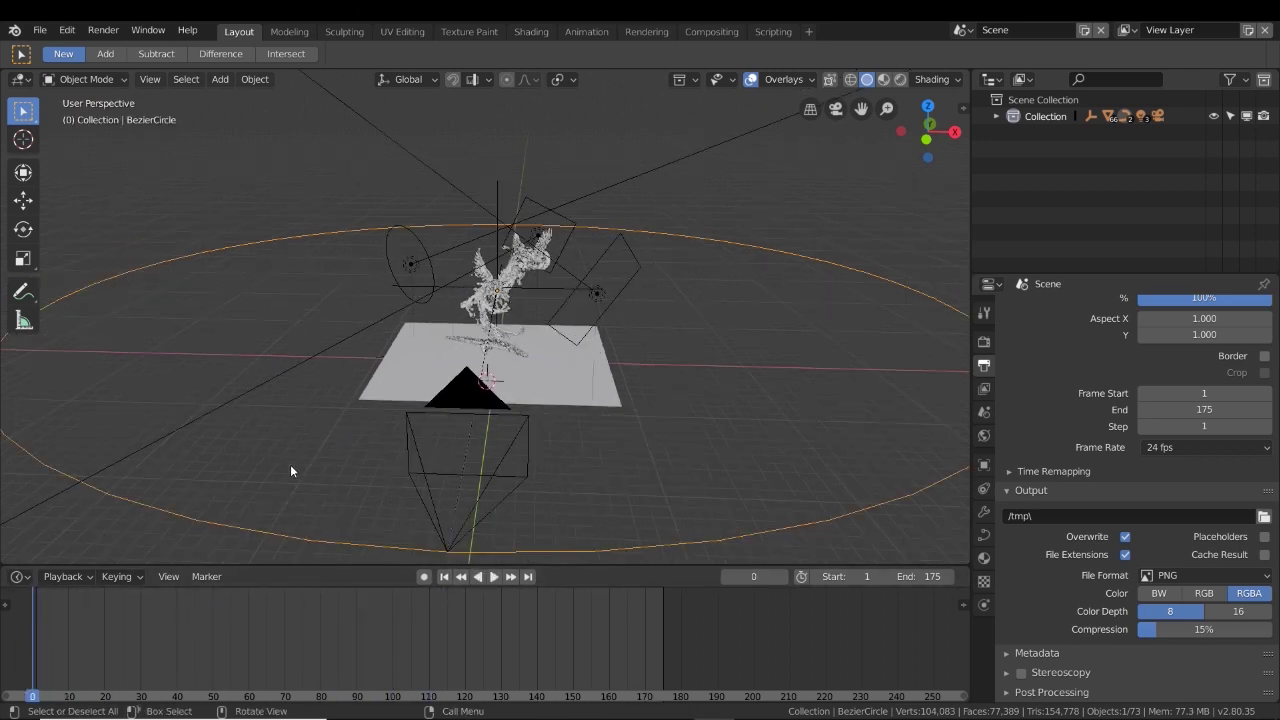
middle_click_drag(290, 471, 299, 461)
Reduce the render resolution percentage to 40%.
scroll(1037, 428, "up", 2)
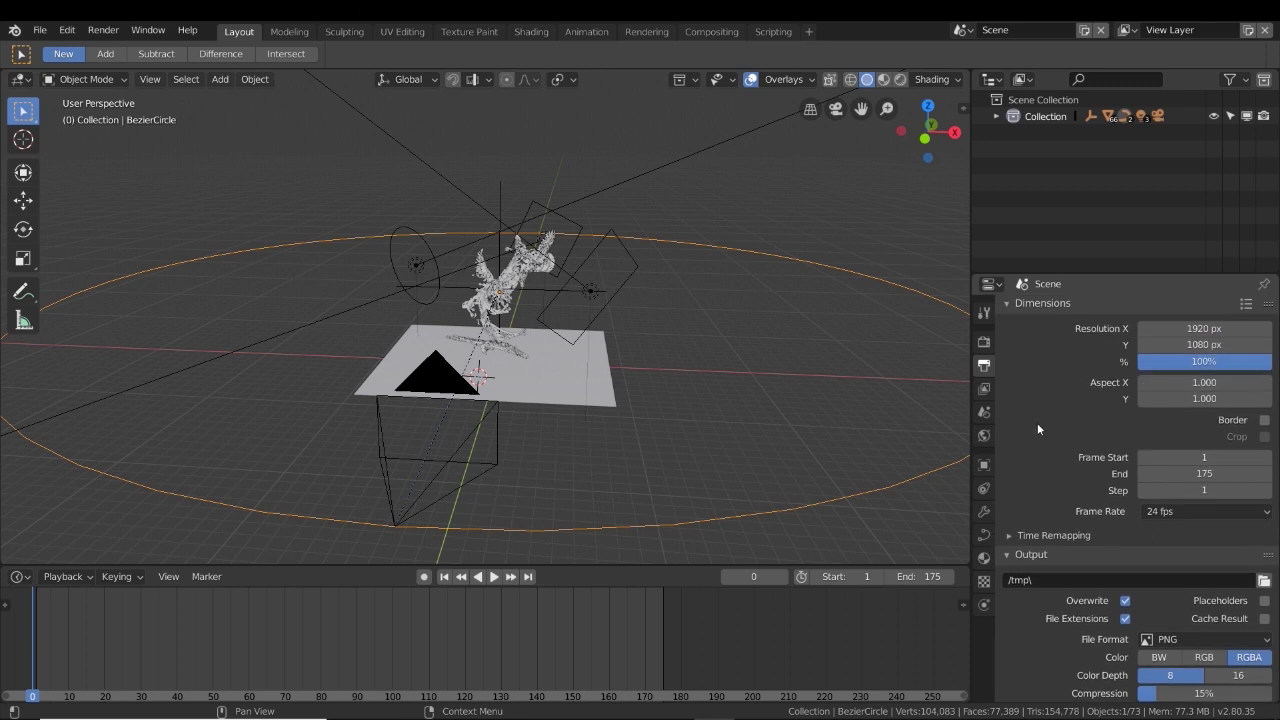
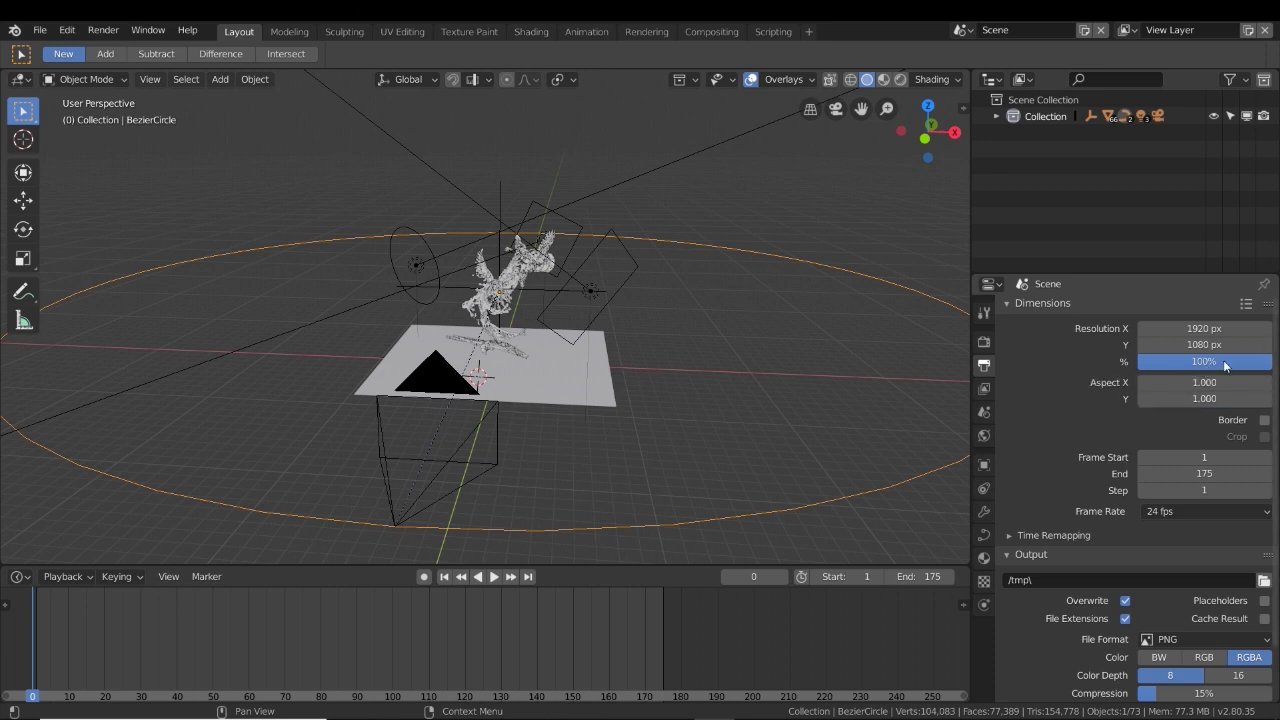
left_click_drag(1223, 361, 1158, 361)
left_click_drag(1196, 361, 1192, 363)
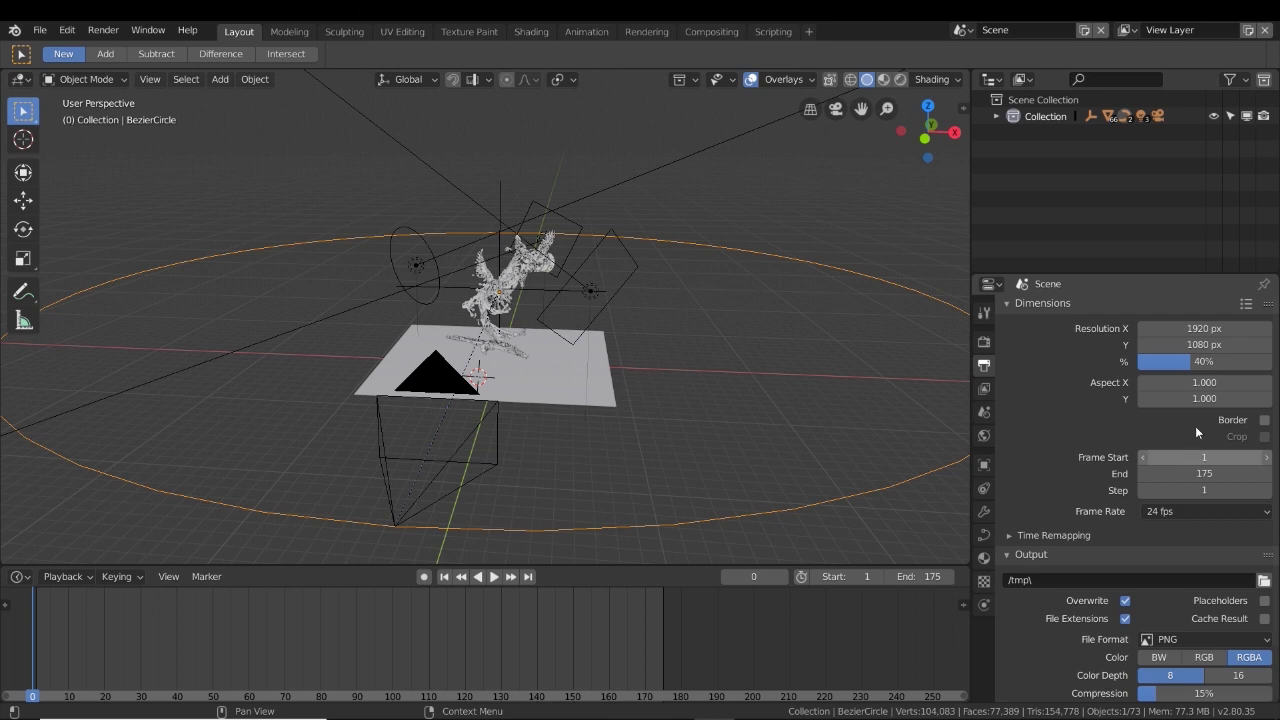
Set the render output path to D:\IMAGES\360 images\parrots.
scroll(1181, 545, "down", 3)
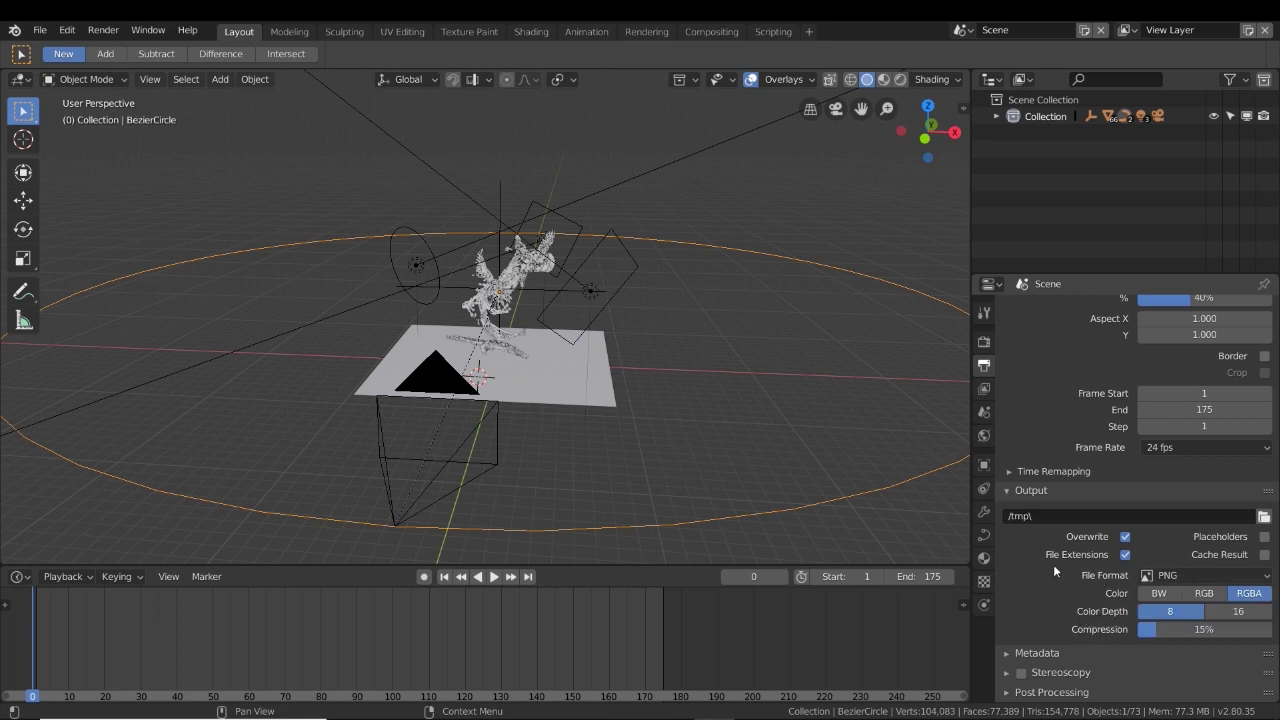
left_click(1263, 516)
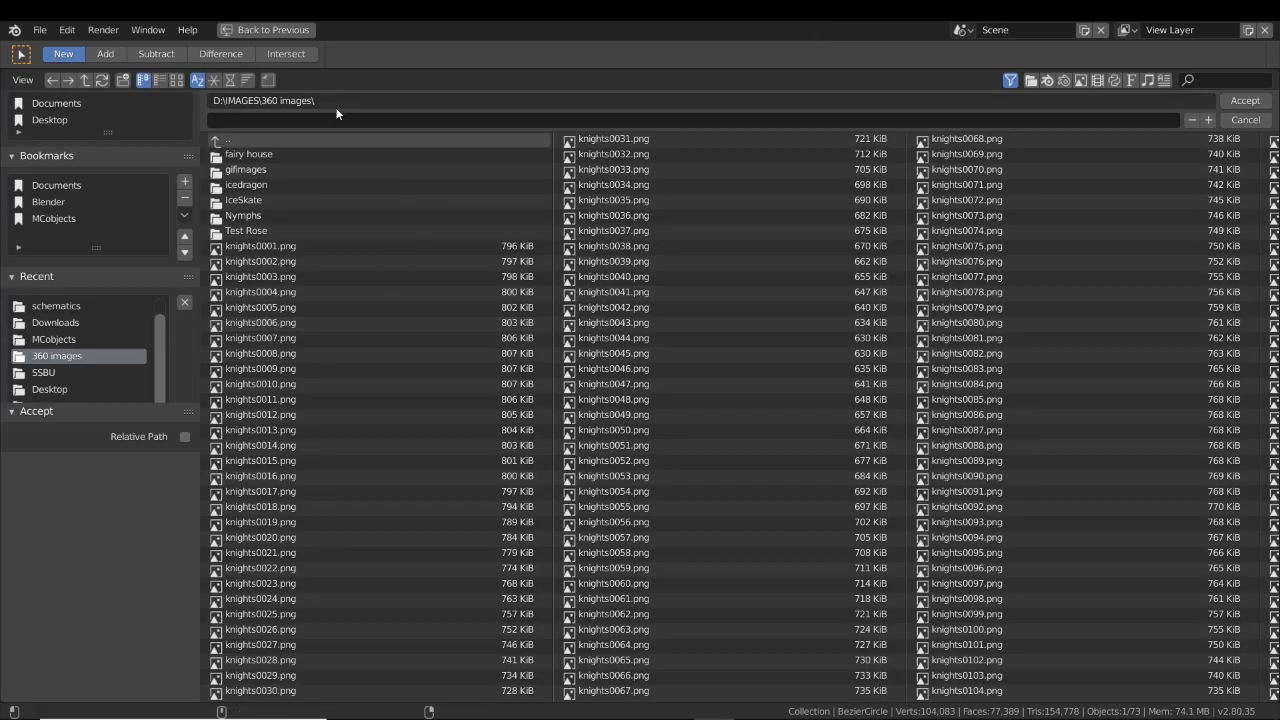
left_click(1245, 101)
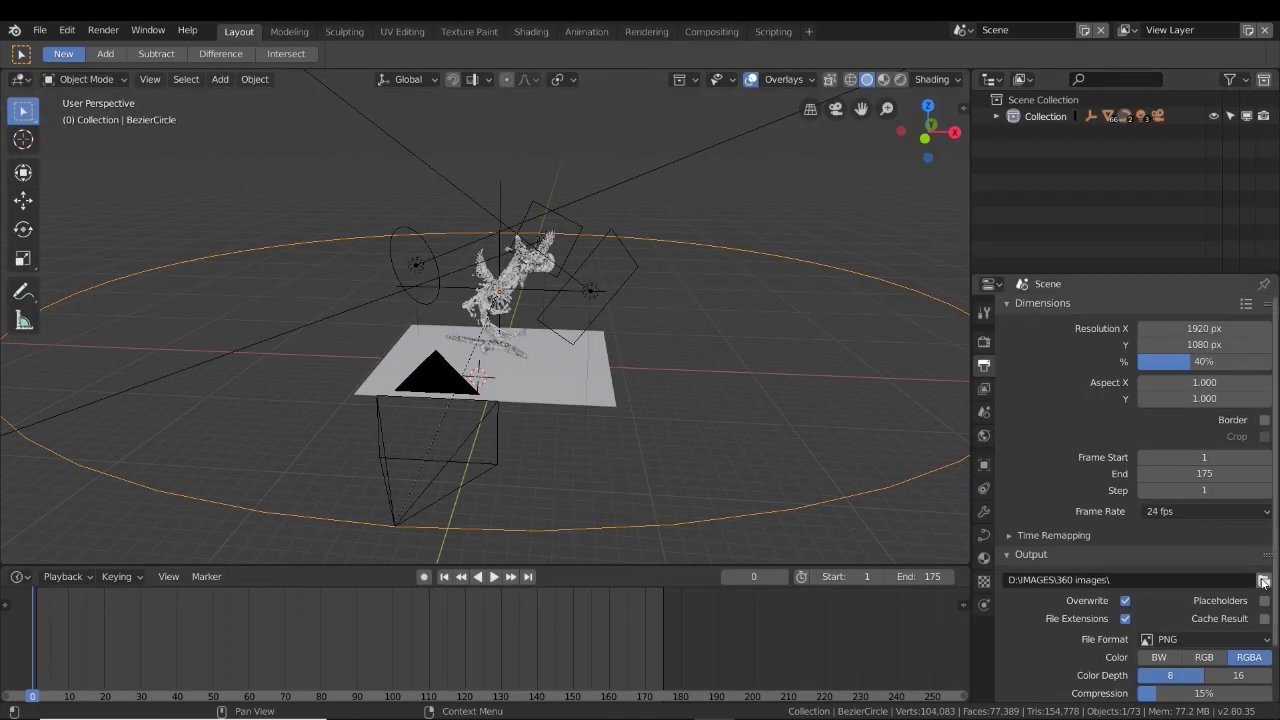
left_click(1186, 581)
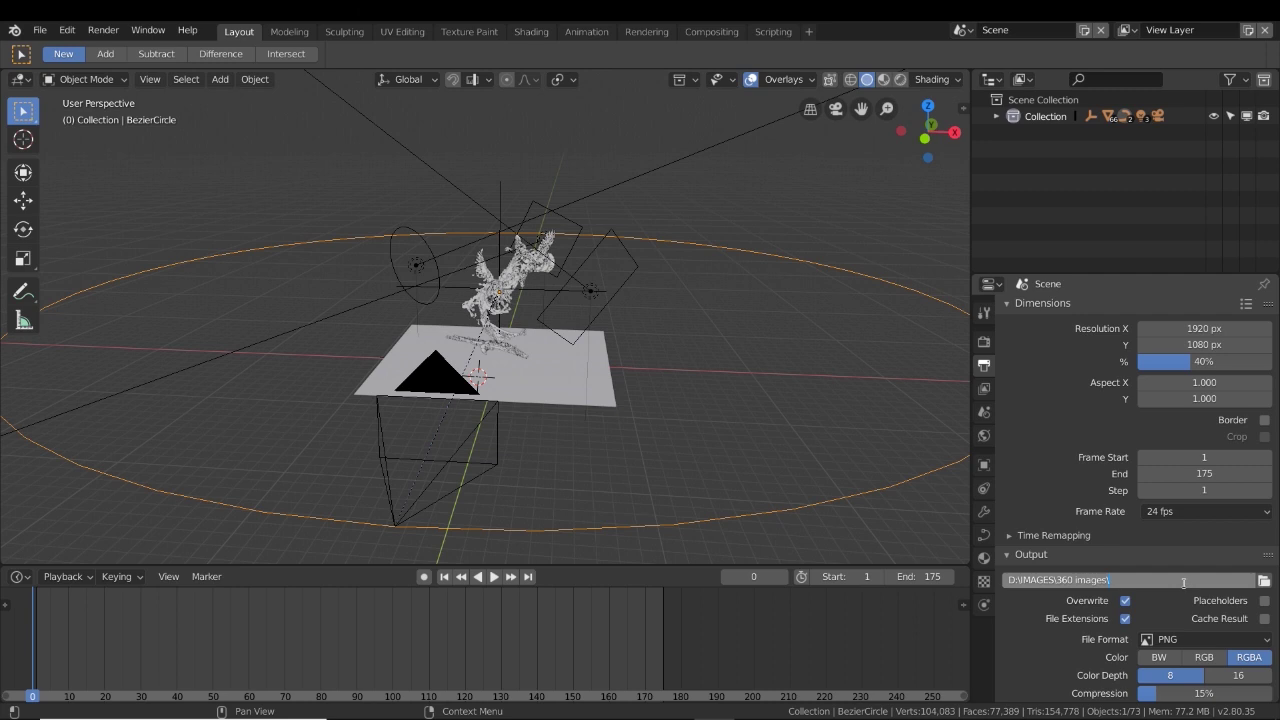
key("BackSpace")
key("BackSpace")
key("BackSpace")
key("BackSpace")
key("BackSpace")
type("\\parrots")
key("Return")
scroll(1007, 541, "down", 1)
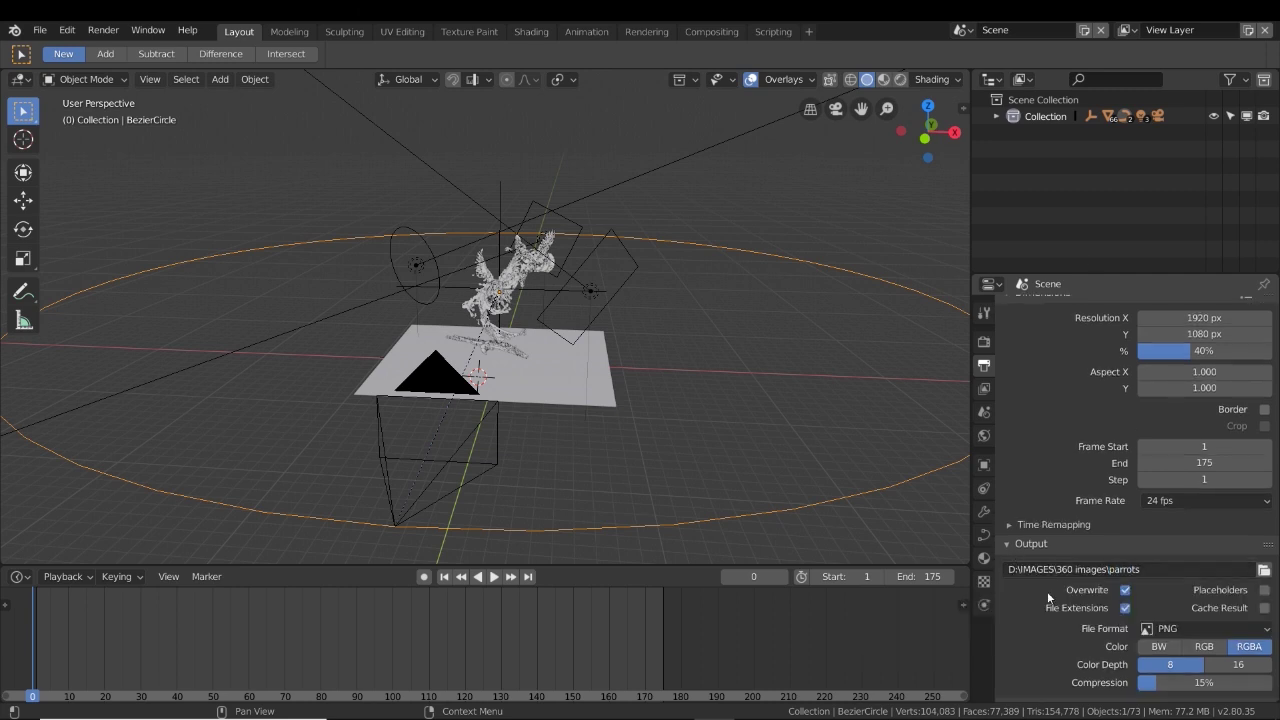
scroll(1062, 605, "up", 1)
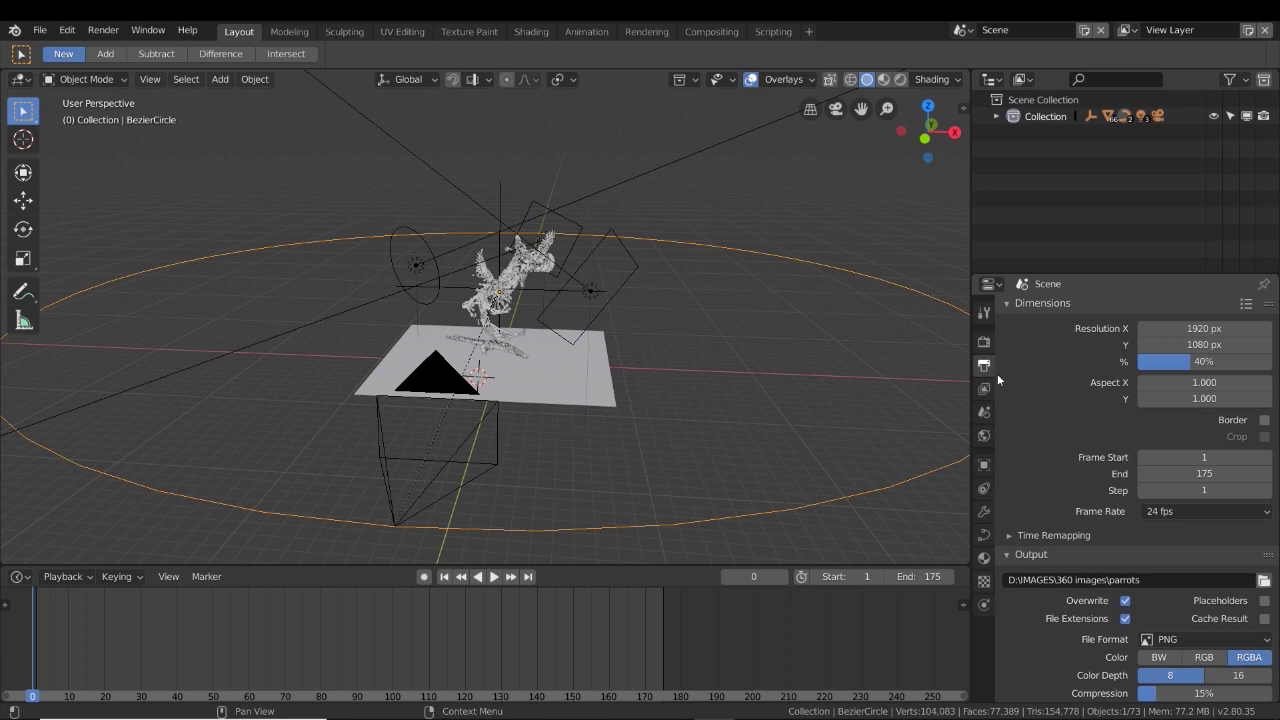
Set the Cycles render samples to 200.
left_click(985, 343)
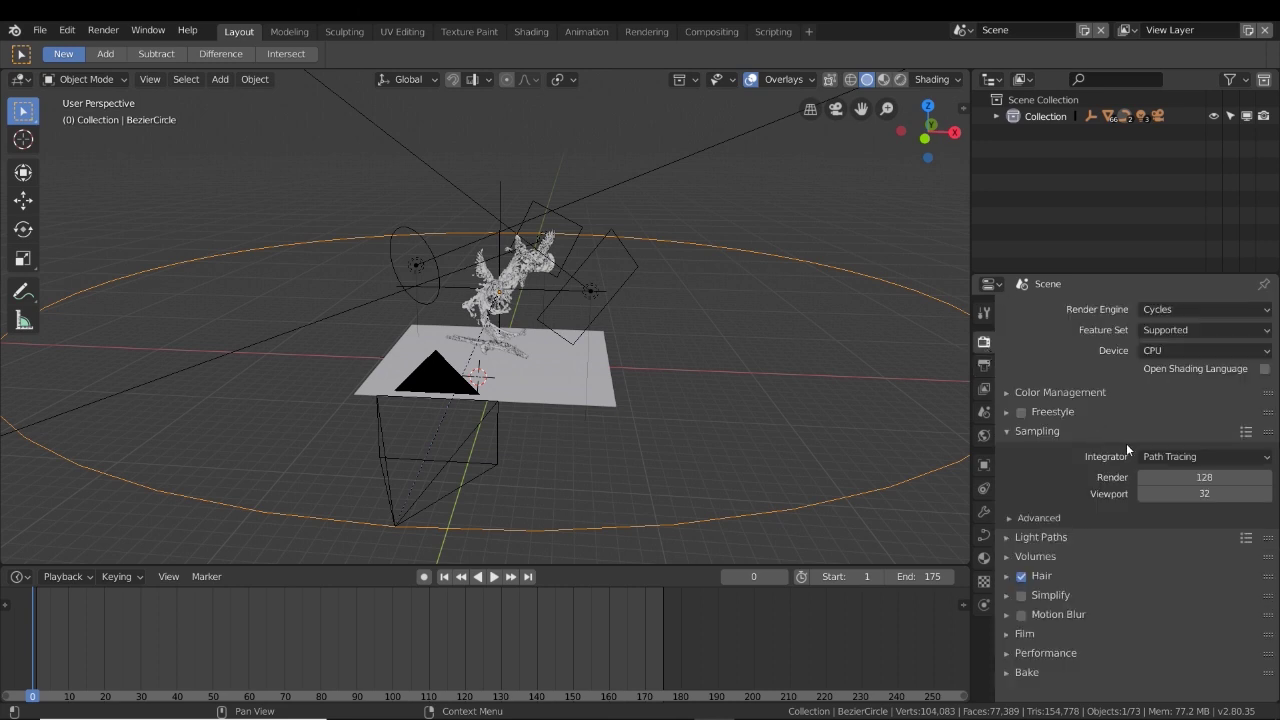
left_click(1148, 477)
type("200")
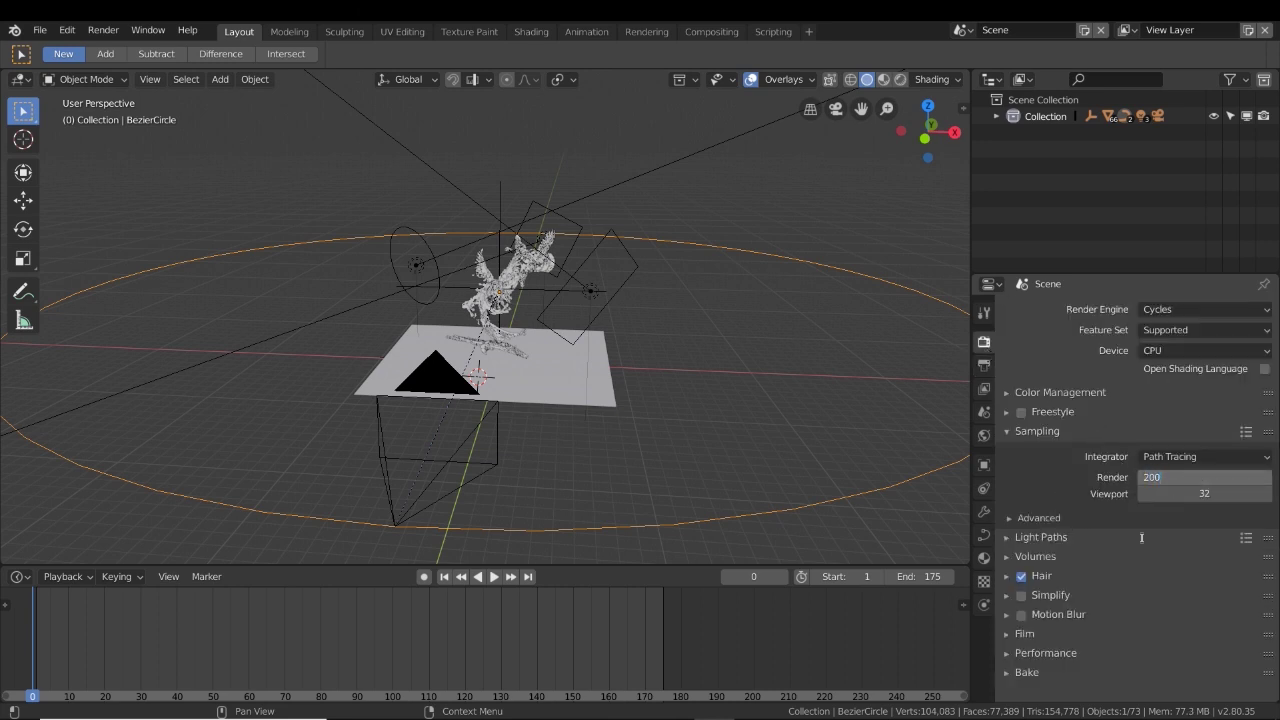
key("Return")
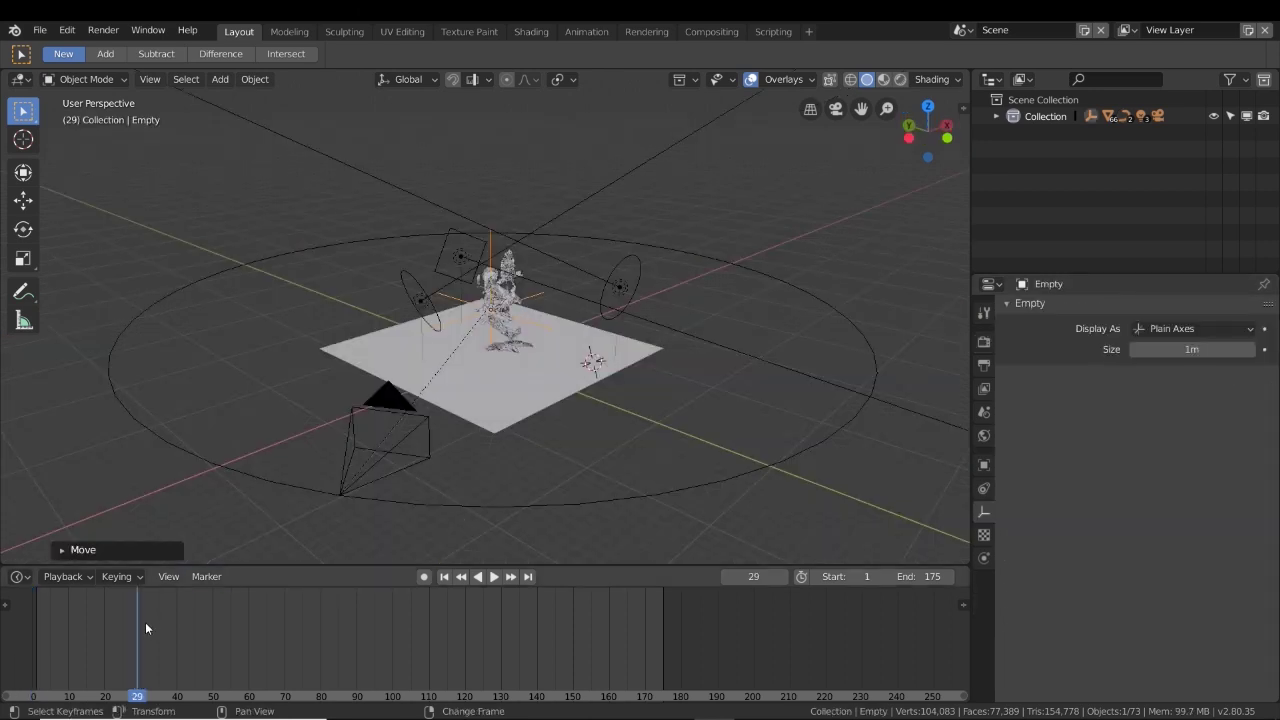
Render a test still of frame 1, inspect the image in an enlarged render window, and close it.
left_click_drag(145, 628, 34, 623)
left_click(104, 31)
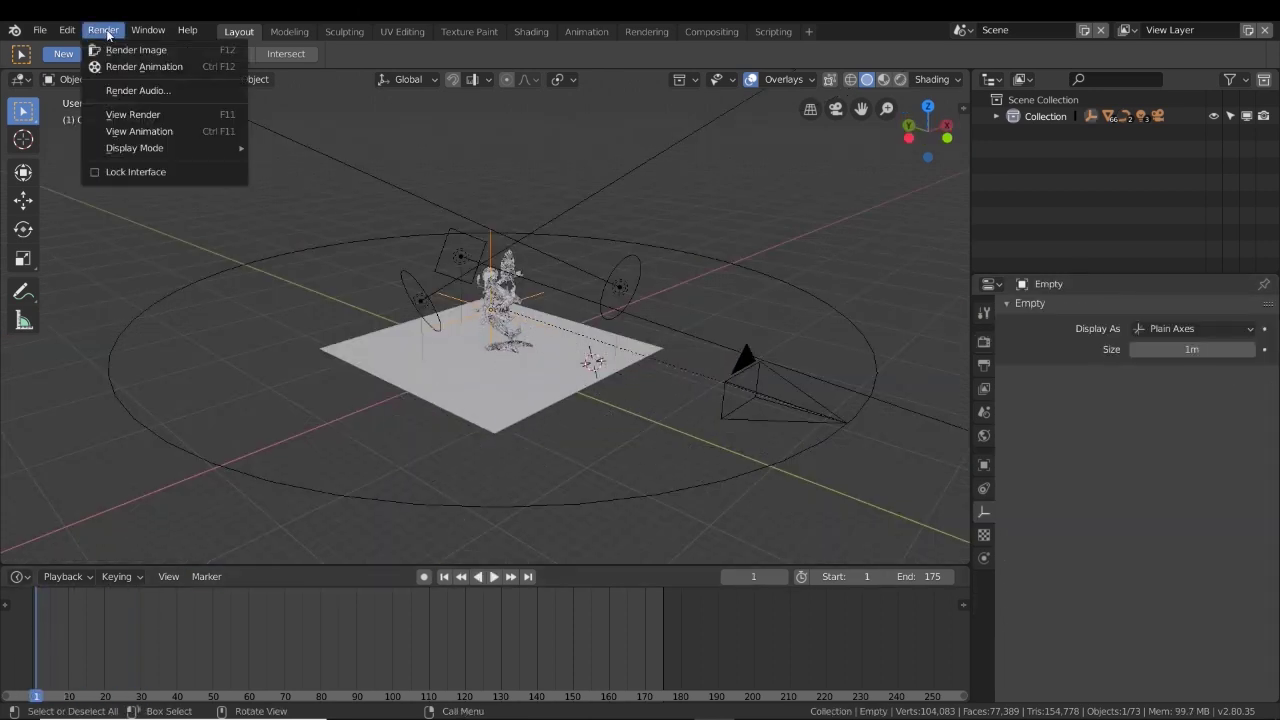
left_click(118, 50)
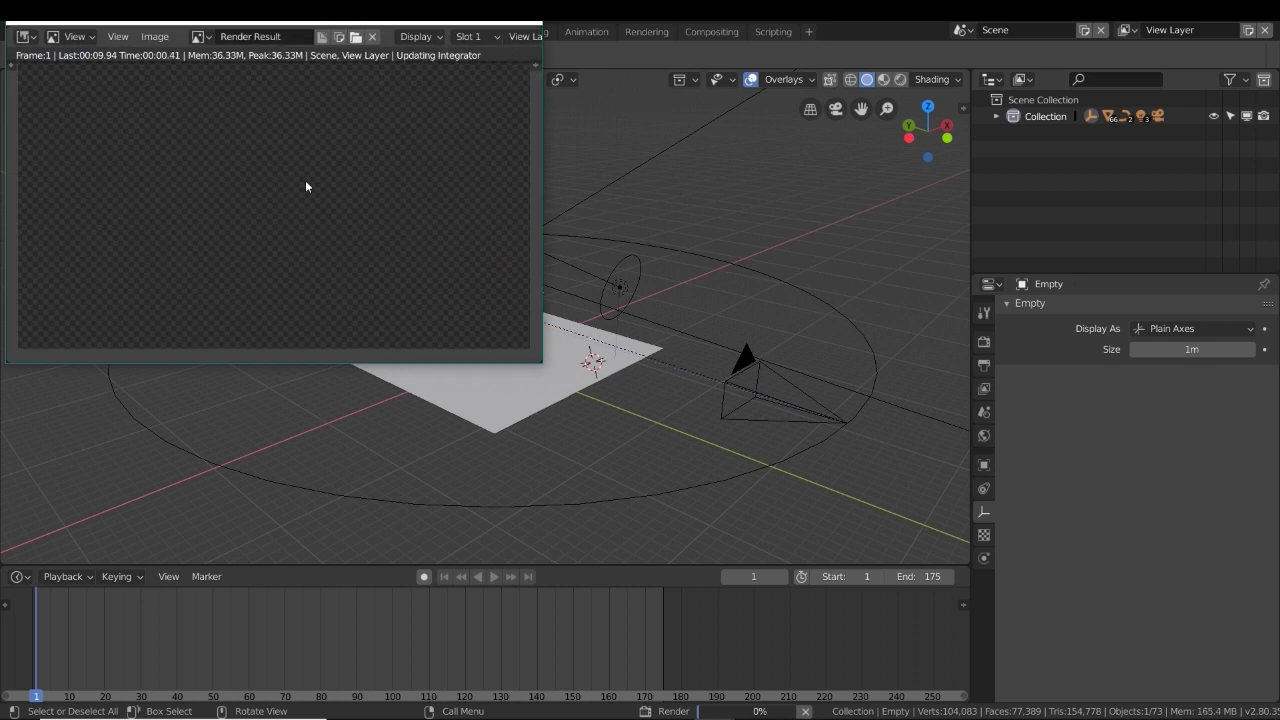
left_click_drag(543, 363, 706, 518)
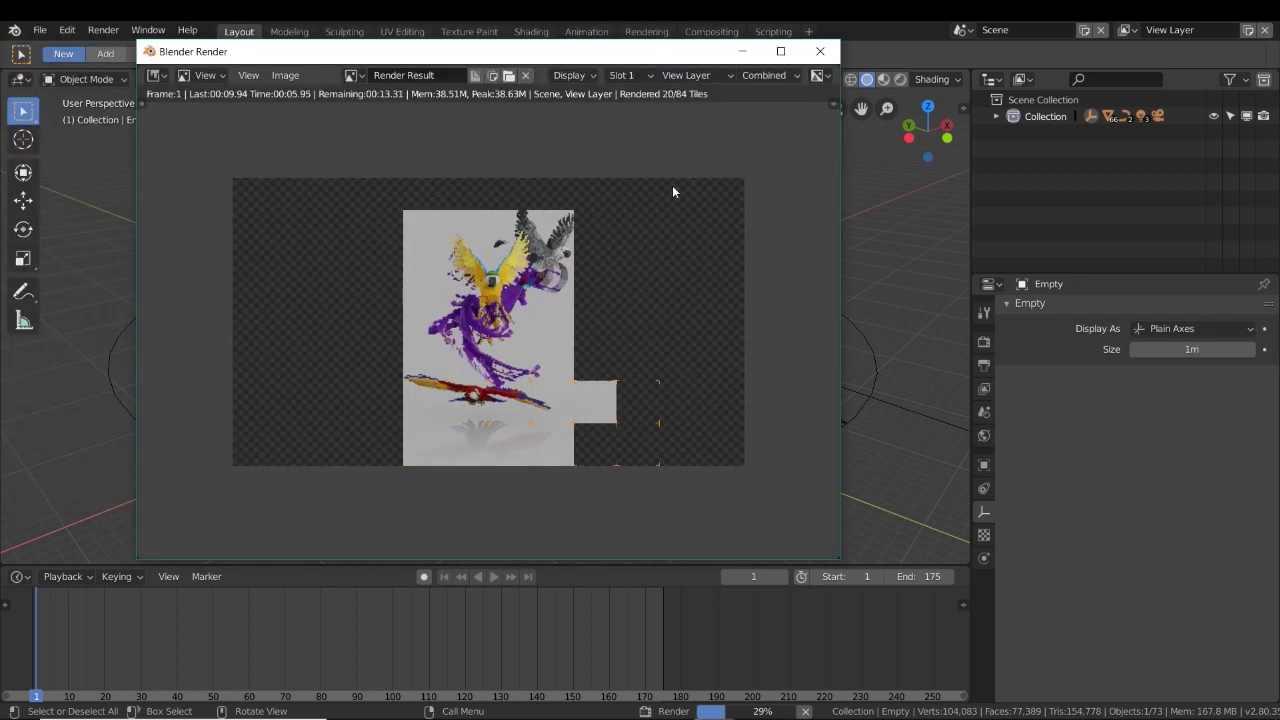
scroll(596, 284, "up", 1)
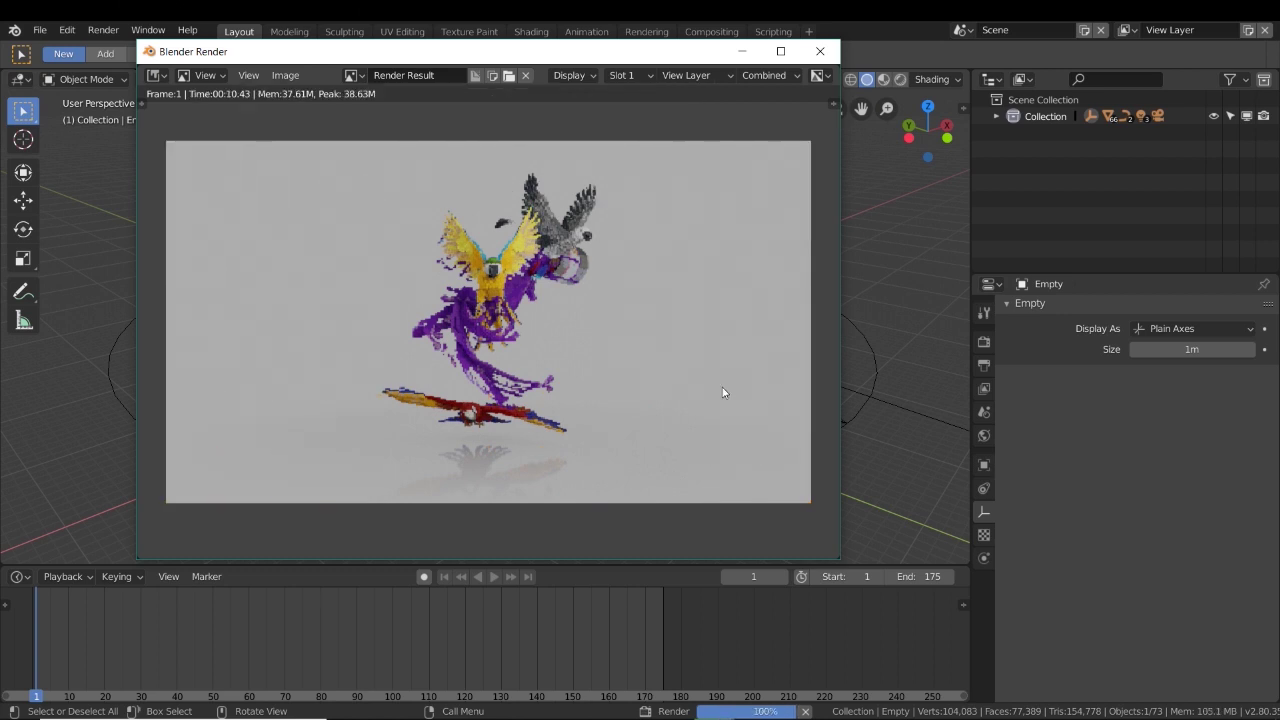
left_click(820, 51)
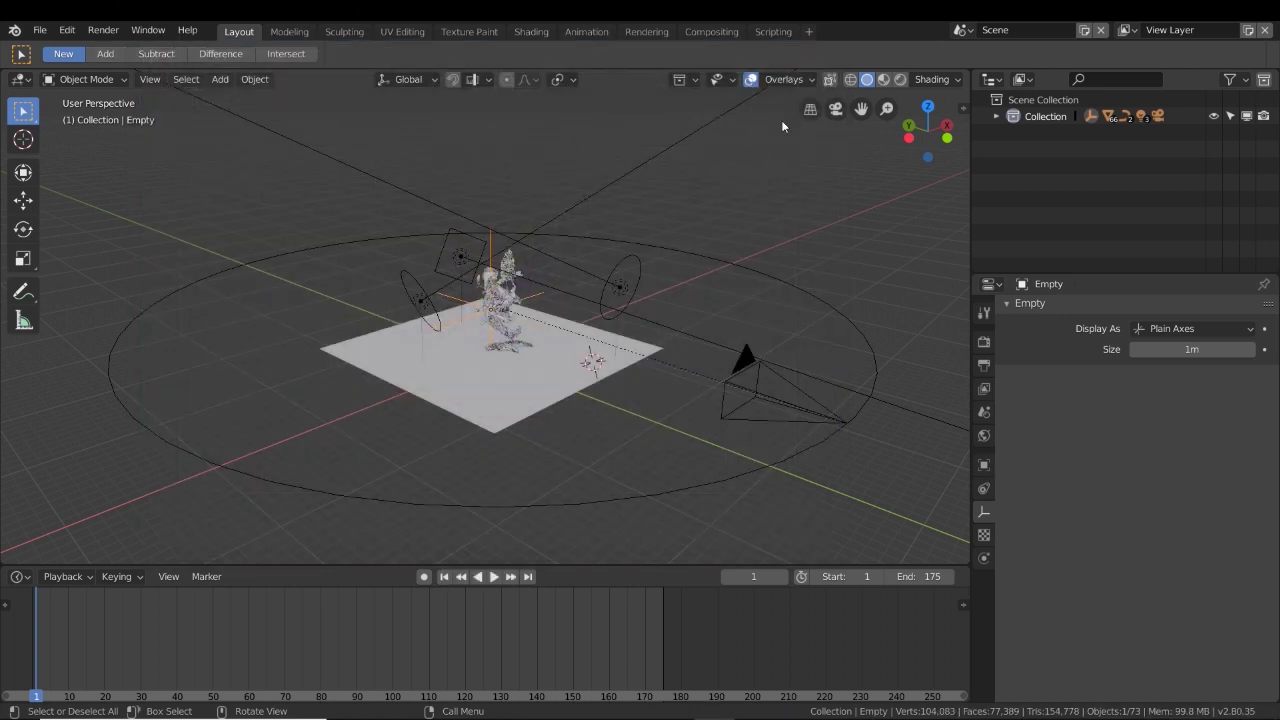
Render the full animation, enlarging and repositioning the render window to watch its progress.
middle_click_drag(781, 120, 671, 494)
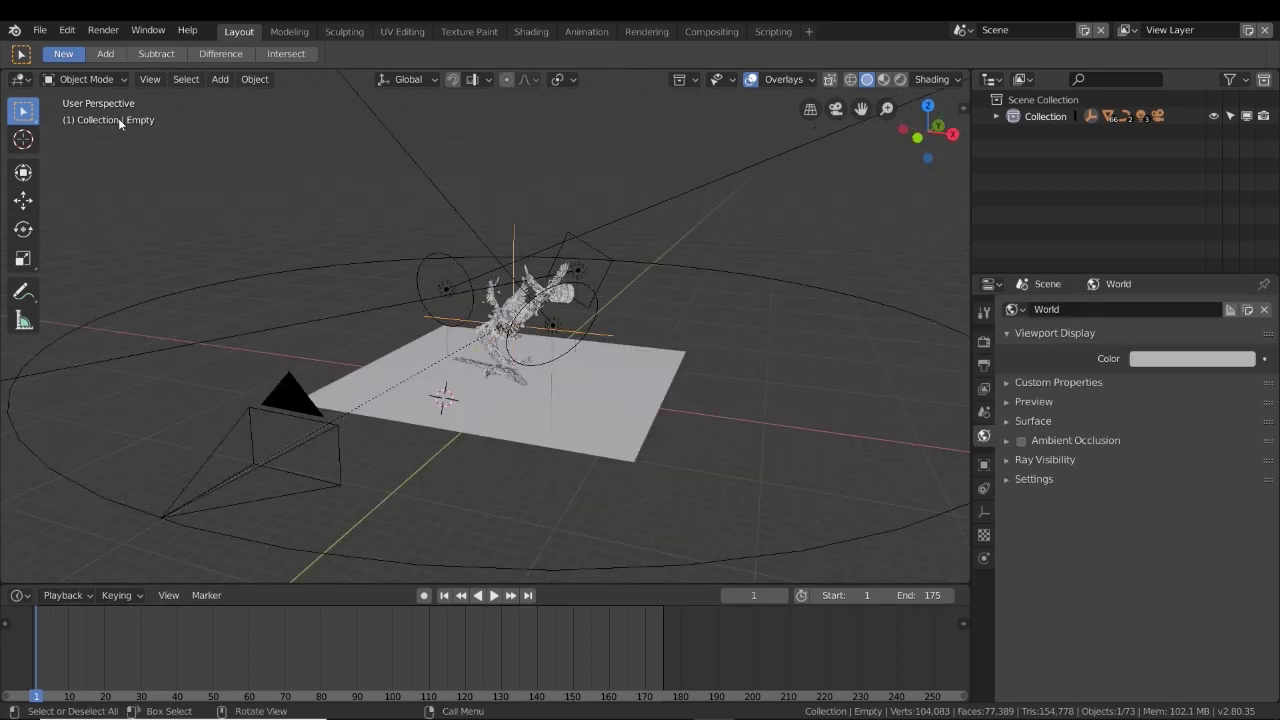
left_click(113, 34)
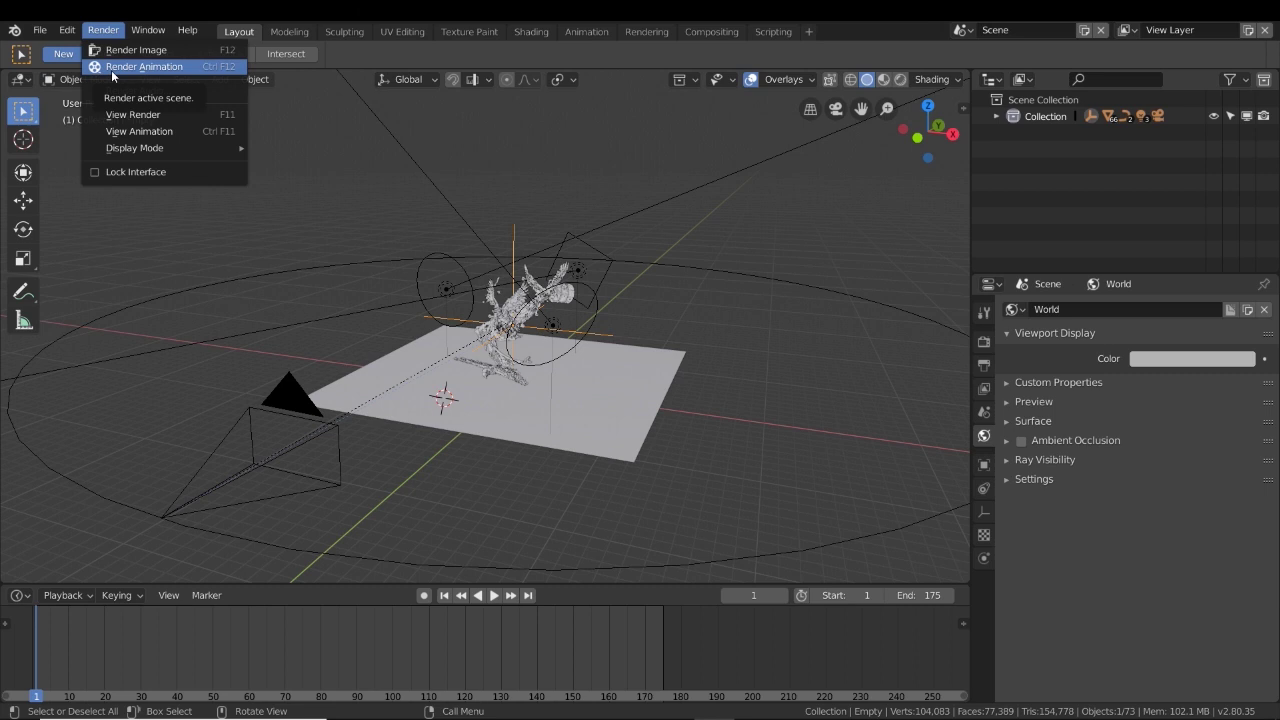
left_click(112, 67)
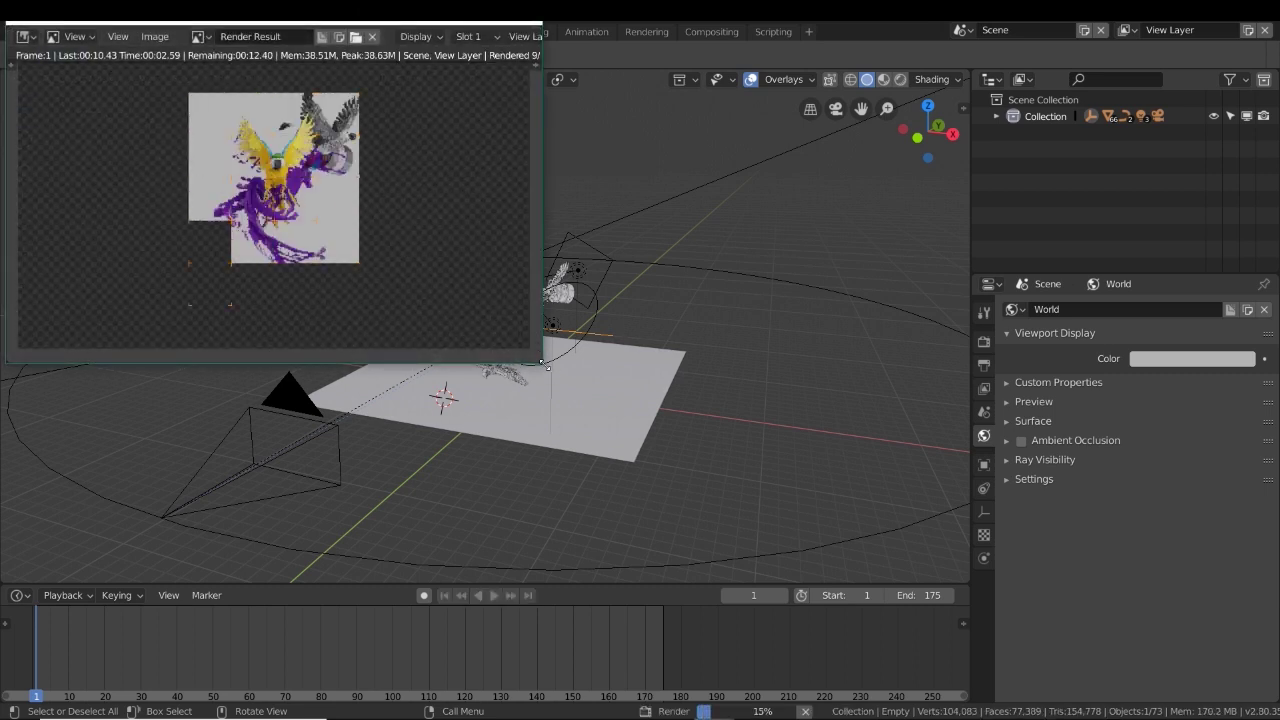
left_click_drag(551, 368, 673, 484)
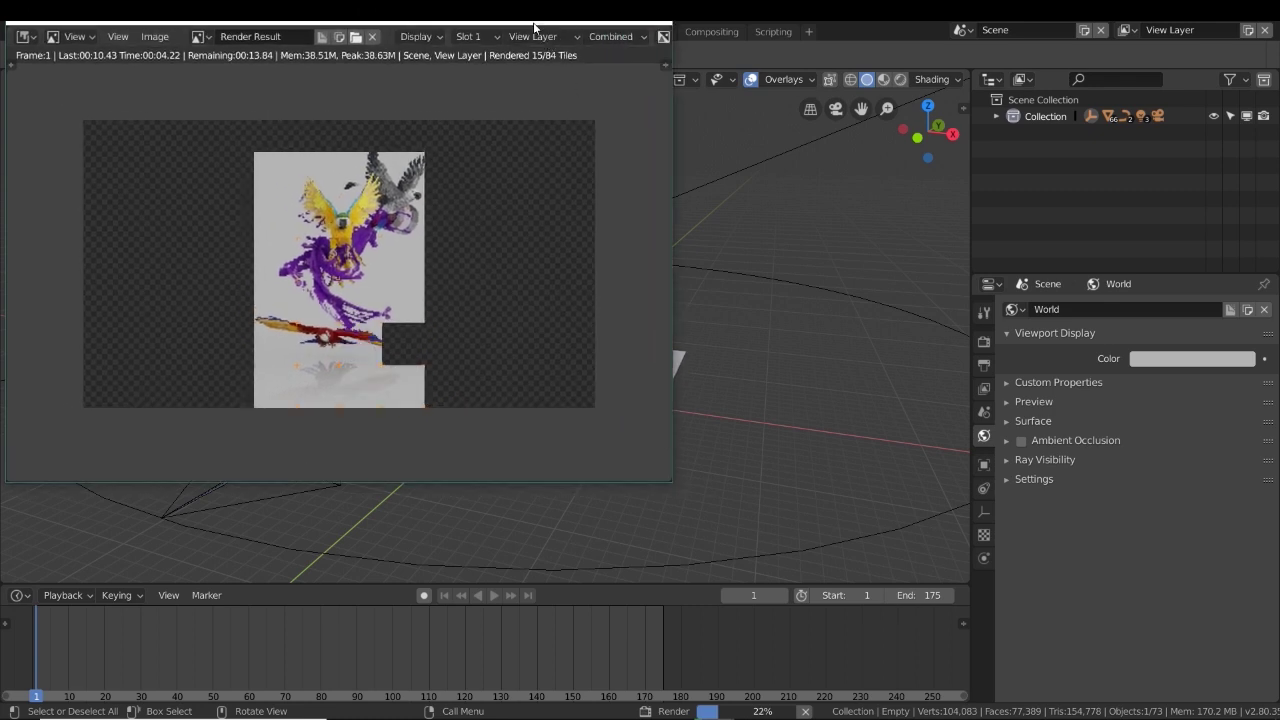
left_click_drag(522, 24, 683, 97)
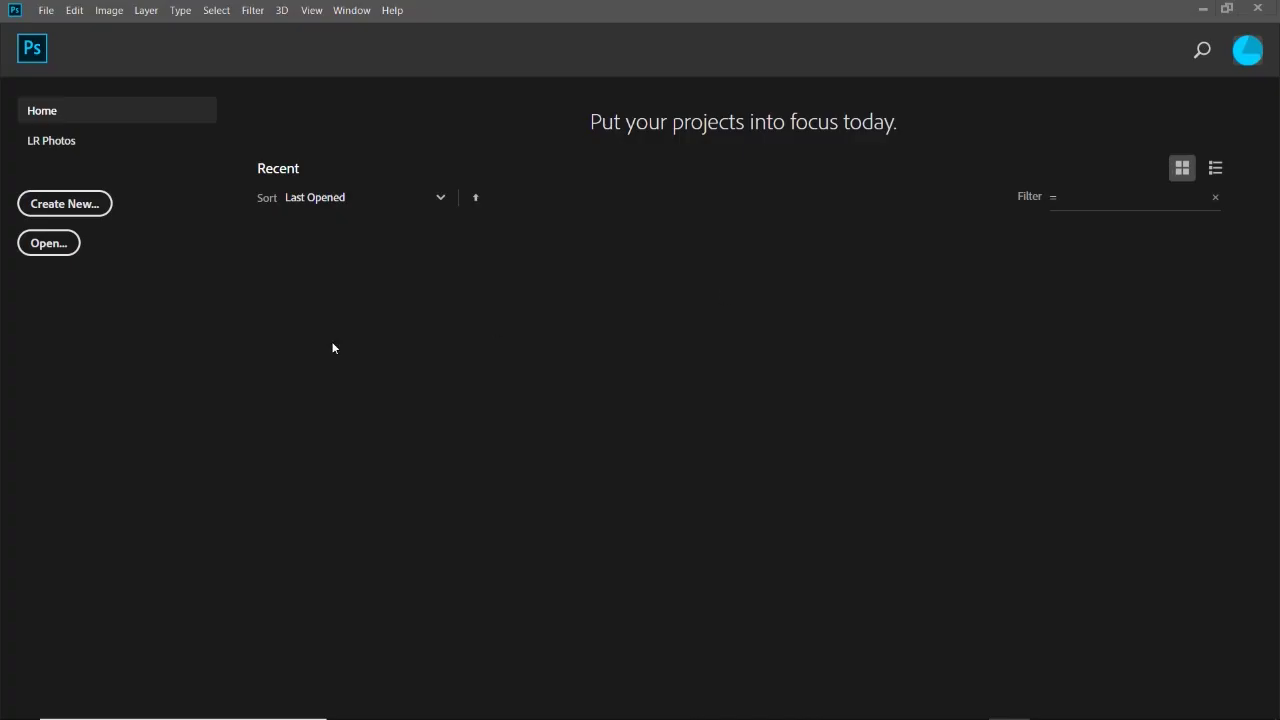
Load the rendered images parrots0001 to parrots0175 from the parrots folder into one document as a layer stack.
left_click(46, 10)
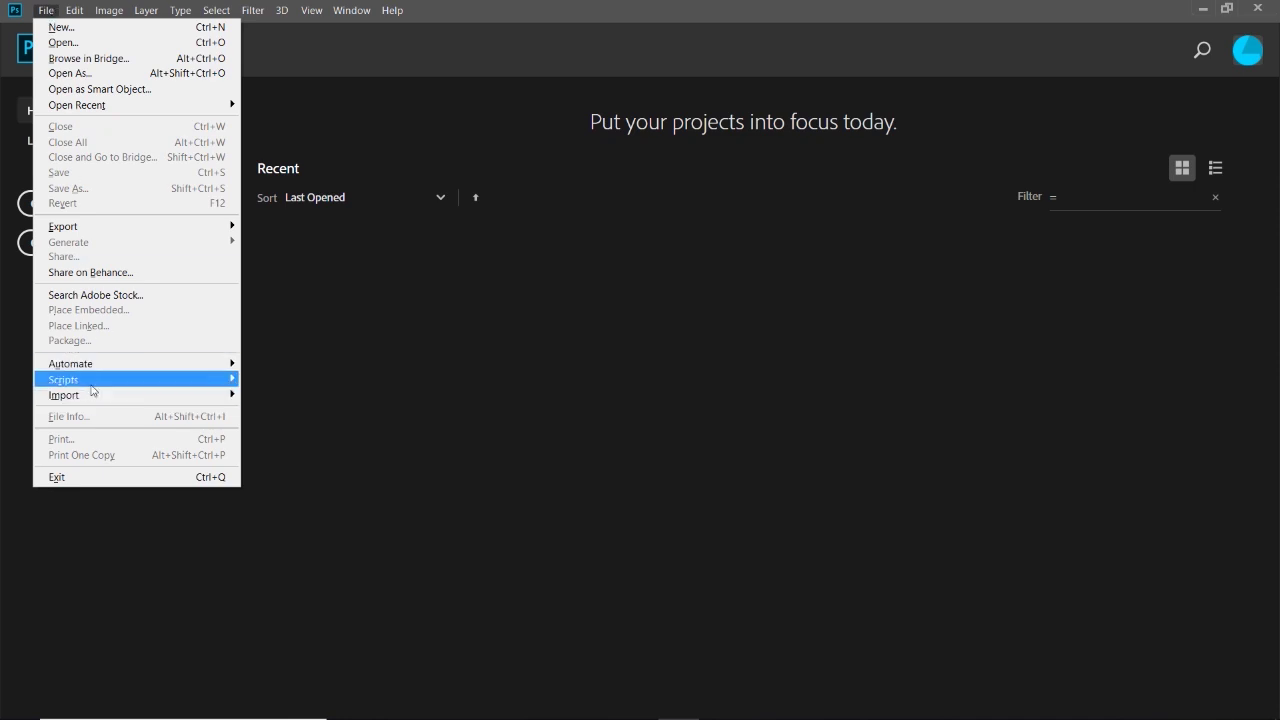
mouse_move(93, 382)
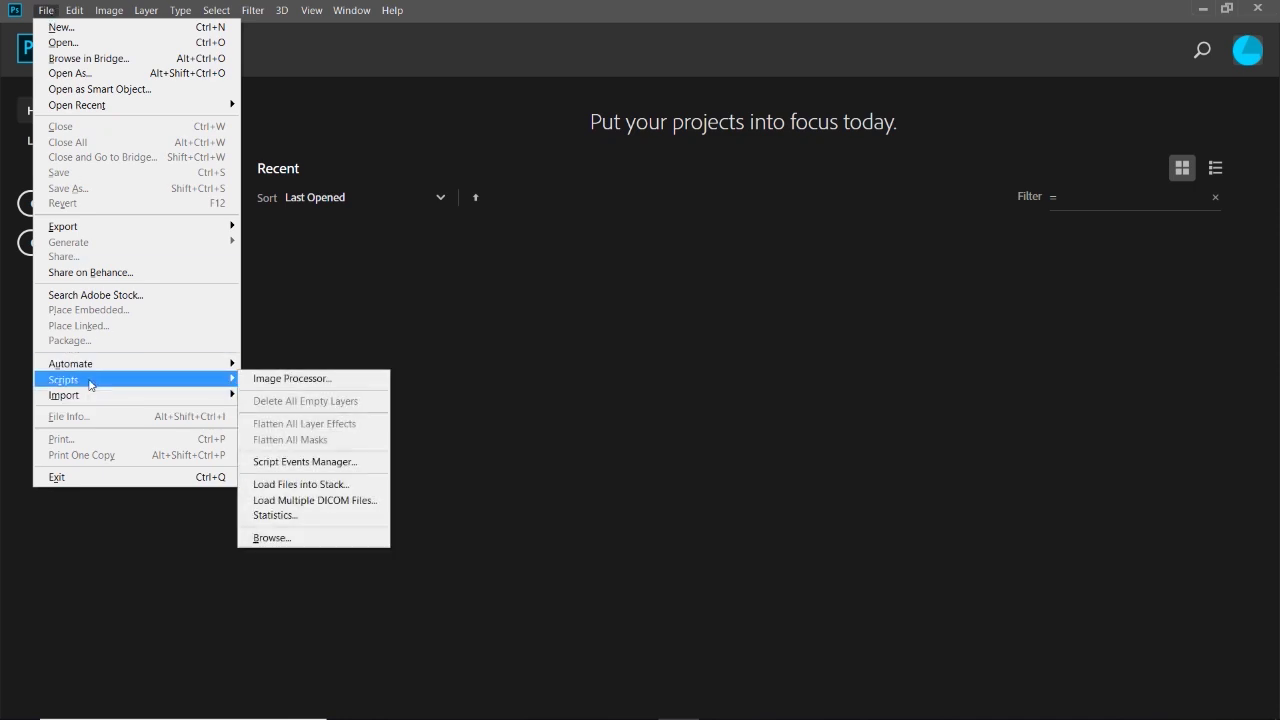
left_click(285, 487)
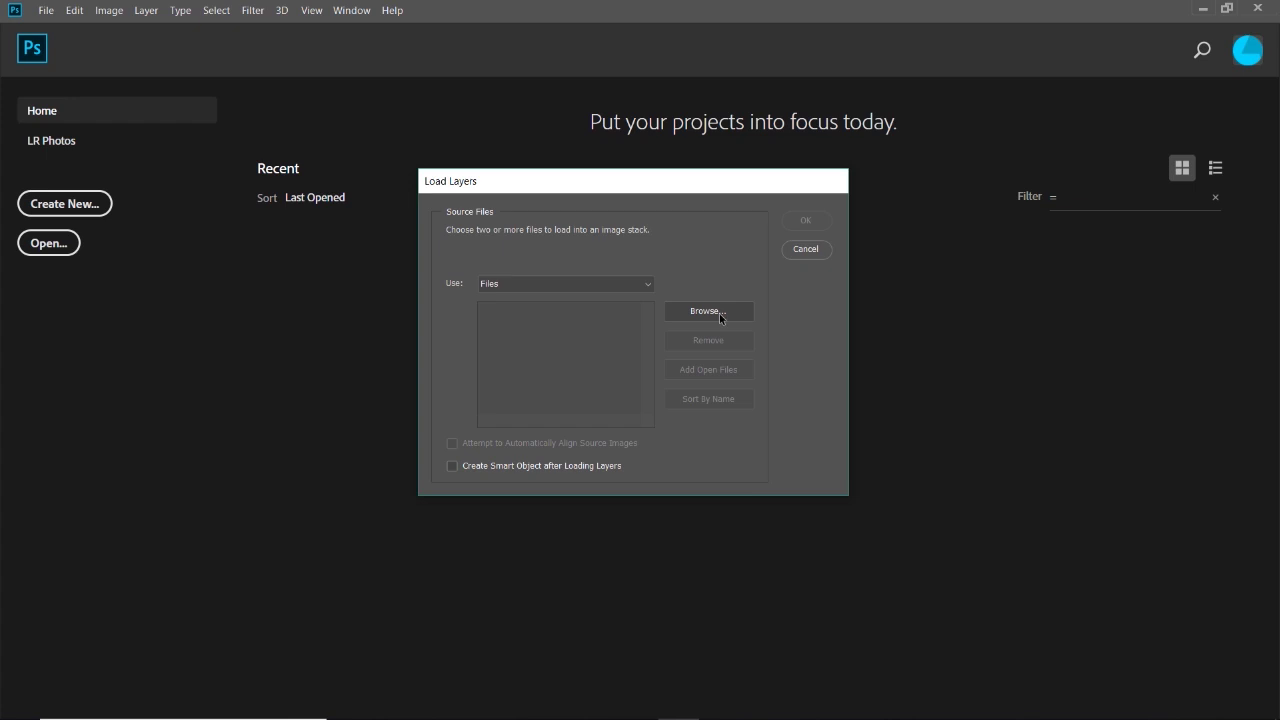
left_click(719, 315)
left_click(613, 312)
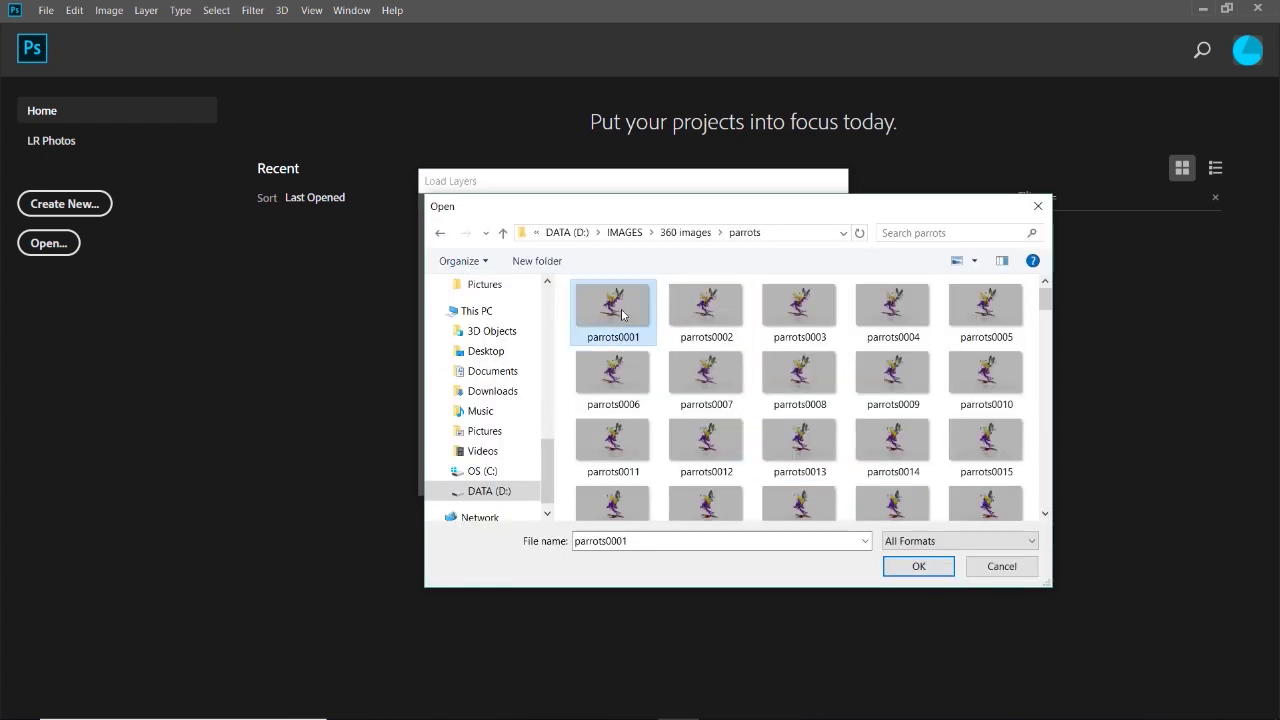
scroll(893, 355, "down", 3)
scroll(893, 355, "down", 10)
left_click(978, 478, "shift")
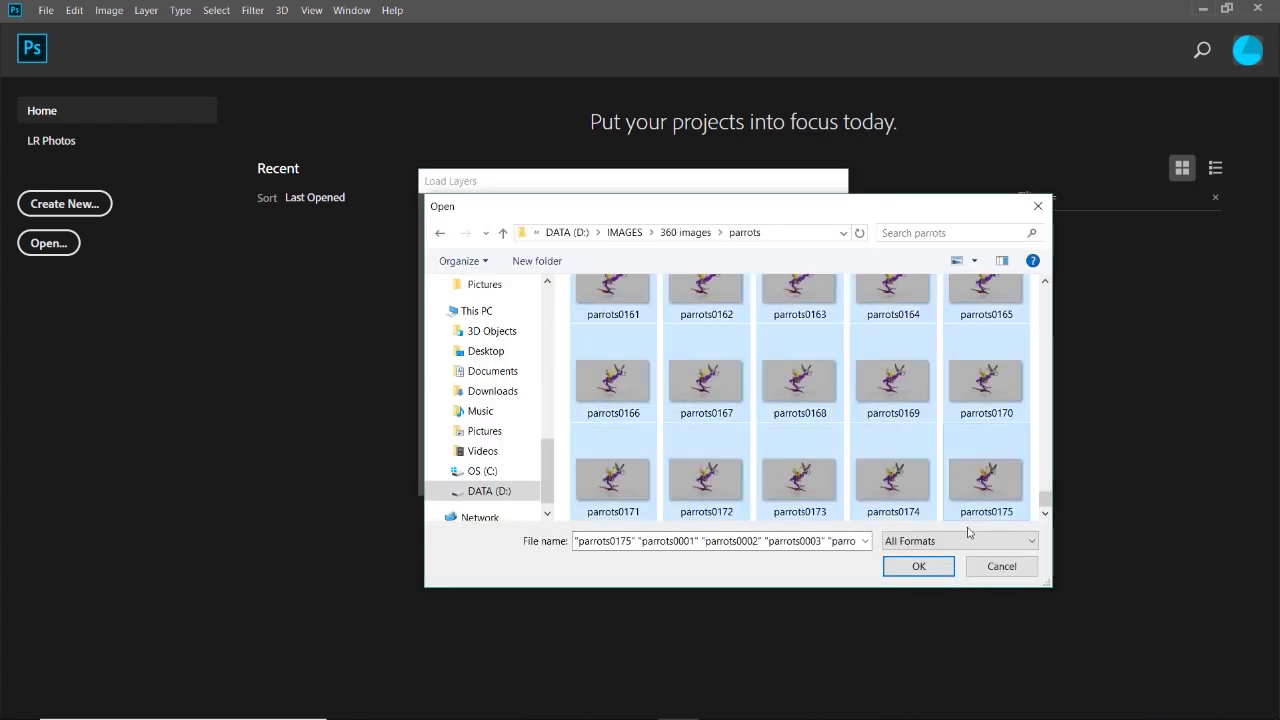
left_click(917, 566)
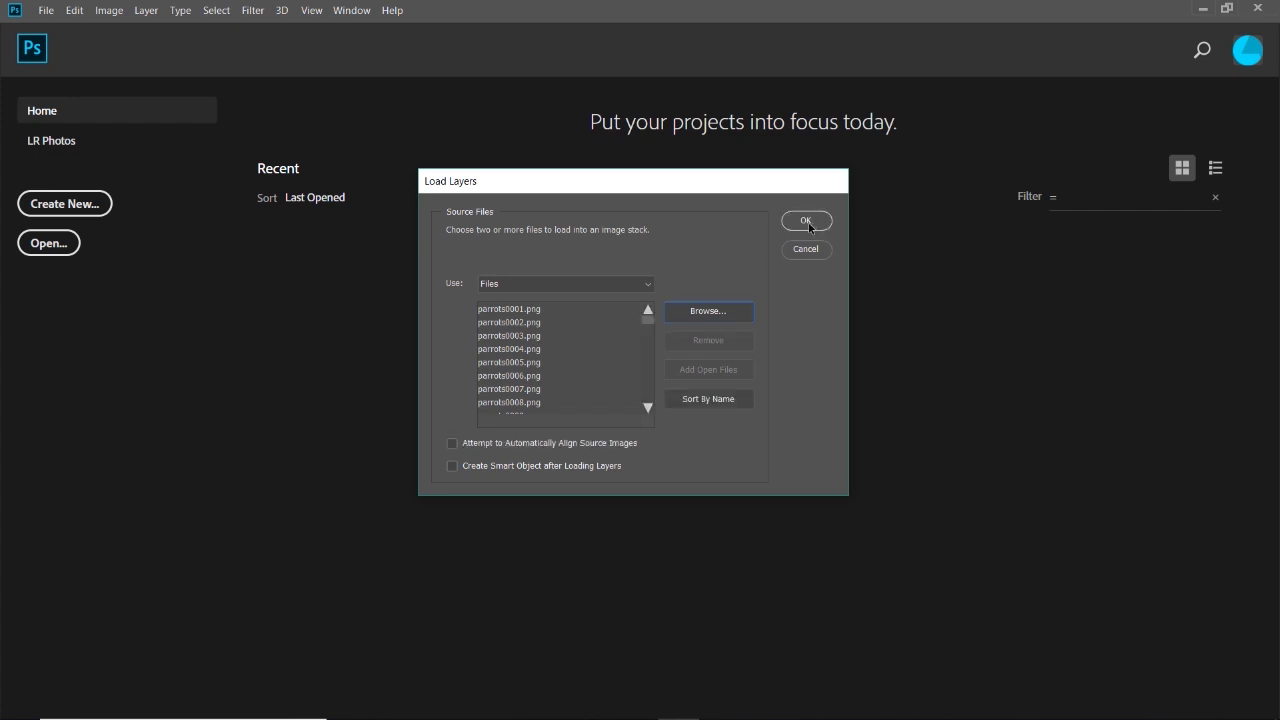
left_click(808, 222)
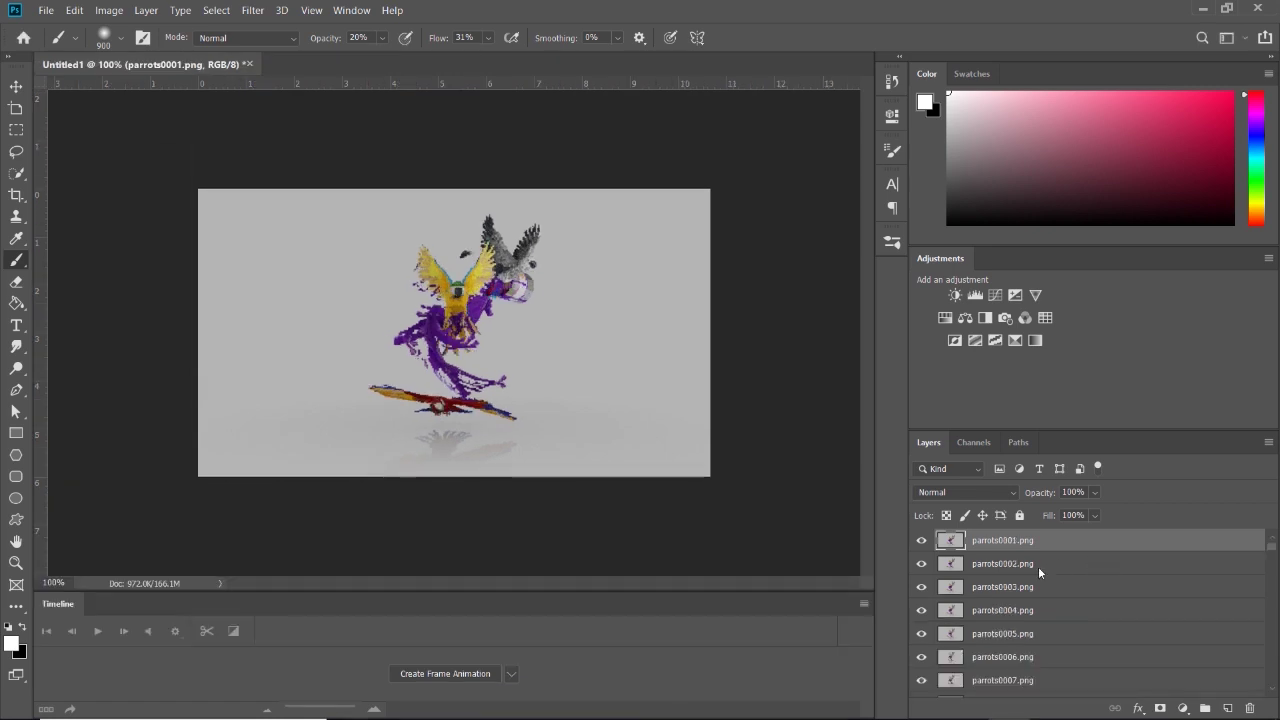
Create a frame animation in an enlarged Timeline and make its frames from the image layers.
scroll(1040, 575, "up", 2)
left_click(351, 10)
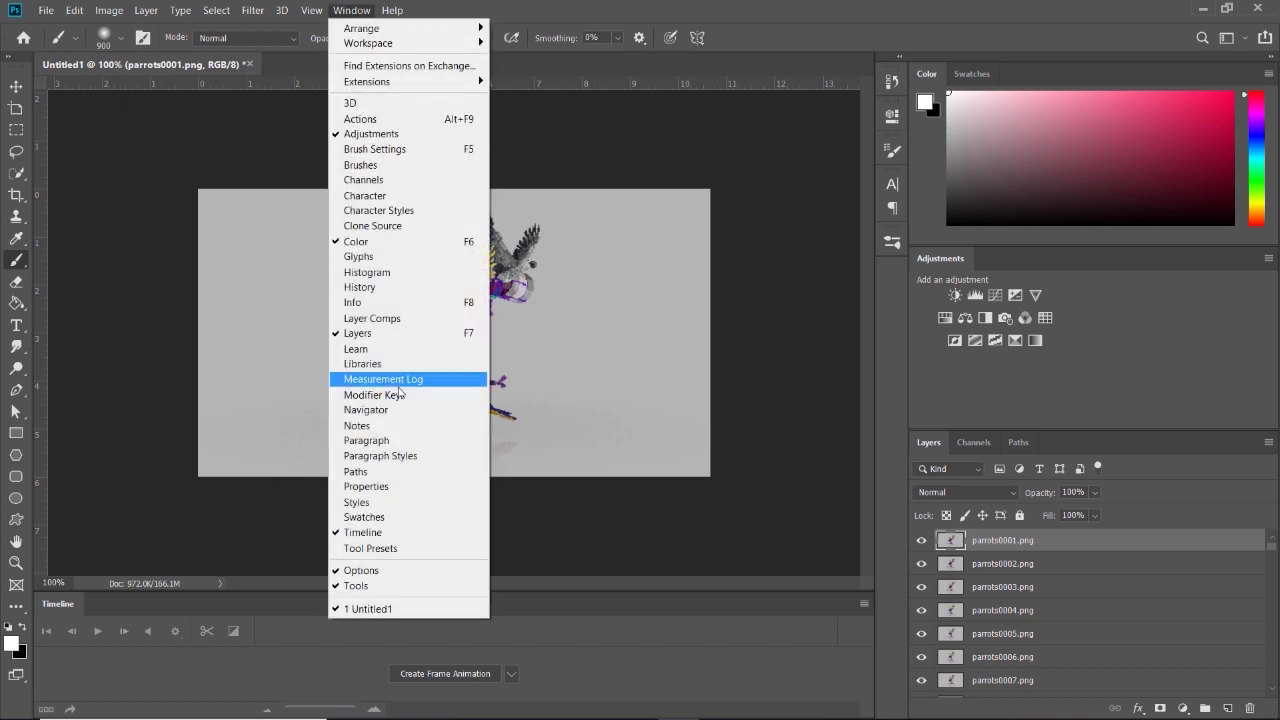
left_click(384, 649)
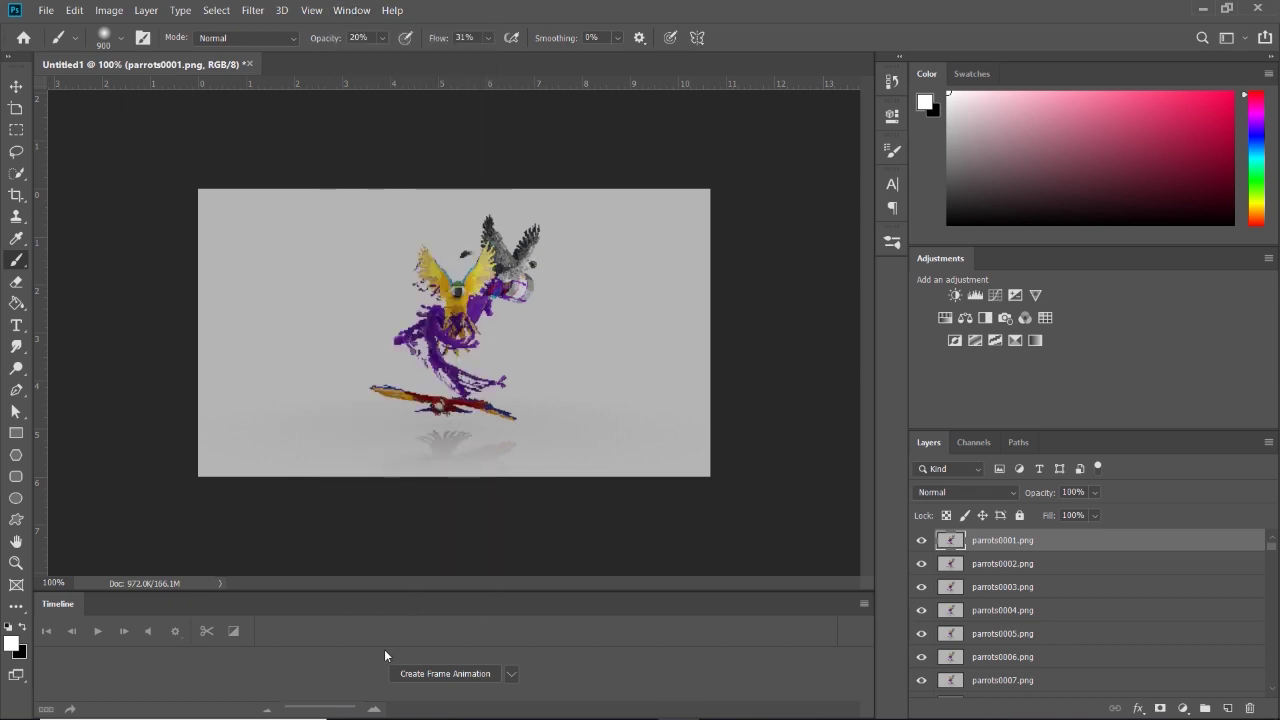
left_click_drag(415, 591, 423, 489)
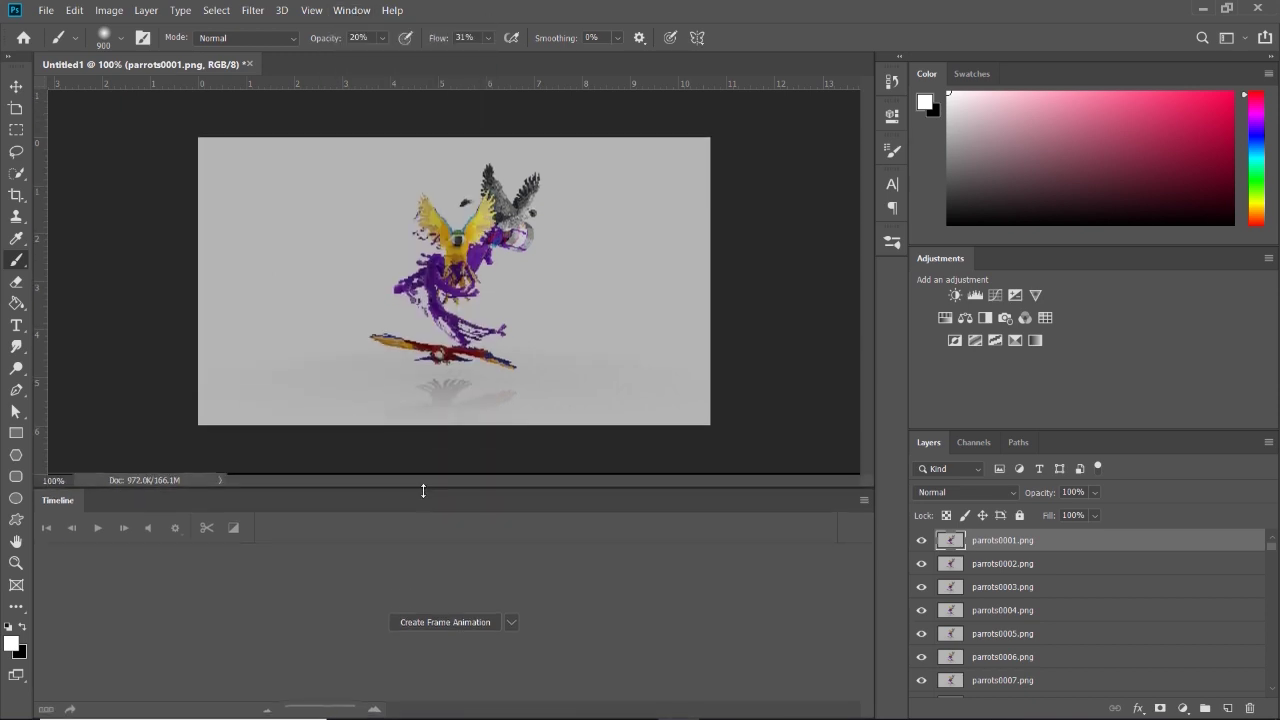
left_click(417, 622)
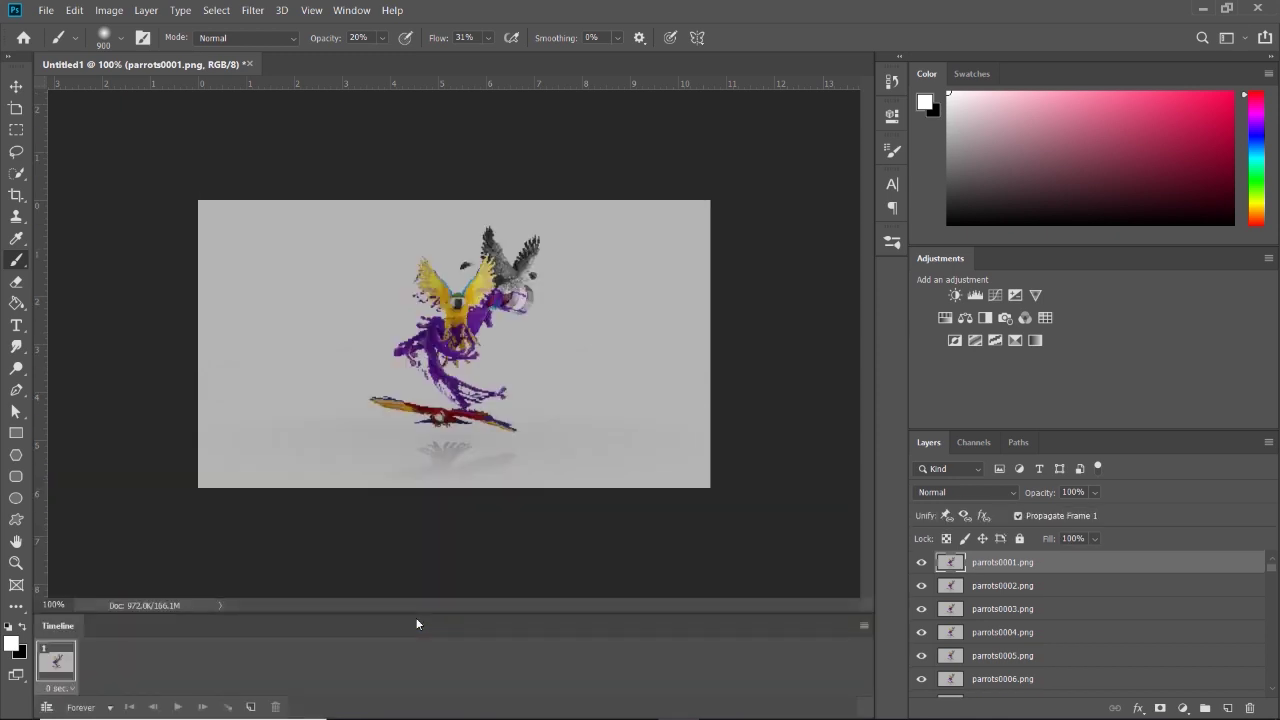
left_click(864, 626)
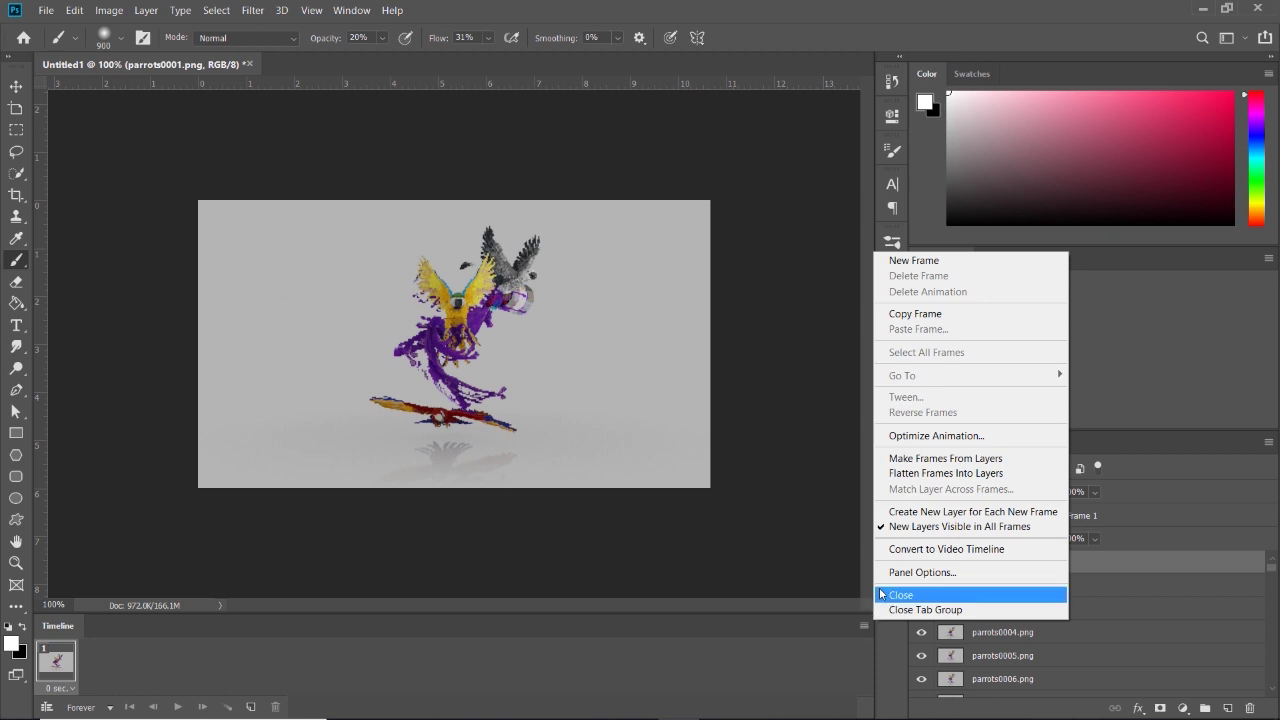
left_click(921, 460)
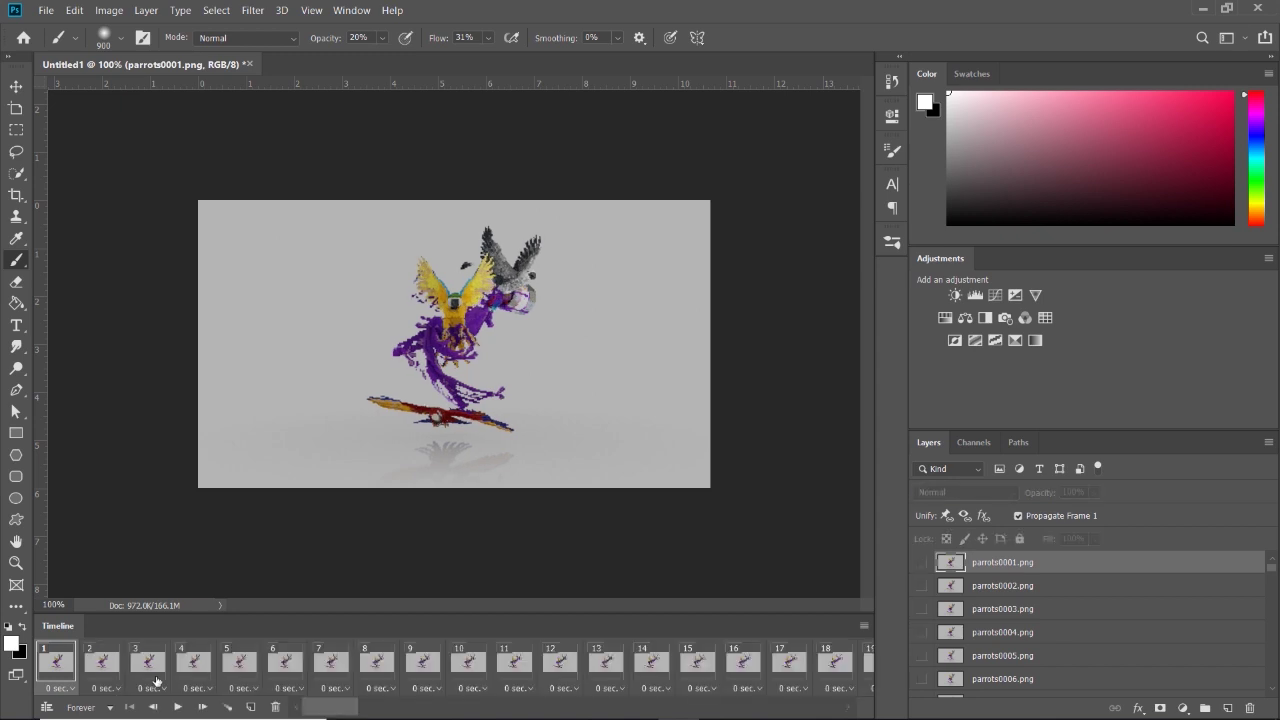
Play the frame animation, stop it, and look at the available delay options for a single frame.
left_click_drag(331, 712, 290, 706)
left_click(177, 707)
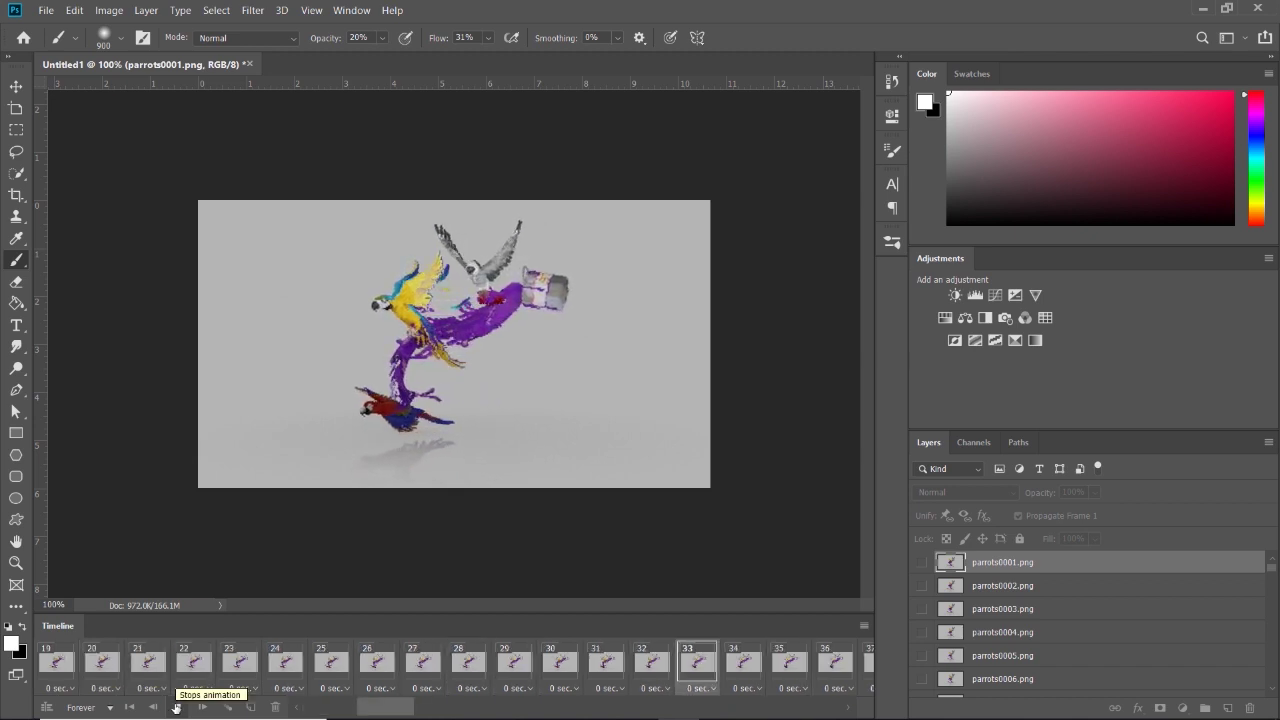
left_click(177, 707)
left_click(244, 688)
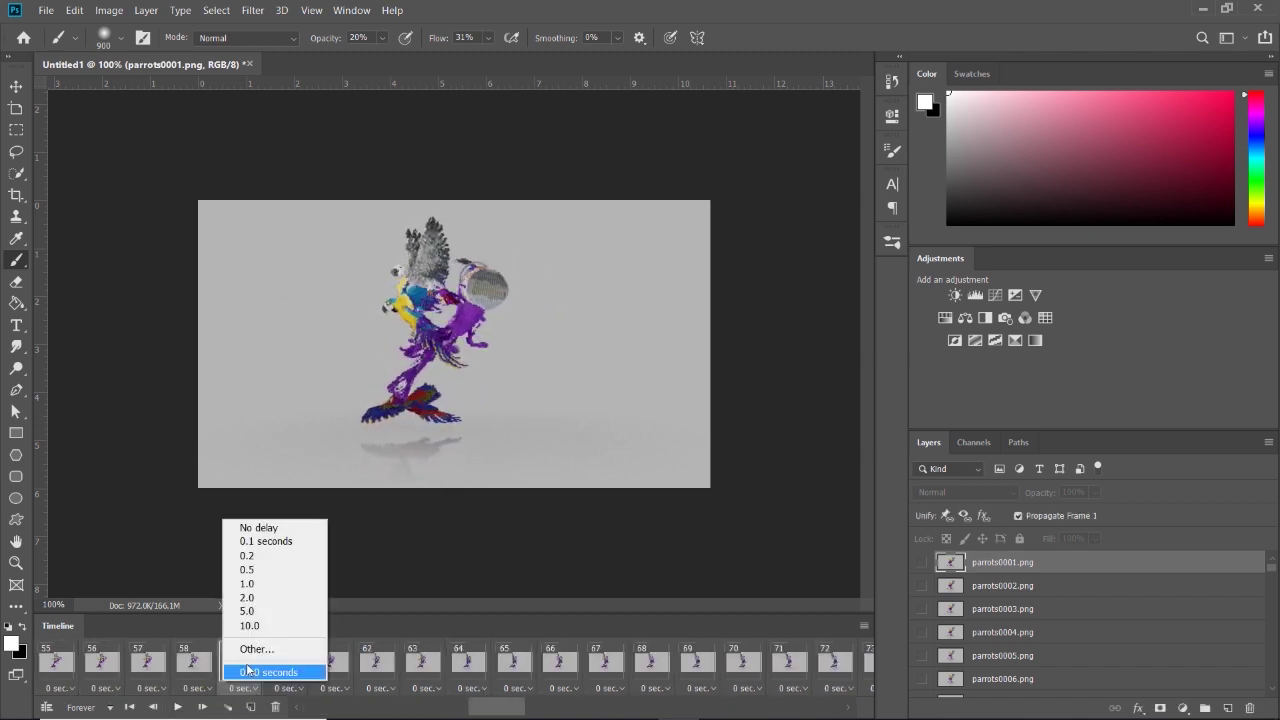
left_click(377, 700)
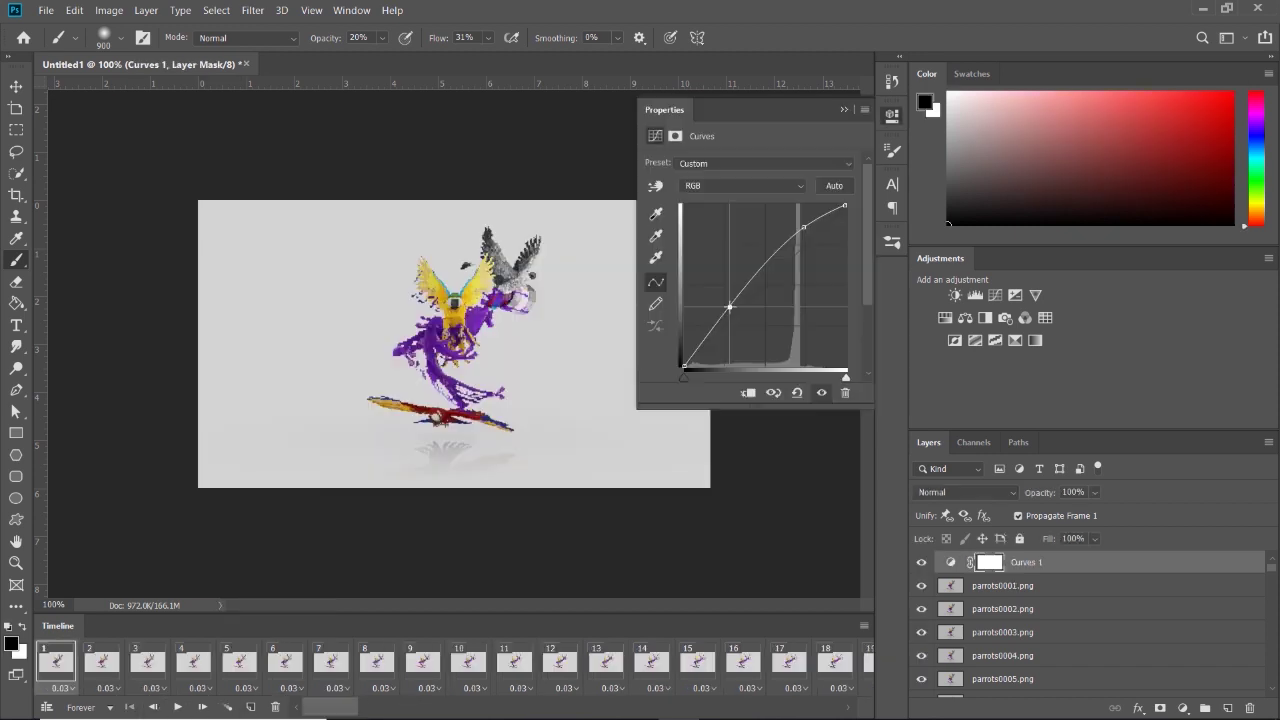
Slightly lower the shadow point of the Curves 1 adjustment and play the animation to check the brightening.
left_click_drag(730, 307, 727, 311)
left_click(844, 111)
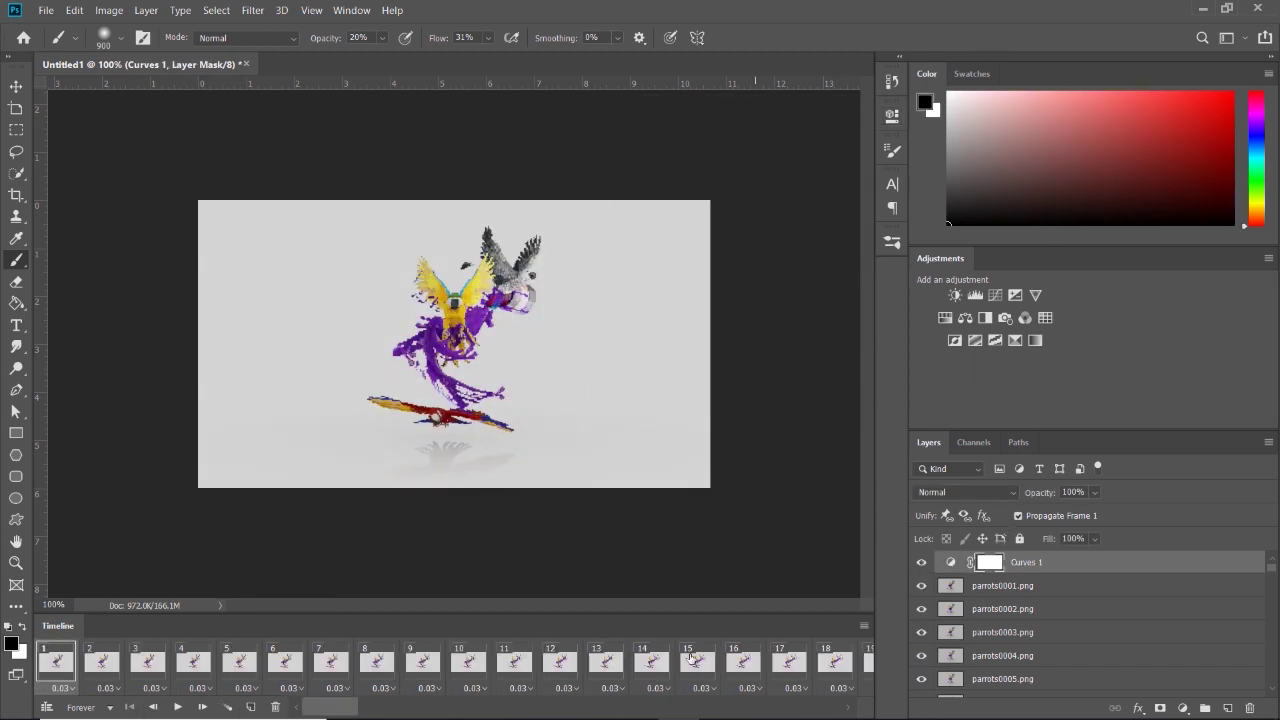
left_click(177, 707)
key("space")
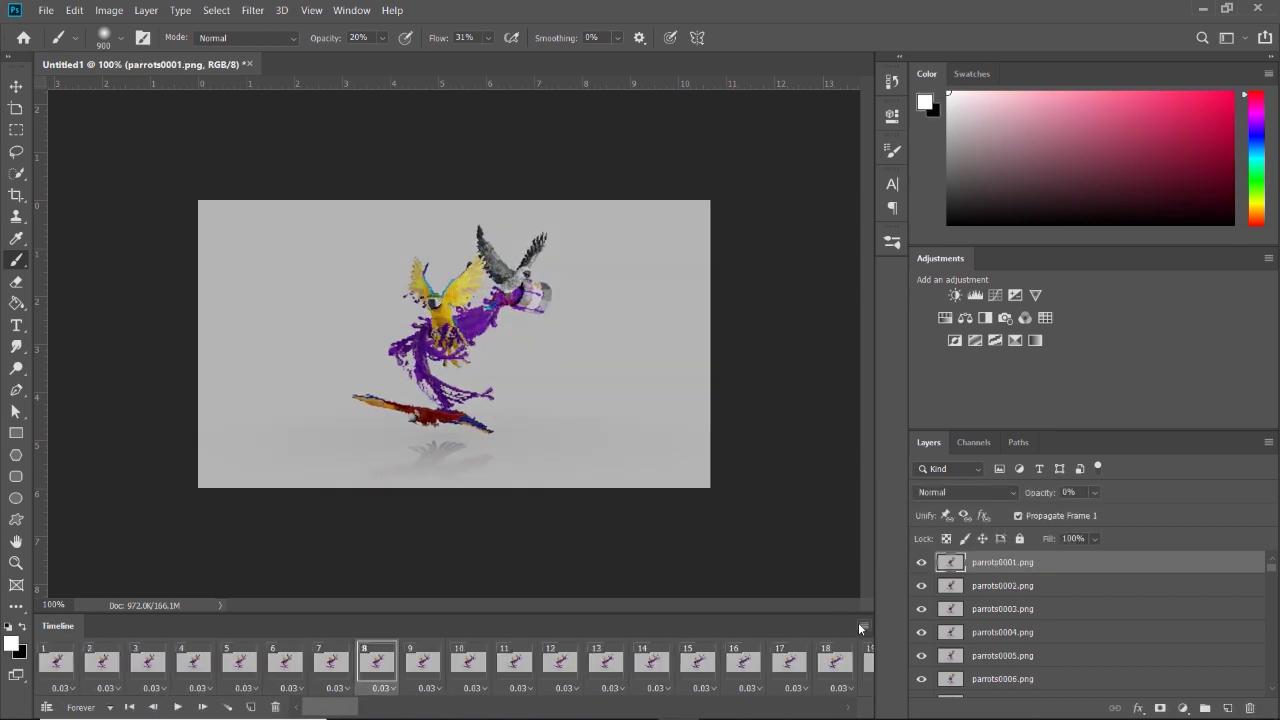
Convert the frame animation to a video timeline and play it back briefly.
left_click(862, 626)
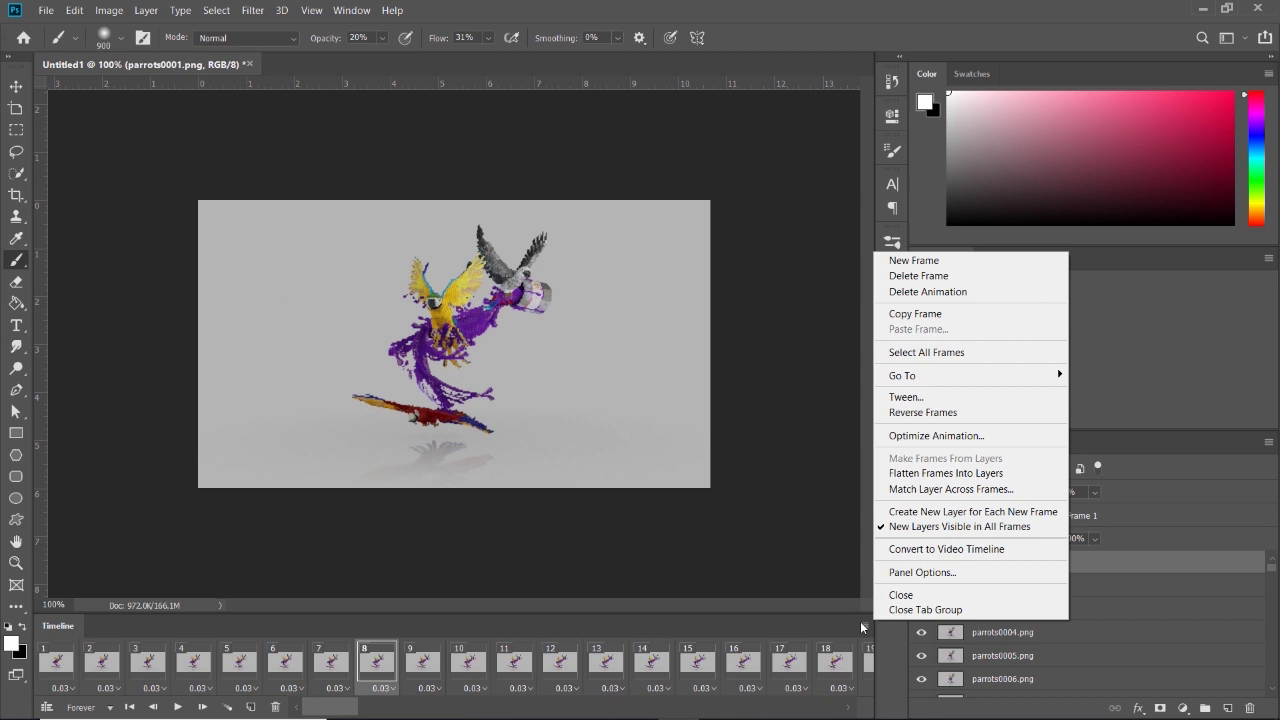
left_click(925, 549)
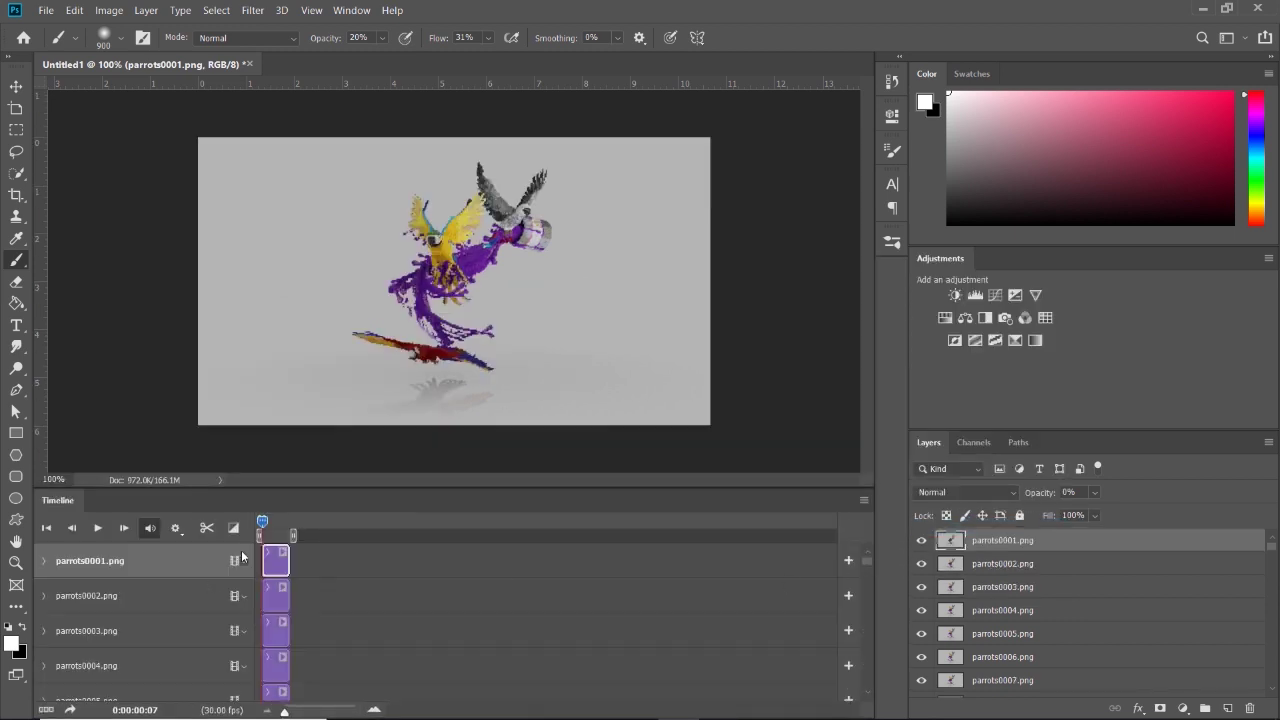
left_click(99, 529)
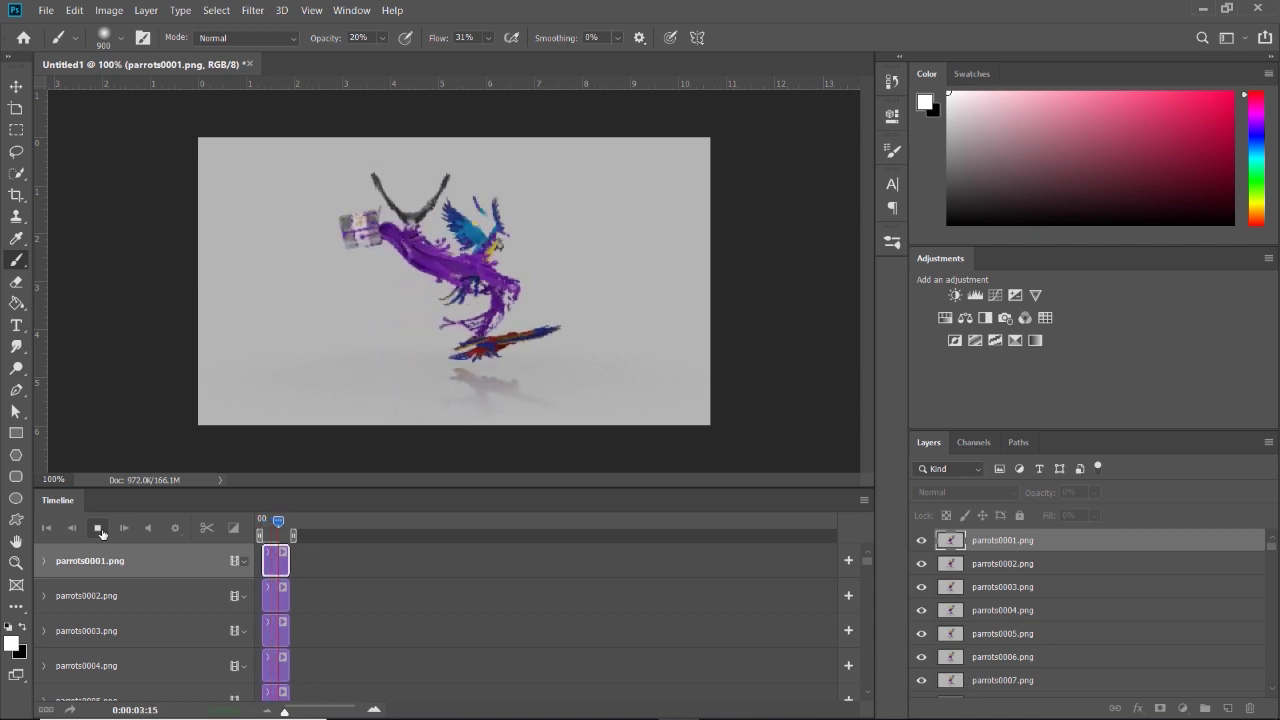
left_click(99, 528)
Export the animation with Save for Web as a GIF, saving it to the Desktop as Untitled1 with images only.
left_click(16, 86)
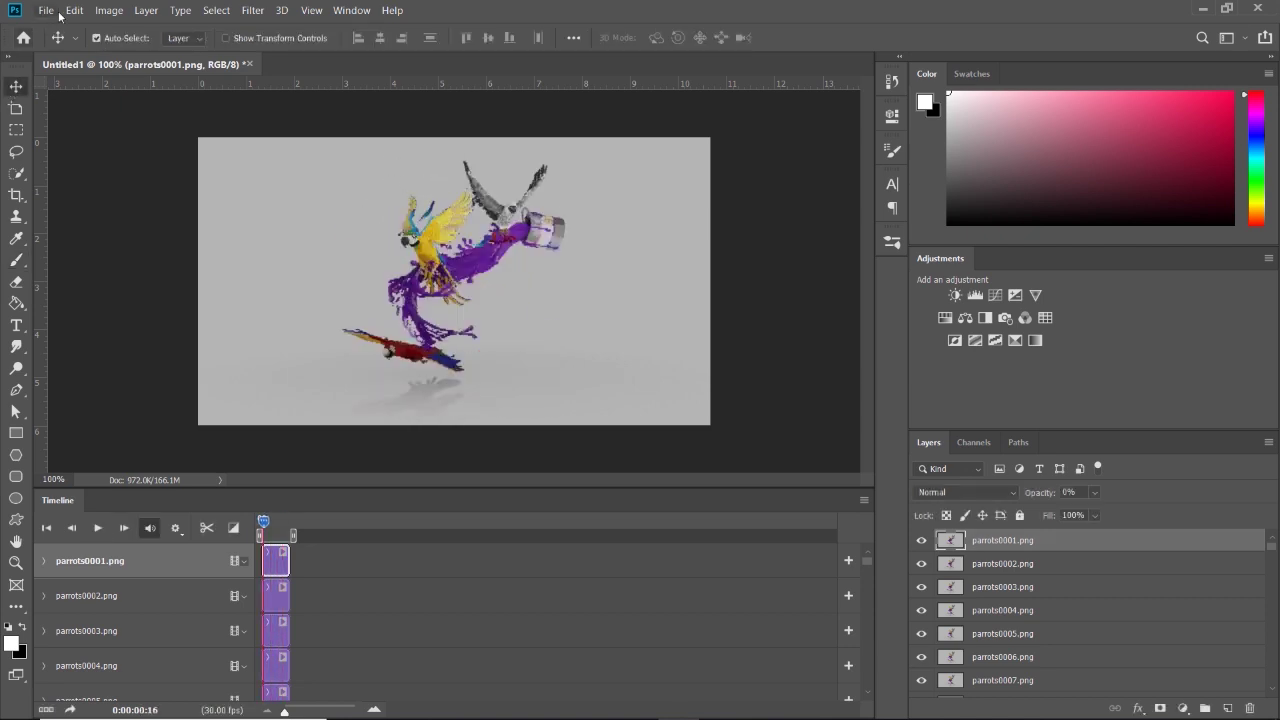
left_click(45, 10)
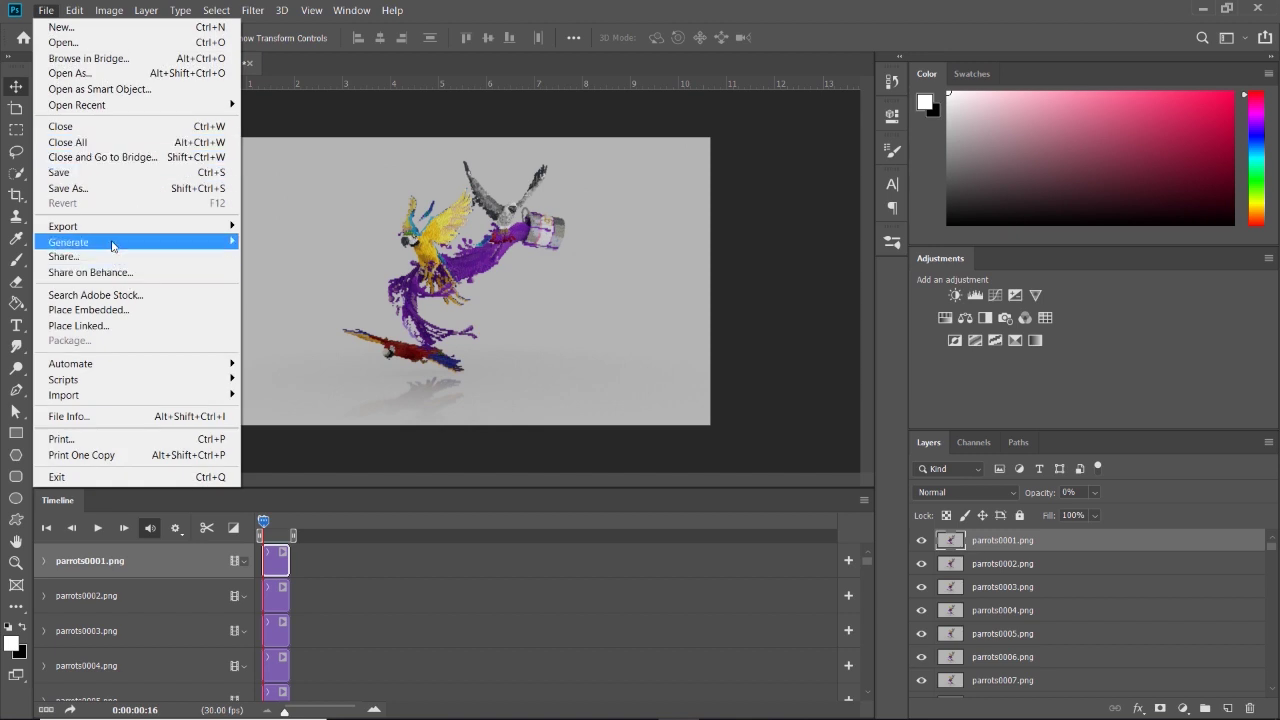
mouse_move(232, 228)
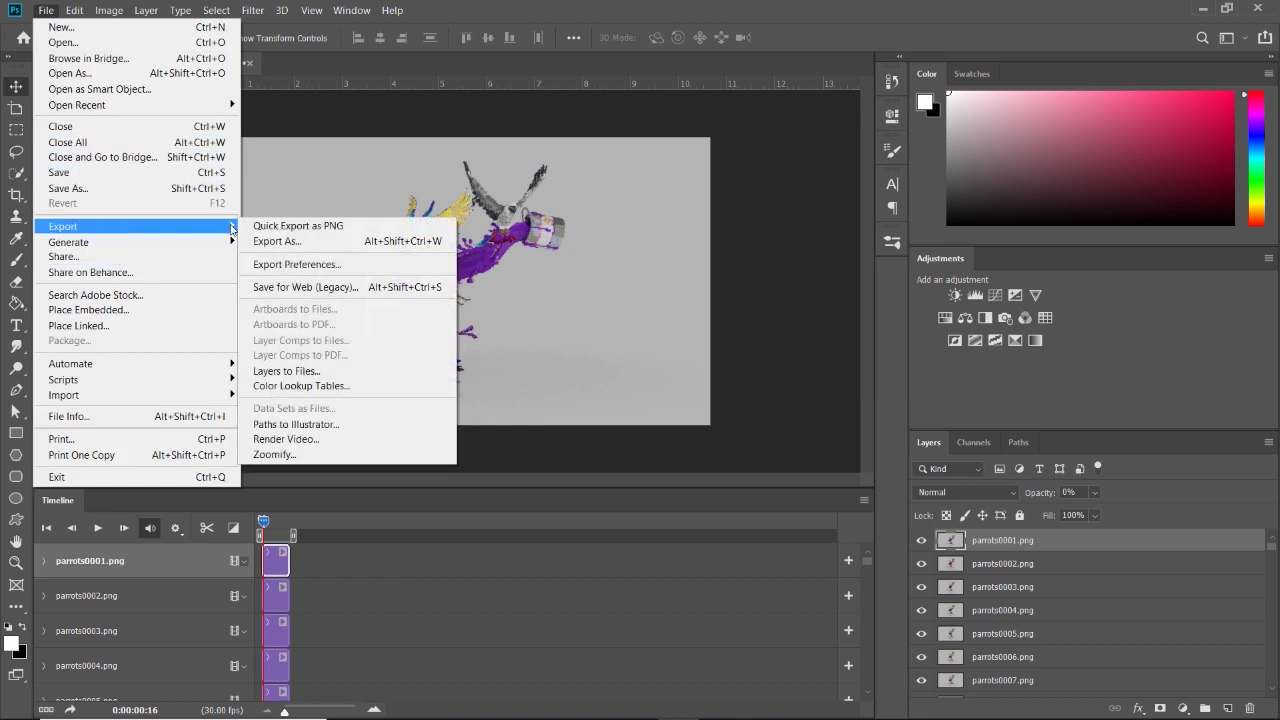
left_click(279, 288)
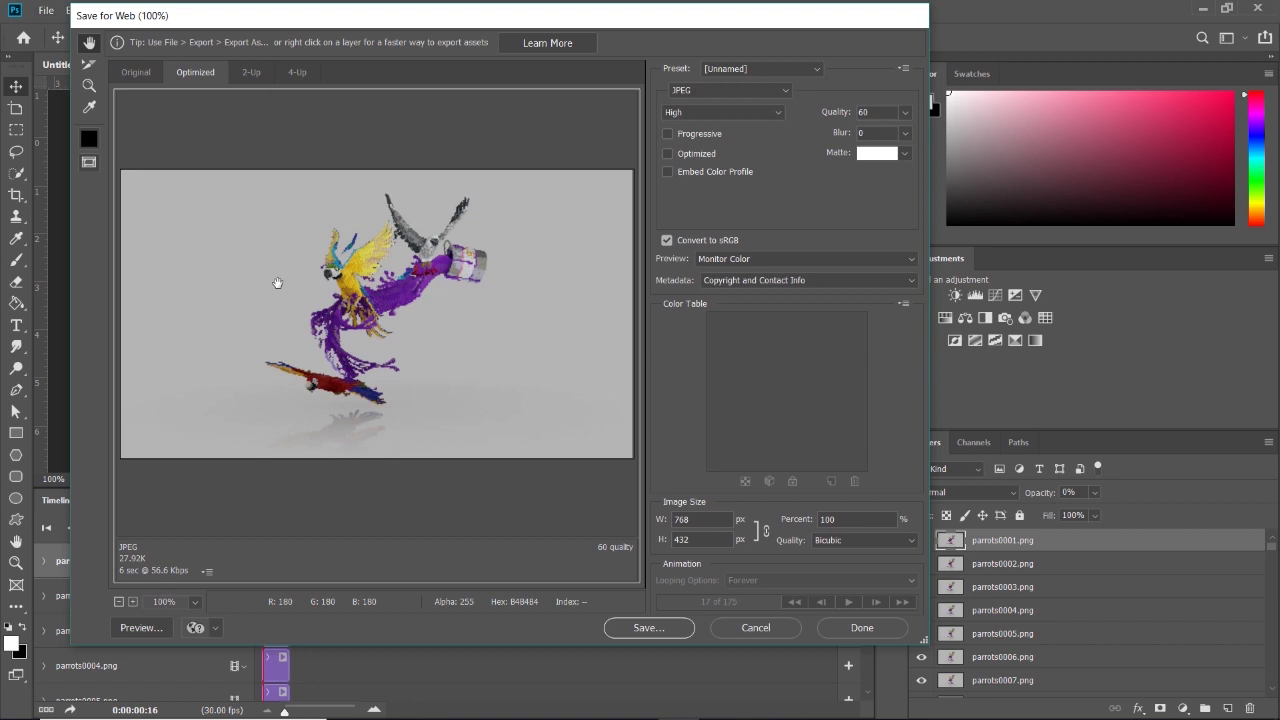
left_click(717, 92)
left_click(710, 100)
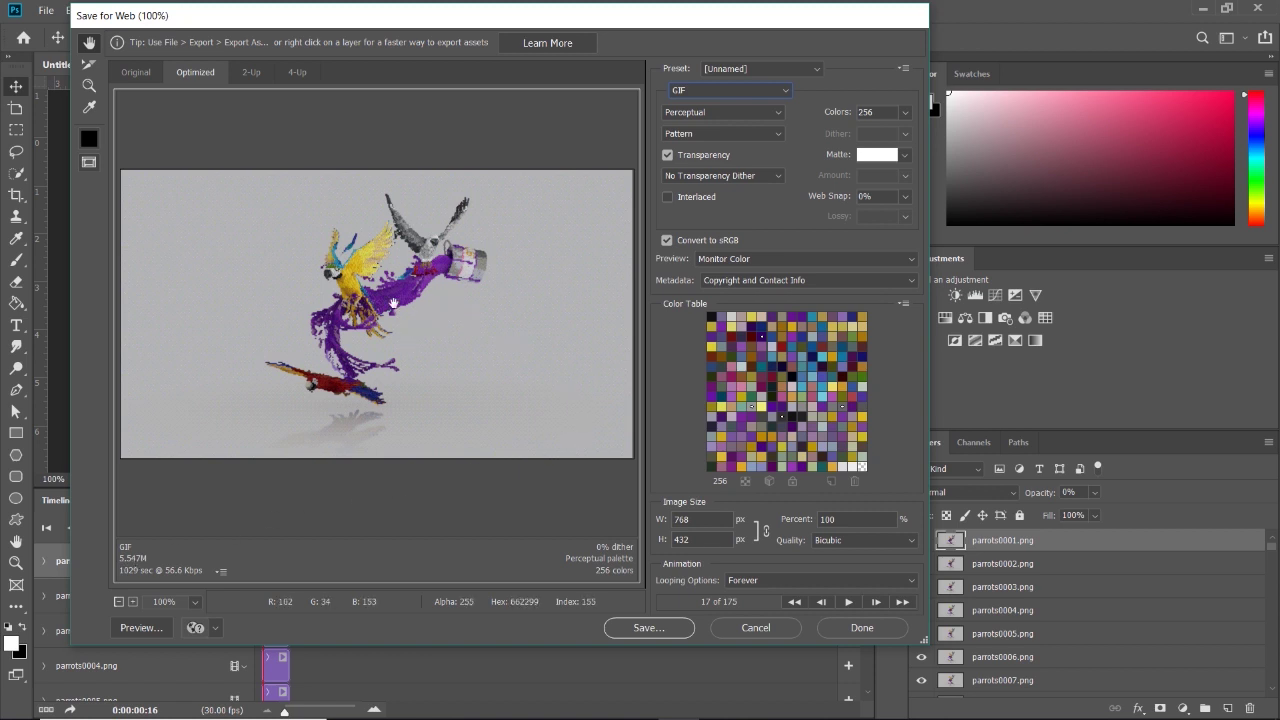
left_click(648, 628)
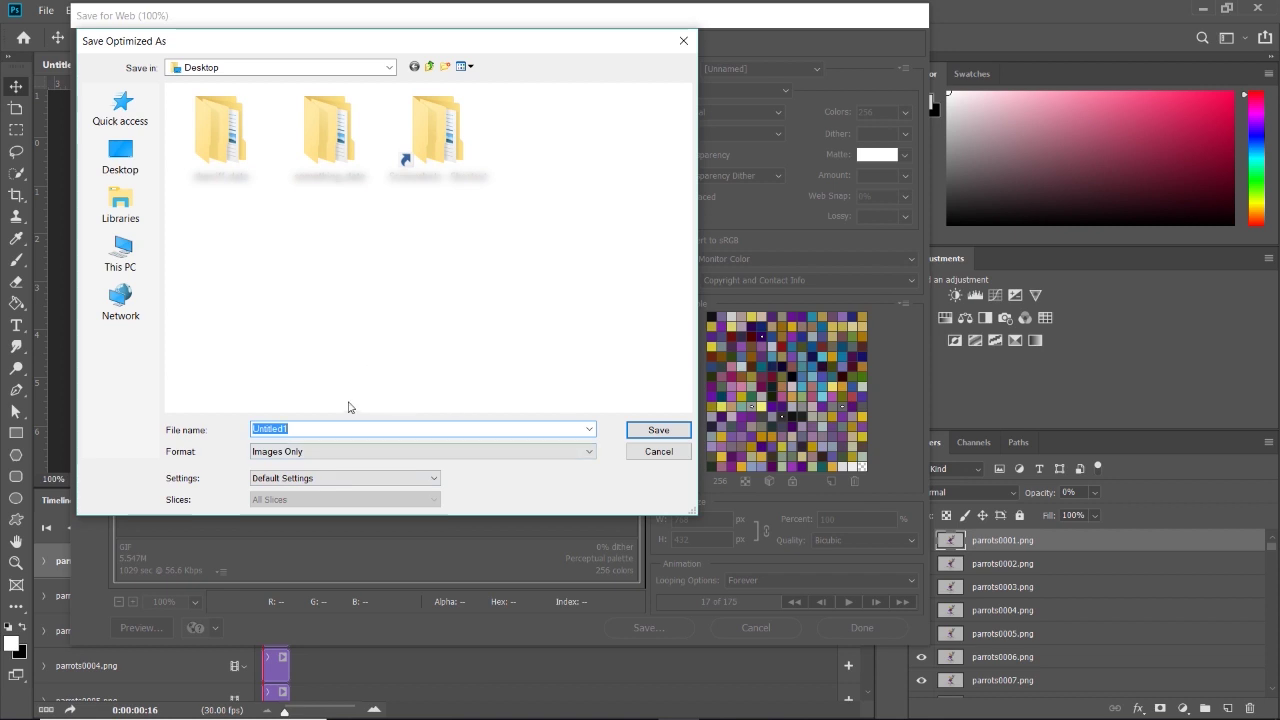
left_click(649, 429)
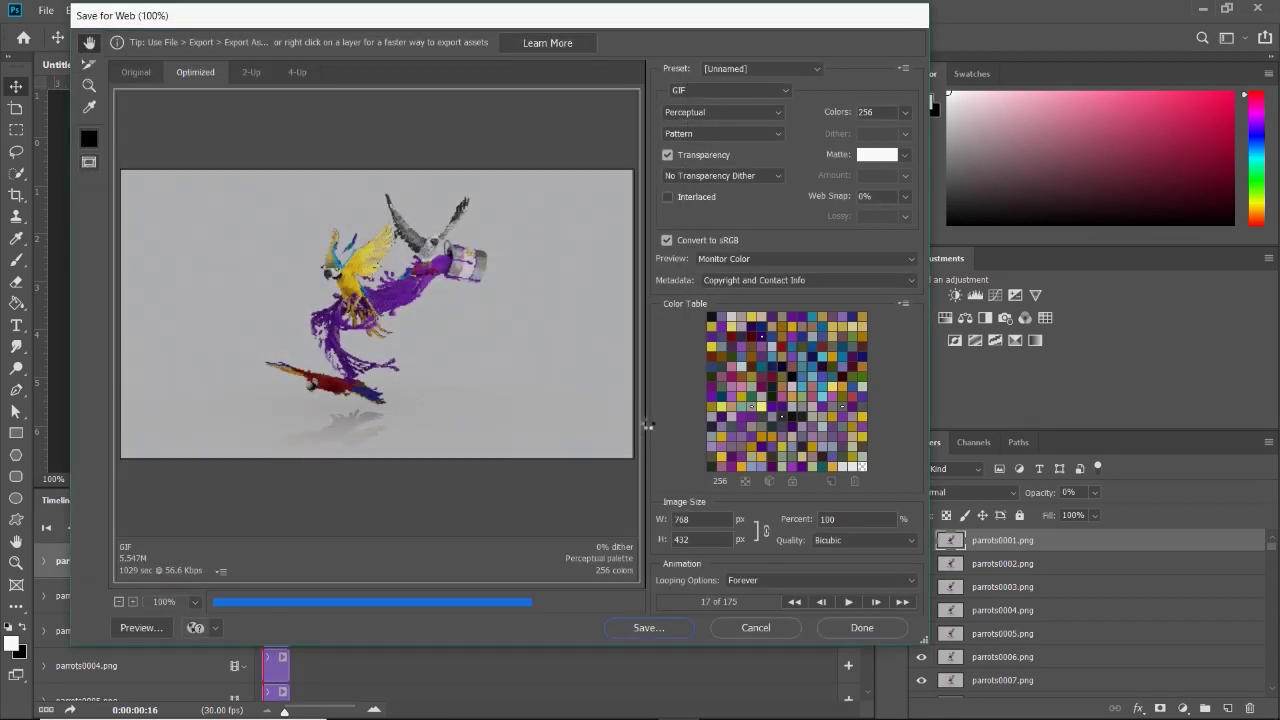